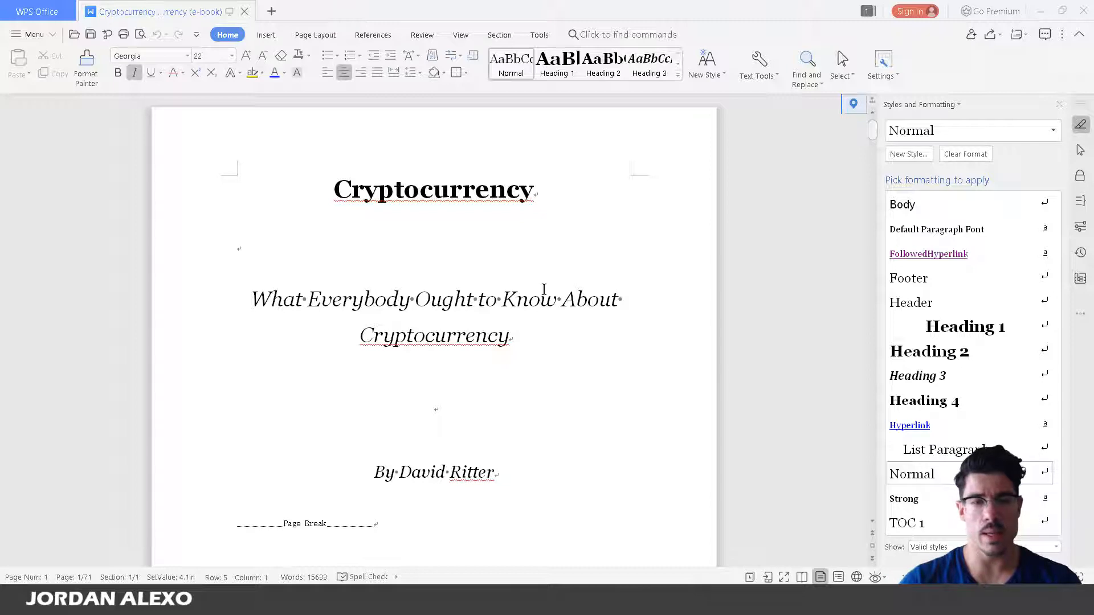
Step: Look through the manuscript's opening pages, from the title page past the copyright notice to the table of contents
scroll(544, 289, down, 2)
scroll(544, 289, down, 1)
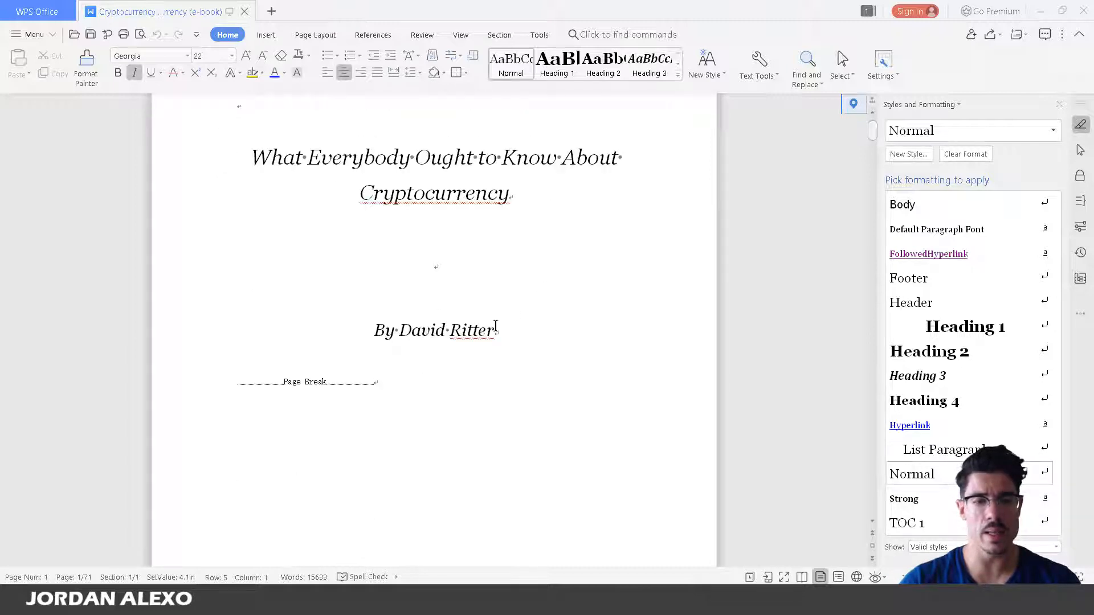
scroll(502, 323, down, 6)
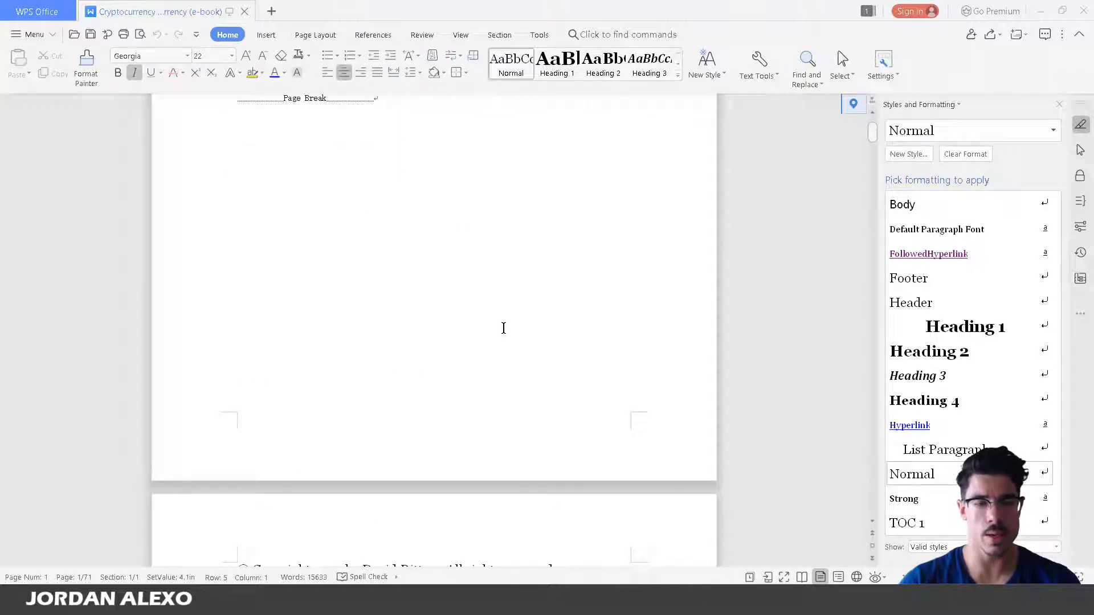
scroll(503, 328, down, 3)
scroll(503, 328, down, 7)
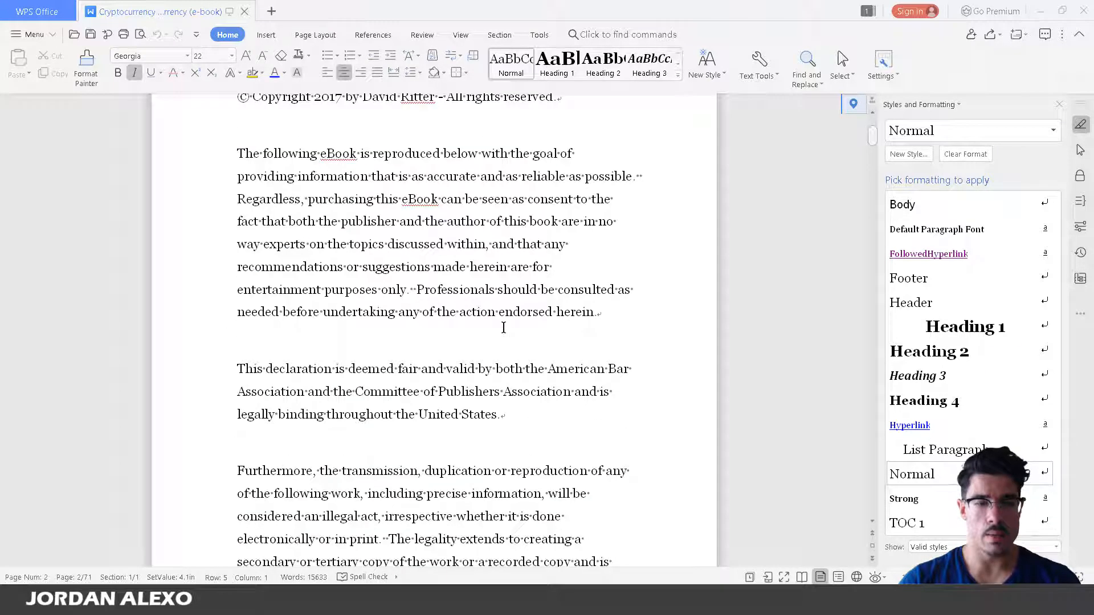
scroll(503, 329, down, 2)
scroll(503, 328, down, 16)
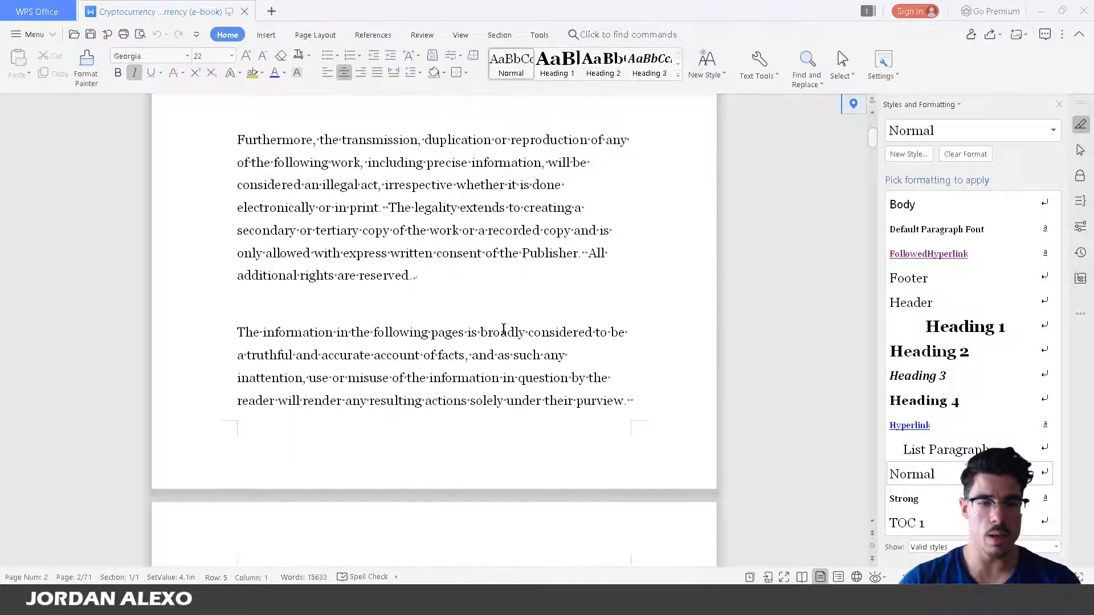
scroll(503, 329, down, 1)
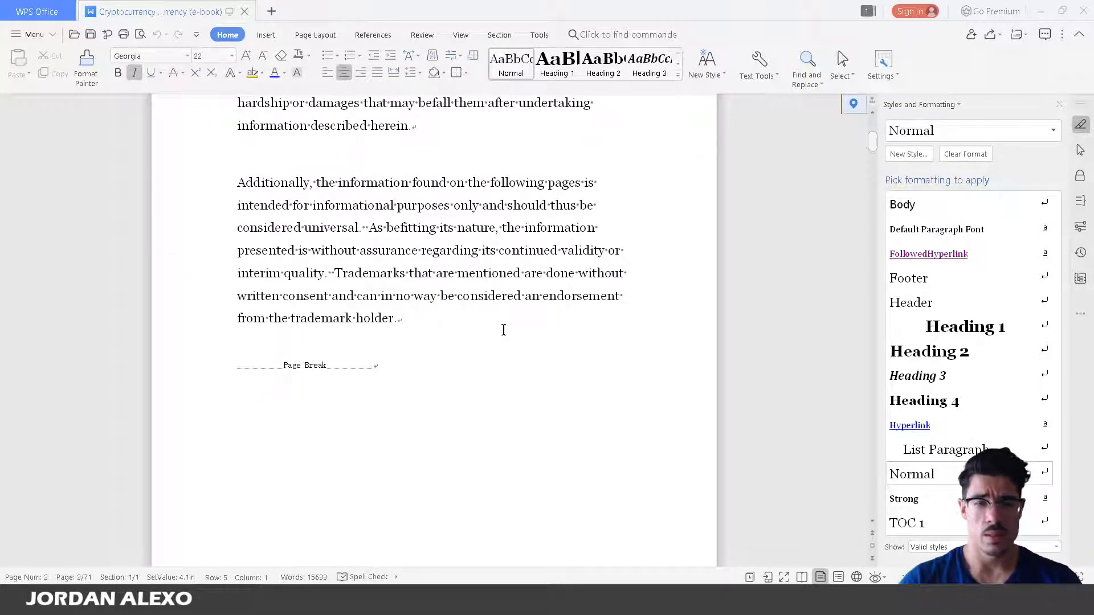
scroll(504, 328, down, 2)
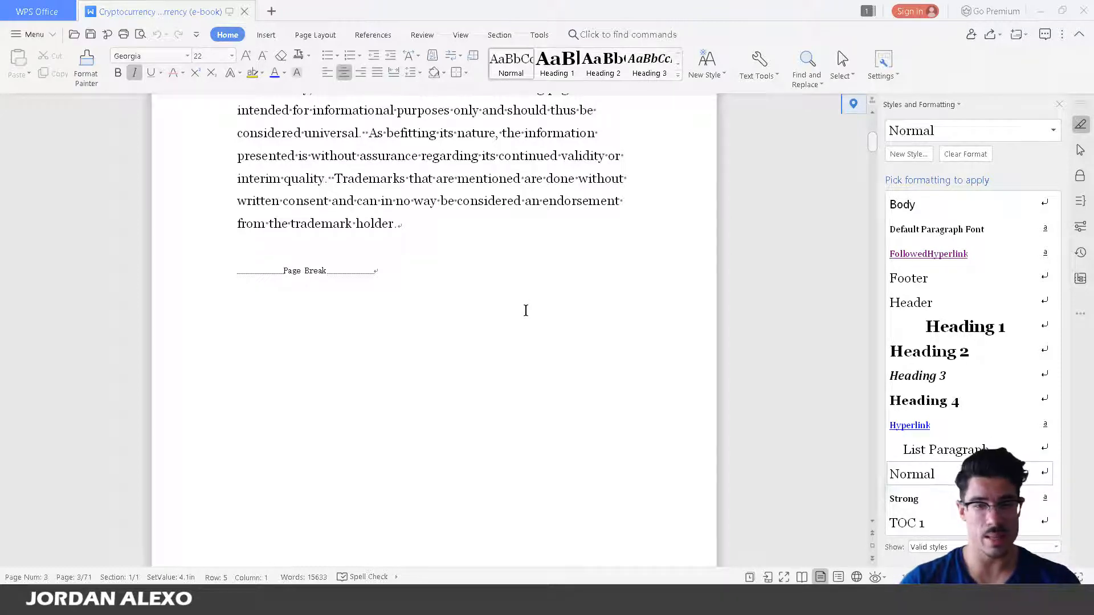
scroll(530, 316, down, 5)
scroll(532, 317, down, 2)
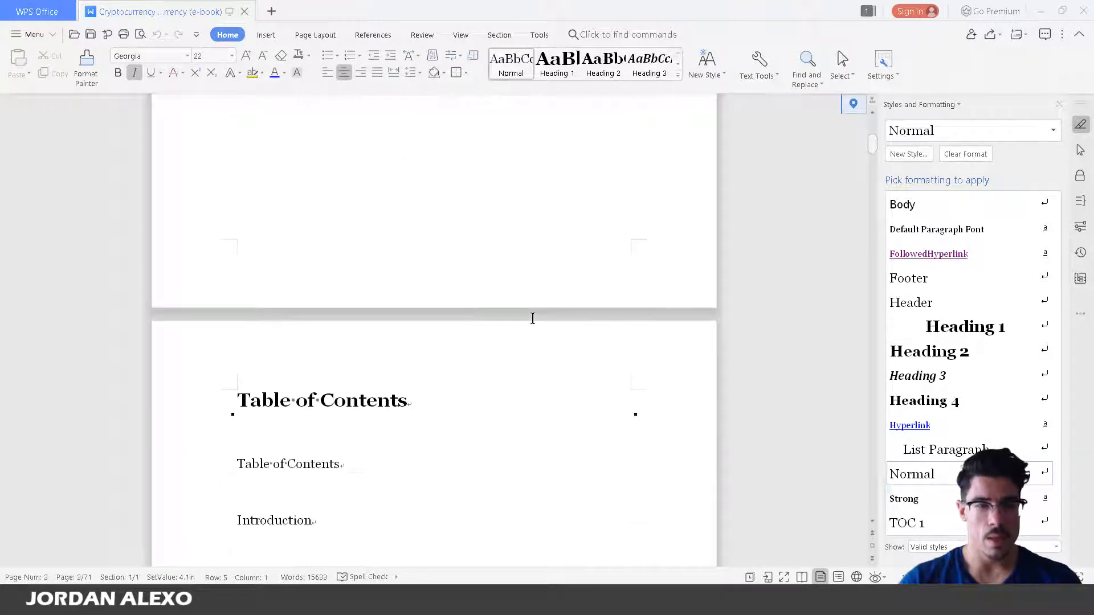
scroll(532, 317, up, 7)
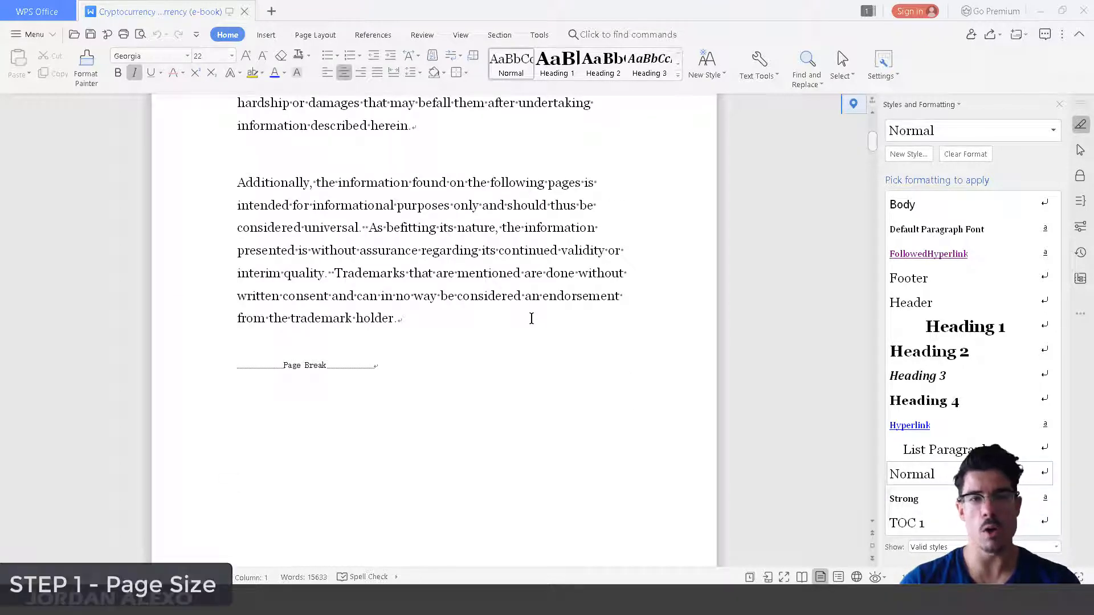
scroll(531, 318, up, 1)
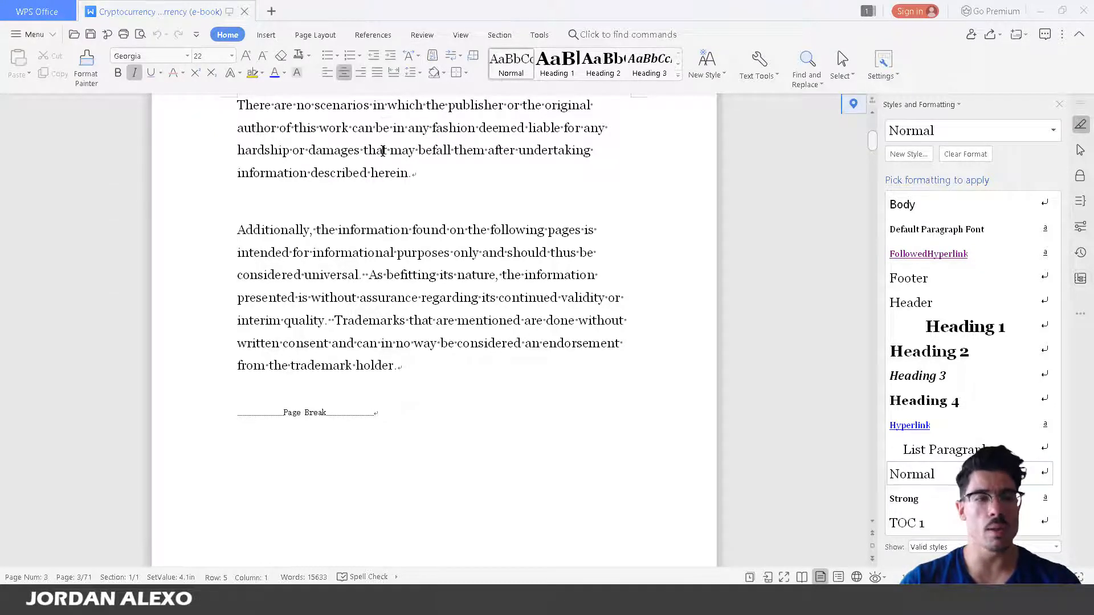
scroll(384, 149, up, 1)
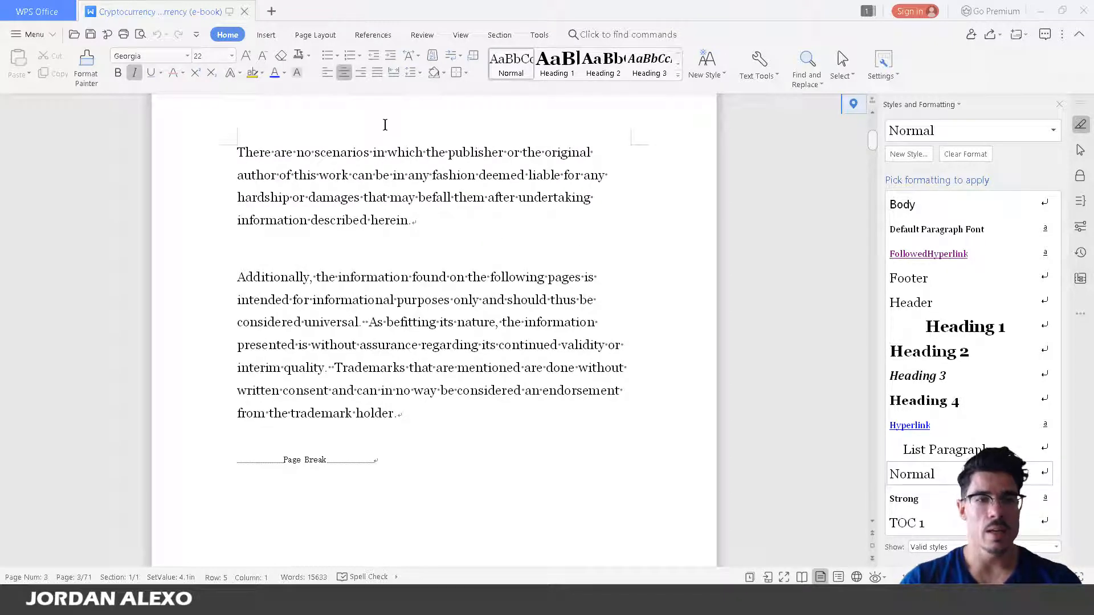
Step: Set a custom paper size of 6 inches wide by 9 inches high for the whole document
click(326, 34)
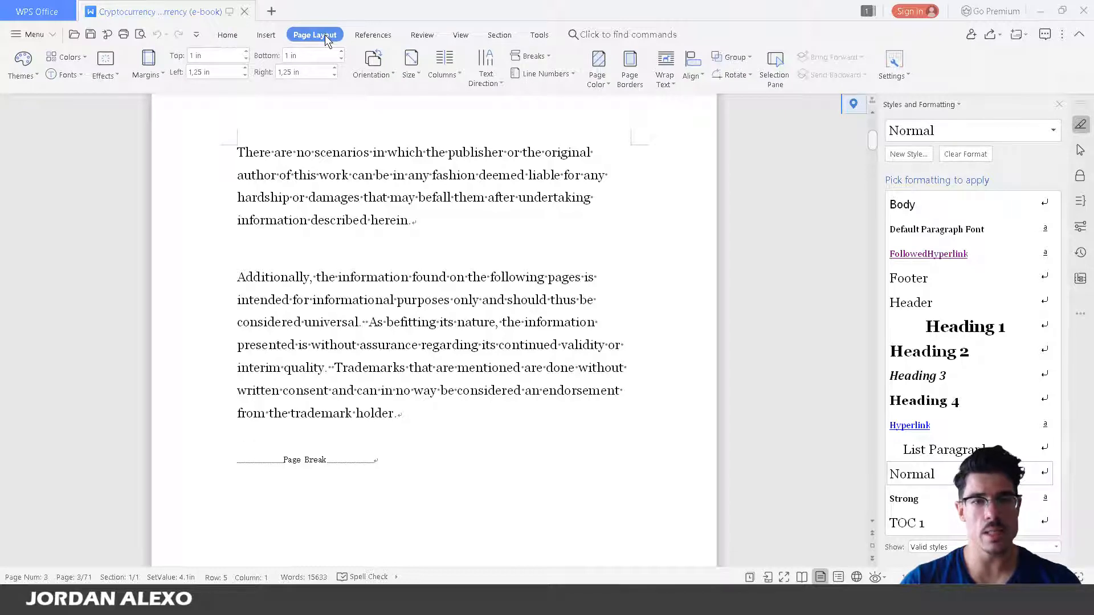
click(422, 77)
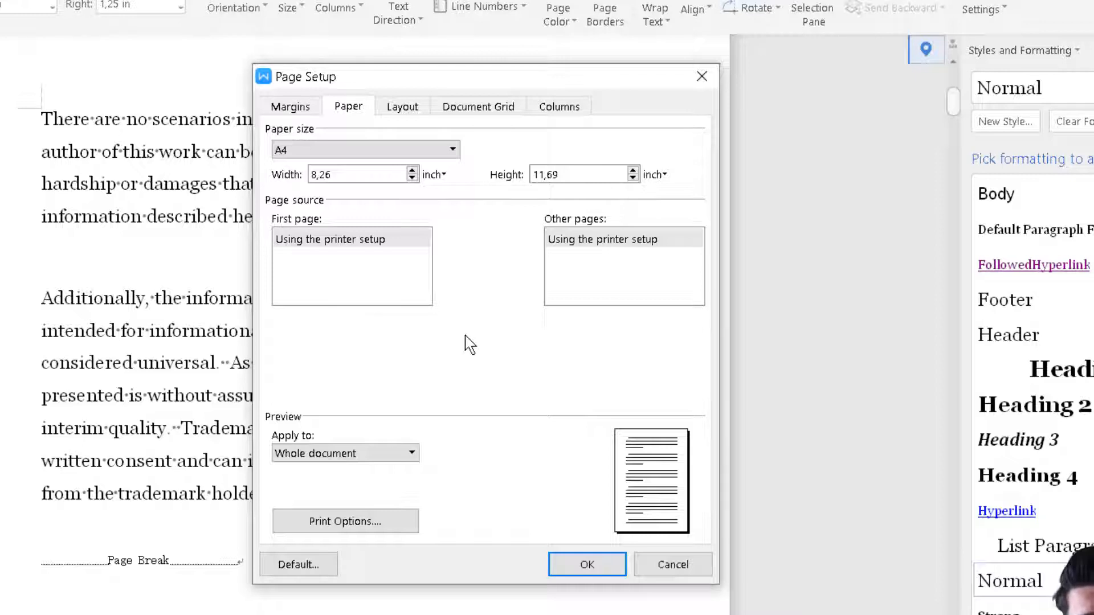
click(370, 181)
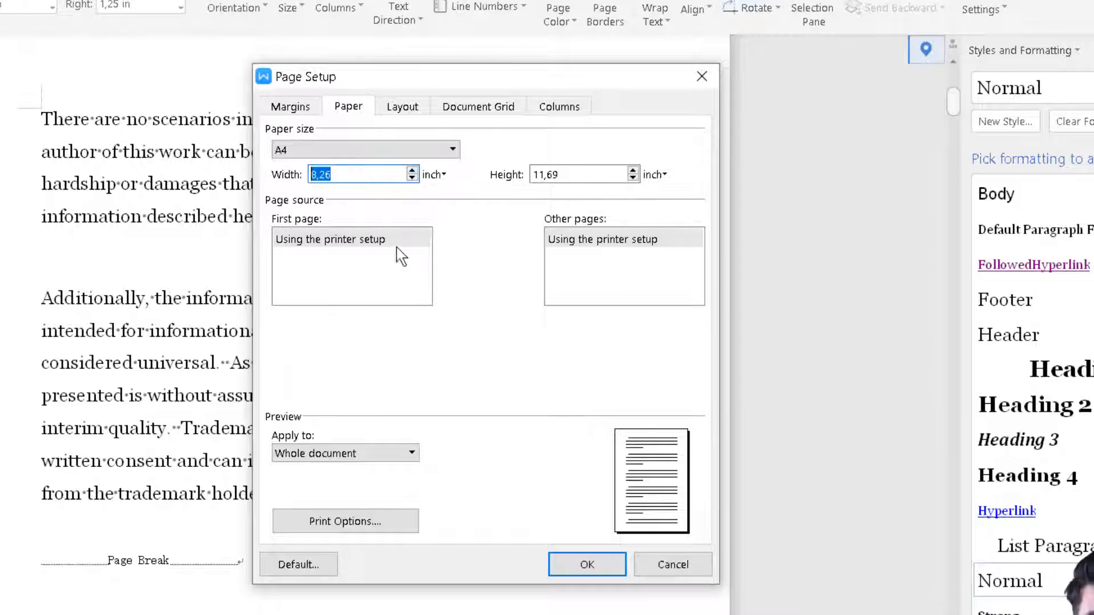
text(67)
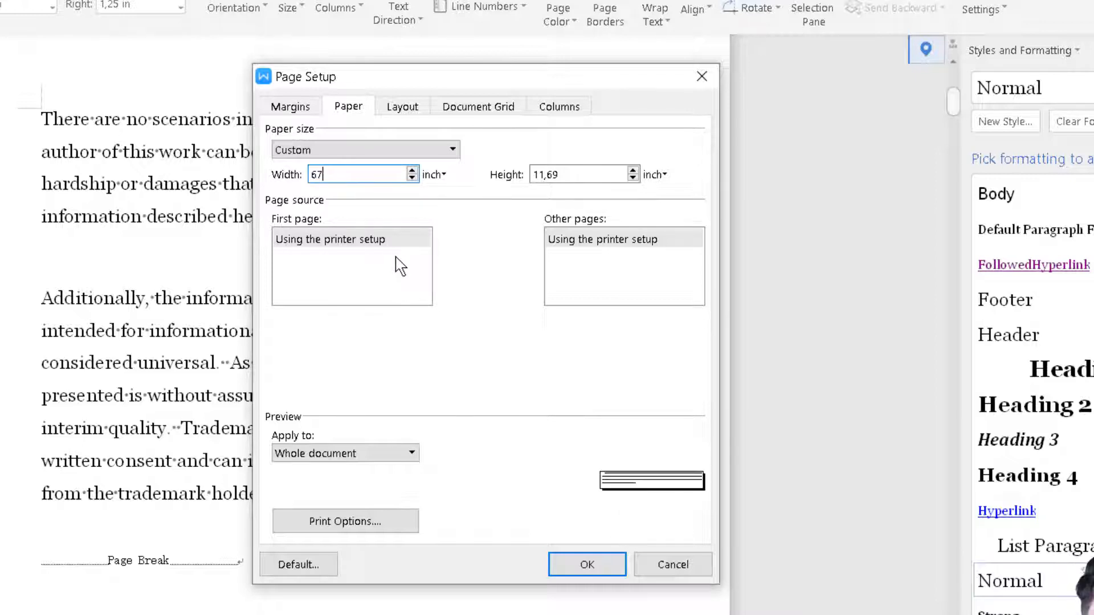
key(BackSpace)
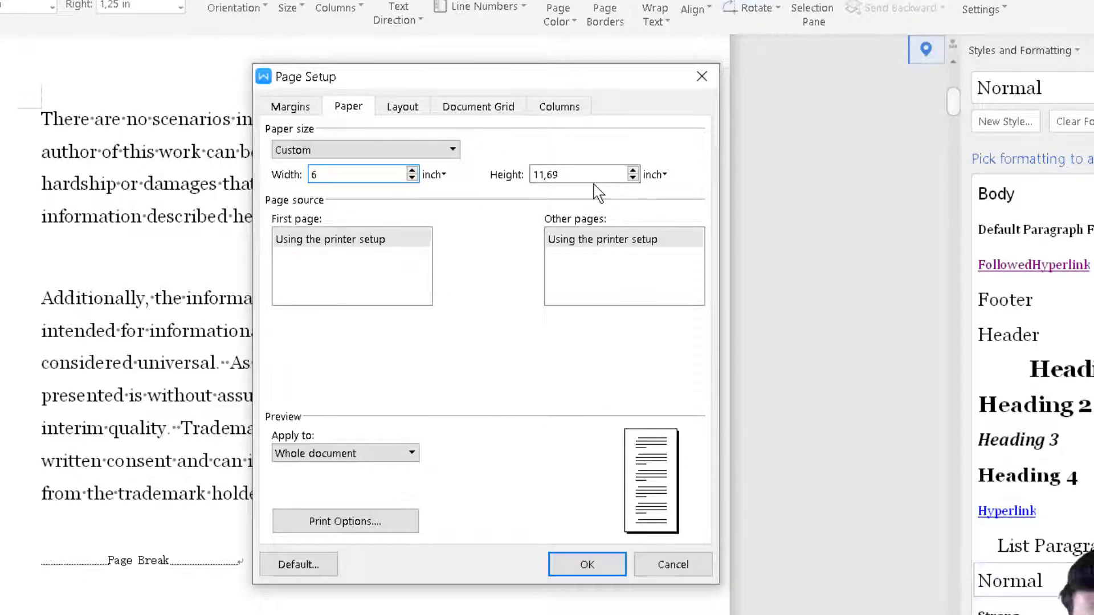
double_click(579, 173)
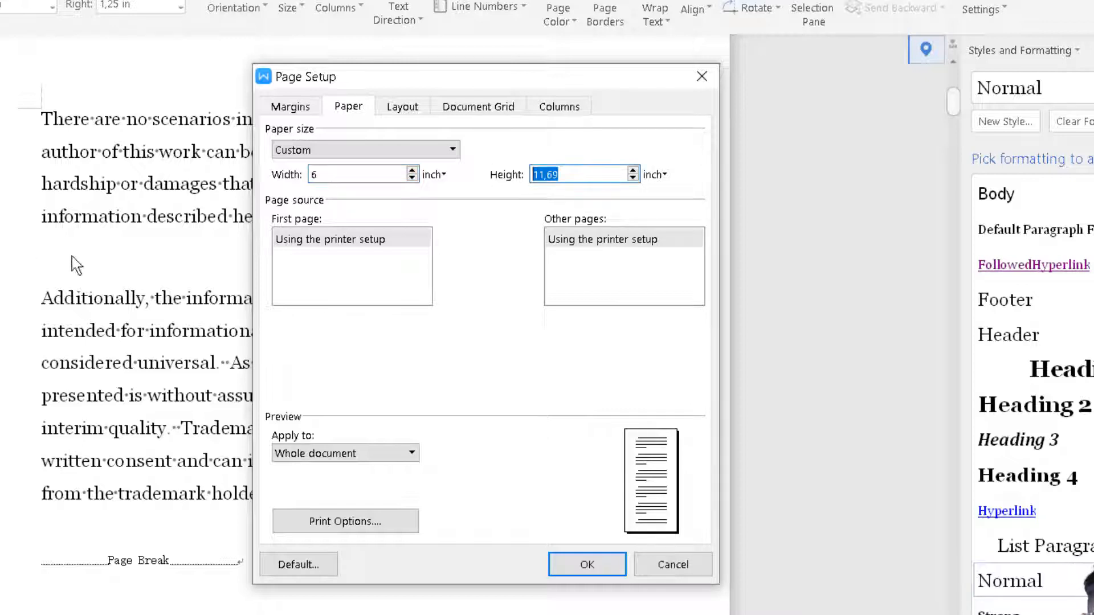
text(9)
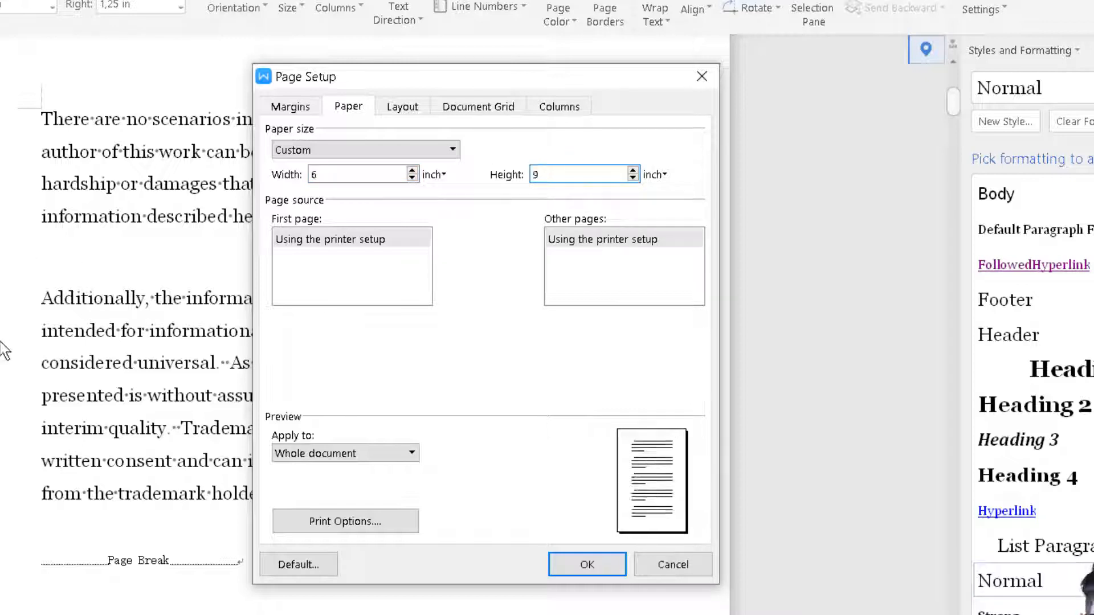
click(351, 459)
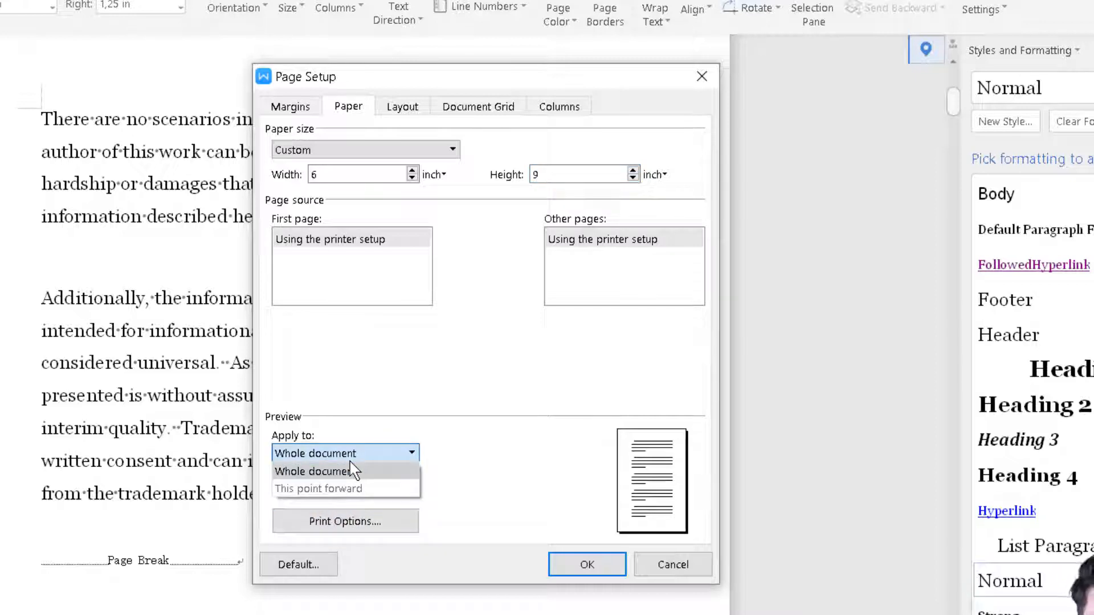
click(350, 471)
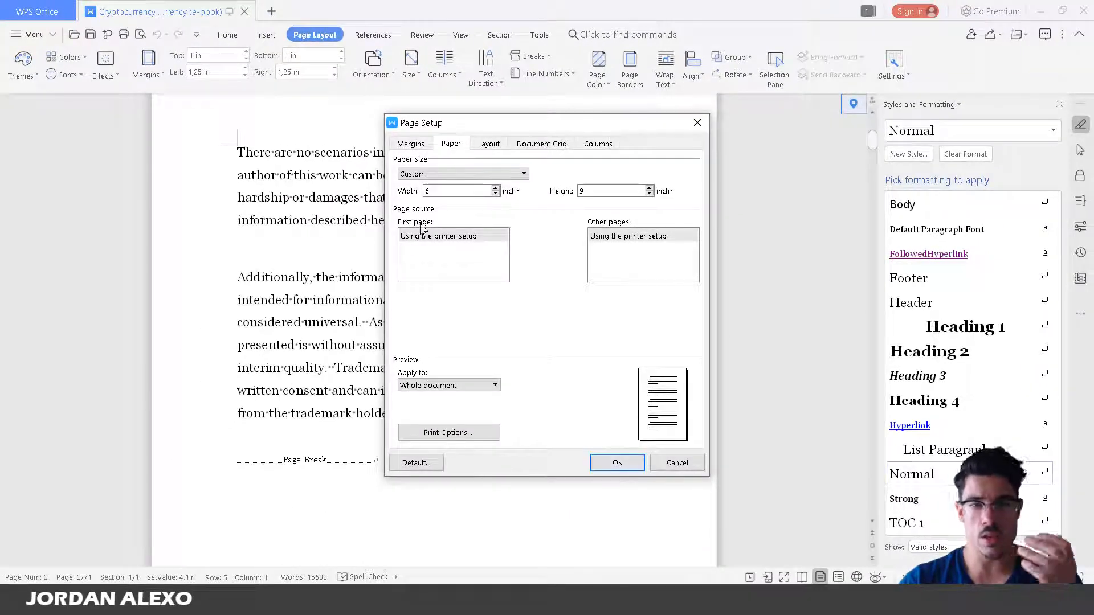
click(636, 464)
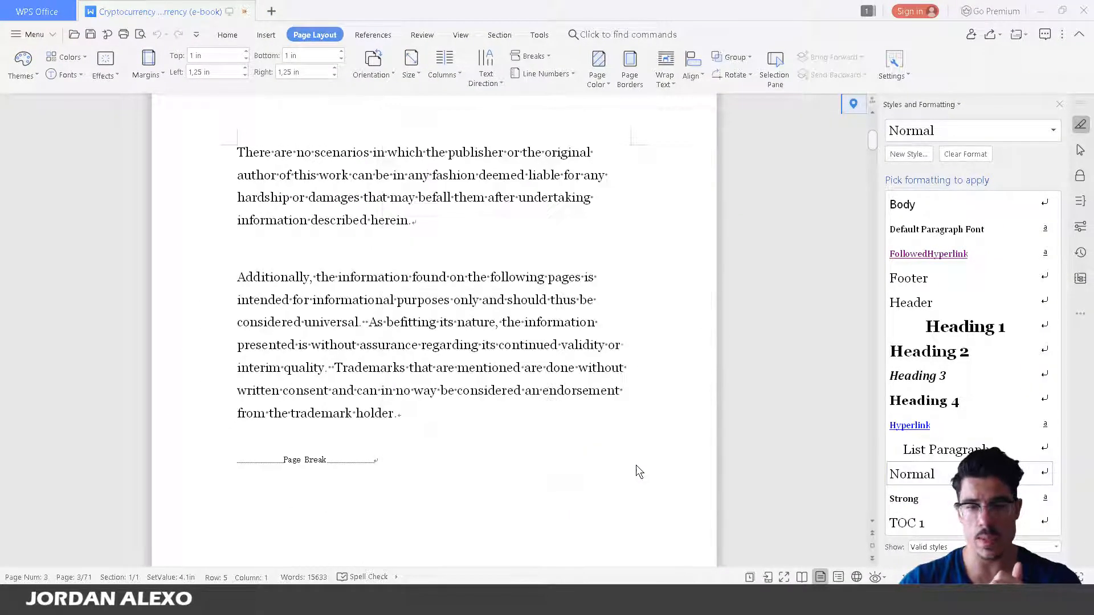
Step: Review how the title page, copyright text and table of contents are laid out at the new page size
scroll(598, 463, up, 5)
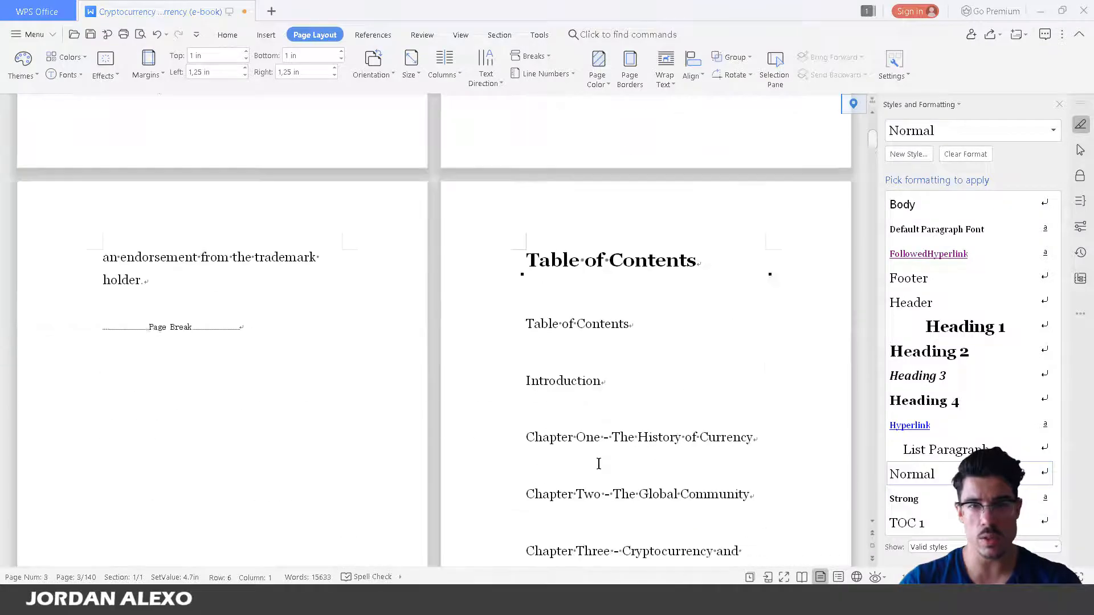
scroll(598, 463, up, 12)
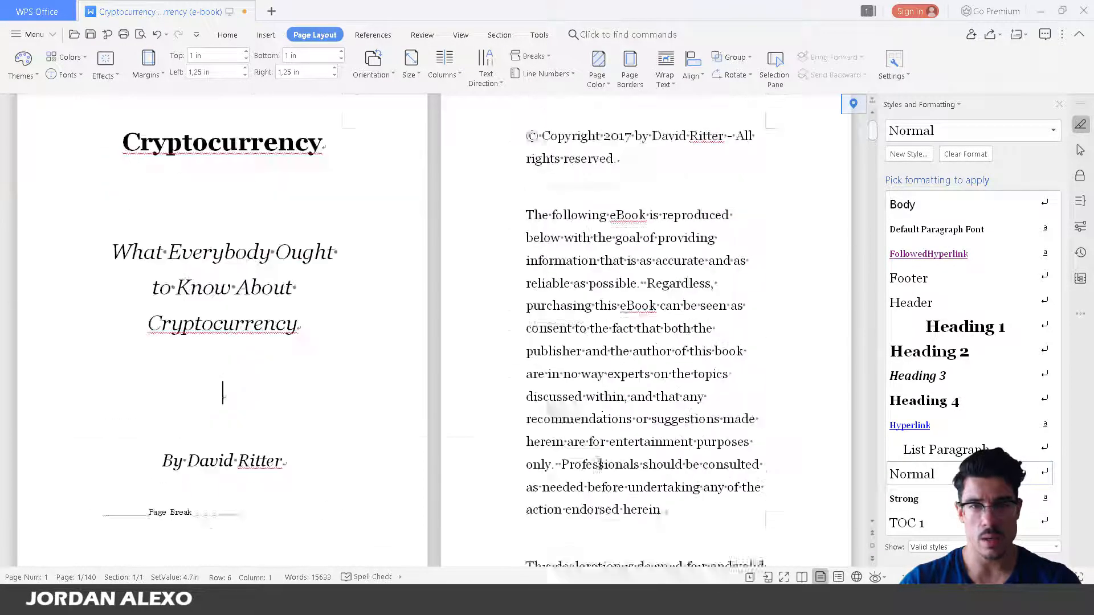
scroll(600, 464, up, 1)
scroll(601, 466, down, 20)
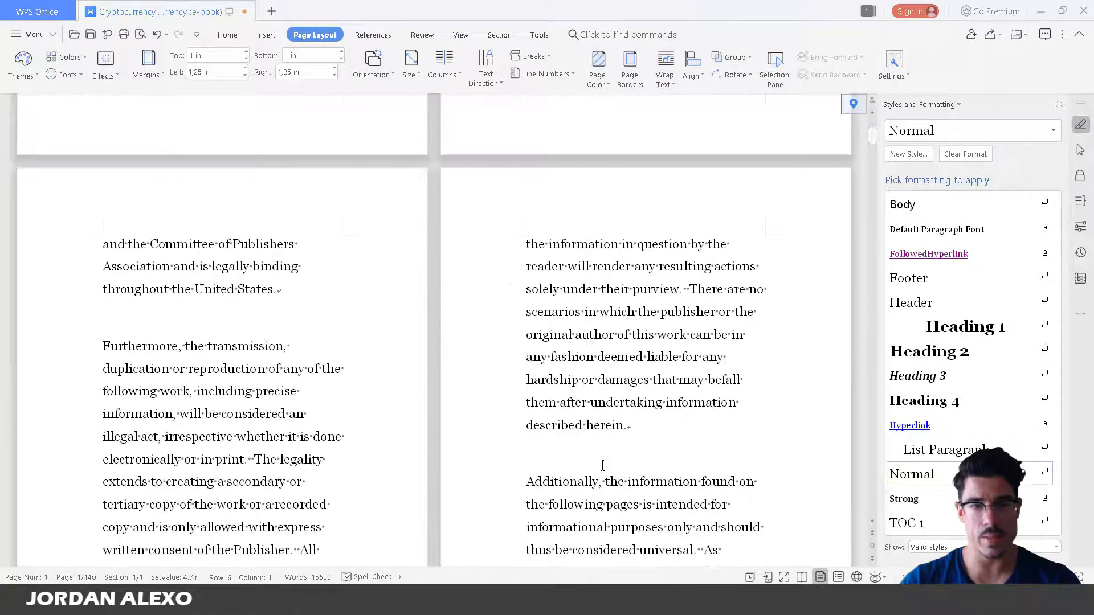
scroll(604, 465, down, 2)
scroll(592, 490, up, 13)
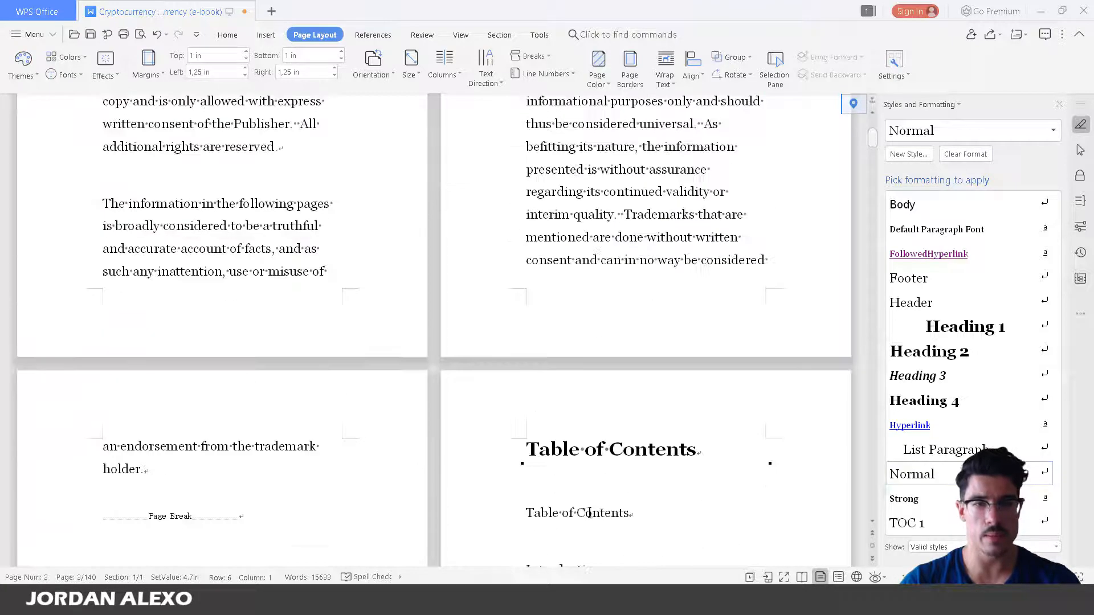
scroll(582, 515, up, 7)
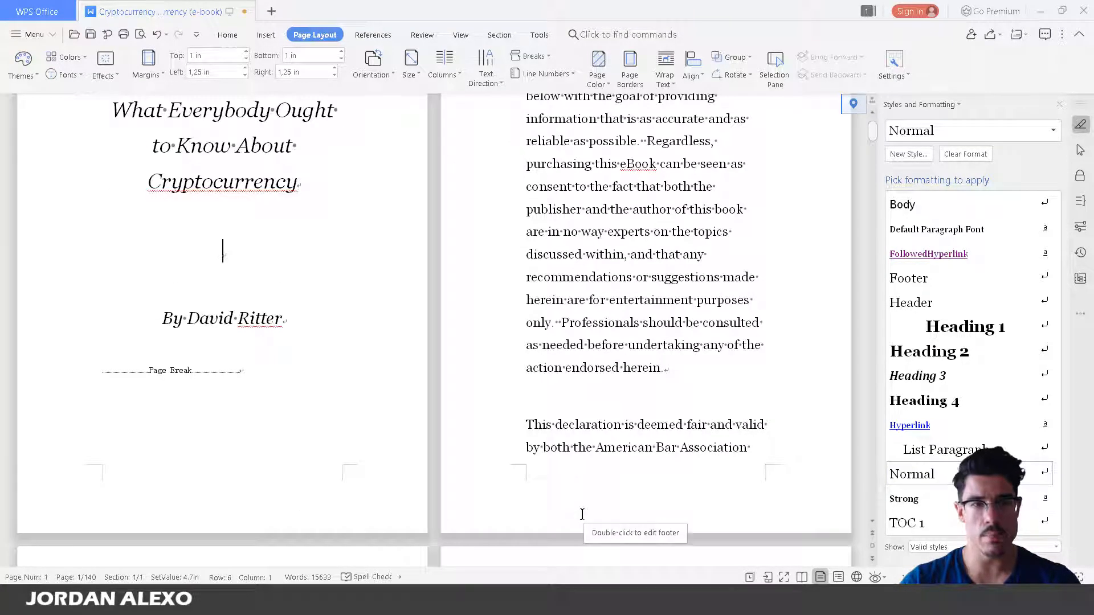
Step: Set the document's top page margin to 0,5 inch in Page Setup
click(421, 79)
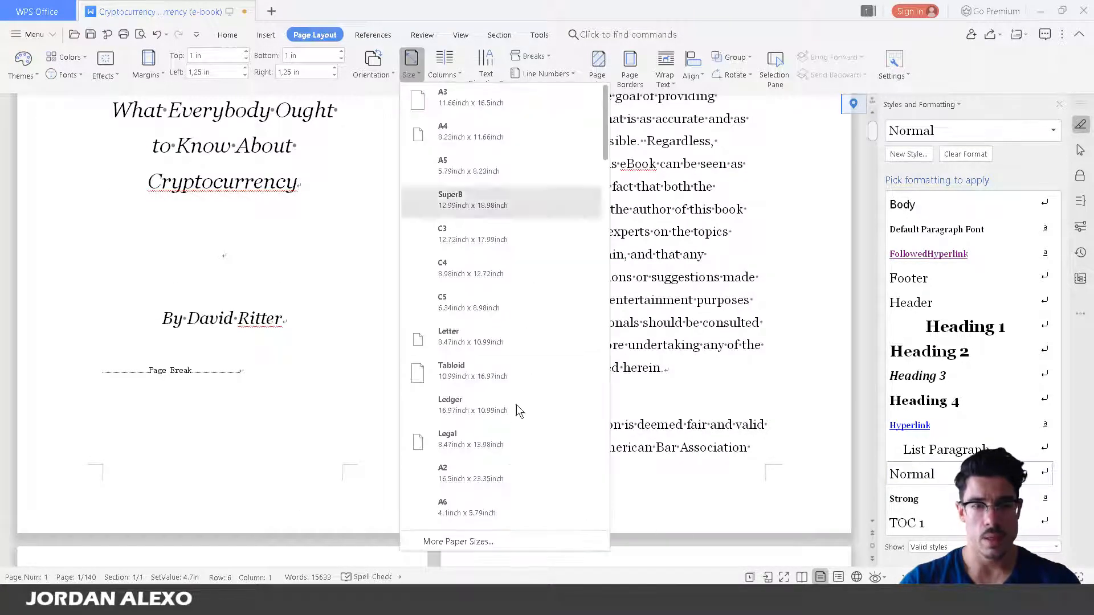
click(527, 545)
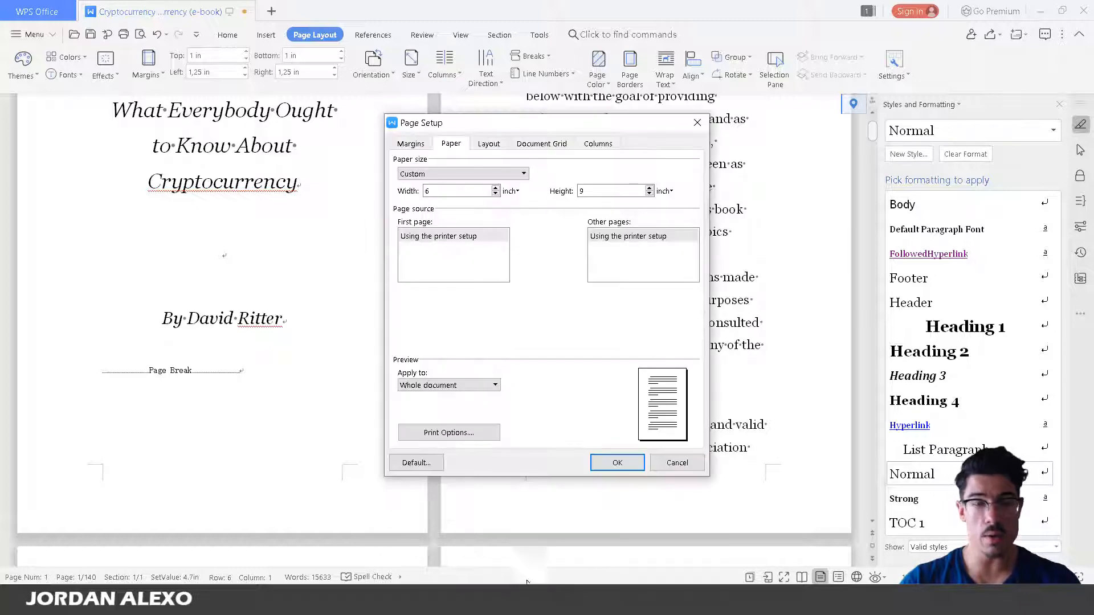
click(414, 145)
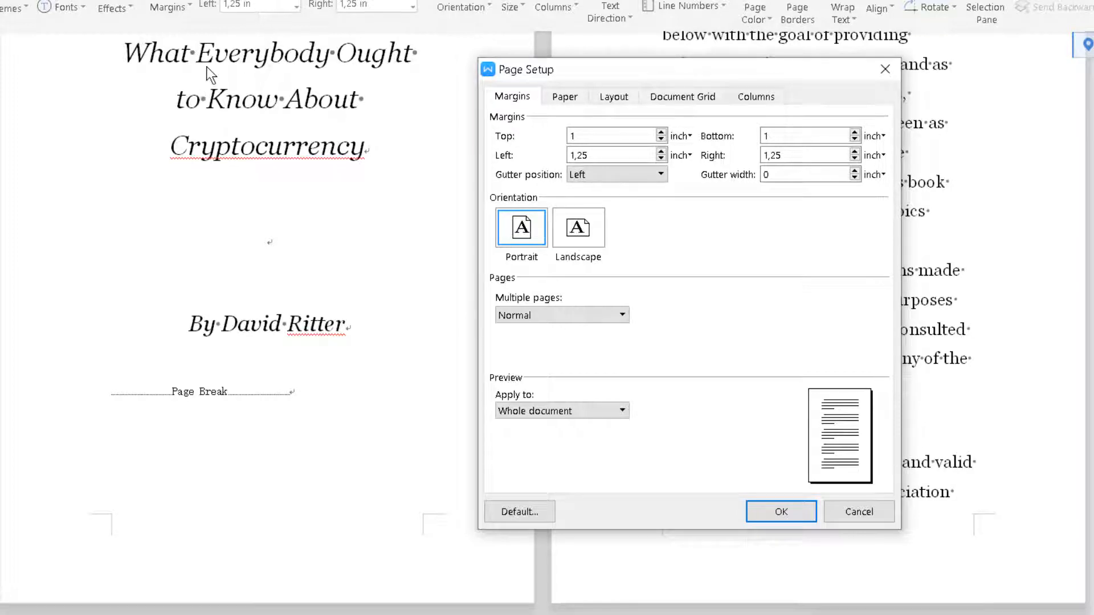
click(588, 138)
key(BackSpace)
text(0)
key(BackSpace)
text(5)
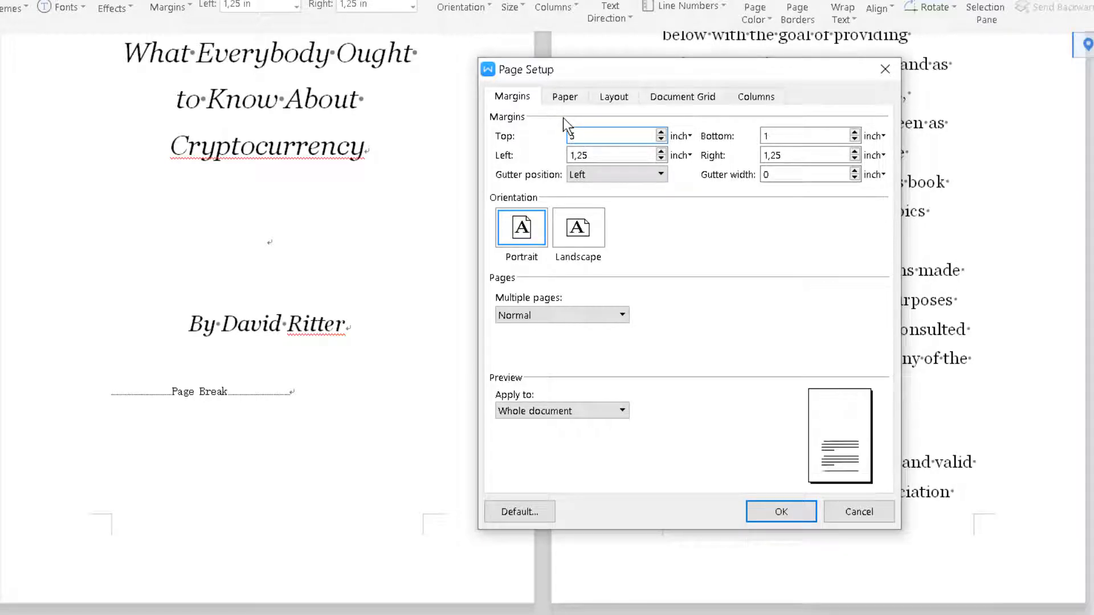
text(0)
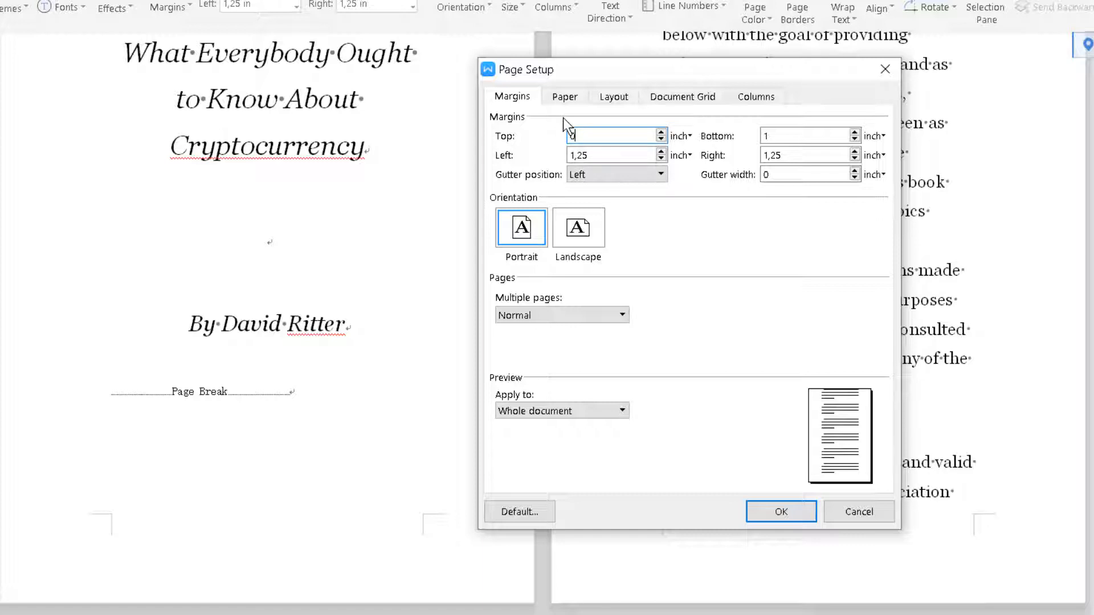
text(,5)
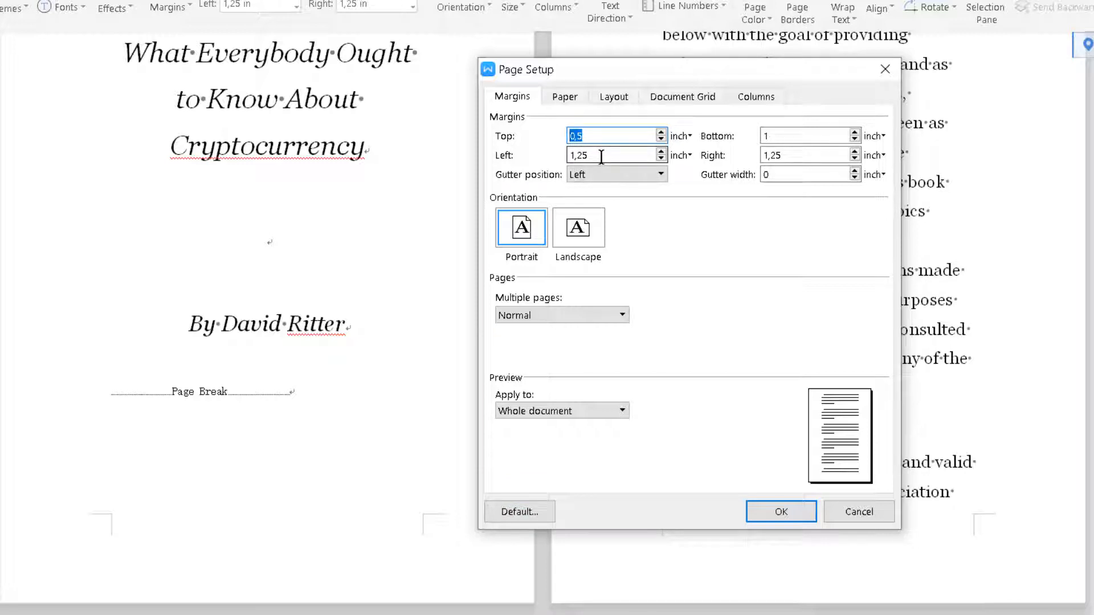
Step: Set the left and bottom margins to 0,5 inch and the right margin to 0,6 inch
click(601, 156)
double_click(601, 156)
text(0,5)
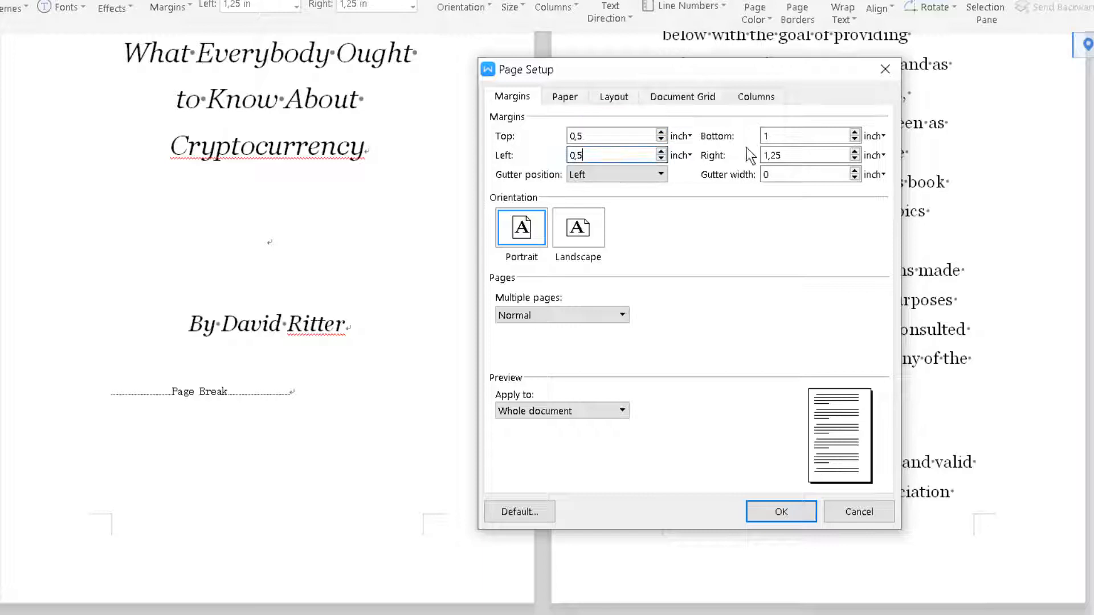
double_click(794, 135)
text(0,5)
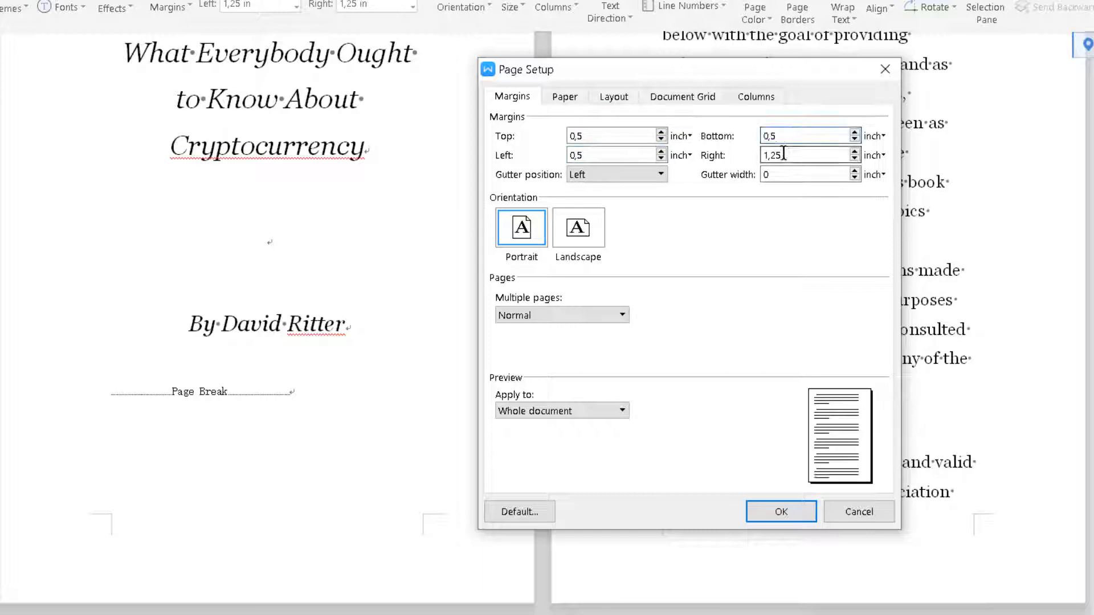
double_click(783, 154)
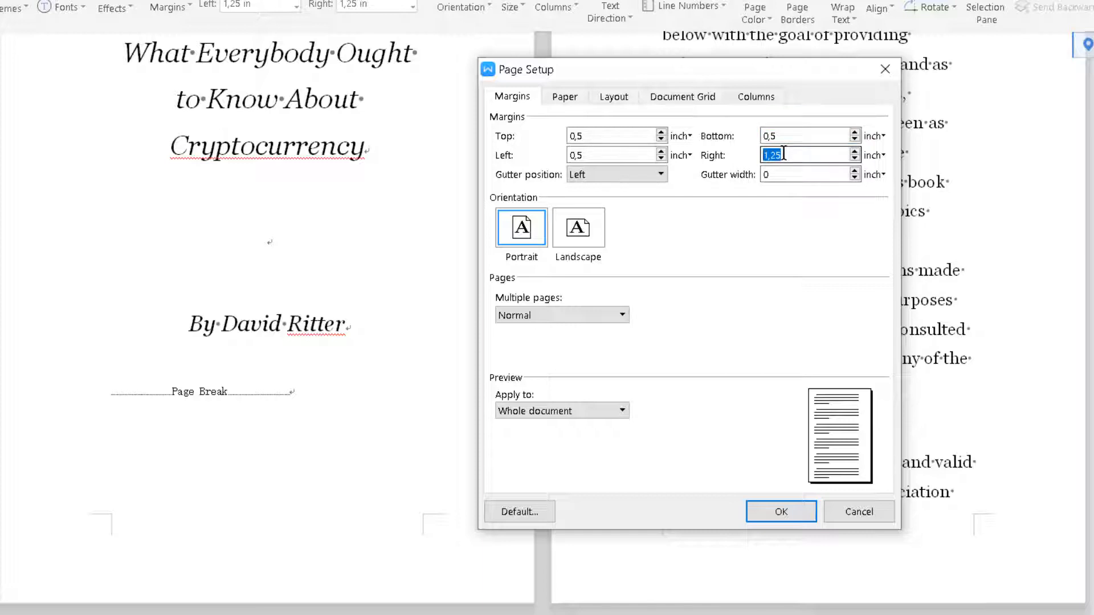
text(0,6)
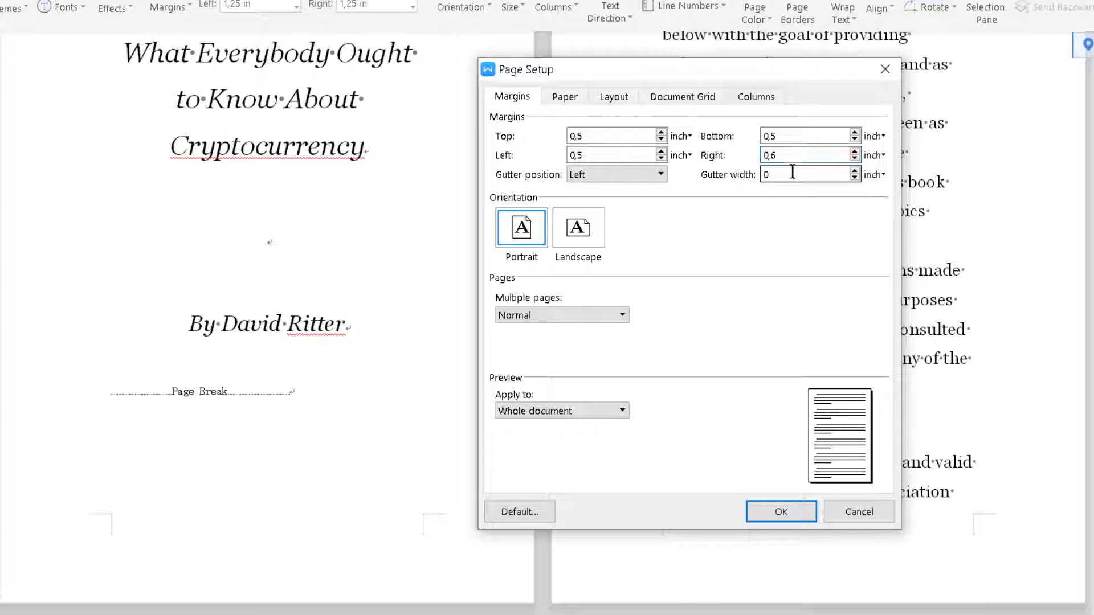
Step: Set the gutter width to 0,4 inch, choose mirror margins for multiple pages, and apply the page setup to the whole document
text(,4)
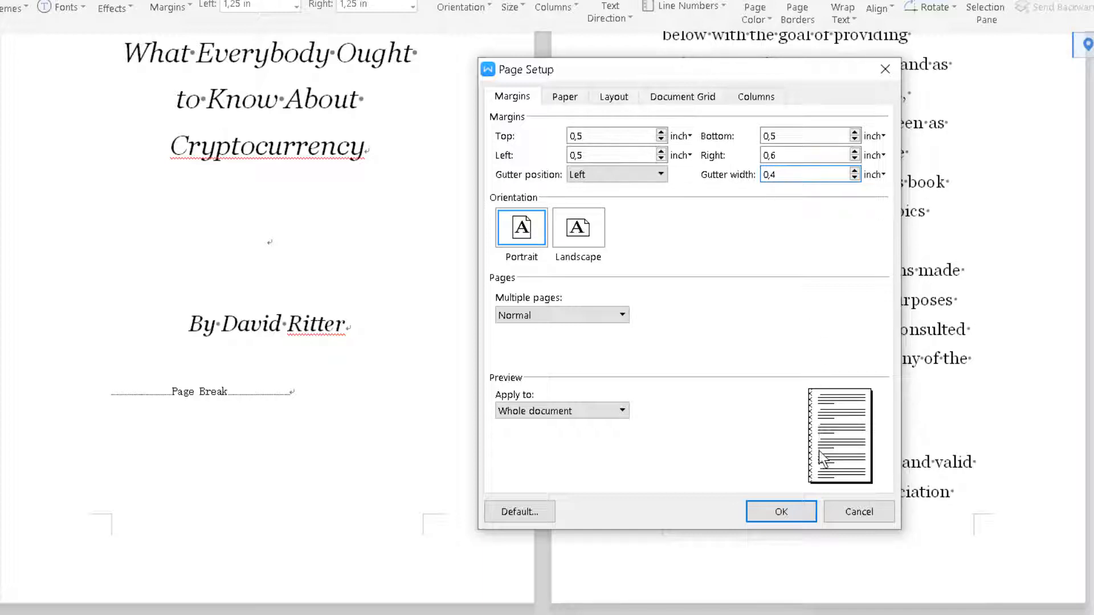
click(509, 313)
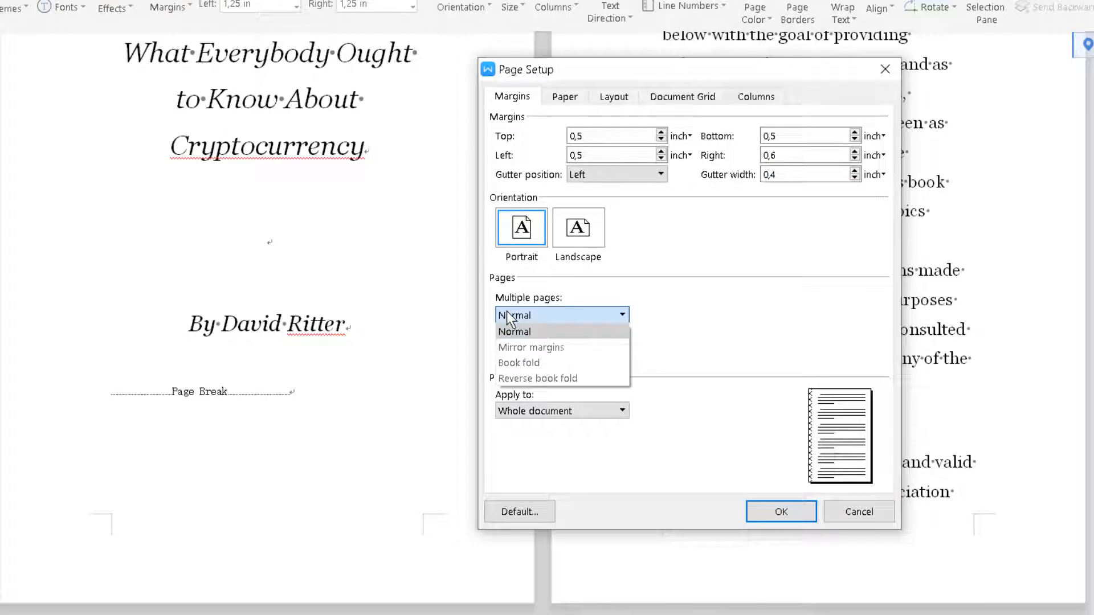
click(507, 311)
click(507, 310)
click(519, 348)
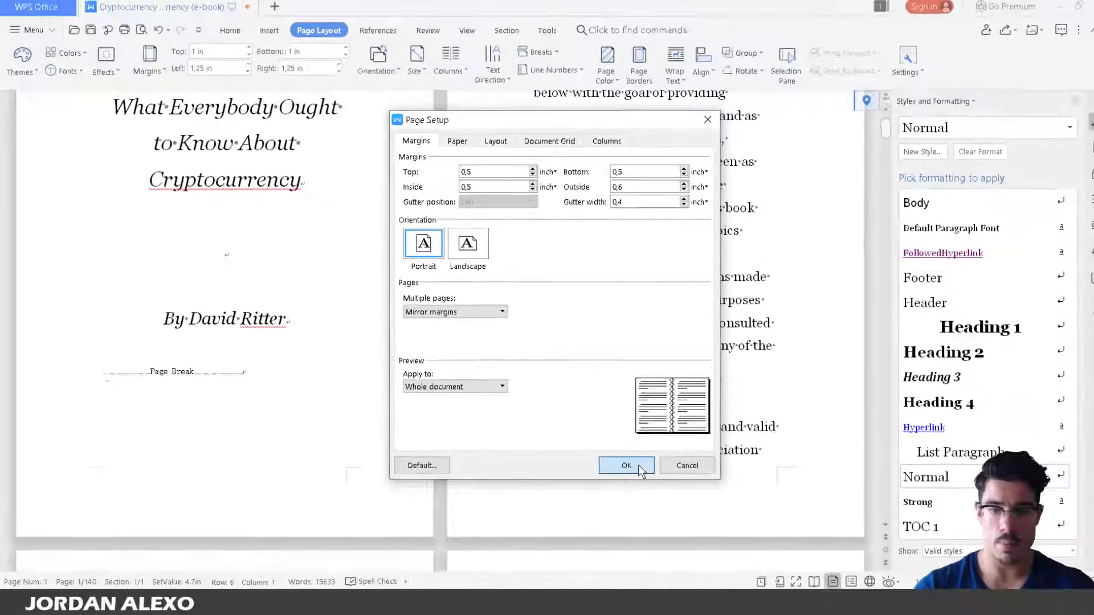
click(637, 467)
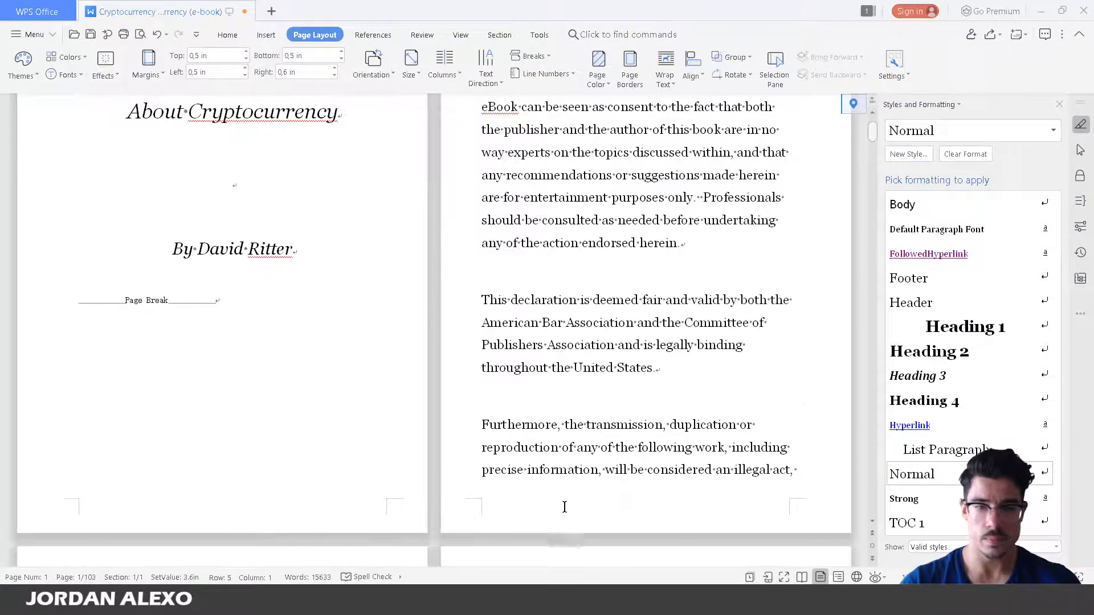
Step: Review how the copyright text, table of contents, introduction and Chapter One are laid out with the new margins
scroll(564, 507, down, 10)
scroll(554, 545, down, 8)
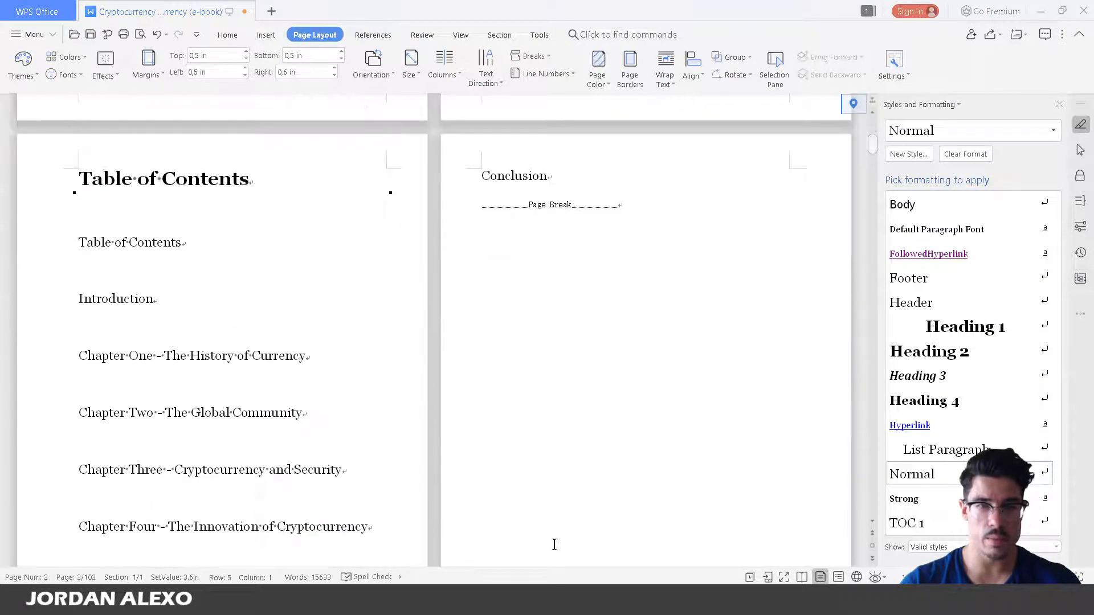
scroll(554, 545, down, 10)
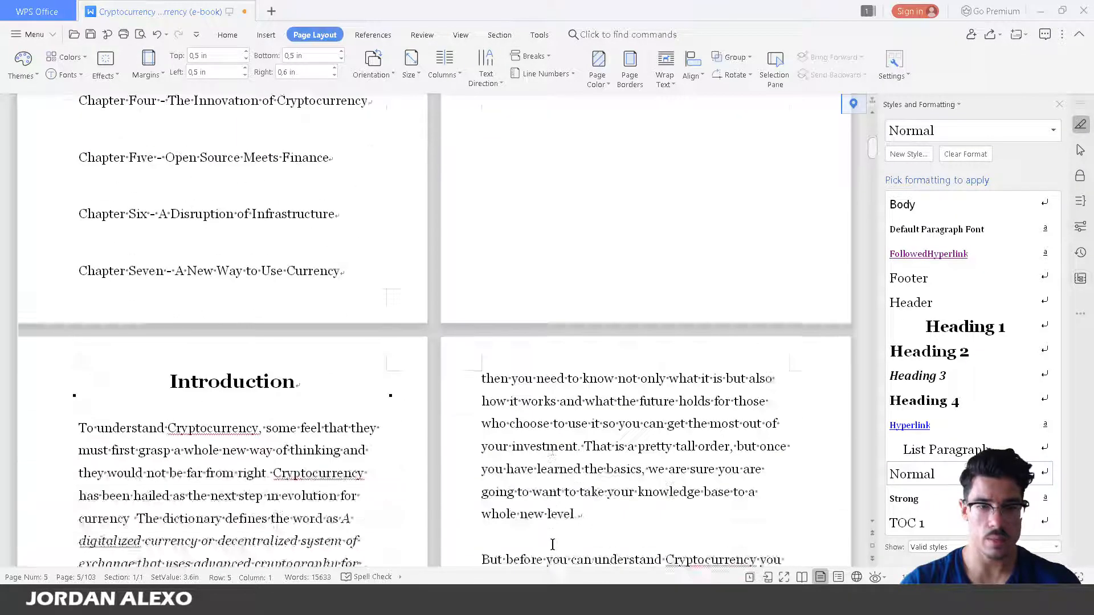
scroll(552, 545, down, 10)
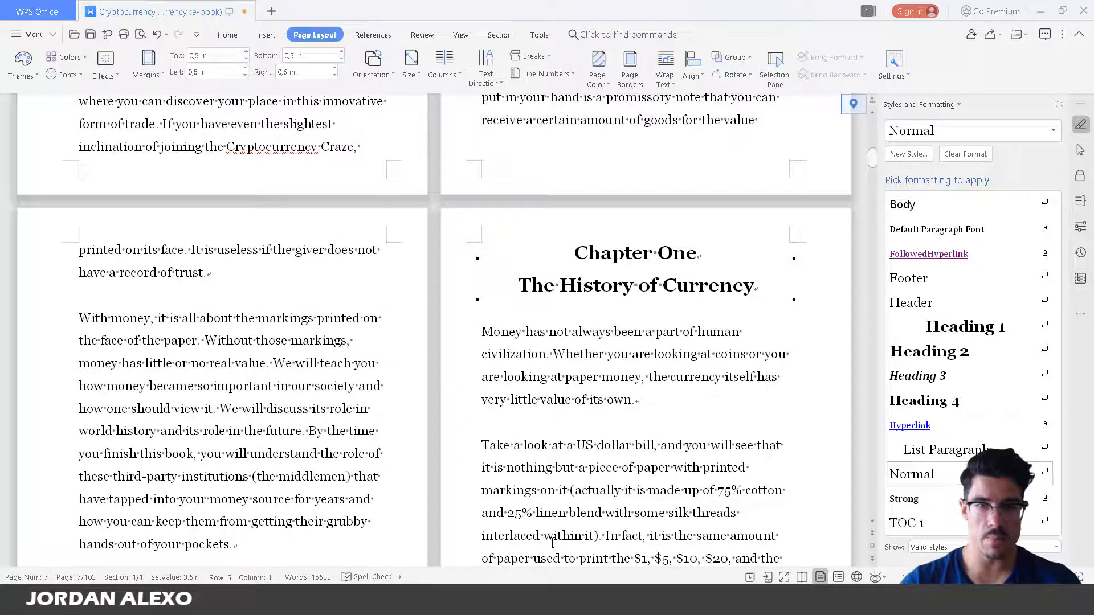
scroll(552, 544, down, 6)
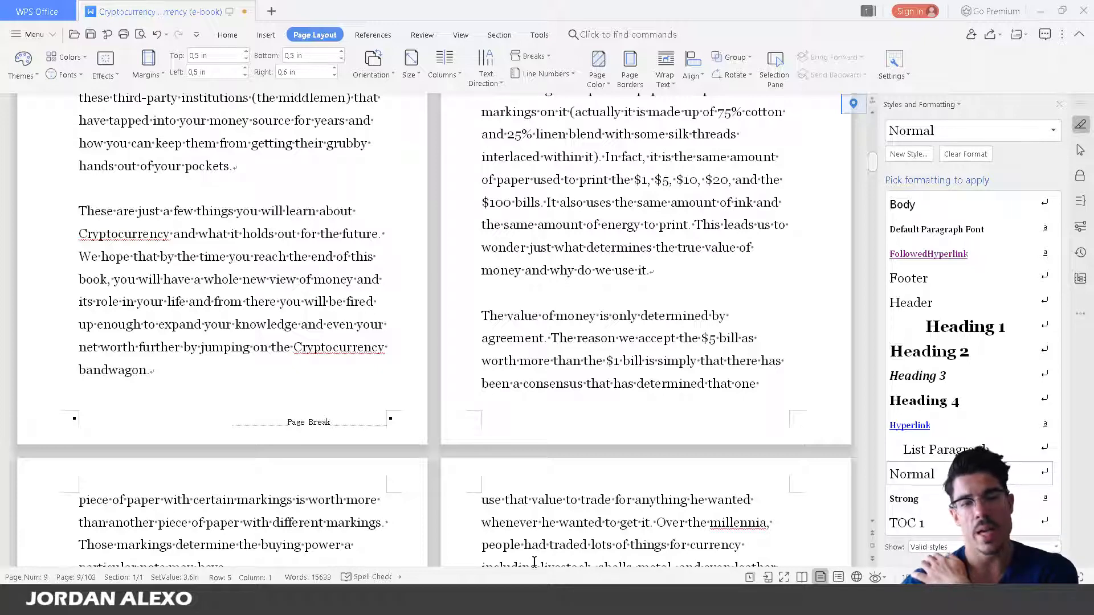
scroll(536, 556, up, 1)
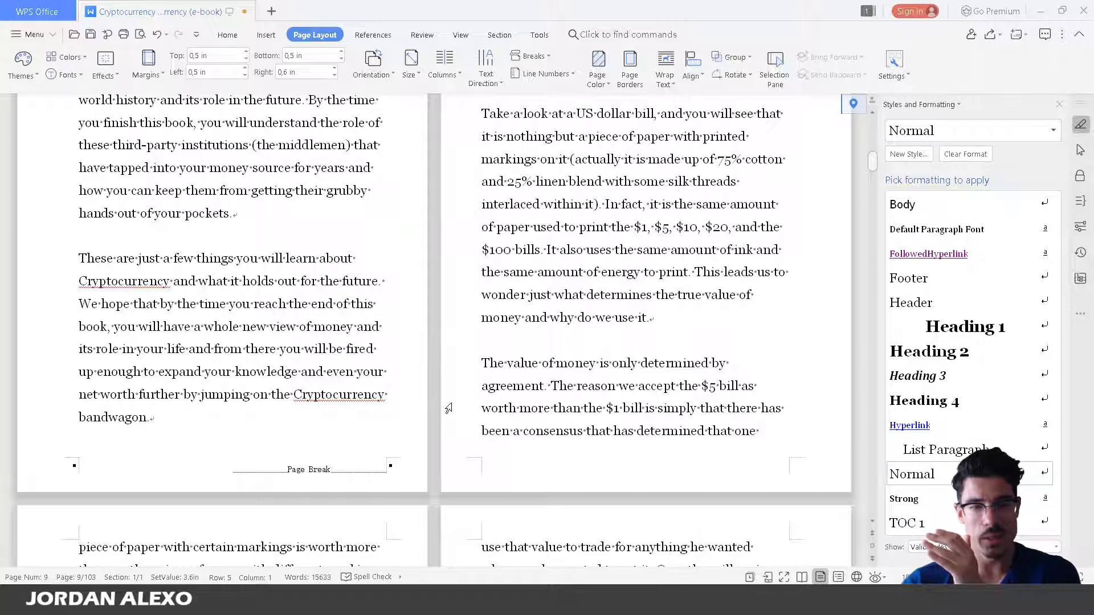
scroll(437, 441, up, 5)
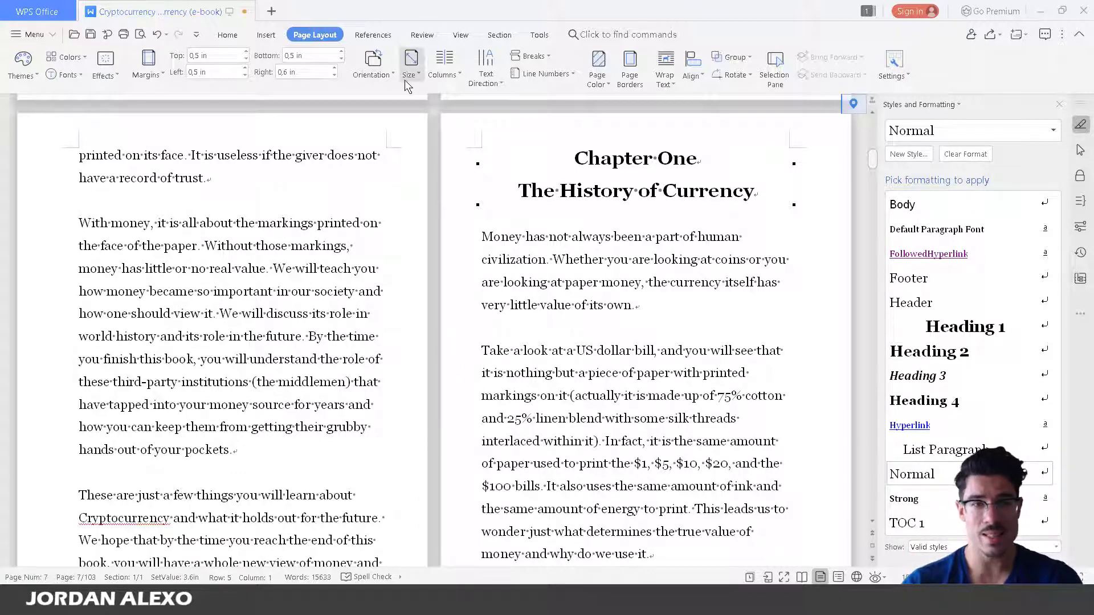
scroll(451, 380, up, 6)
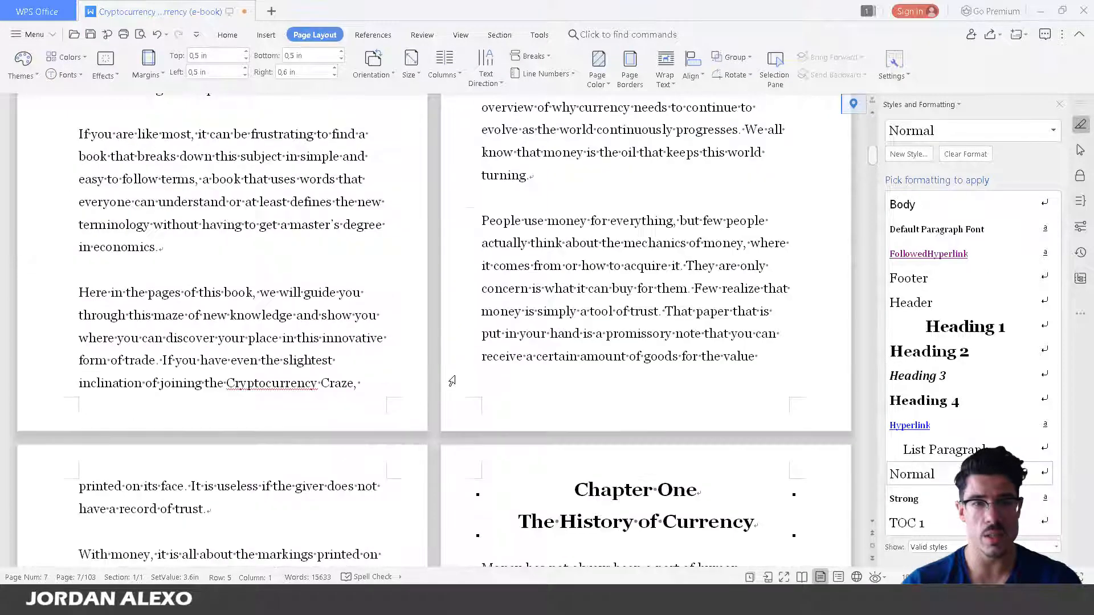
scroll(452, 380, up, 6)
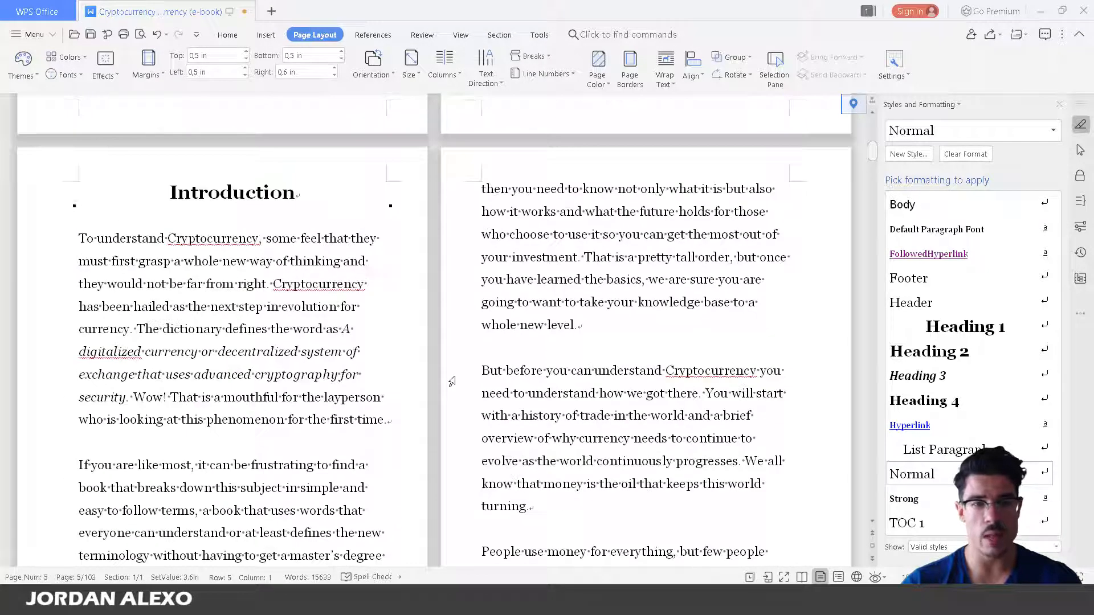
scroll(451, 381, up, 15)
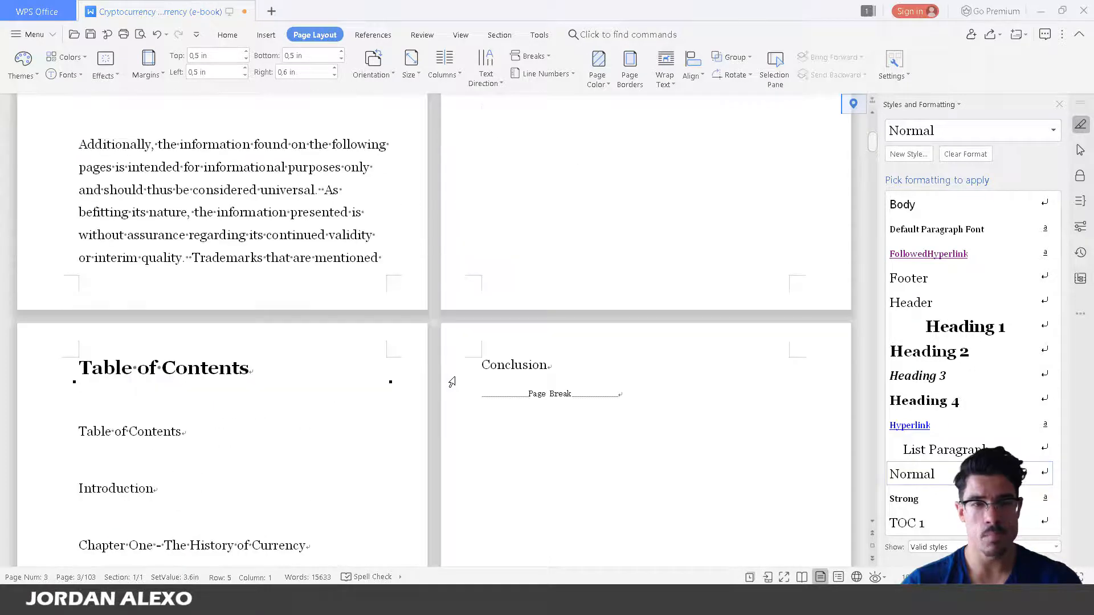
scroll(452, 380, up, 8)
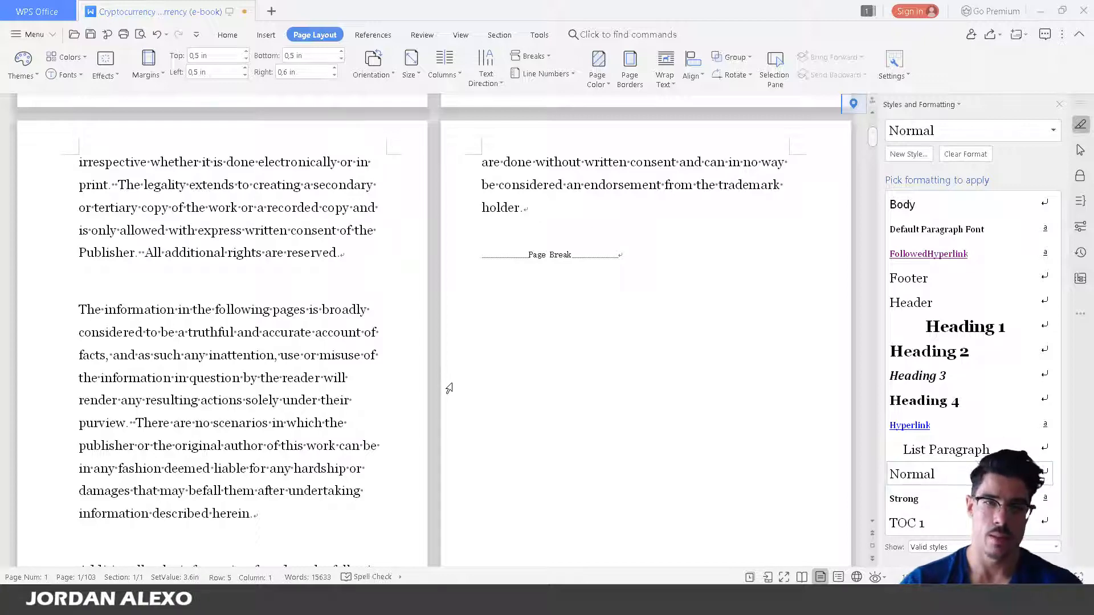
scroll(493, 343, down, 5)
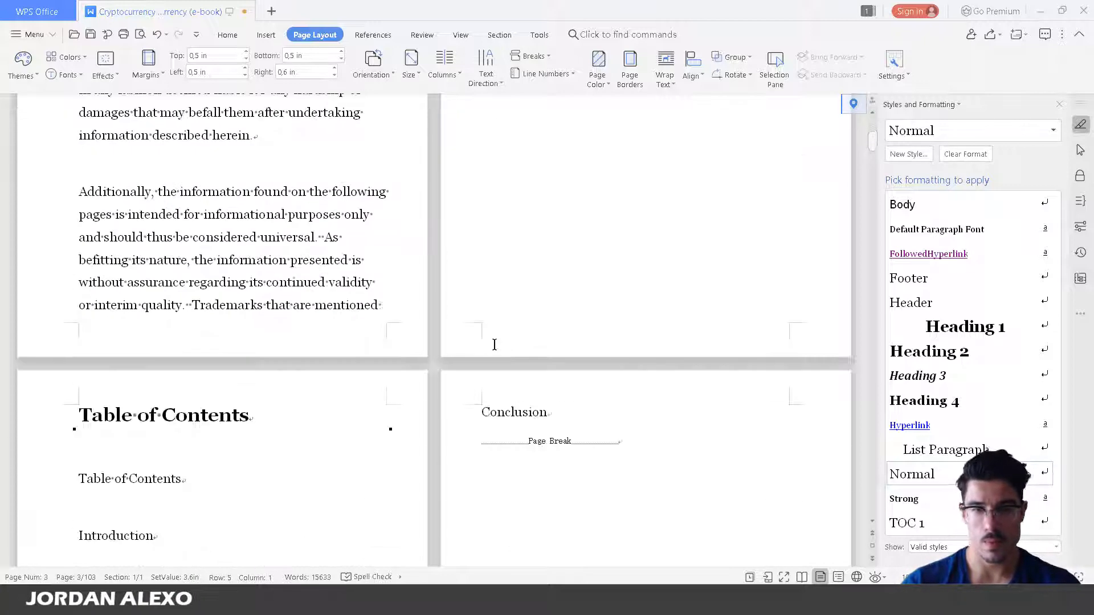
scroll(494, 344, down, 3)
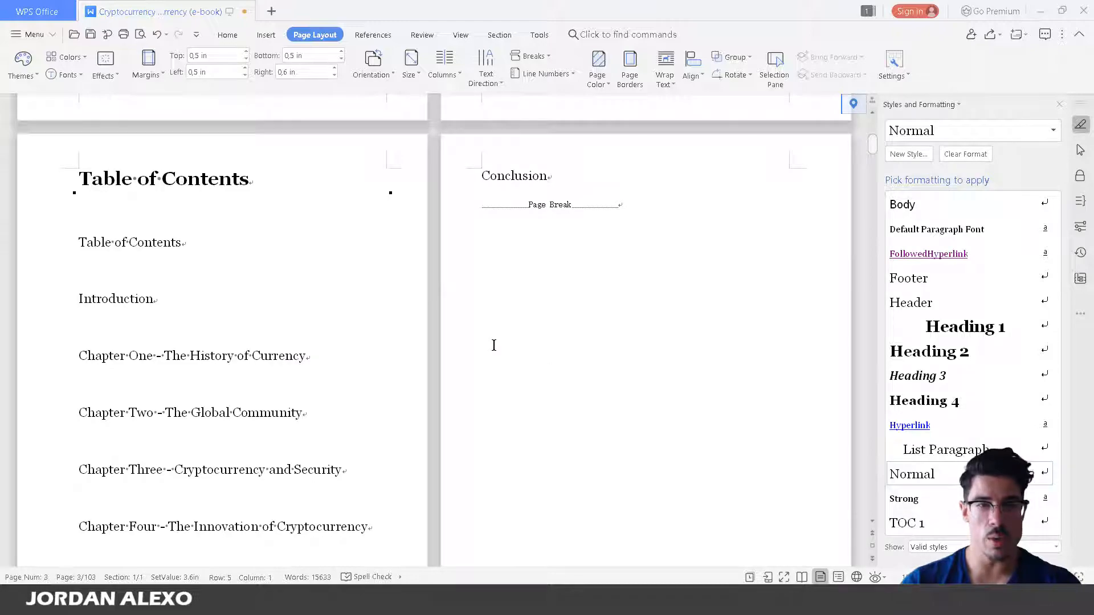
scroll(494, 345, down, 8)
scroll(494, 345, down, 3)
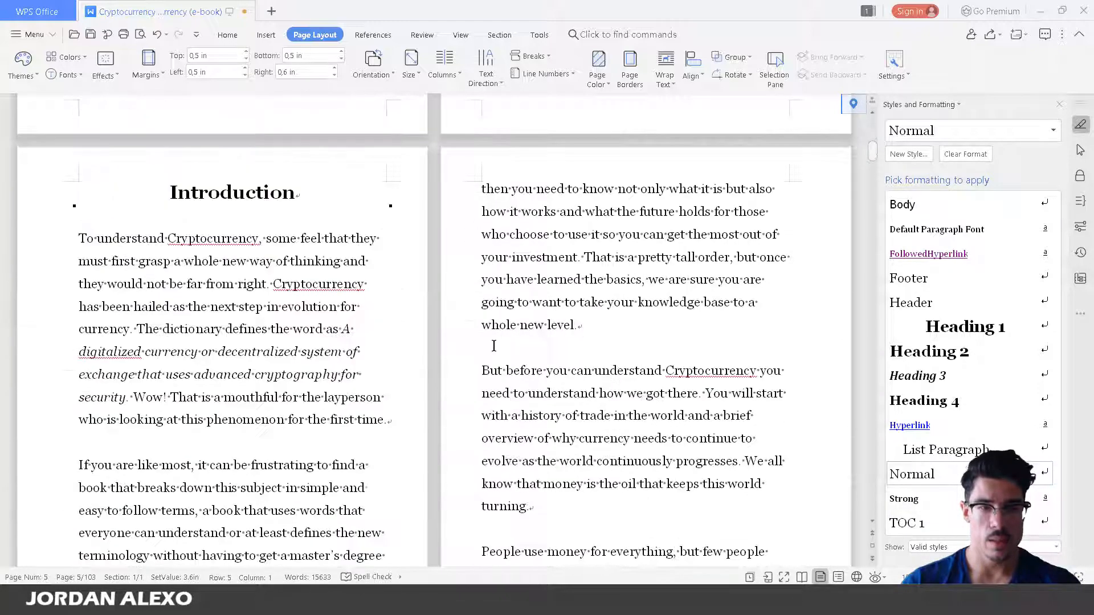
Step: Add two blank lines between the subtitle and the author line on the title page
scroll(385, 244, up, 1)
scroll(349, 301, up, 10)
scroll(349, 301, up, 10)
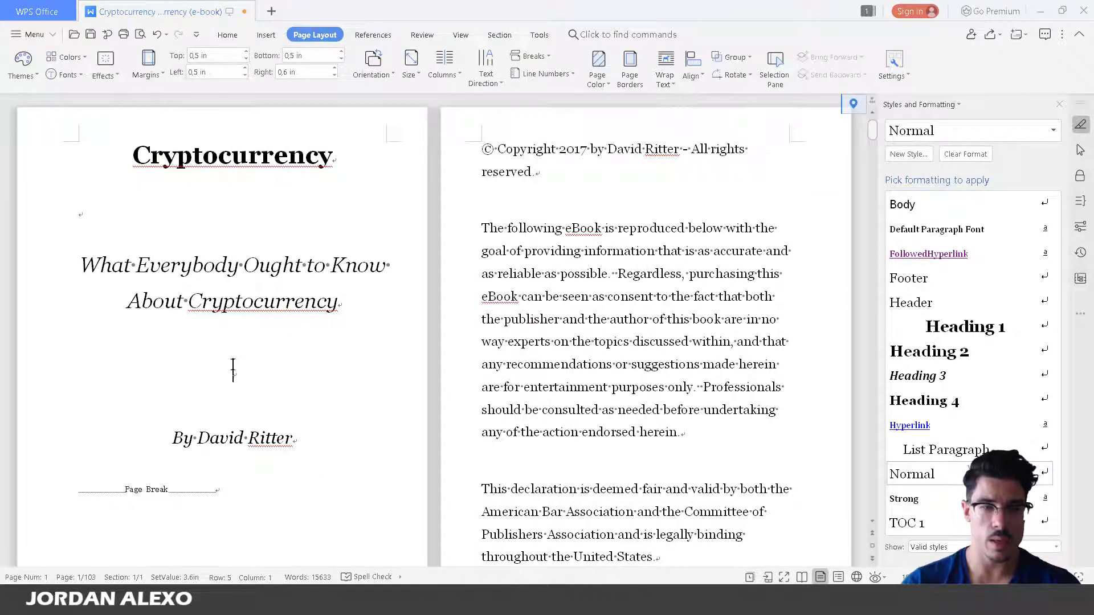
scroll(233, 370, down, 3)
key(Return)
key(Return)
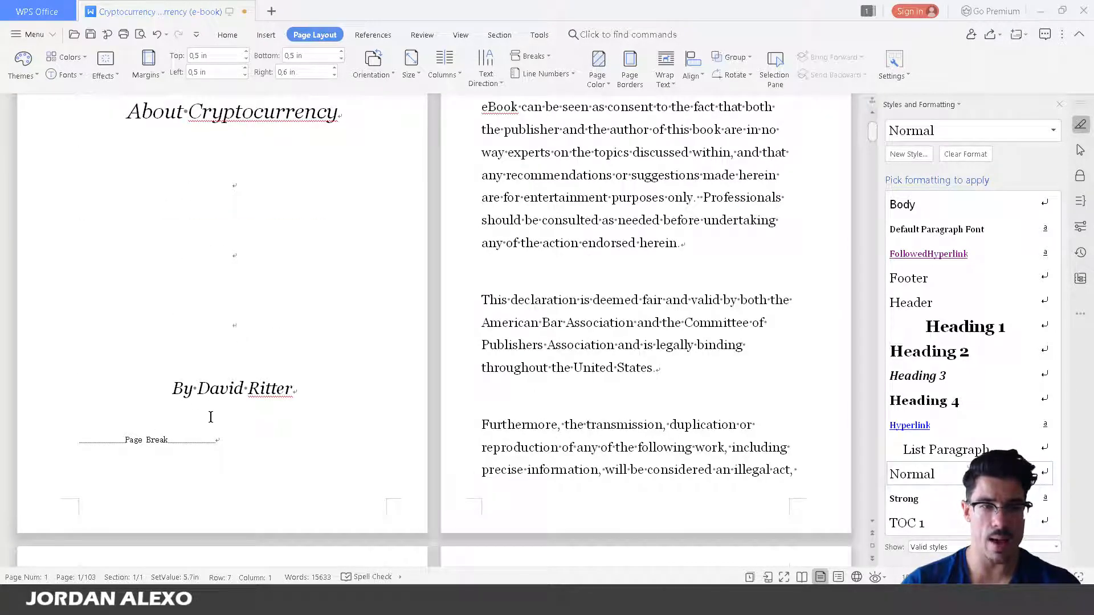
scroll(205, 370, up, 3)
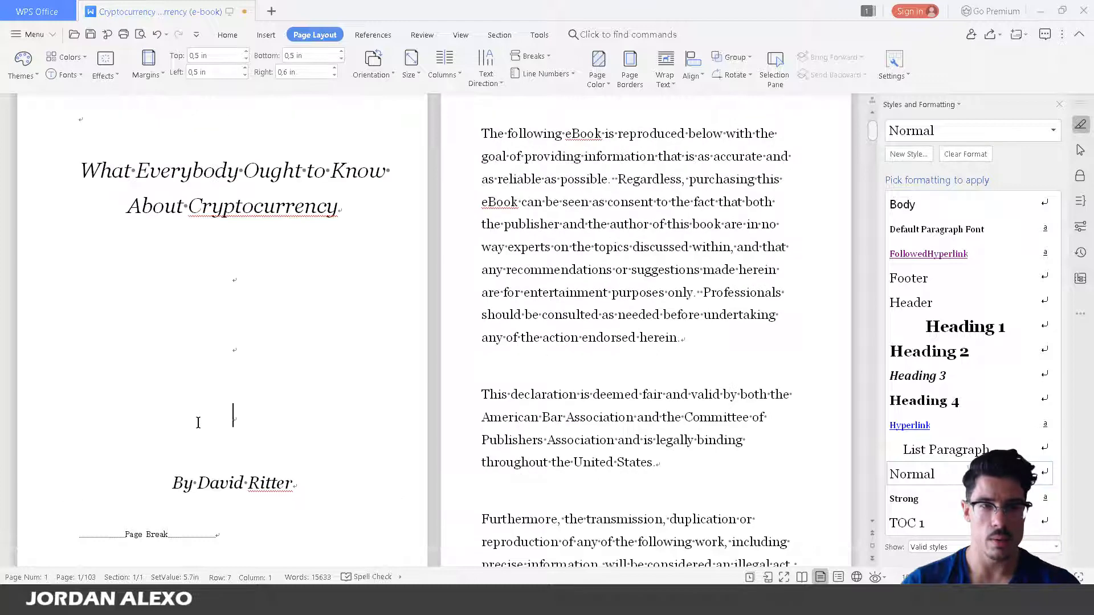
scroll(198, 371, down, 1)
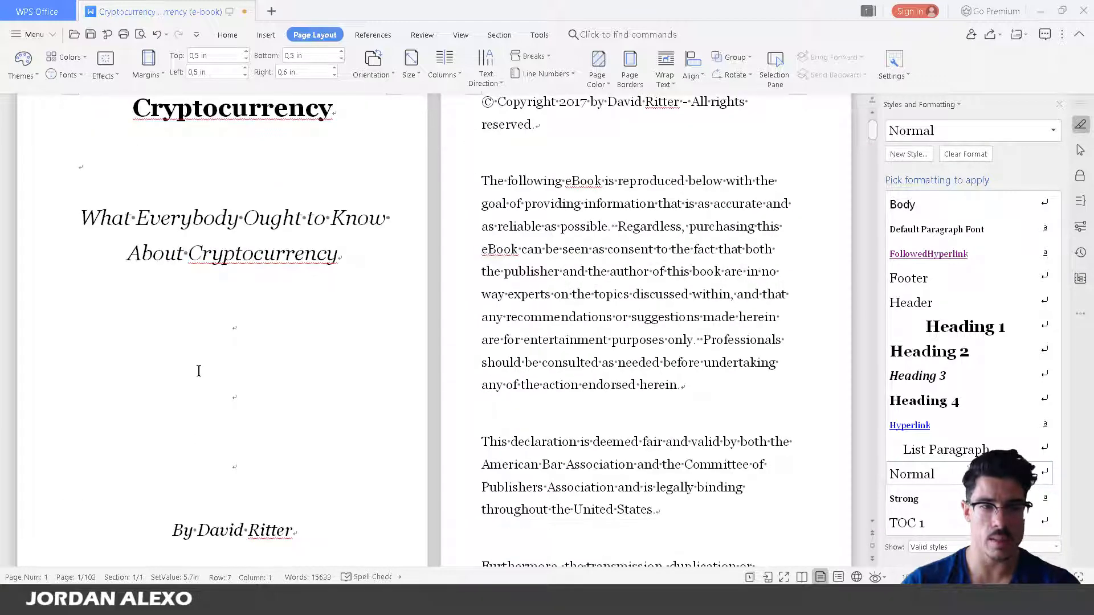
Step: Insert a blank line above the Cryptocurrency title and remove one blank line between the subtitle and the author line
click(130, 108)
key(Return)
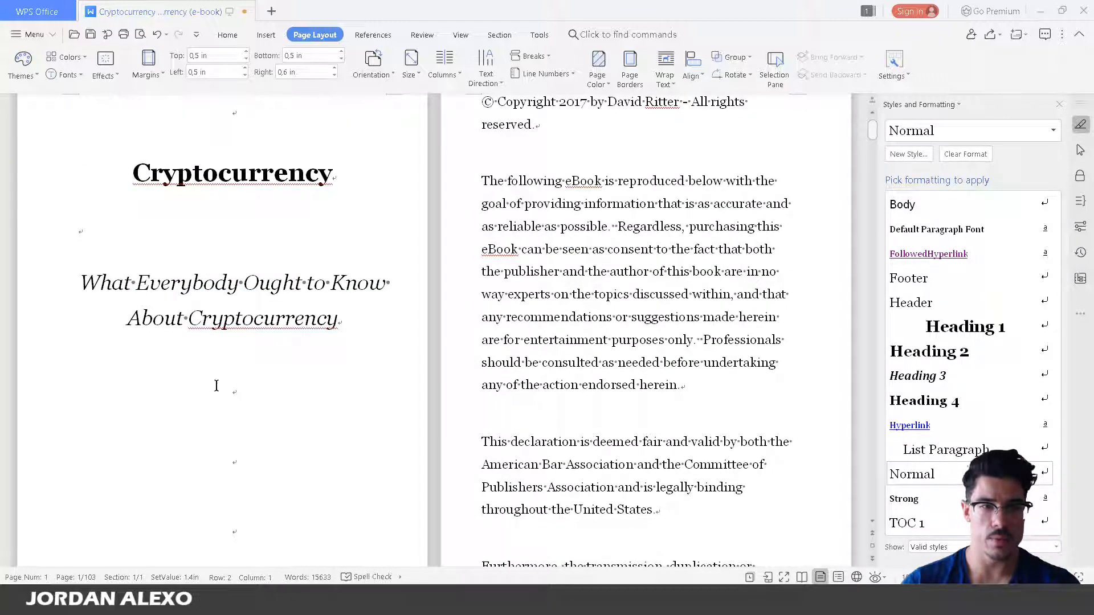
click(217, 385)
key(Delete)
scroll(278, 407, down, 3)
scroll(256, 337, up, 2)
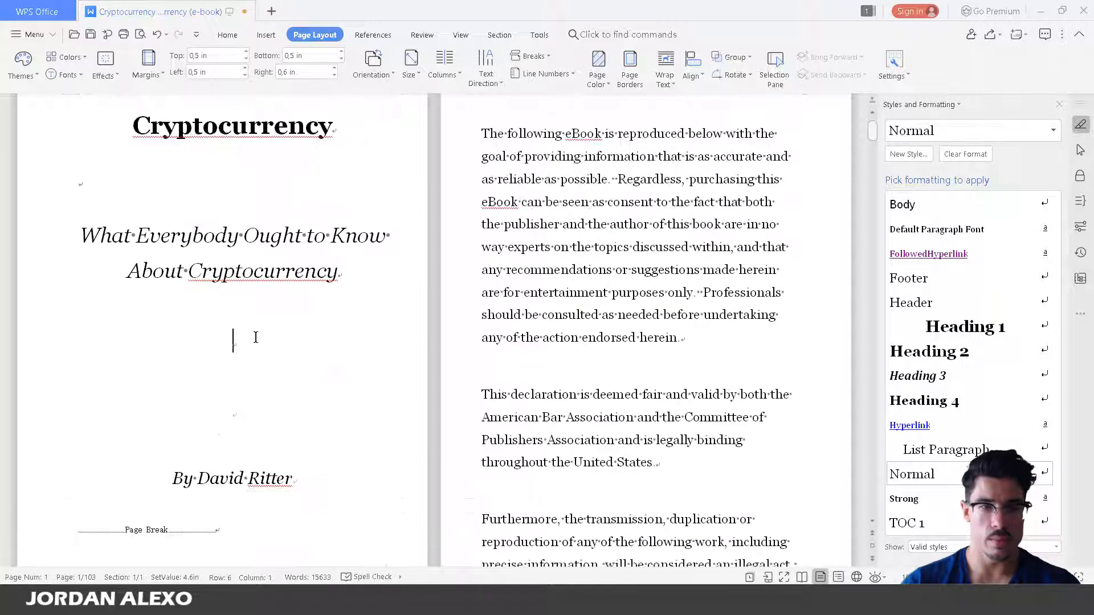
scroll(256, 319, up, 2)
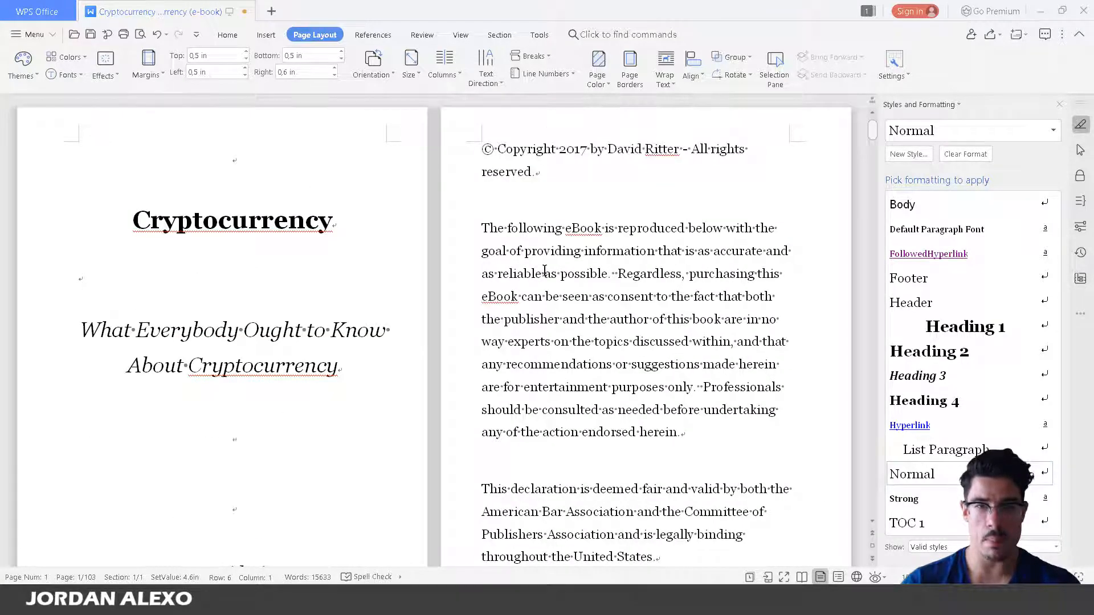
Step: Examine the page breaks and page flow from the copyright text through the table of contents and introduction
scroll(544, 268, down, 7)
scroll(542, 333, down, 3)
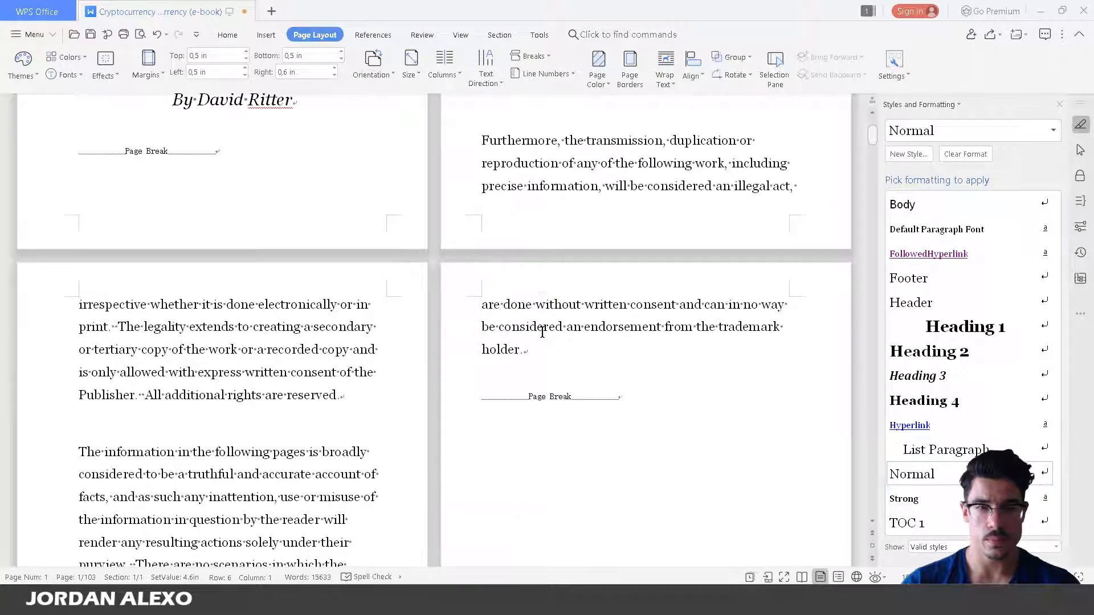
scroll(542, 332, down, 9)
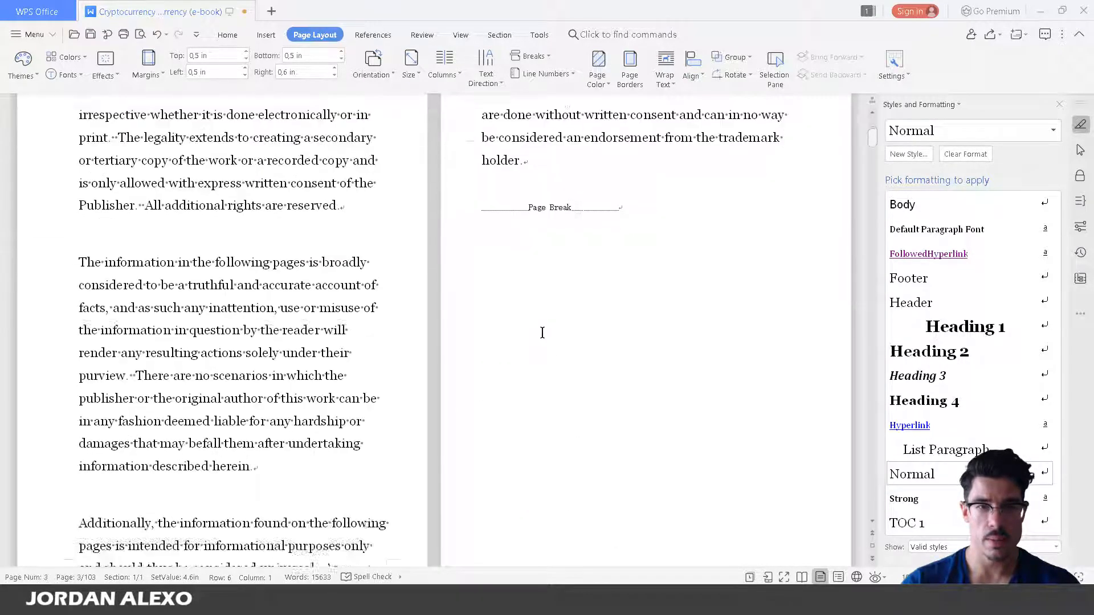
scroll(542, 332, down, 4)
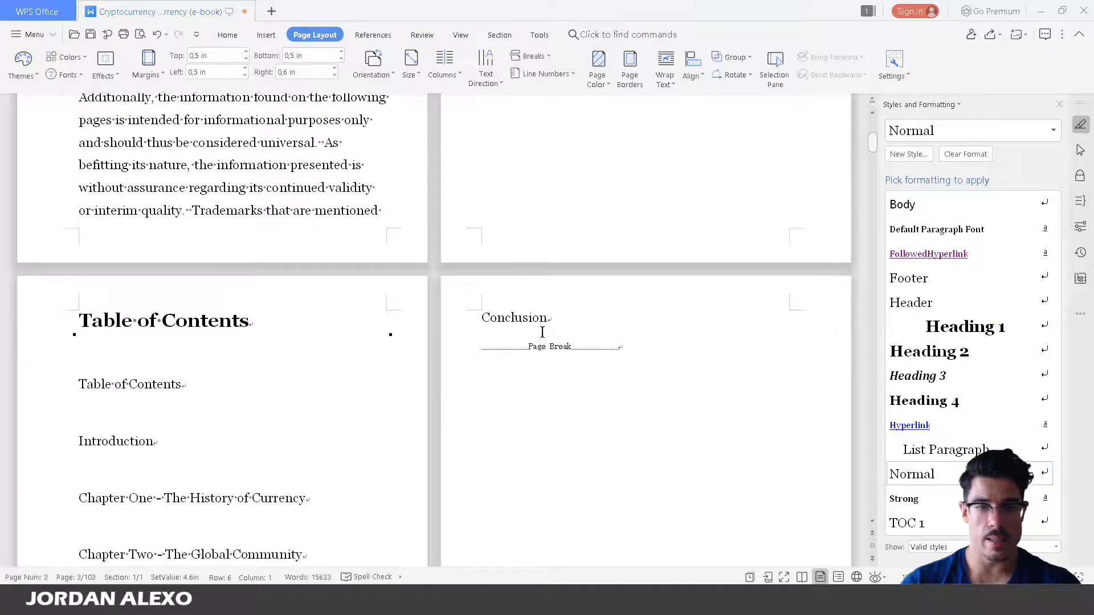
scroll(169, 296, down, 3)
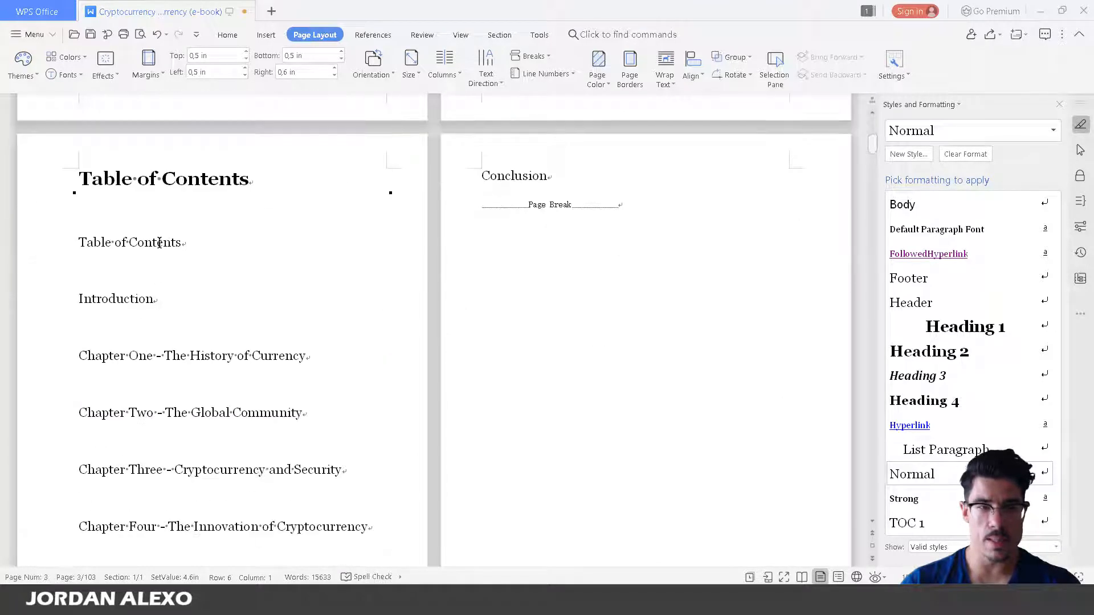
scroll(166, 283, down, 8)
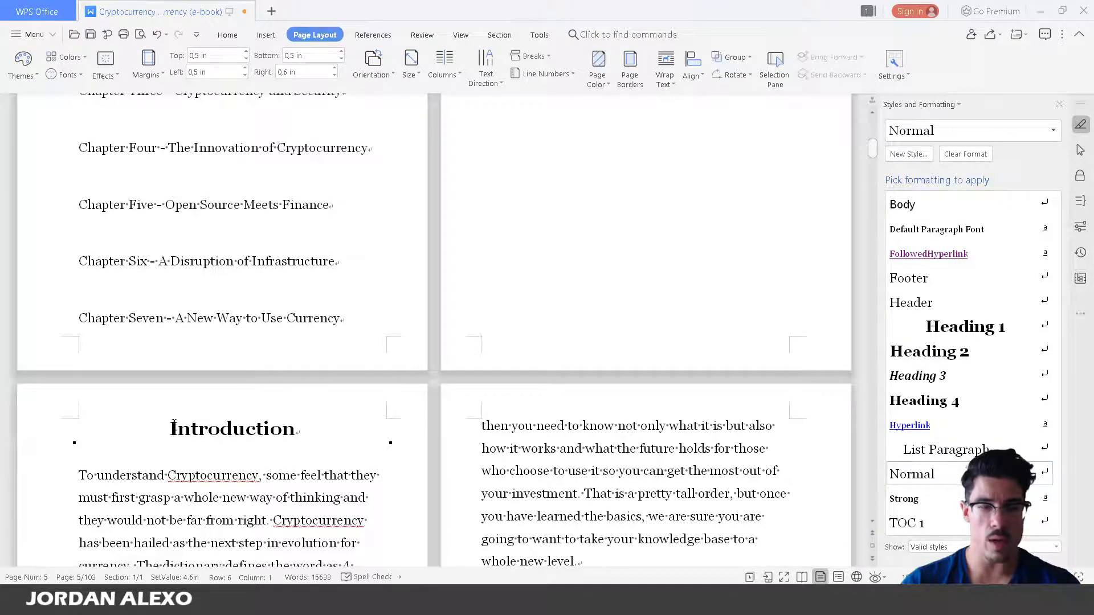
scroll(202, 399, down, 13)
scroll(196, 364, down, 1)
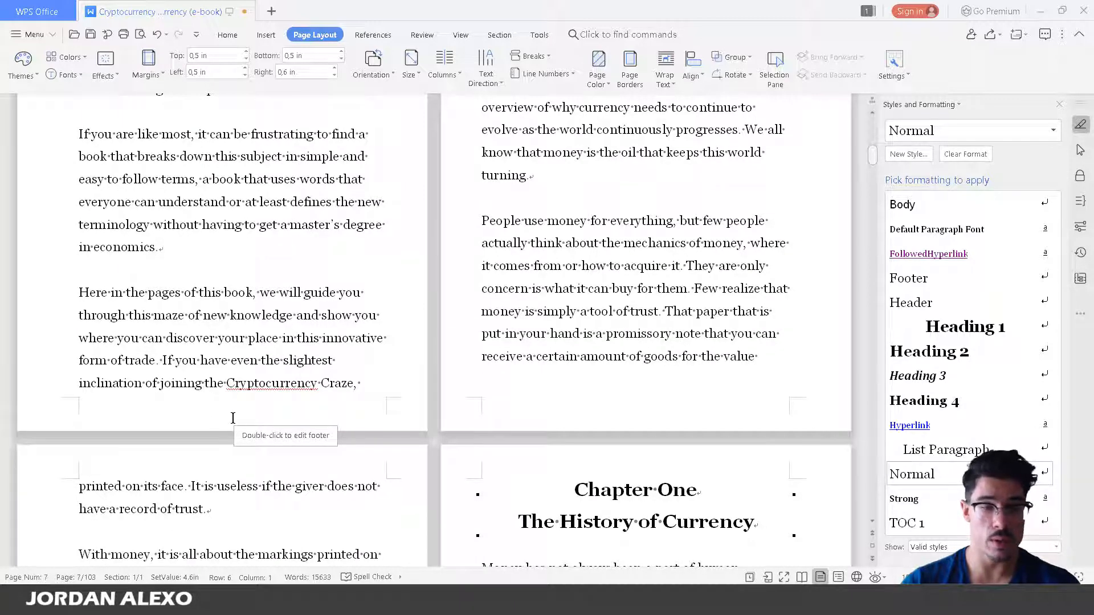
Step: Replace the page break below the Conclusion entry with a next-page section break and delete the blank line above the Introduction heading
scroll(233, 420, up, 10)
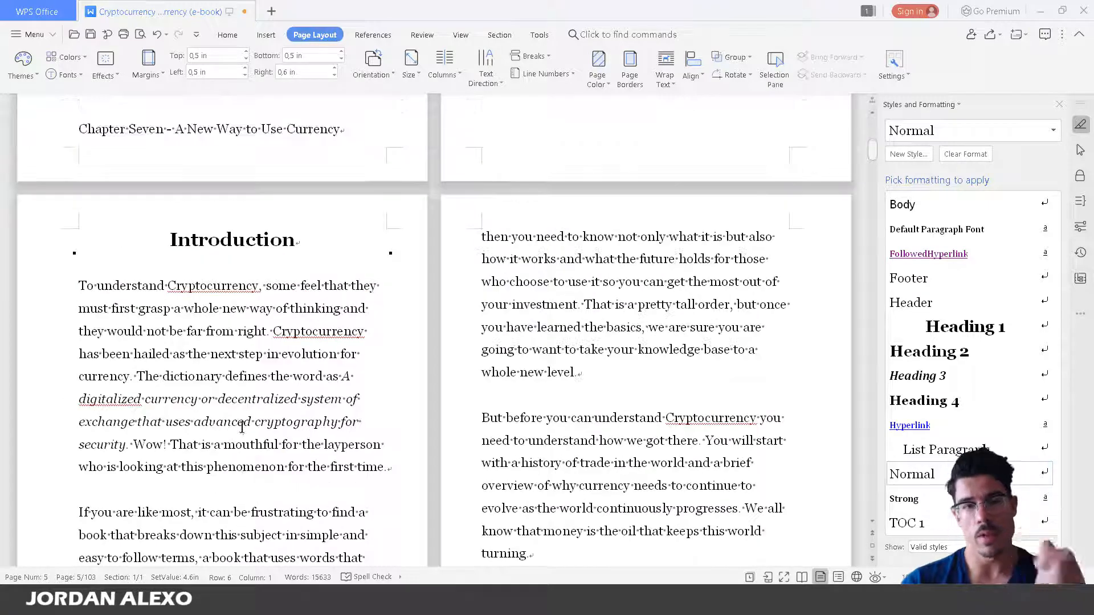
scroll(240, 426, up, 9)
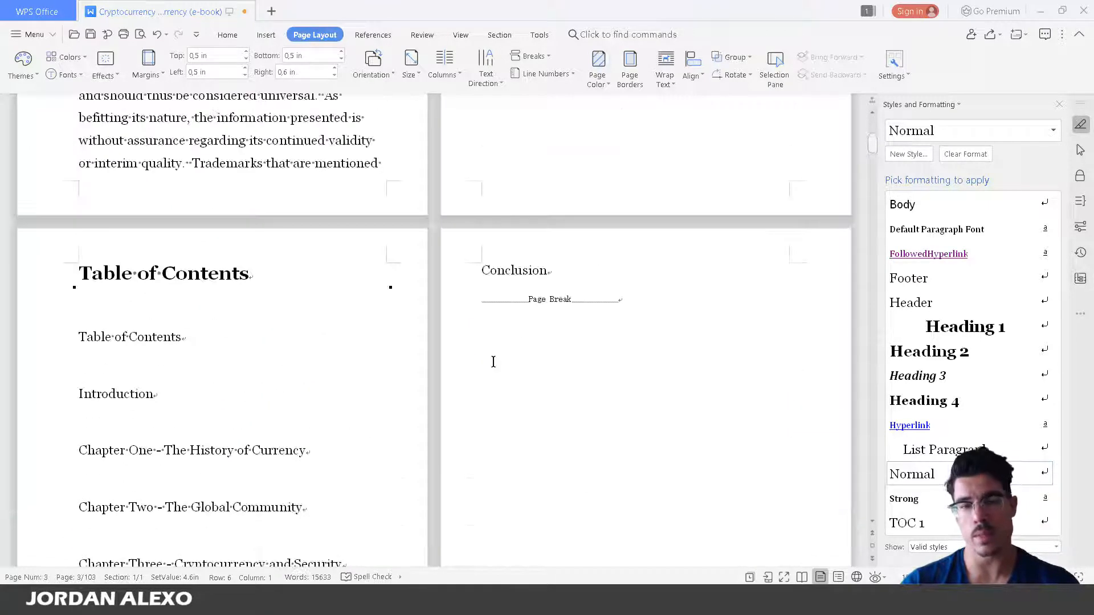
click(623, 308)
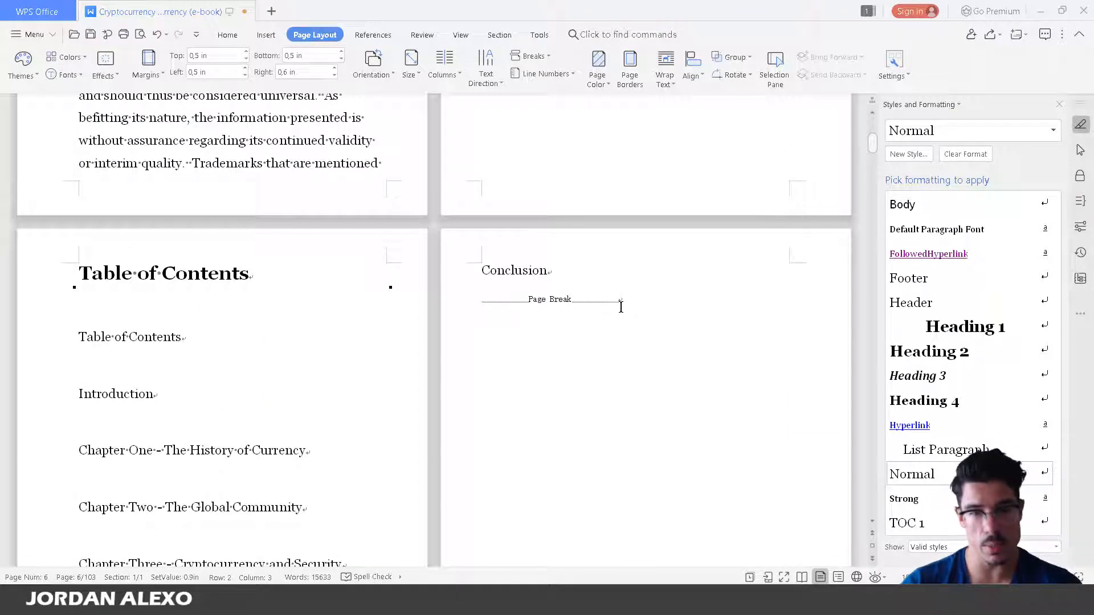
key(BackSpace)
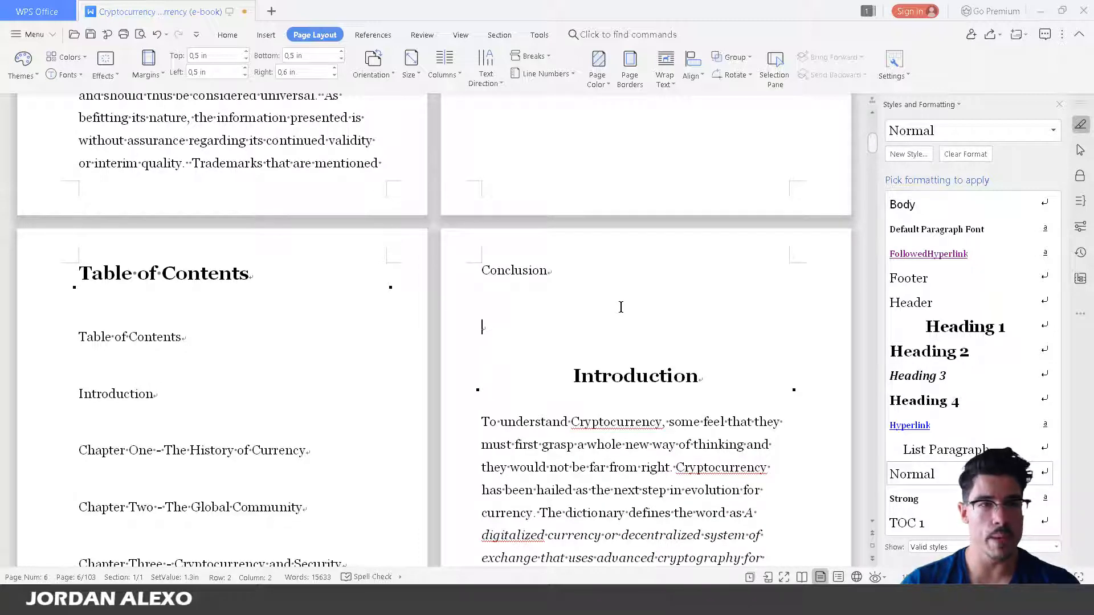
click(266, 36)
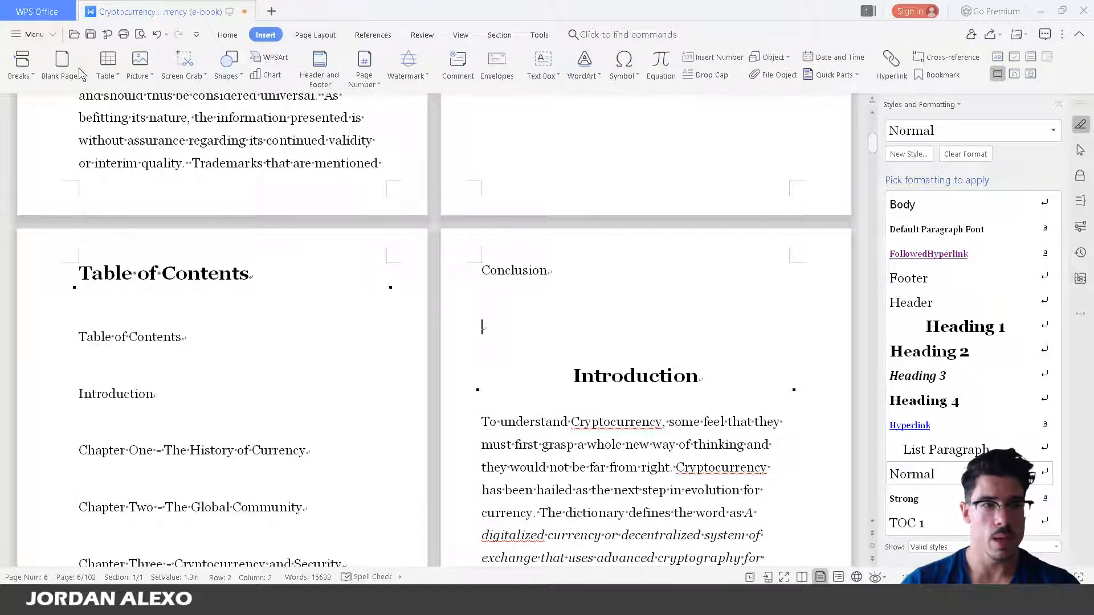
click(25, 75)
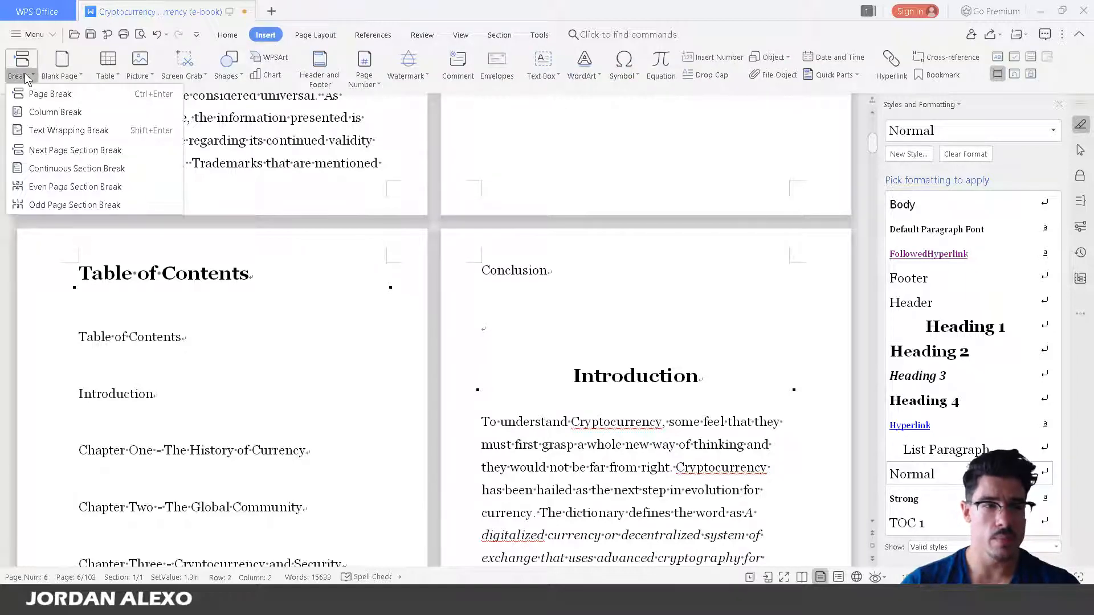
click(68, 152)
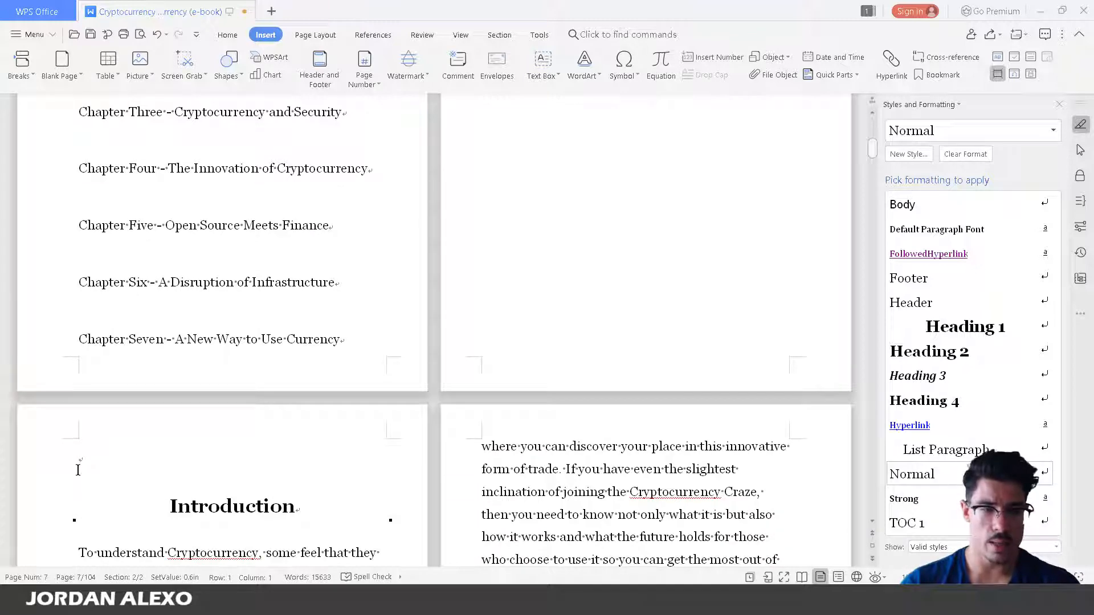
key(Delete)
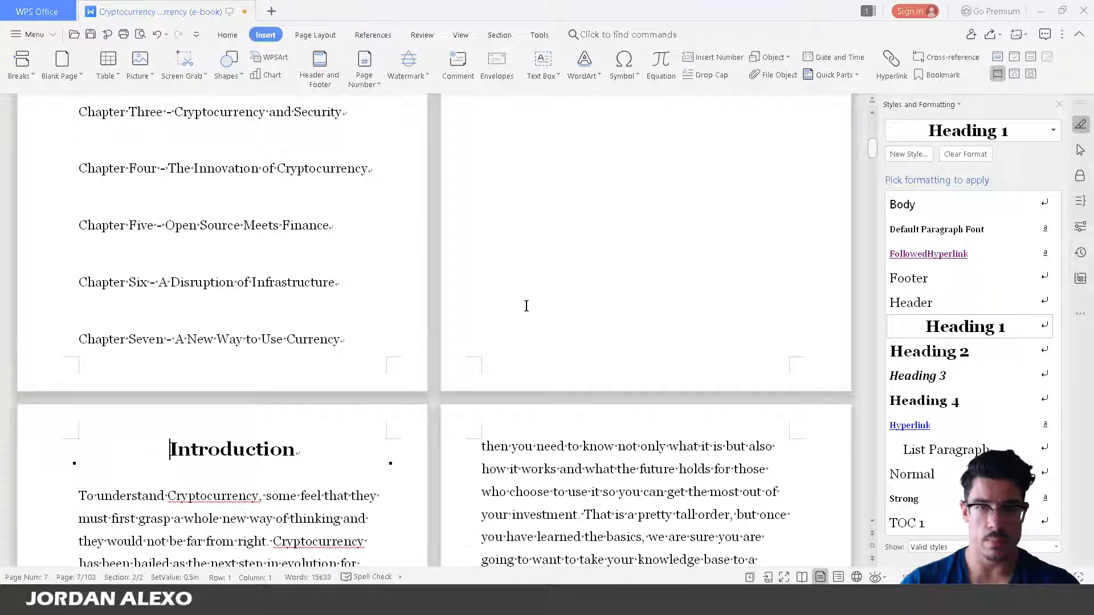
Step: Check the show/hide paragraph marks option that controls the display of the section break below Conclusion
scroll(526, 306, up, 5)
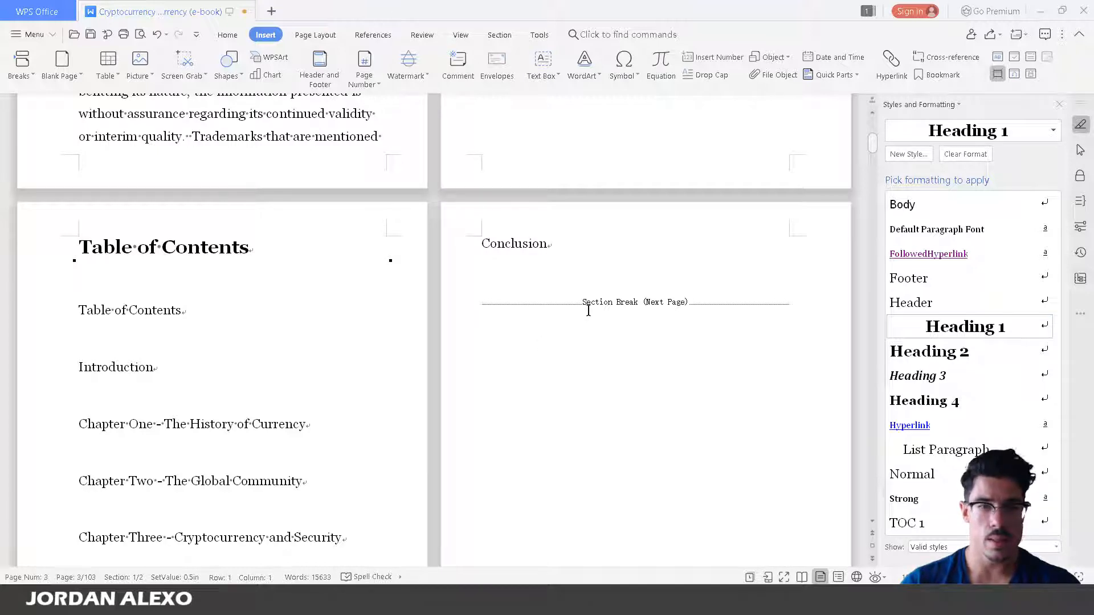
click(227, 35)
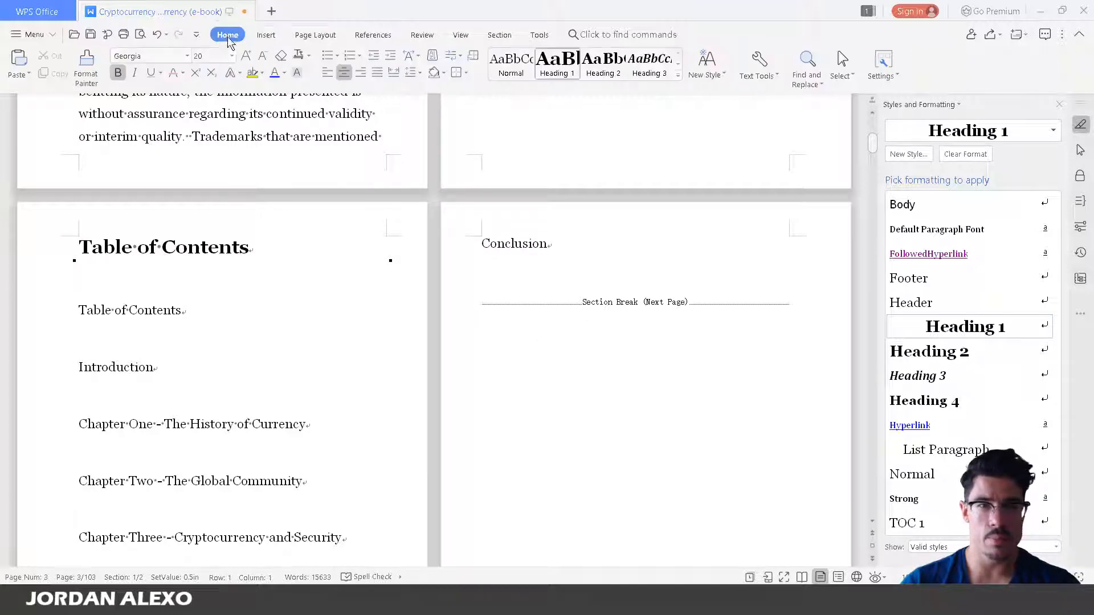
click(460, 60)
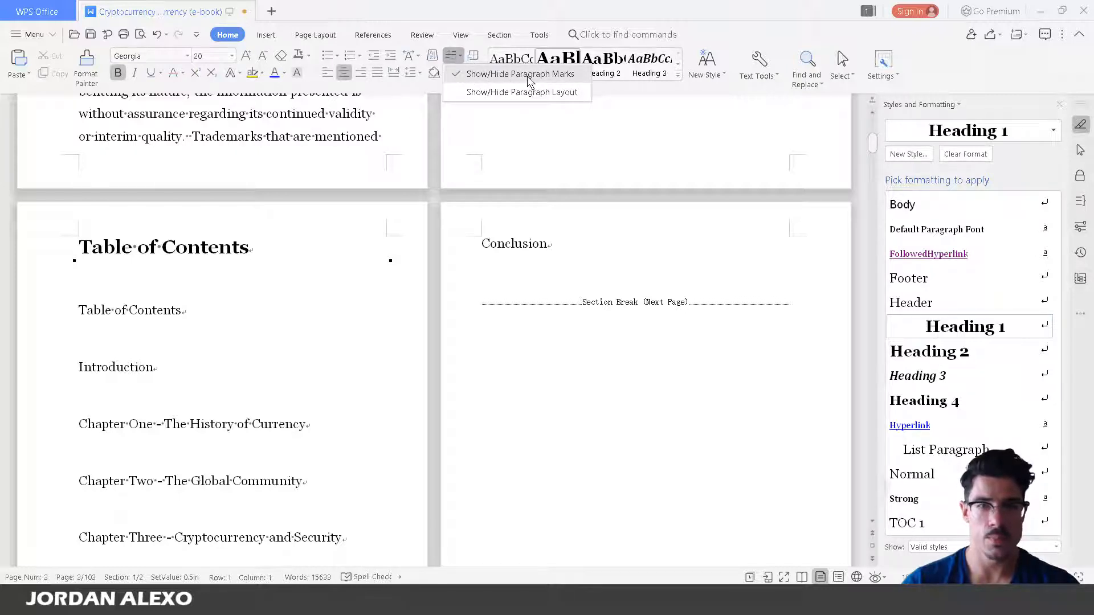
double_click(556, 386)
click(553, 400)
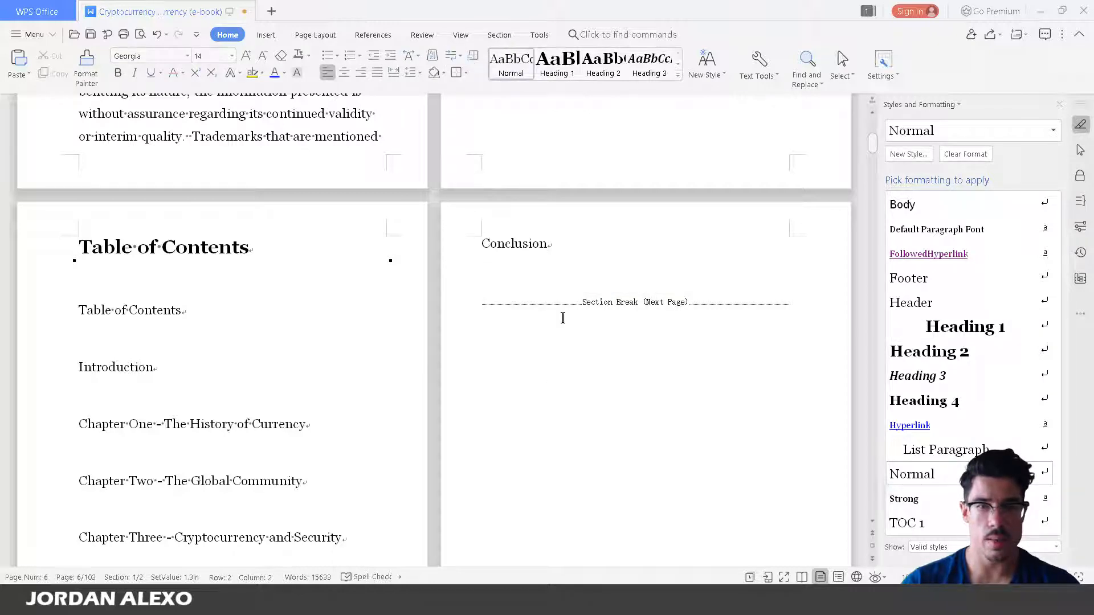
click(460, 55)
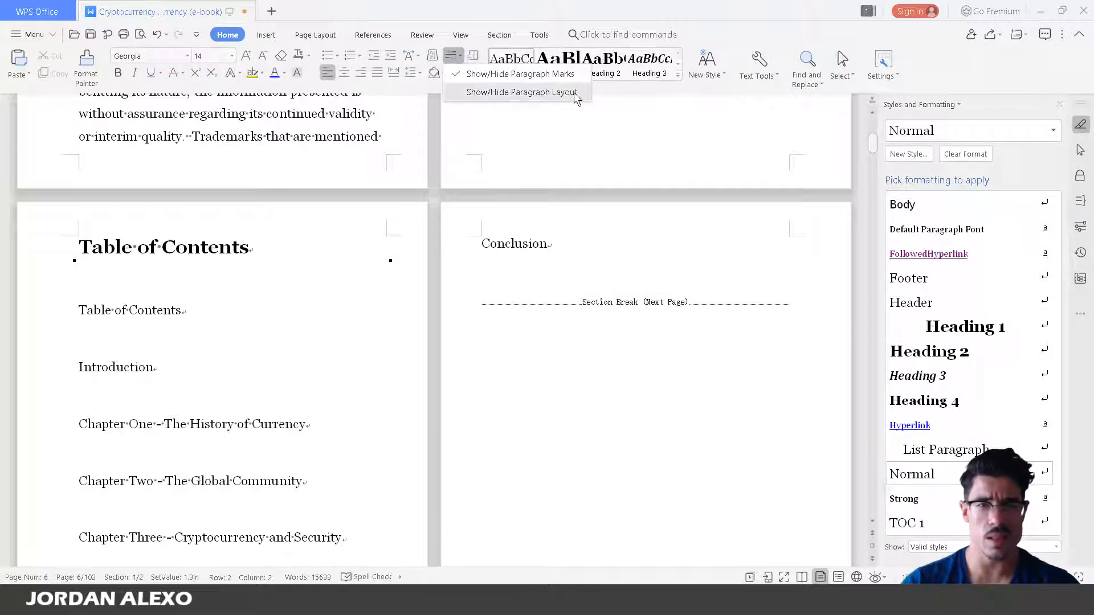
click(594, 334)
scroll(594, 334, down, 3)
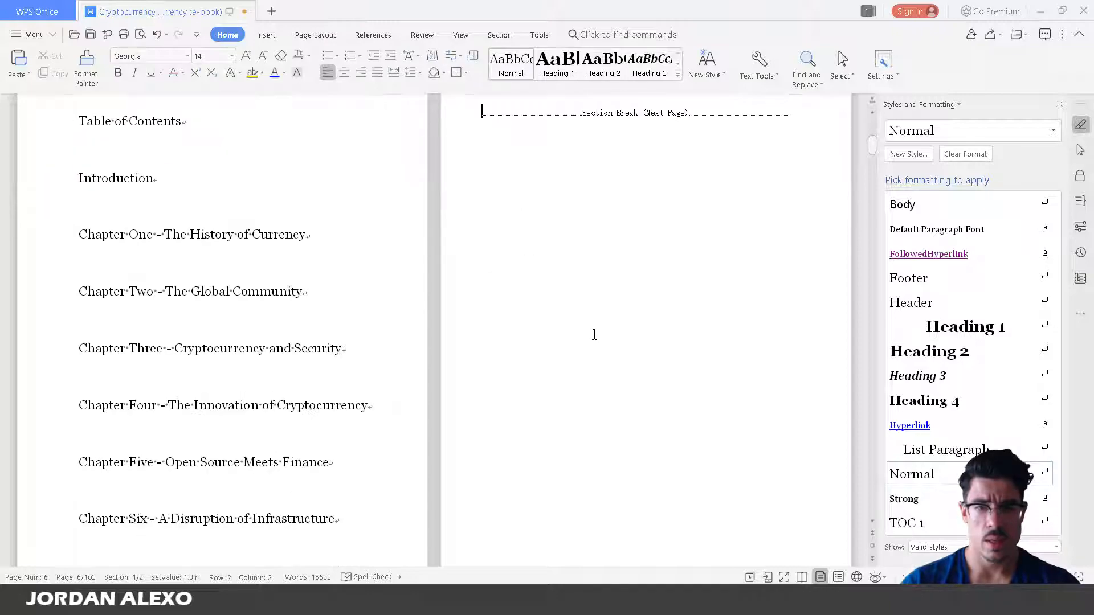
scroll(593, 334, down, 5)
scroll(558, 319, down, 10)
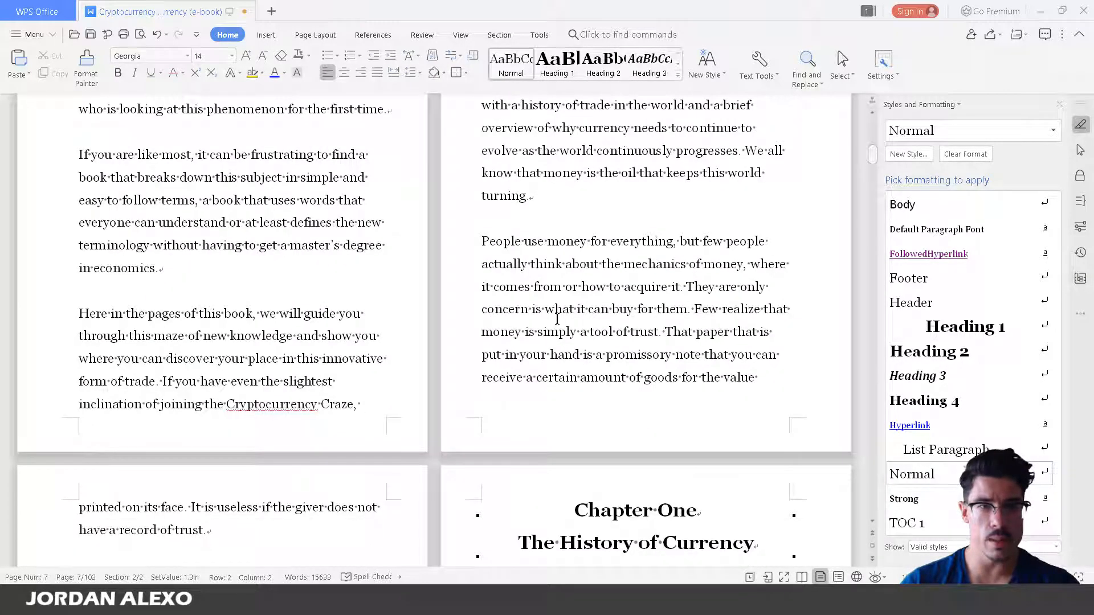
double_click(223, 443)
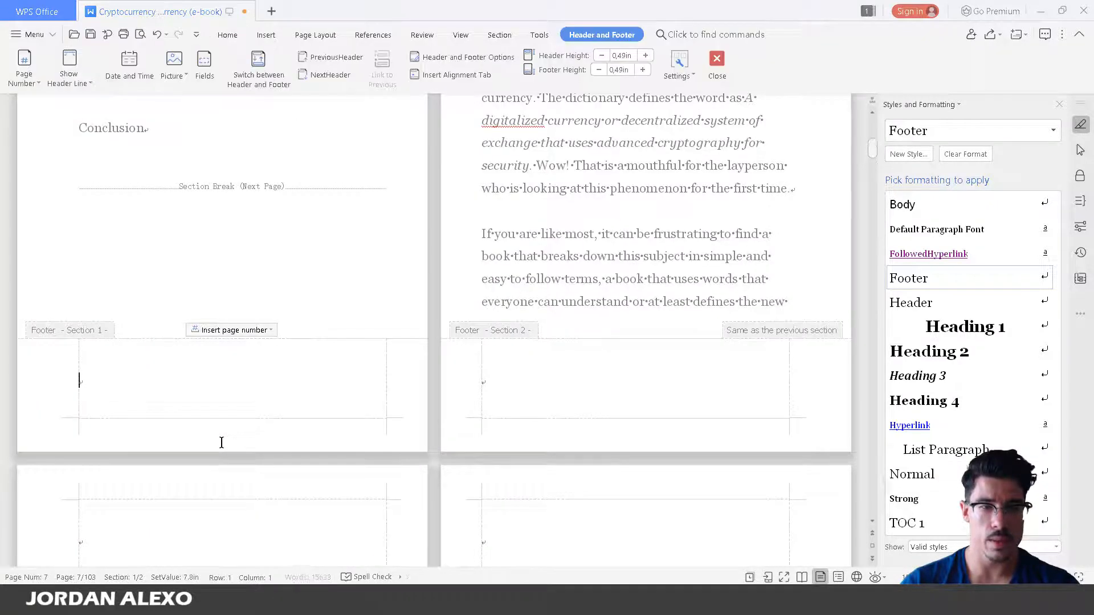
double_click(275, 141)
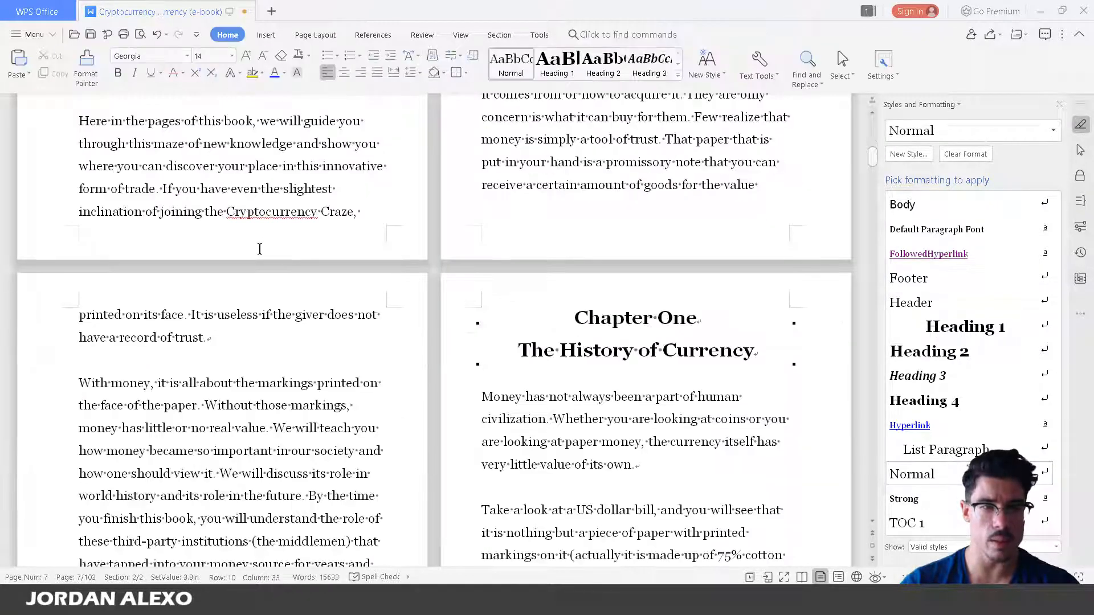
scroll(253, 430, down, 10)
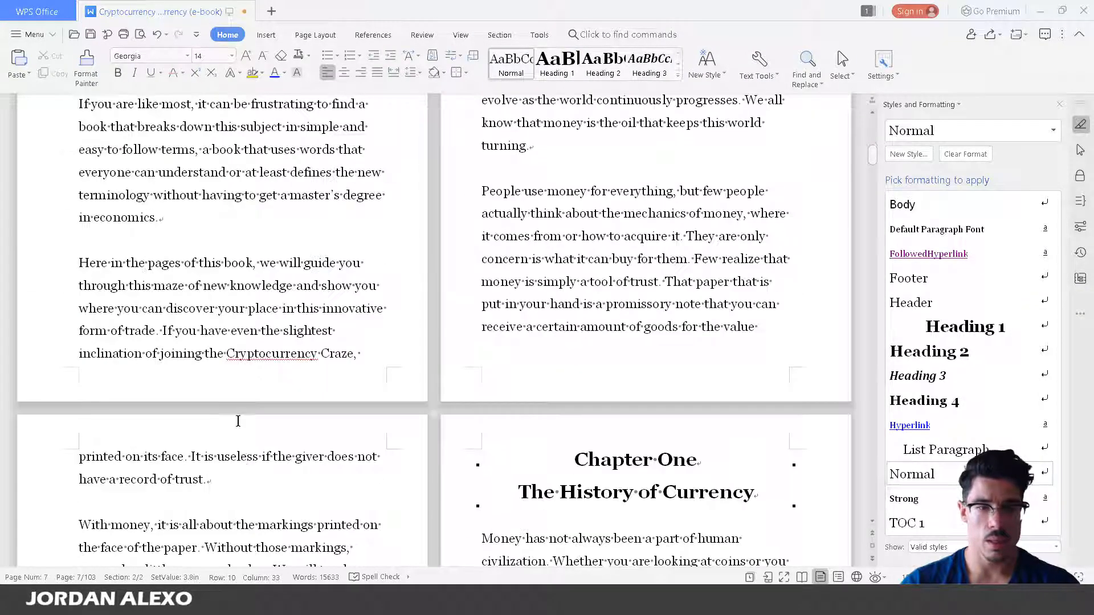
Step: Open the footers for editing and compare the Section 1 and Section 2 footers on either side of the section break
double_click(235, 388)
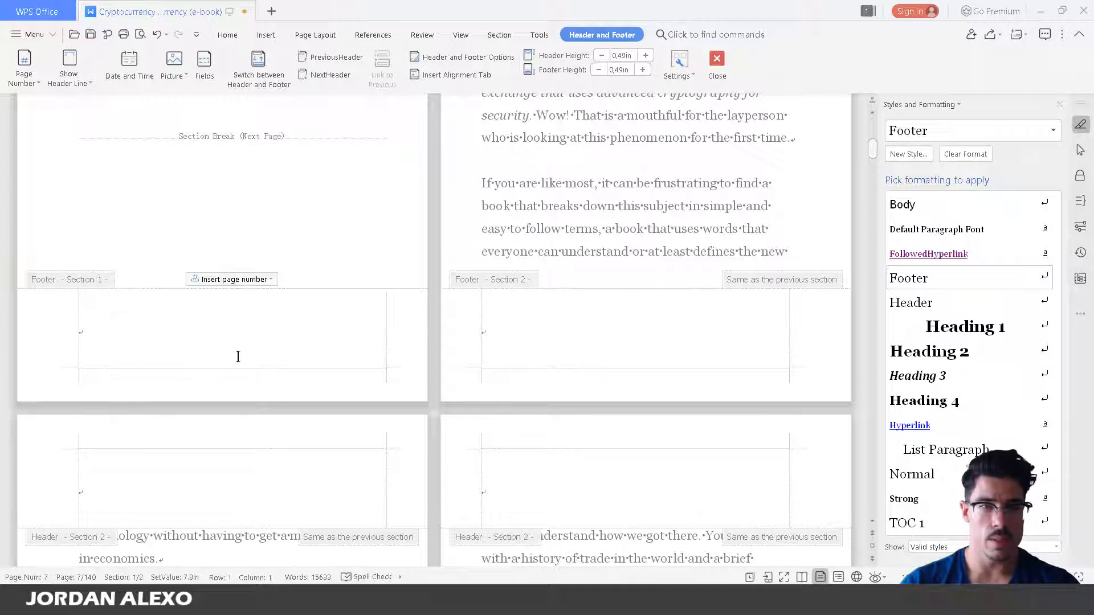
scroll(238, 357, up, 3)
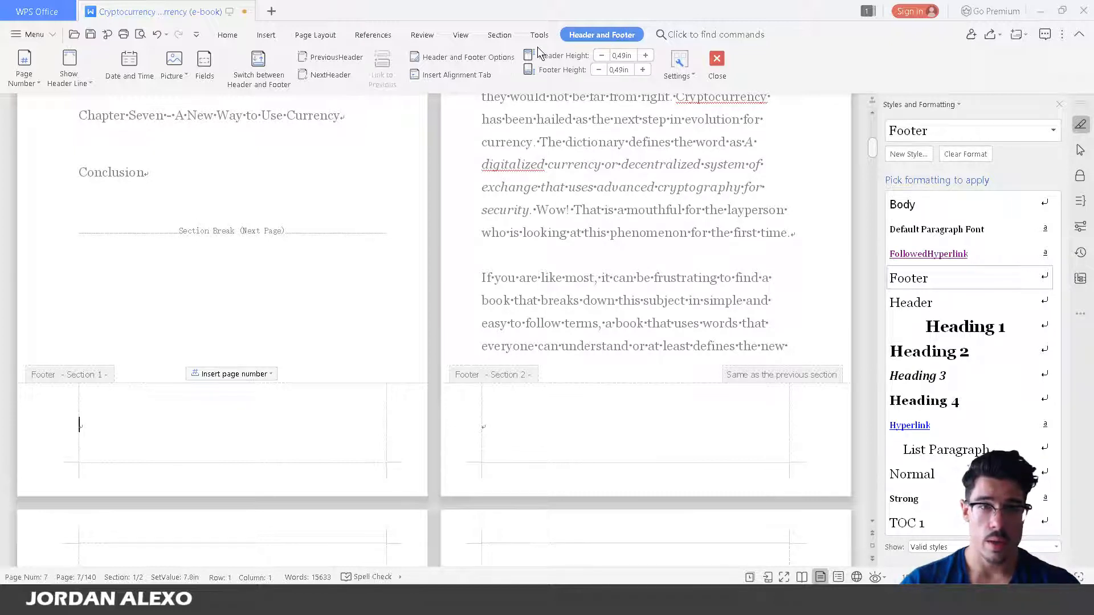
scroll(420, 290, up, 3)
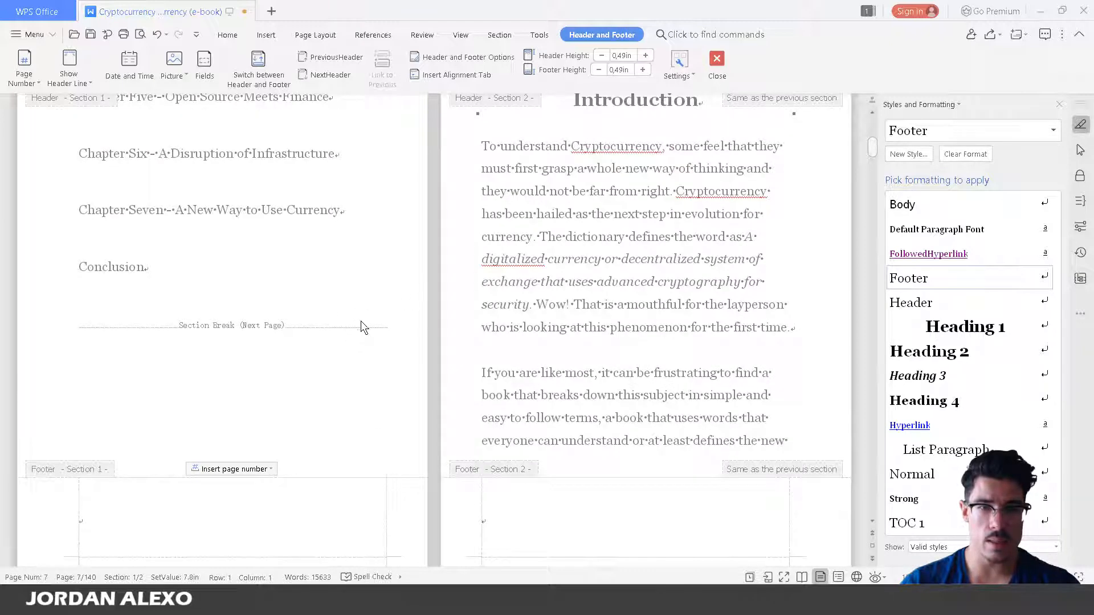
scroll(378, 372, down, 2)
click(528, 449)
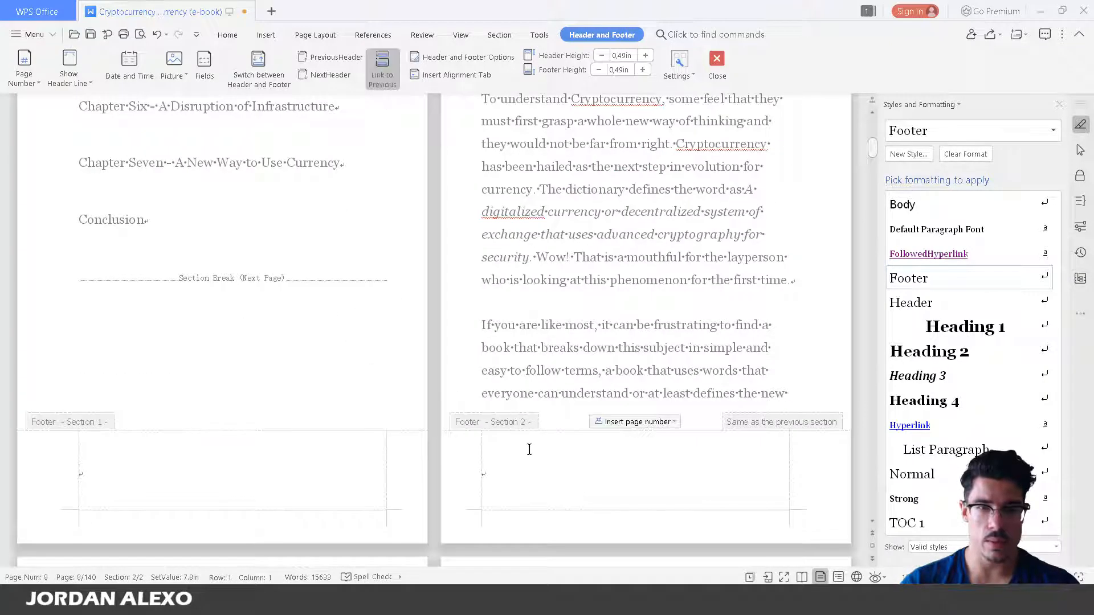
scroll(641, 410, up, 2)
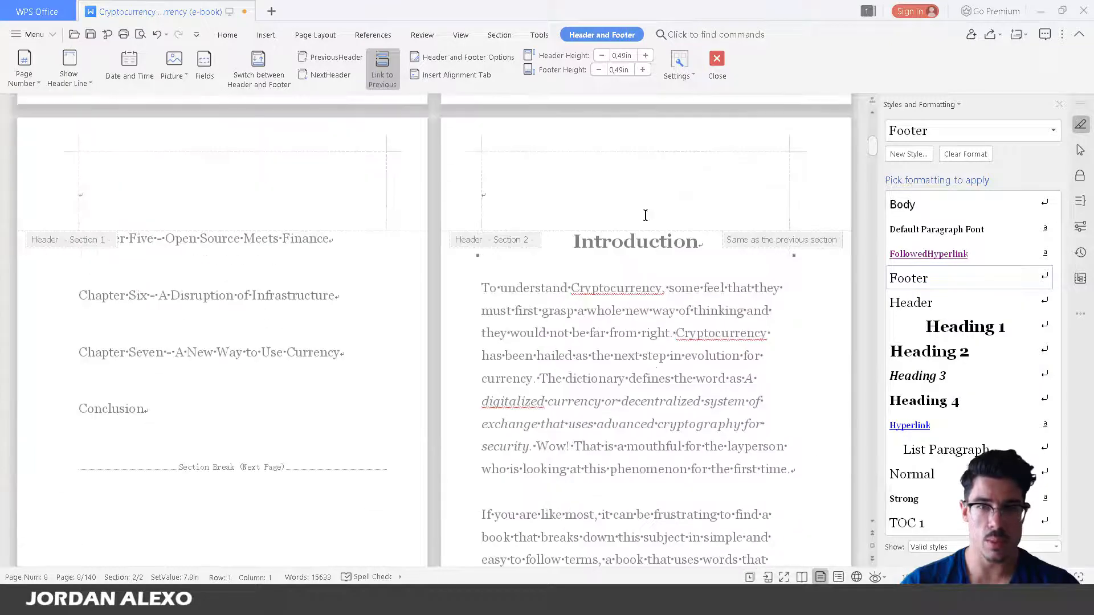
scroll(623, 356, down, 1)
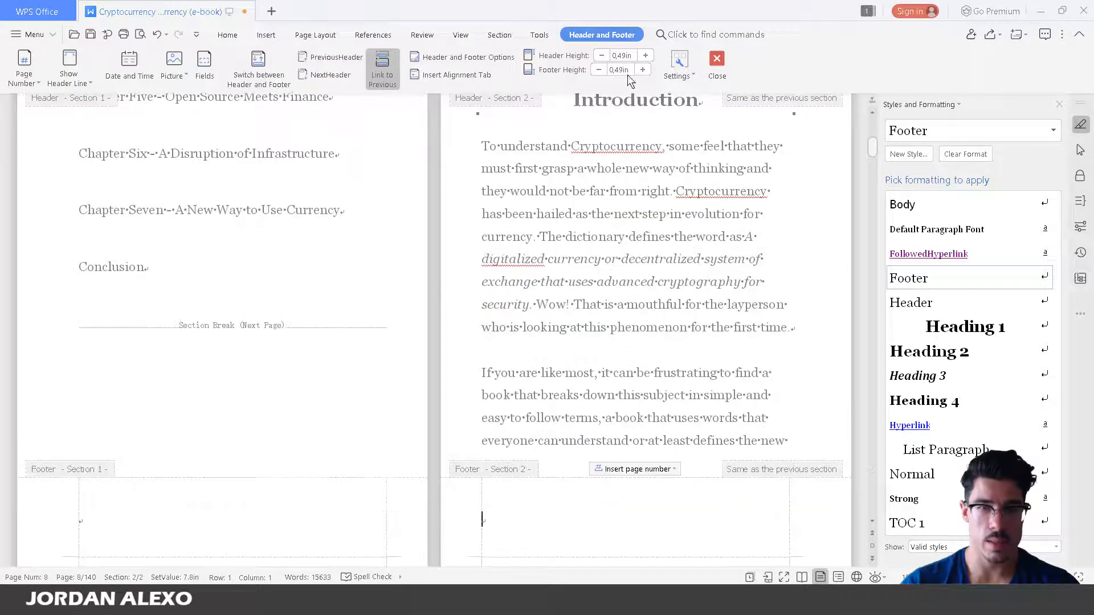
scroll(624, 395, down, 1)
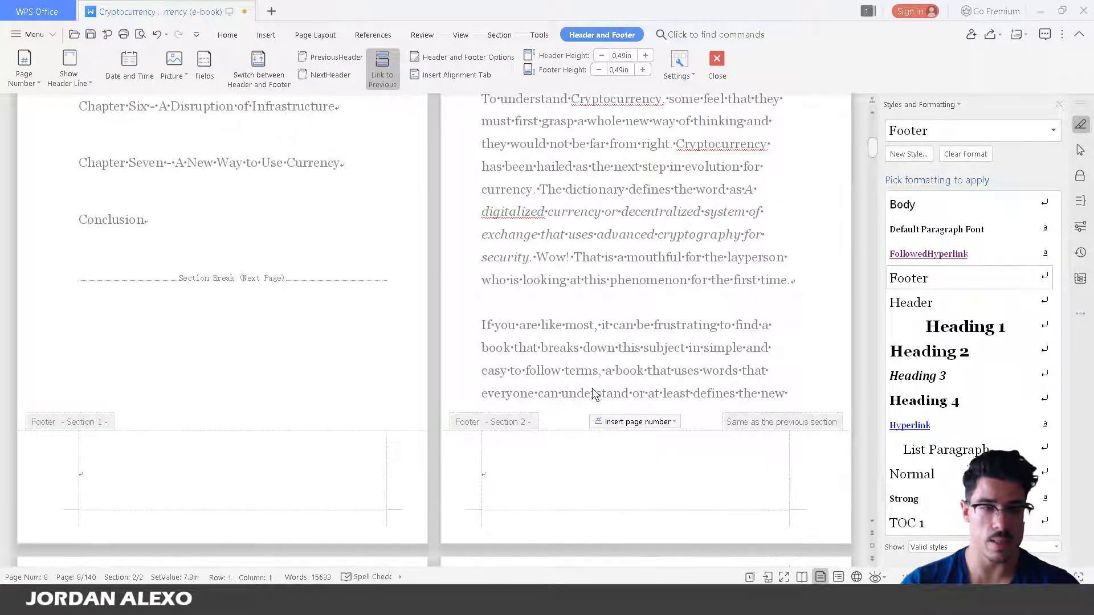
scroll(592, 388, up, 2)
scroll(166, 231, up, 6)
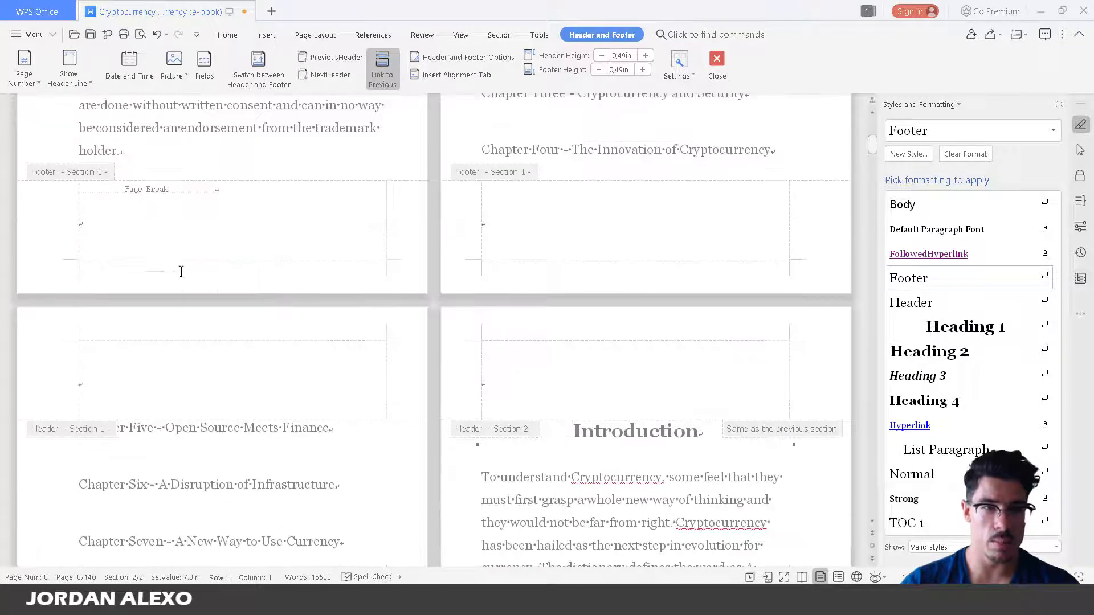
scroll(219, 302, down, 4)
scroll(278, 344, down, 6)
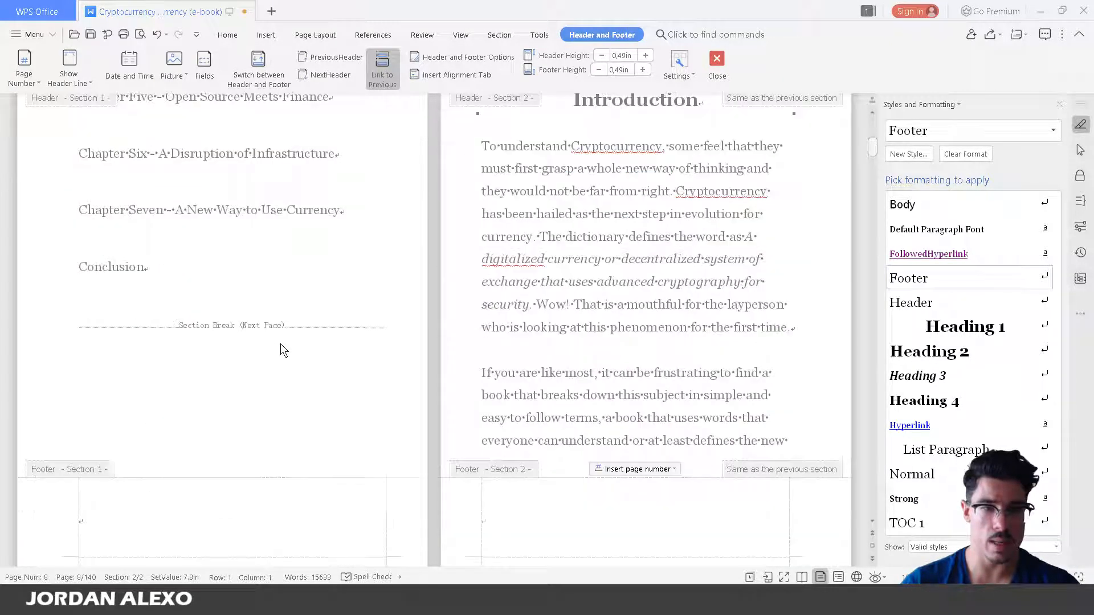
Step: Unlink the Section 2 footer from the previous section, insert centered page numbers from the current page onward, and return to the body text
click(508, 375)
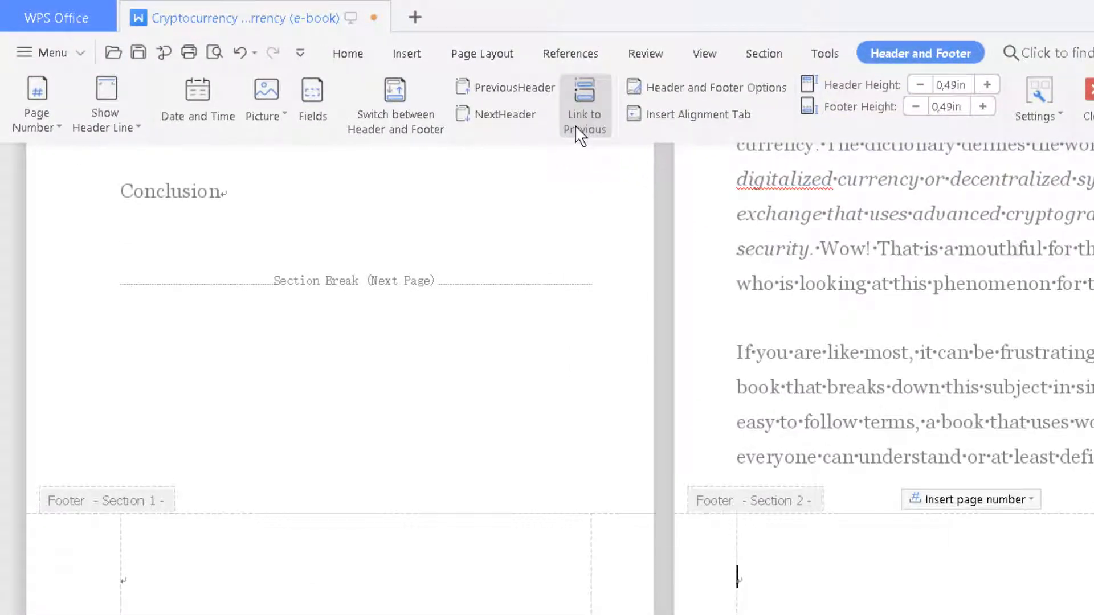
click(576, 124)
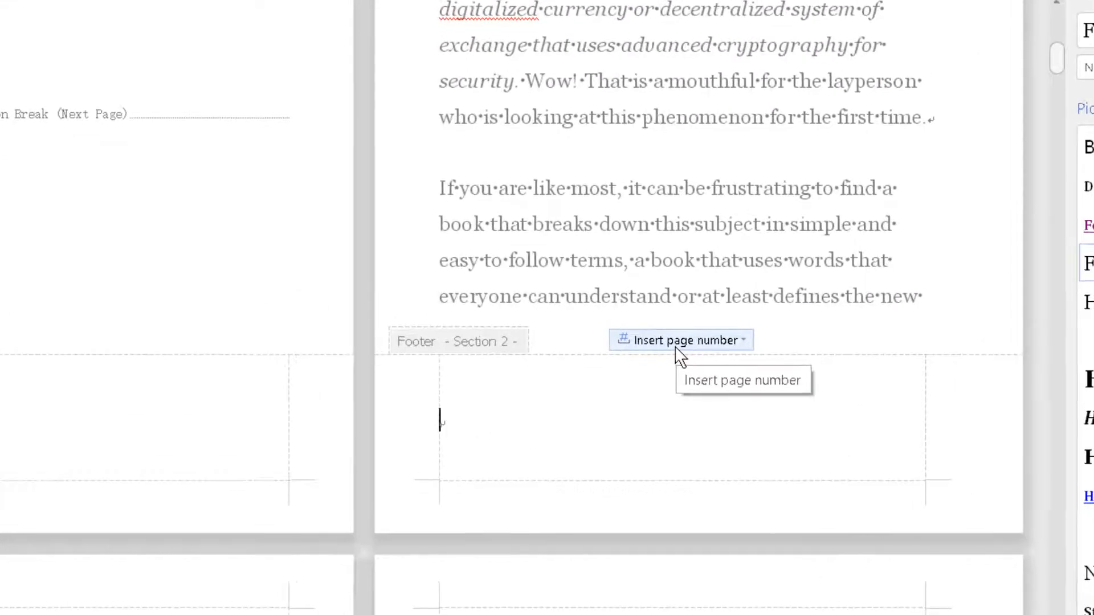
click(676, 348)
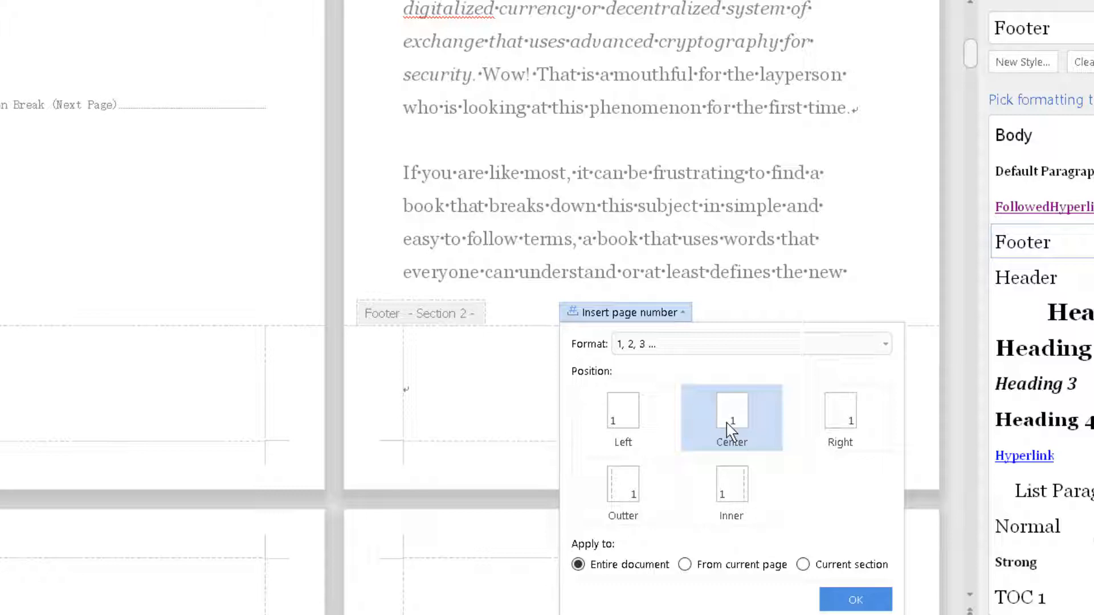
click(730, 568)
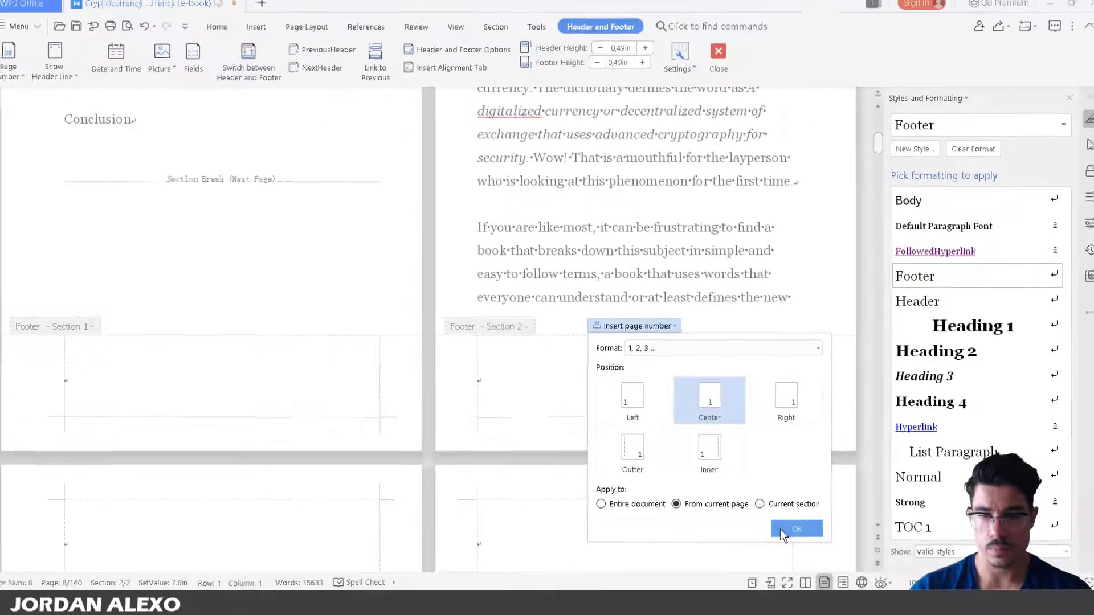
click(821, 581)
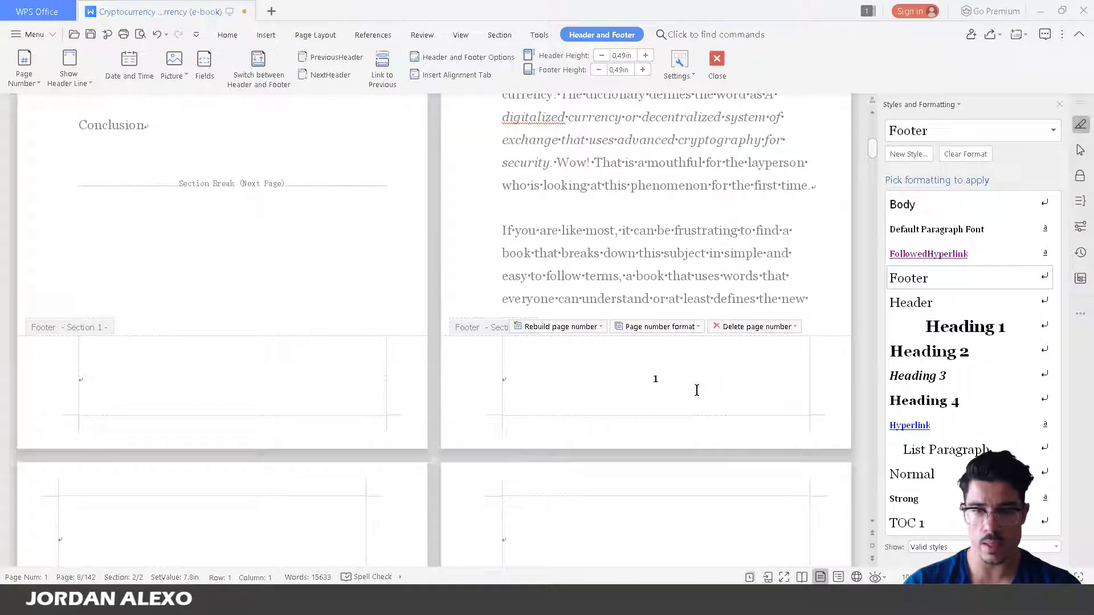
double_click(672, 254)
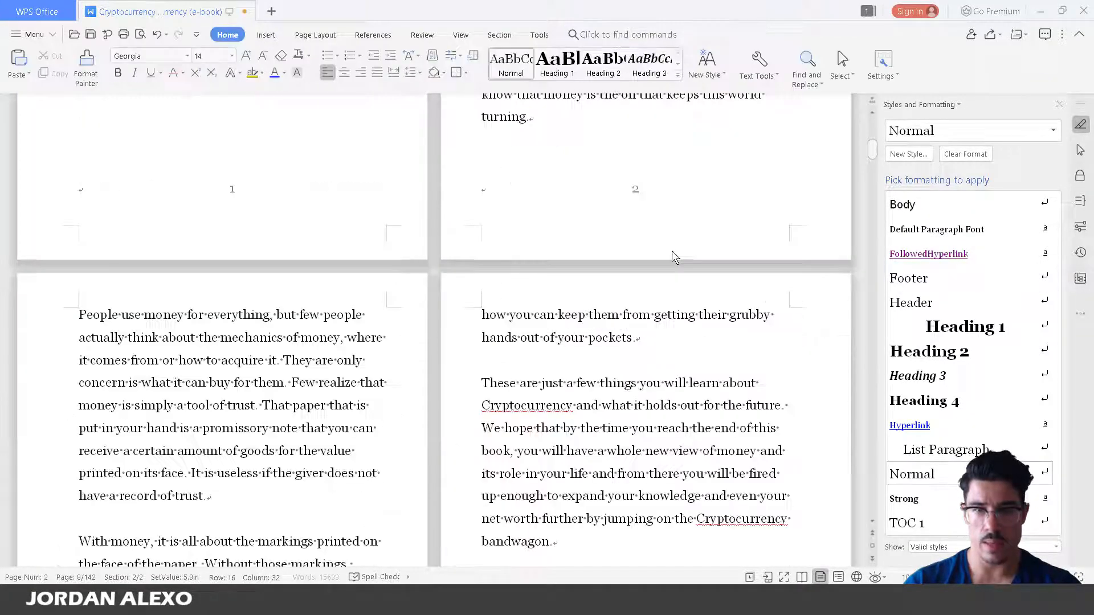
Step: Check the page numbering on the table of contents pages and the first Introduction pages
scroll(631, 403, up, 10)
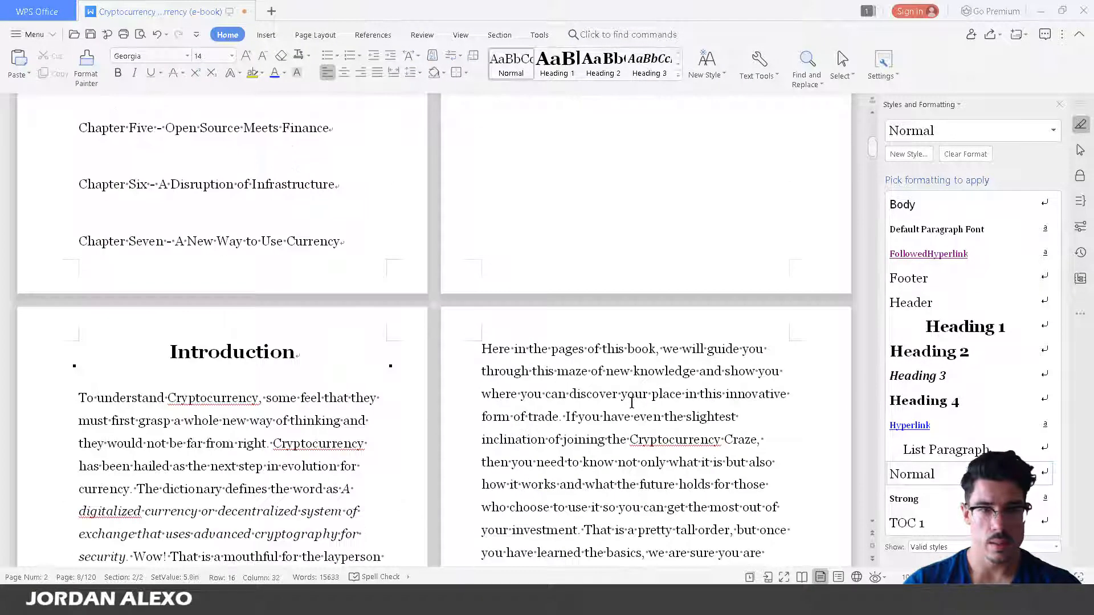
scroll(530, 388, up, 6)
scroll(523, 413, down, 6)
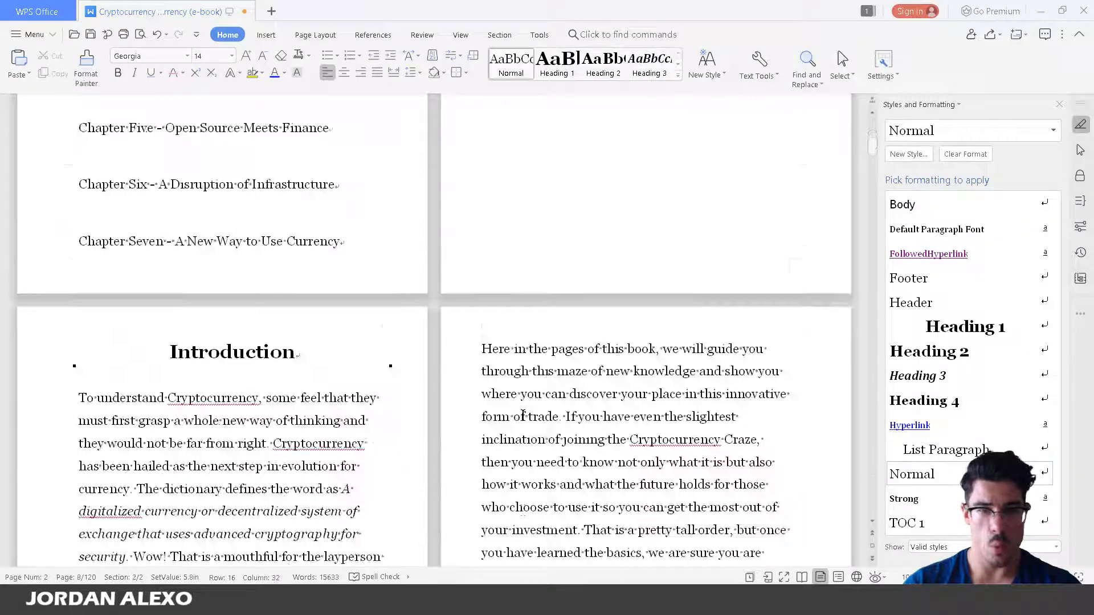
Step: Check the footer page numbers from the Introduction through the first chapters, and return to the Table of Contents page
scroll(523, 414, down, 6)
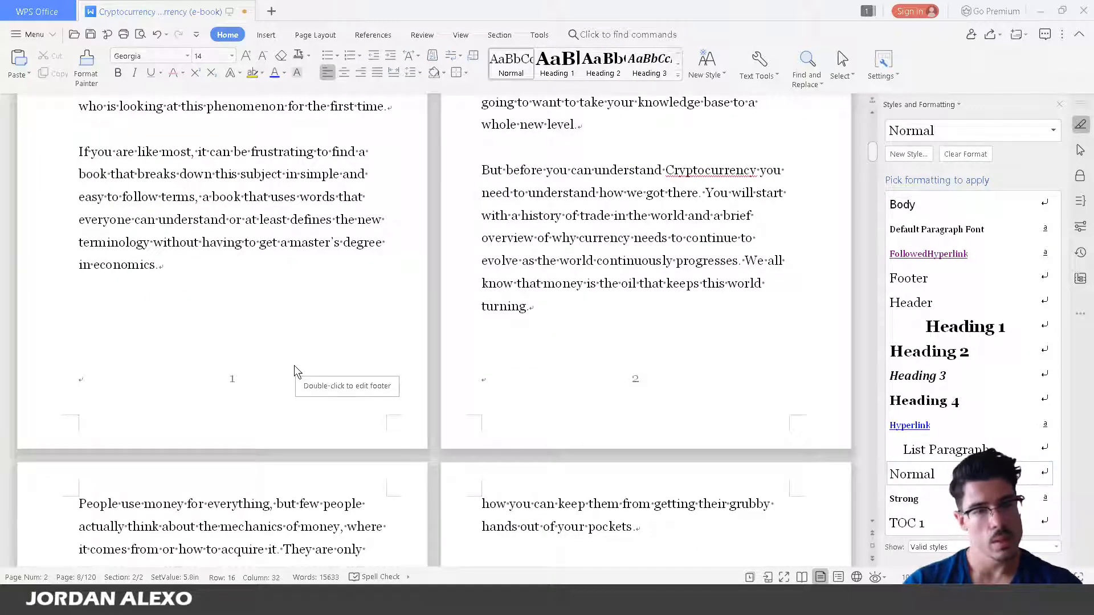
scroll(294, 367, down, 10)
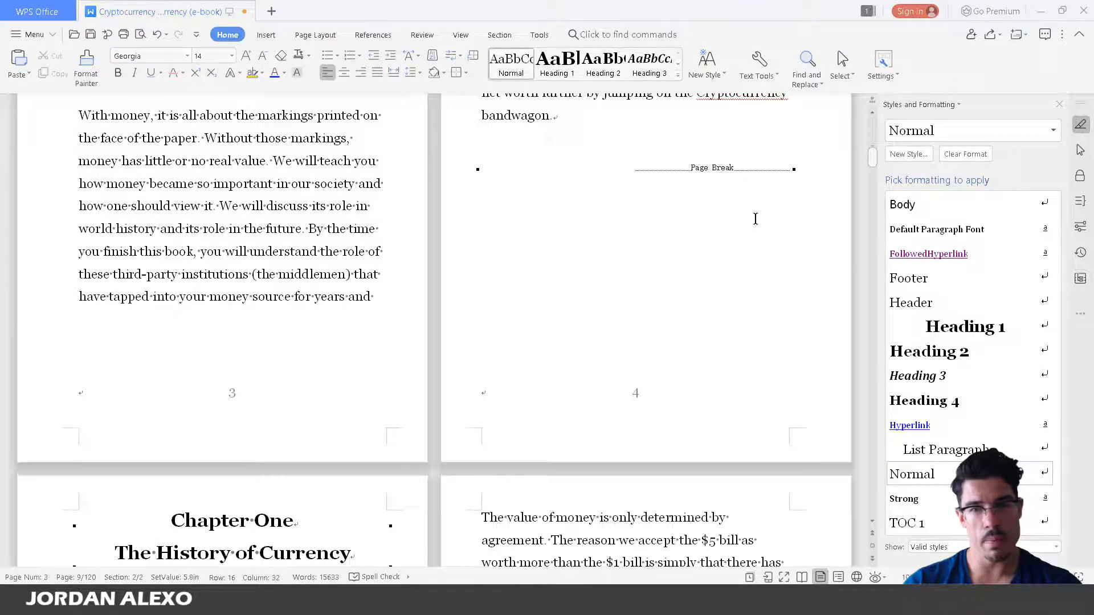
scroll(755, 219, up, 2)
scroll(656, 315, down, 7)
scroll(650, 311, down, 20)
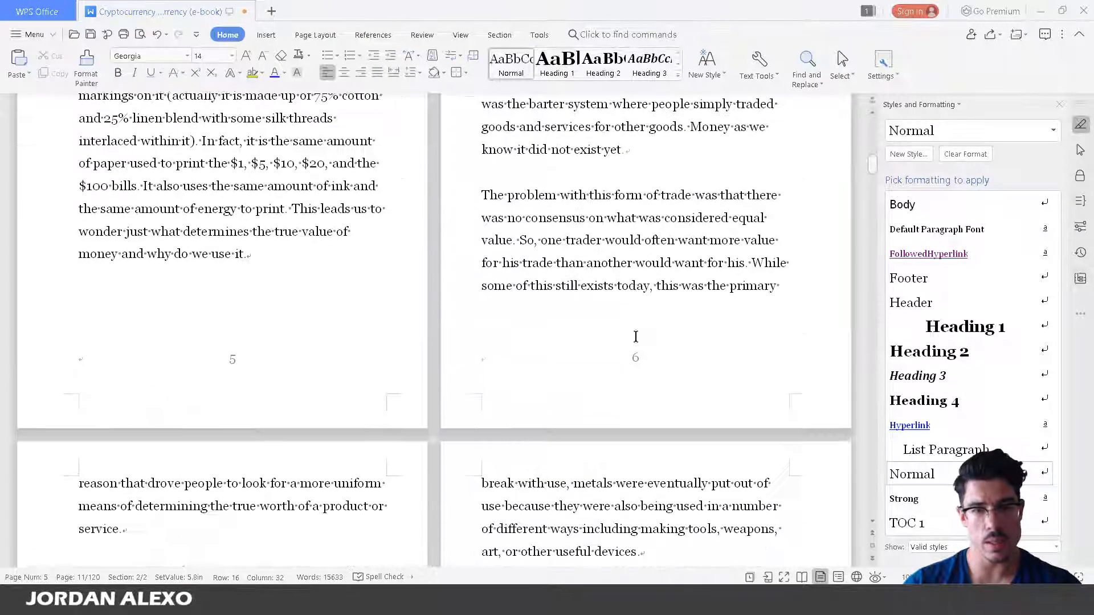
scroll(629, 336, down, 20)
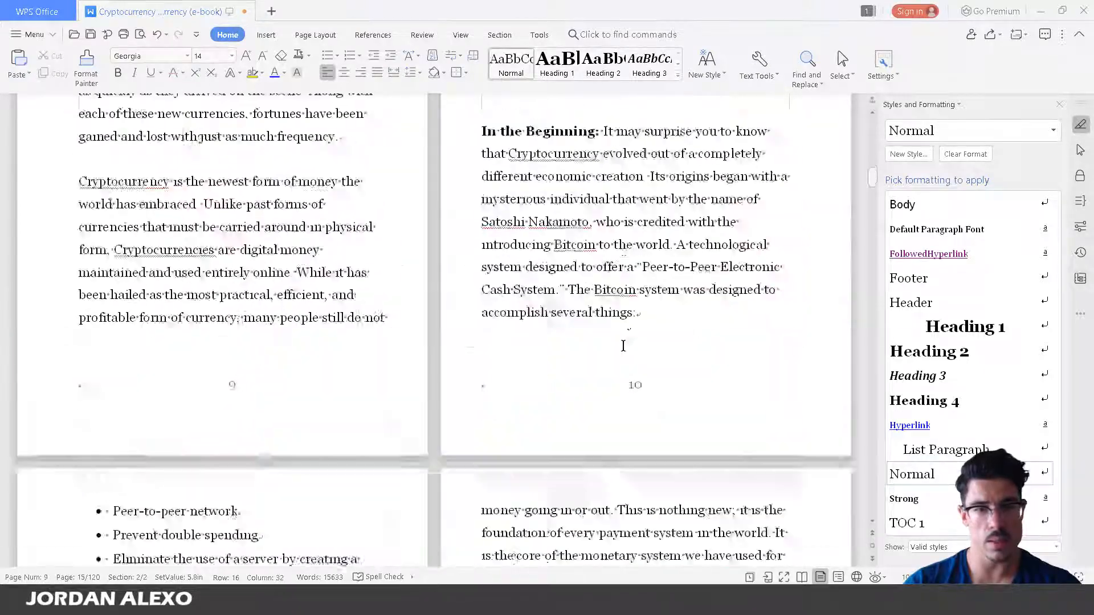
scroll(617, 377, up, 20)
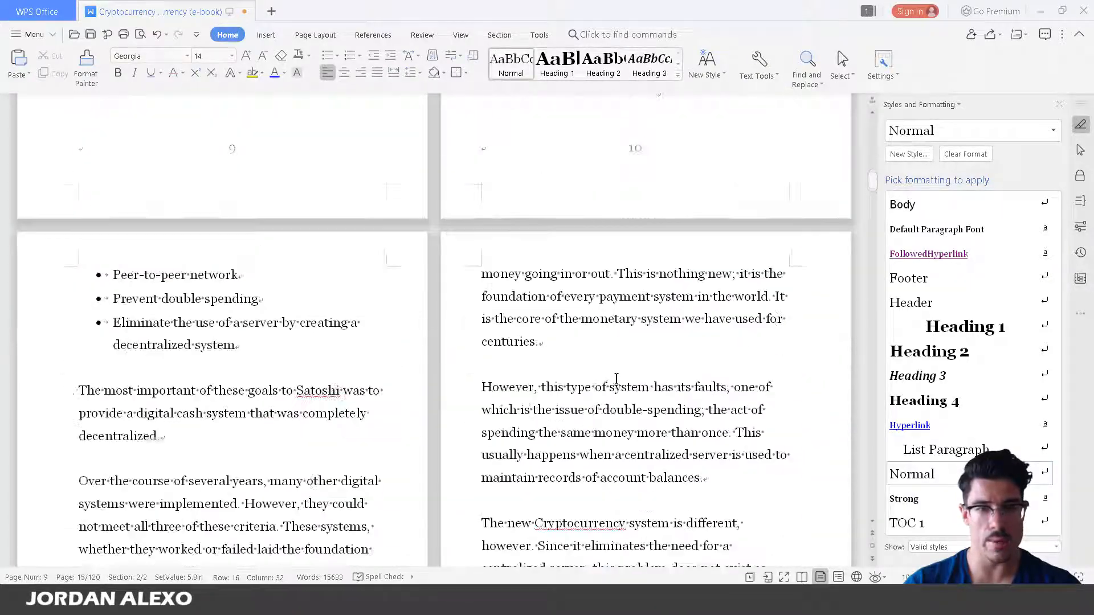
scroll(615, 381, up, 20)
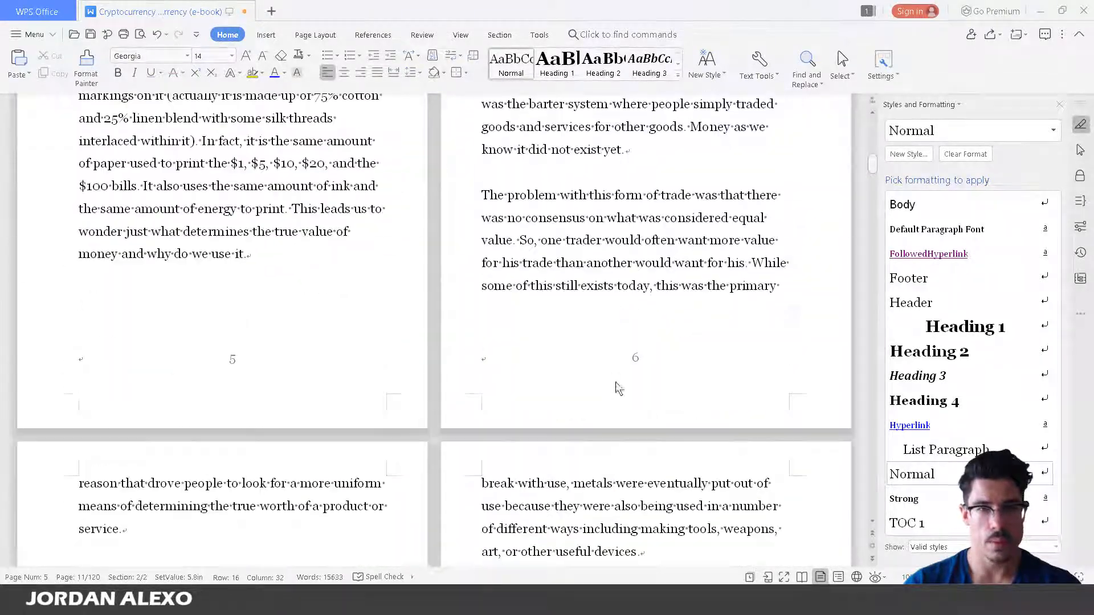
scroll(613, 380, up, 10)
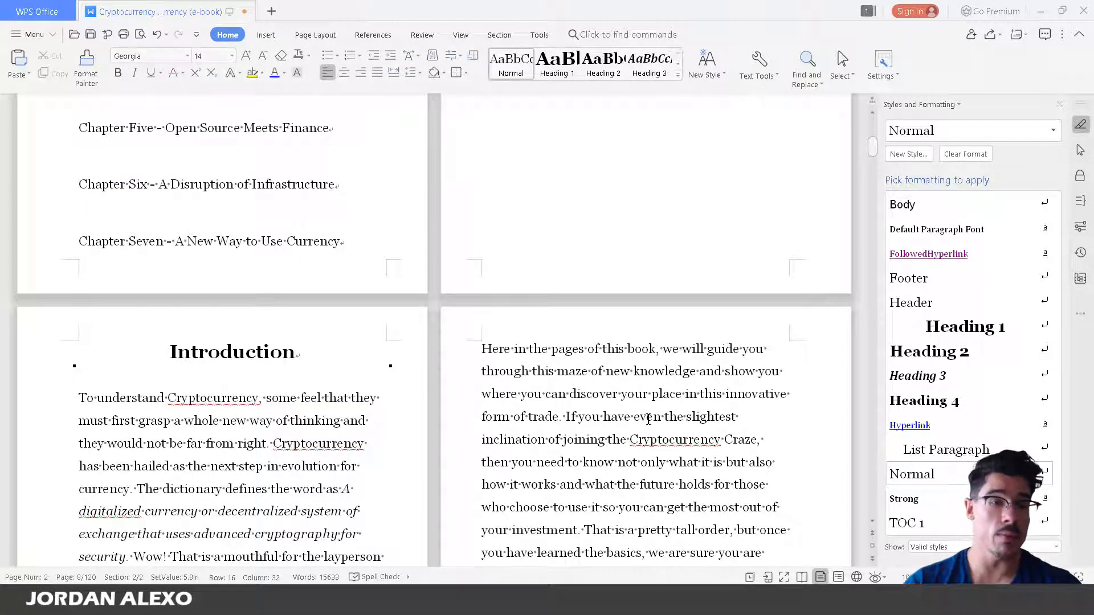
scroll(648, 419, up, 10)
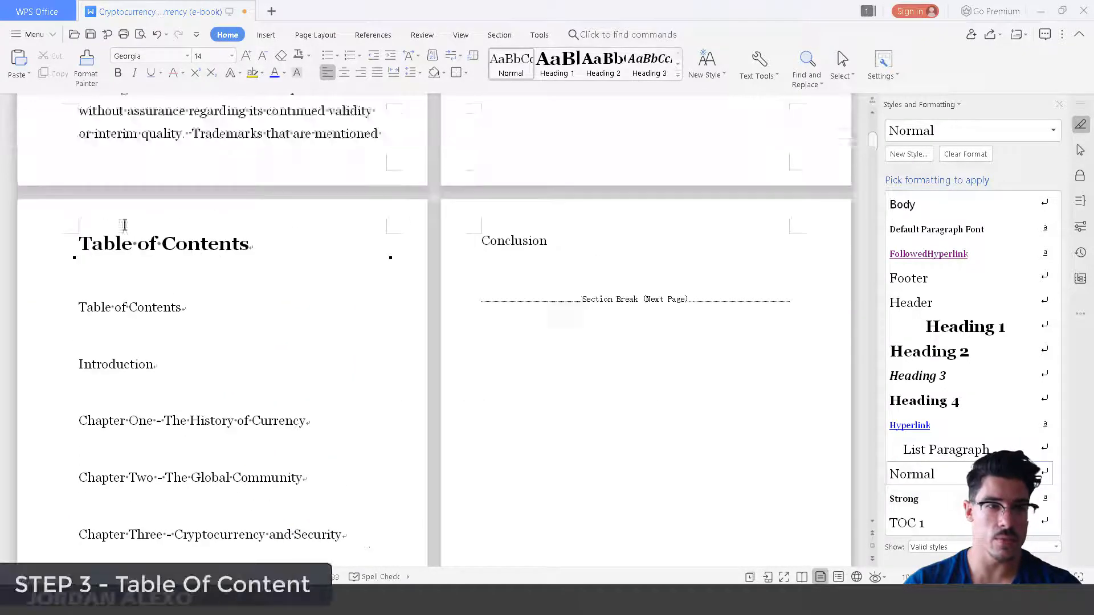
Step: Delete the old contents entries from Table of Contents through Chapter Seven below the Table of Contents heading
scroll(127, 222, down, 2)
scroll(88, 247, down, 5)
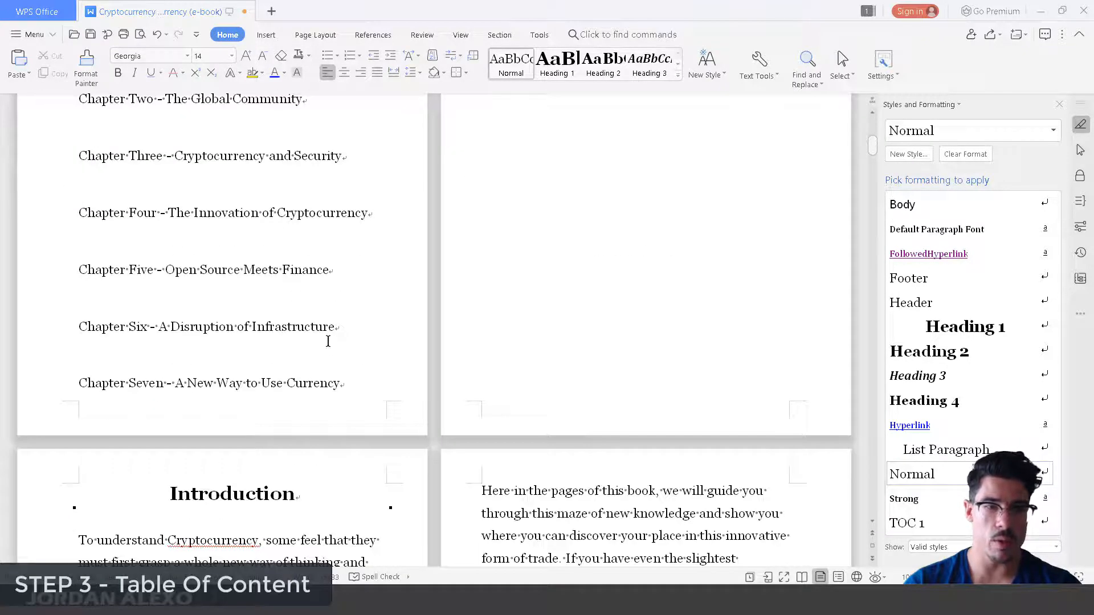
click(352, 378)
scroll(488, 196, up, 5)
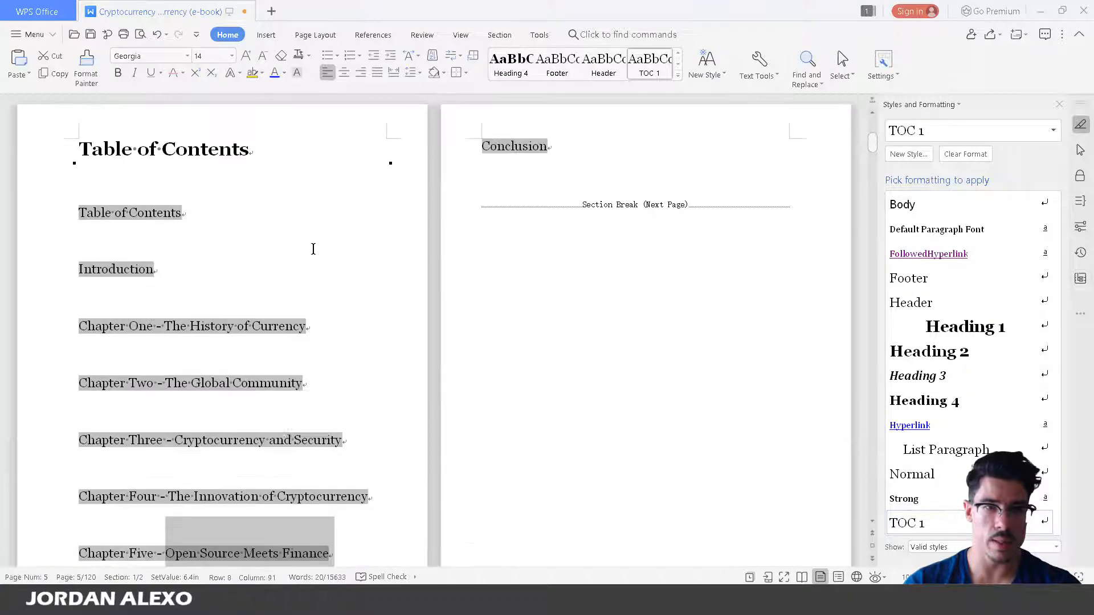
scroll(353, 425, down, 4)
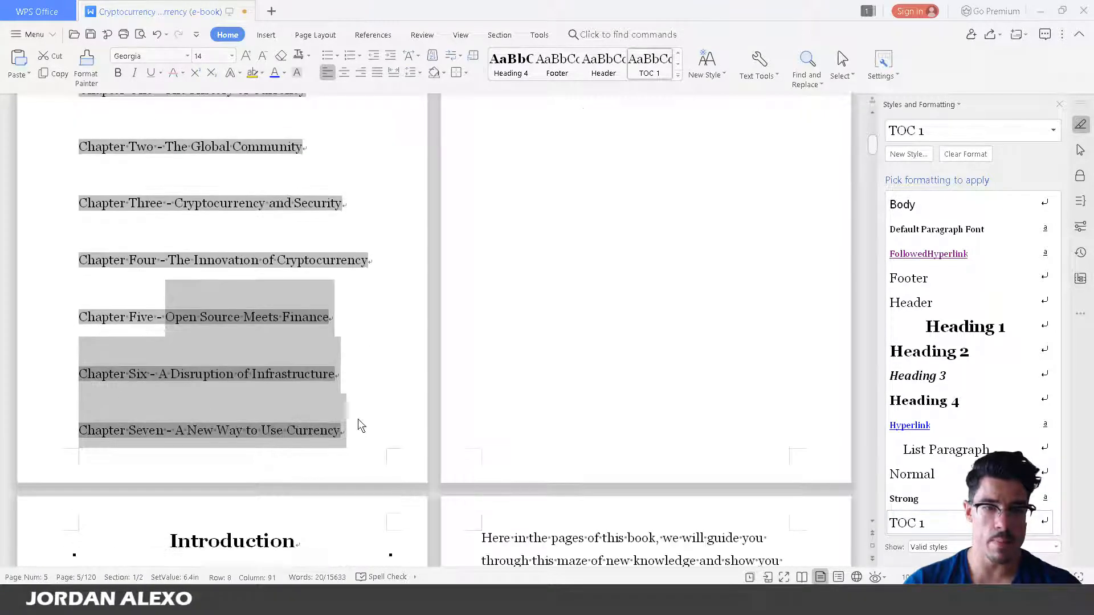
click(357, 428)
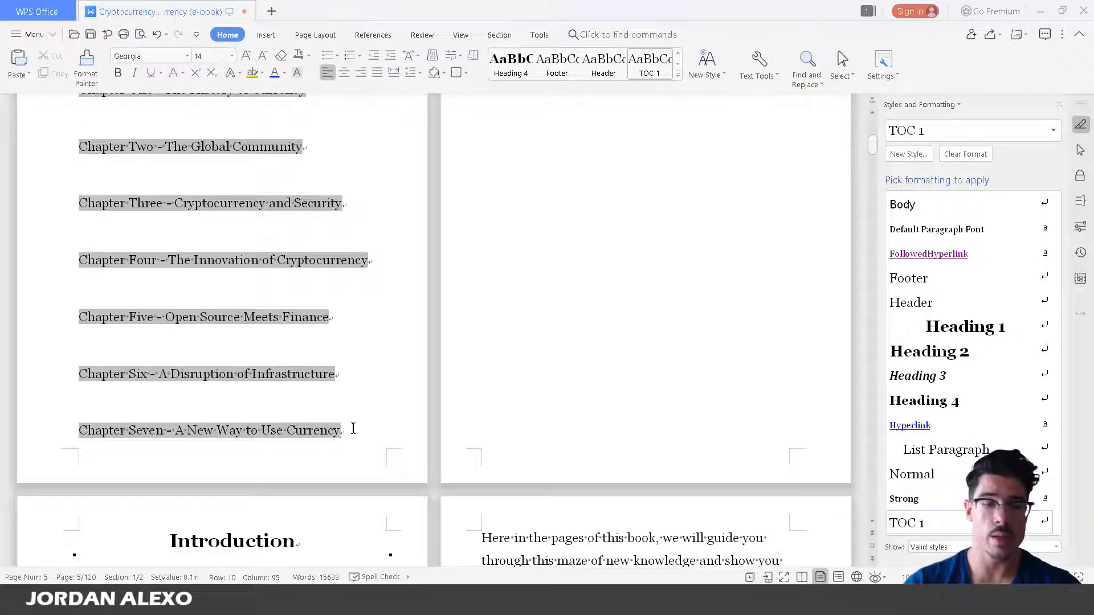
scroll(330, 376, up, 5)
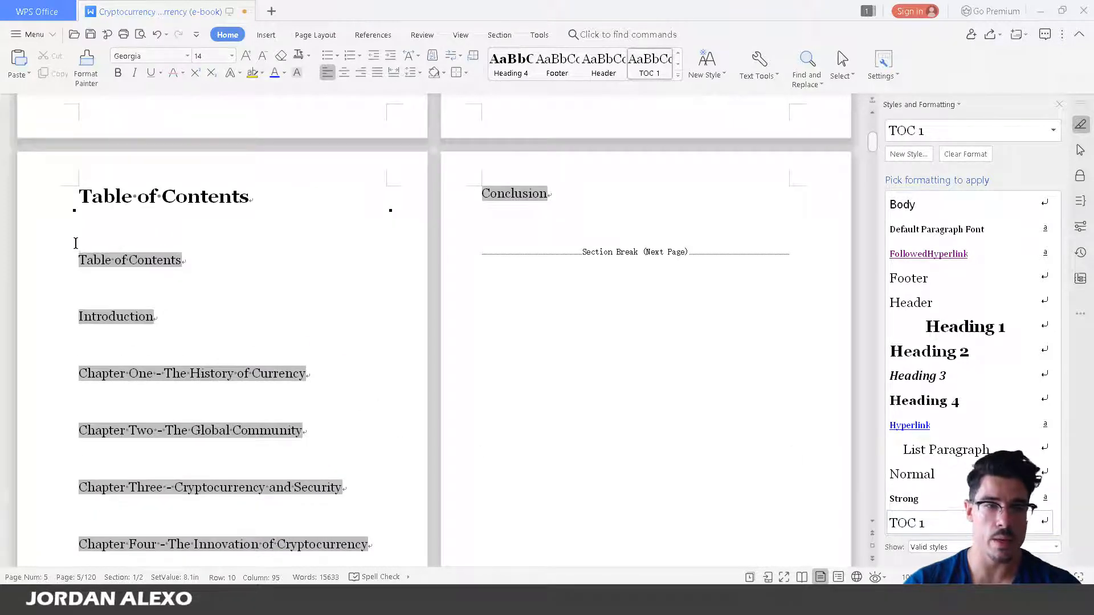
drag(75, 243, 380, 512)
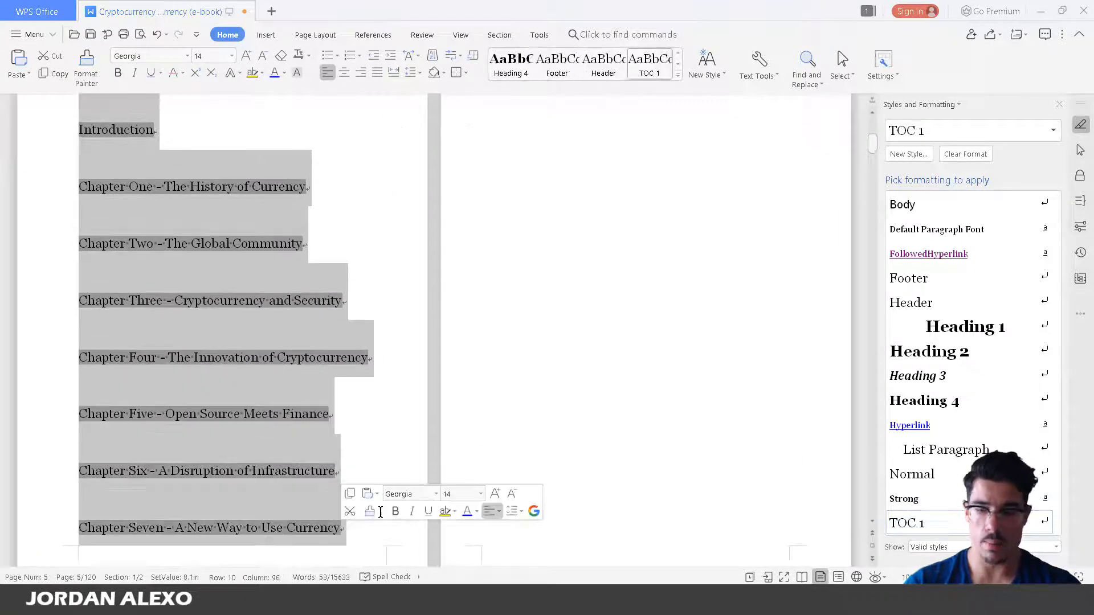
key(Delete)
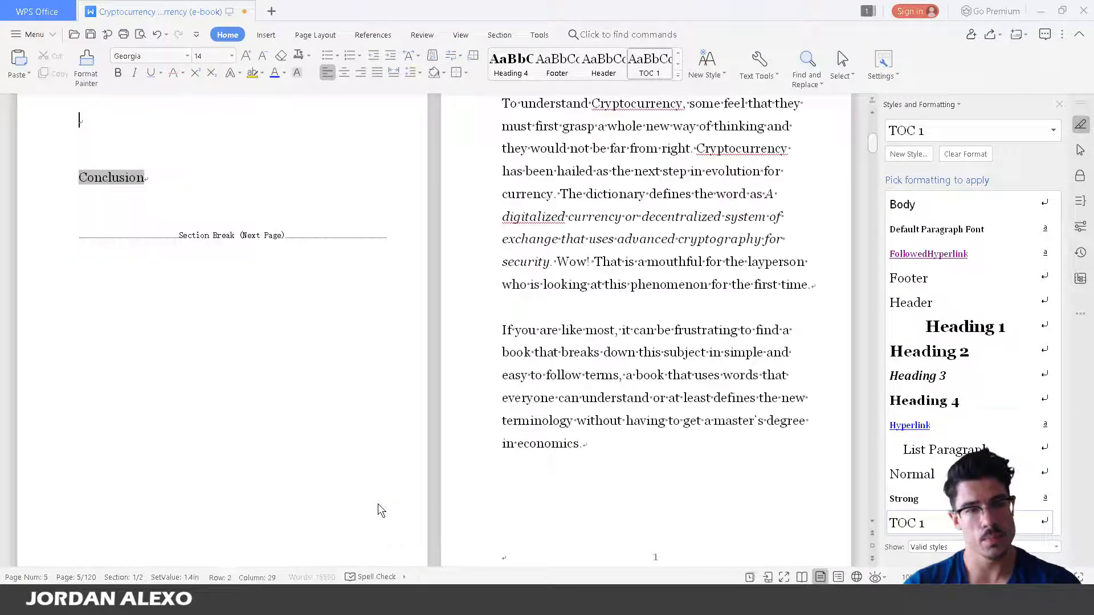
Step: Try to delete the remaining Conclusion entry together with the section break below it, and undo the deletion
scroll(297, 313, up, 2)
drag(298, 312, 94, 203)
key(Delete)
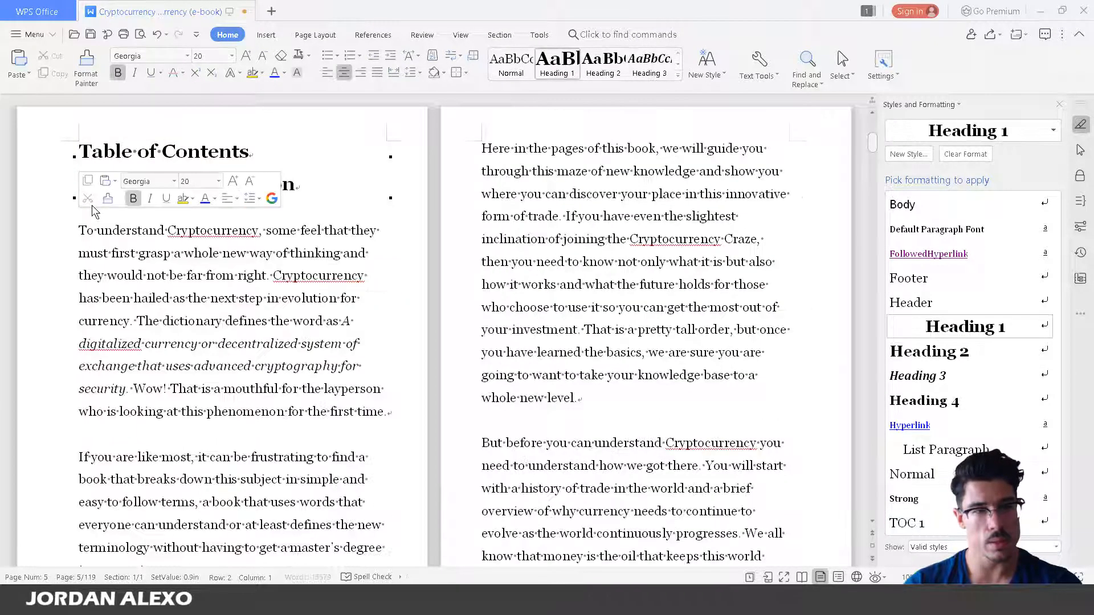
key(ctrl+z)
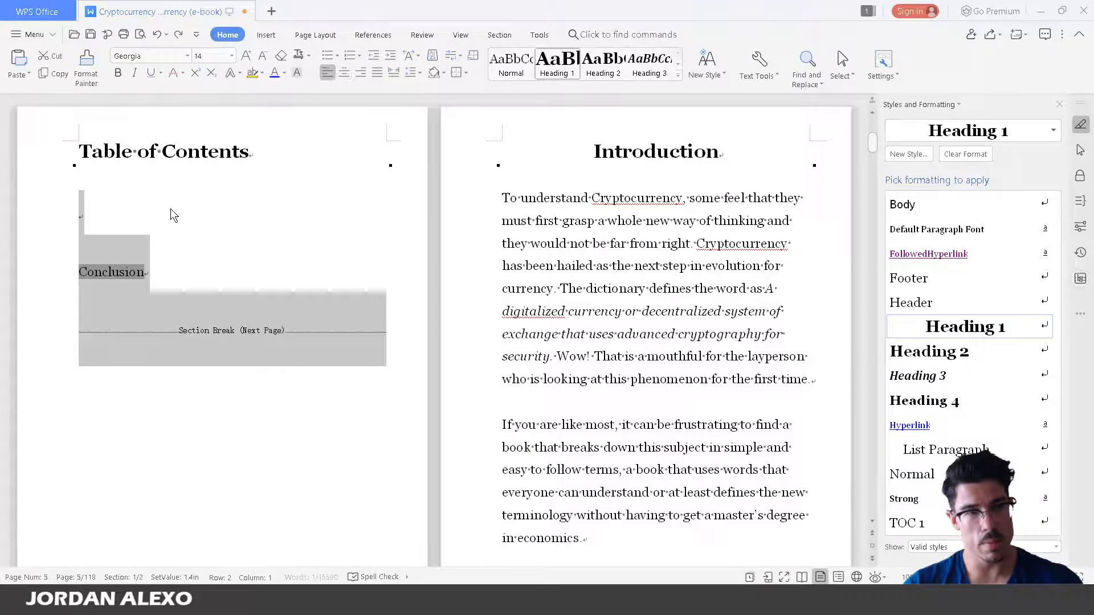
Step: Delete only the leftover Conclusion entry, keeping the section break, and add two line breaks between the Table of Contents heading and the break
click(194, 228)
drag(195, 283, 103, 215)
key(Delete)
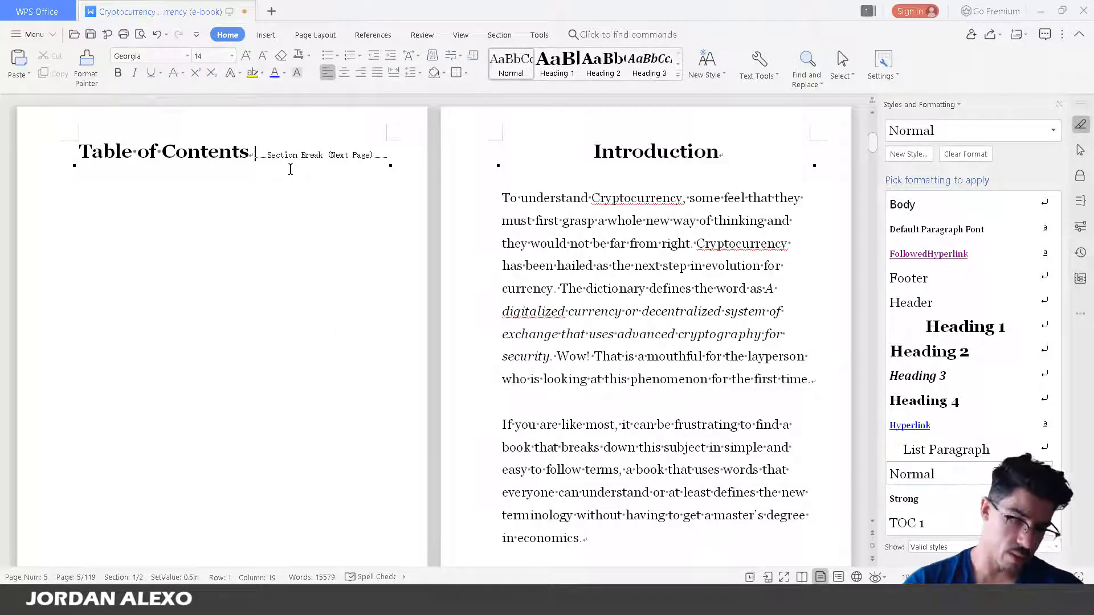
key(Return)
key(Return)
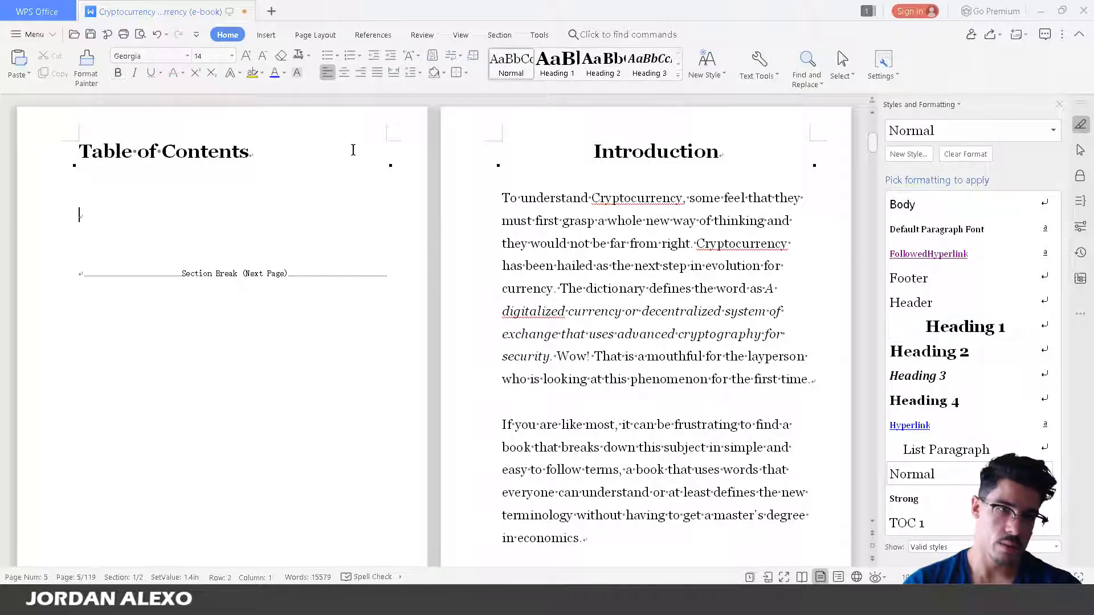
Step: Set up a custom table of contents below the heading with 1 level, right-aligned page numbers and hyperlinks turned off
click(388, 35)
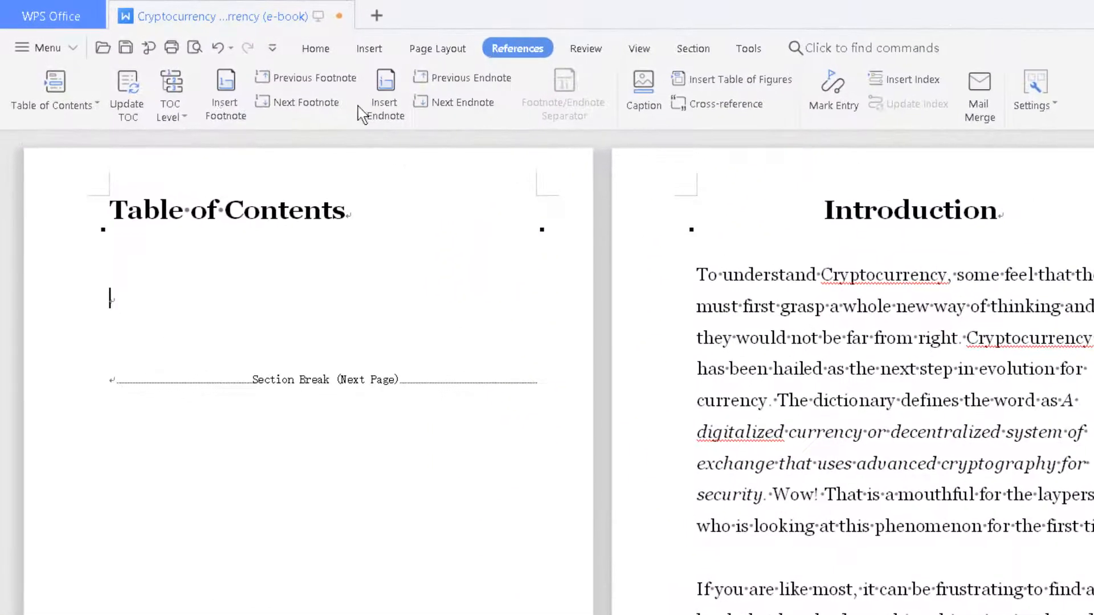
click(55, 79)
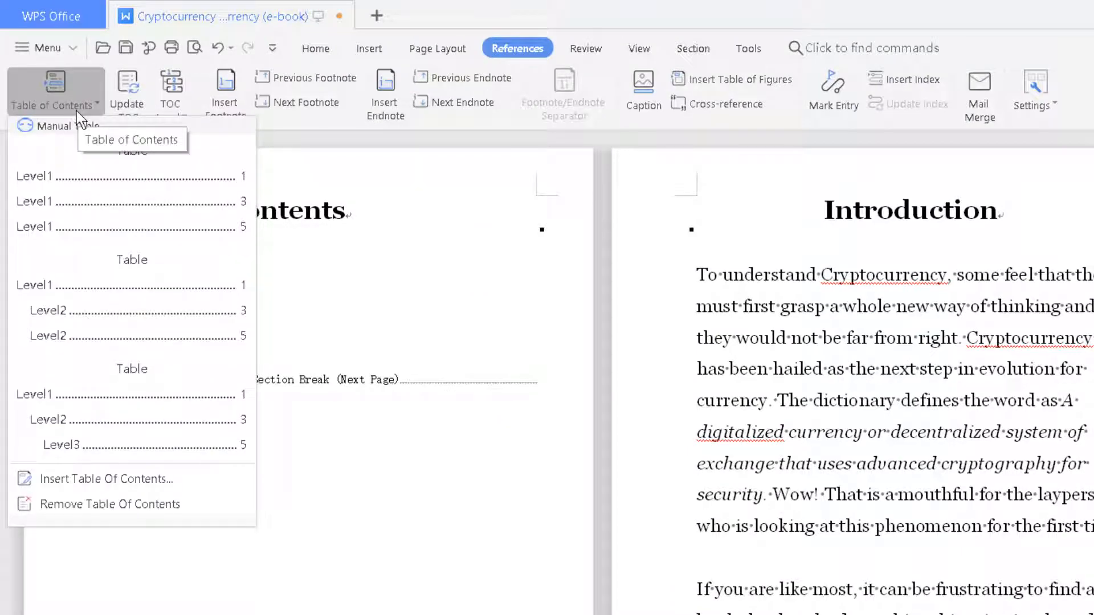
click(87, 481)
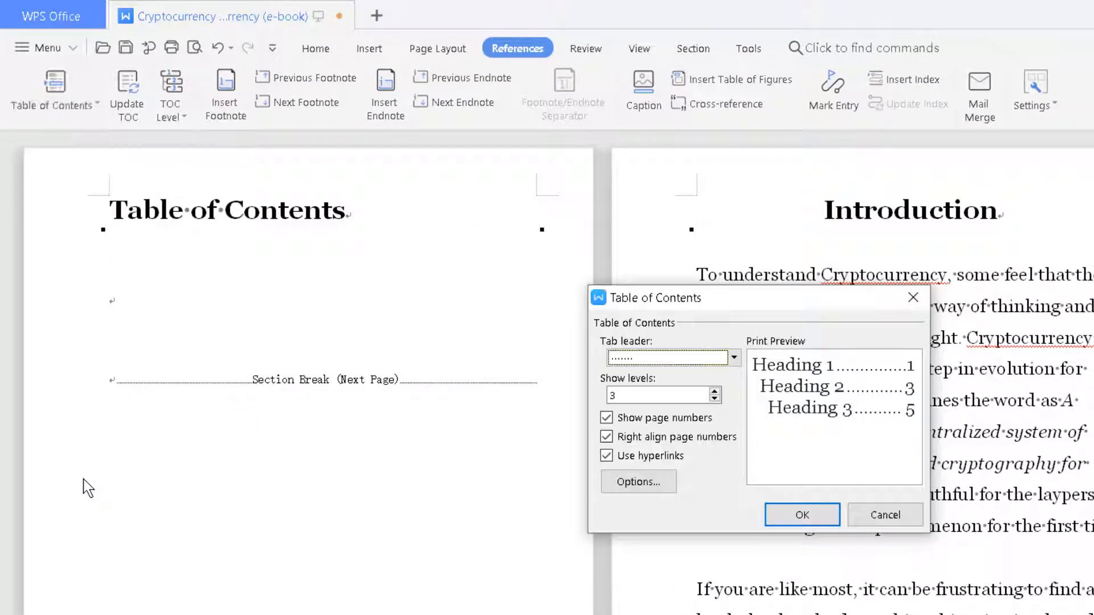
click(715, 399)
click(715, 399)
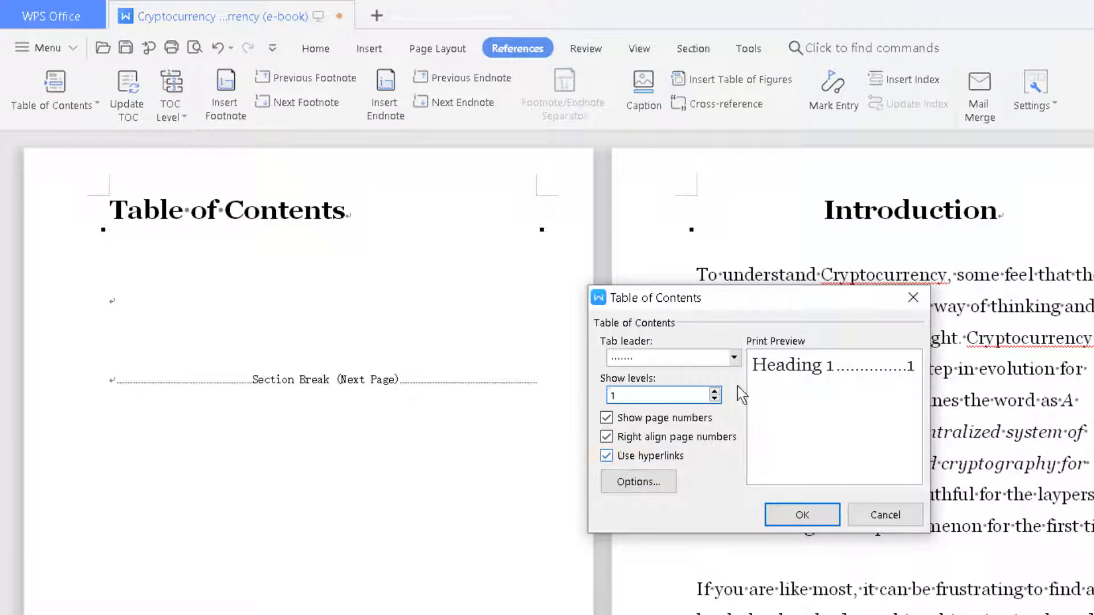
click(605, 437)
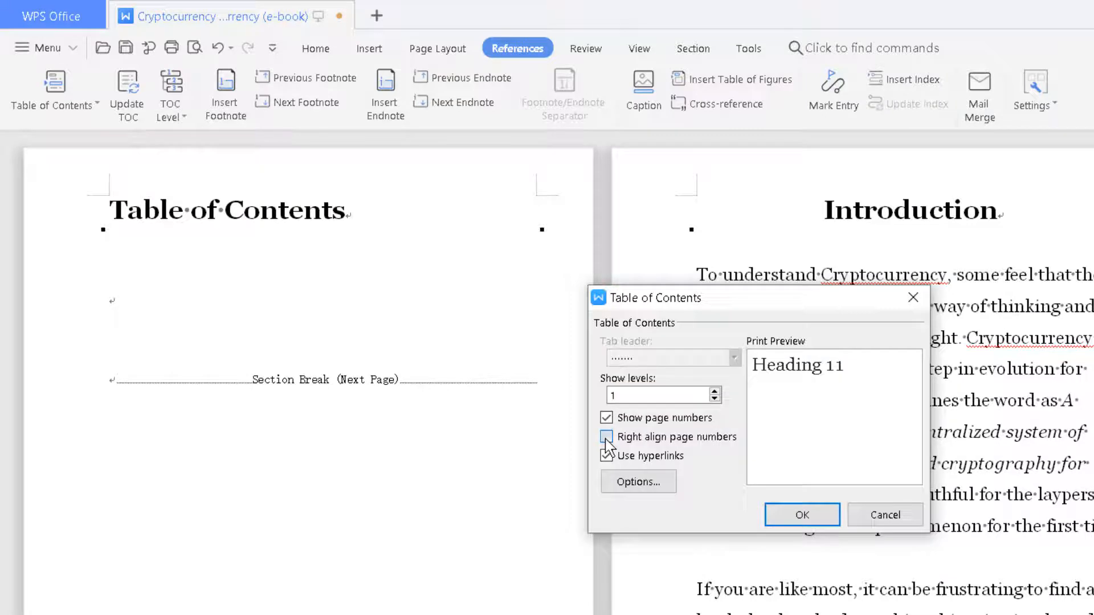
click(606, 437)
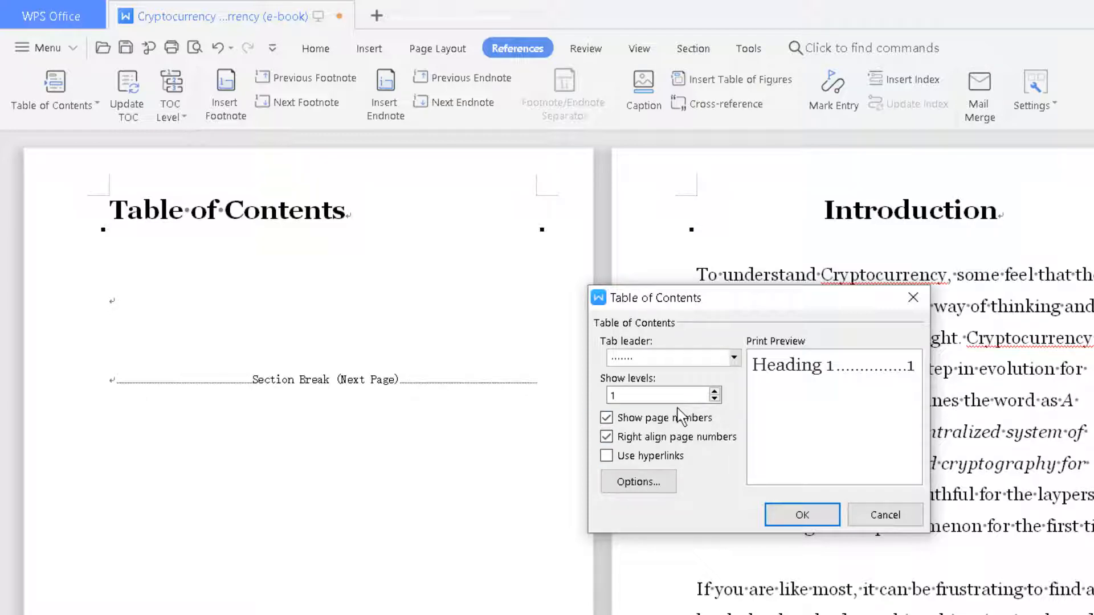
Step: Try the available tab leader styles, choose the solid underline leader, and insert the table of contents
click(672, 356)
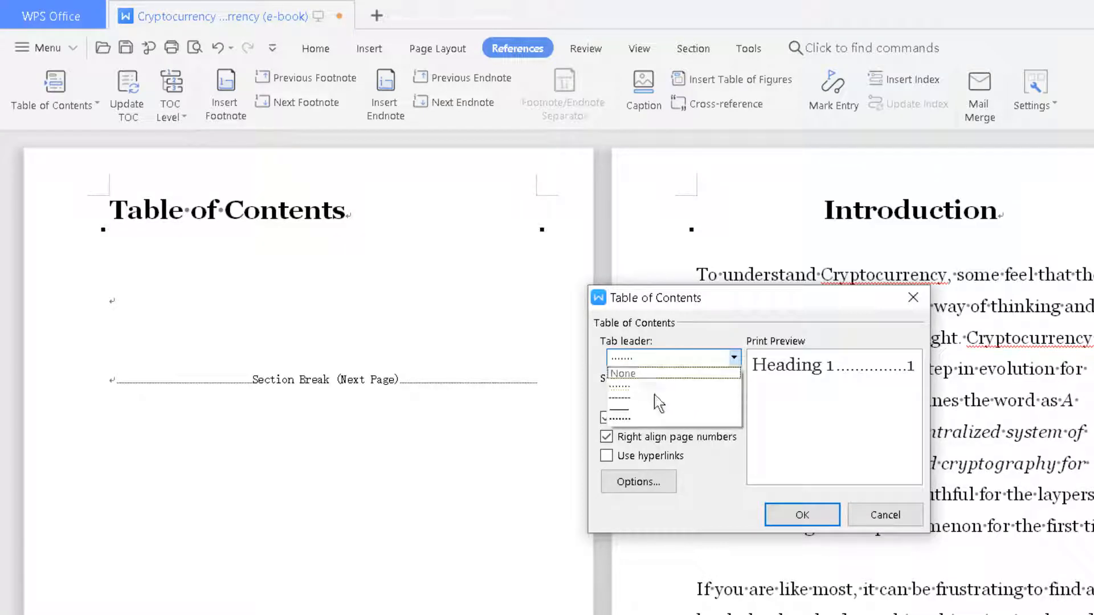
click(652, 408)
click(665, 358)
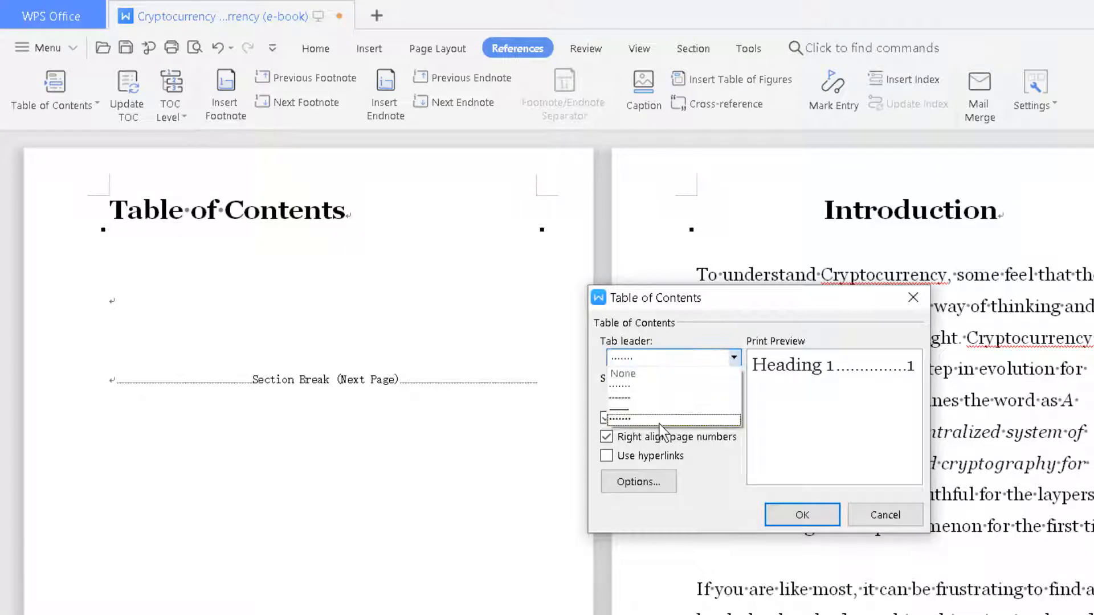
click(659, 421)
click(669, 357)
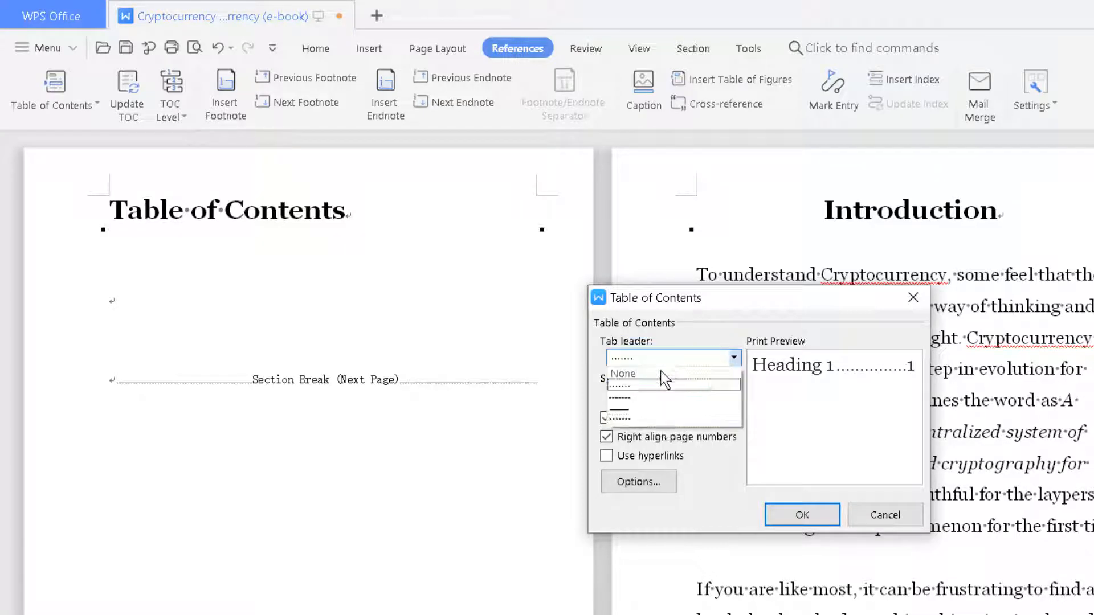
click(634, 410)
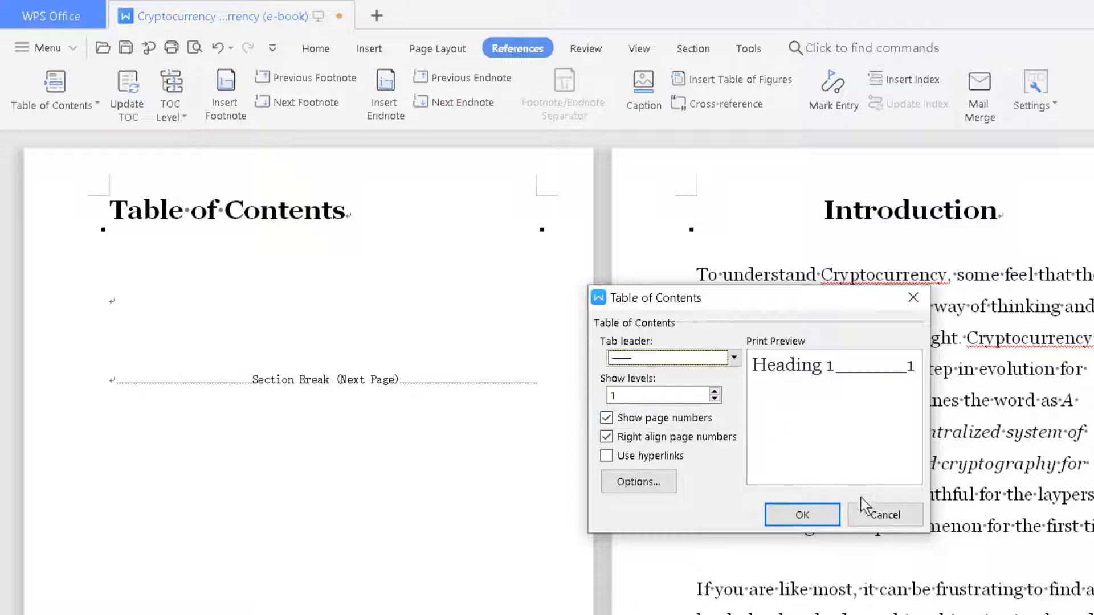
click(826, 516)
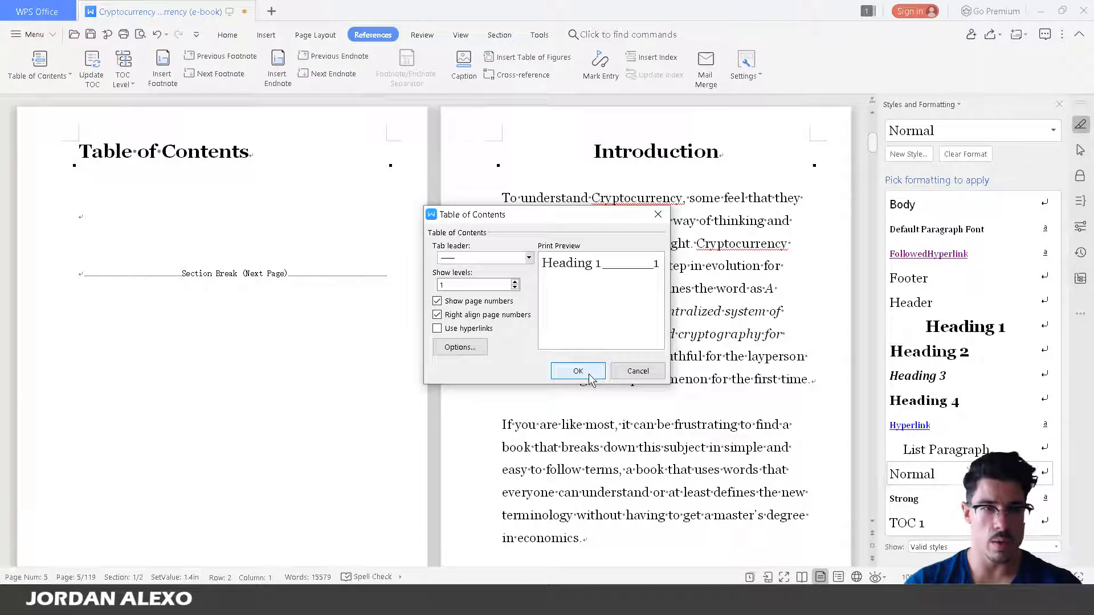
click(794, 496)
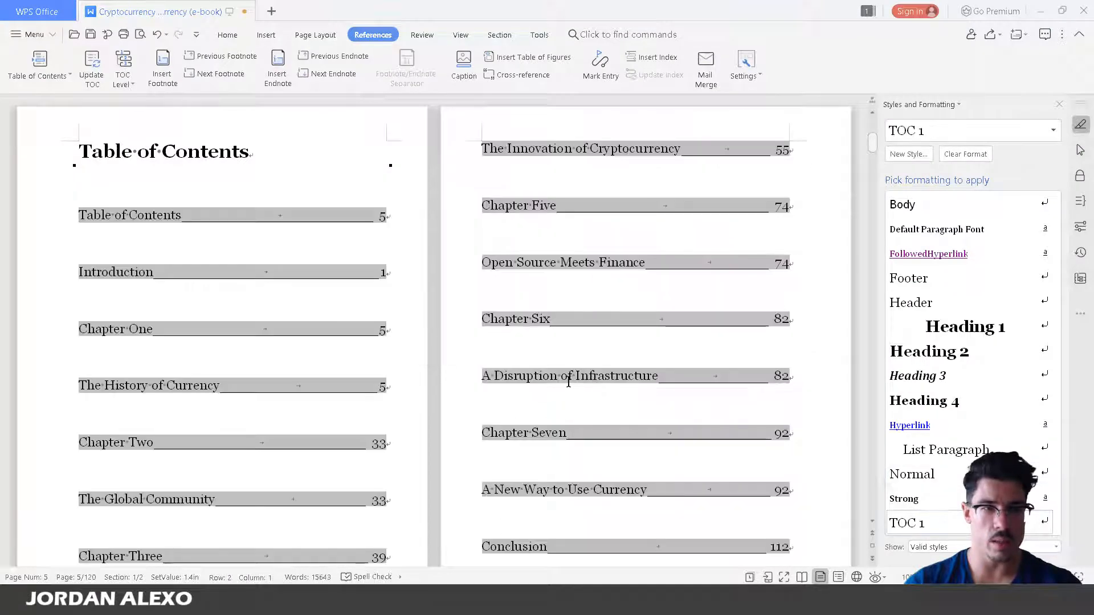
Step: Delete the empty paragraph between the Conclusion entry and the section break, and return to the start of the new table of contents
scroll(567, 378, down, 3)
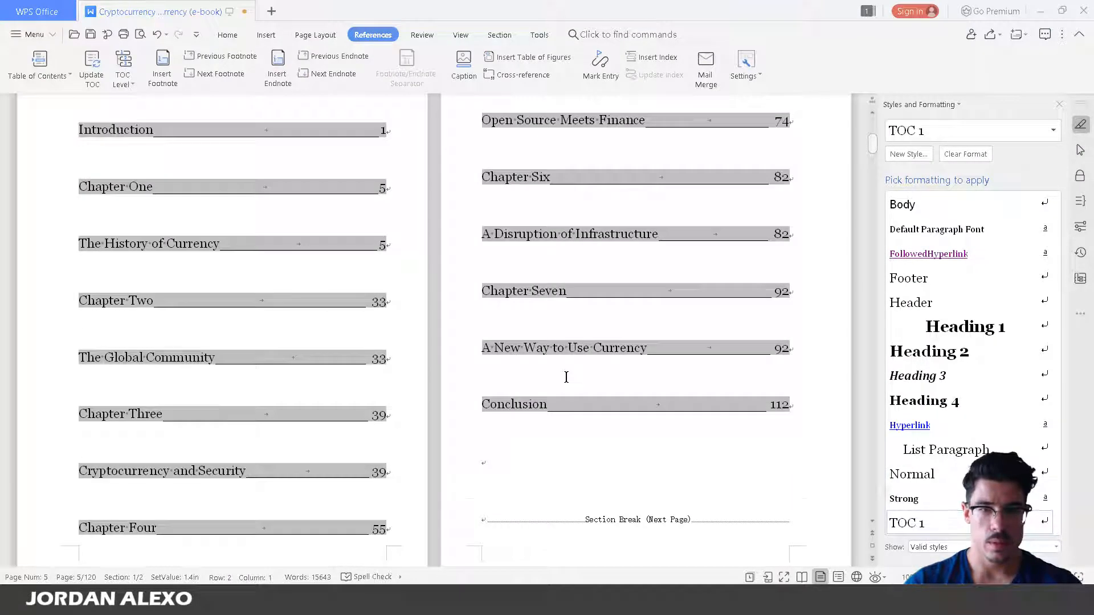
scroll(561, 367, down, 2)
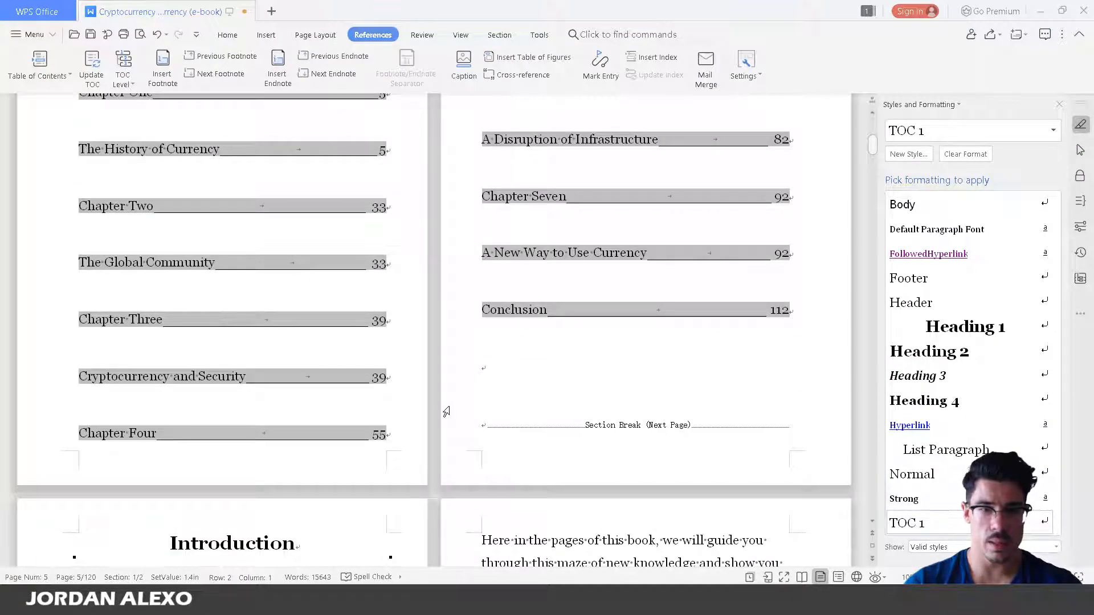
double_click(497, 363)
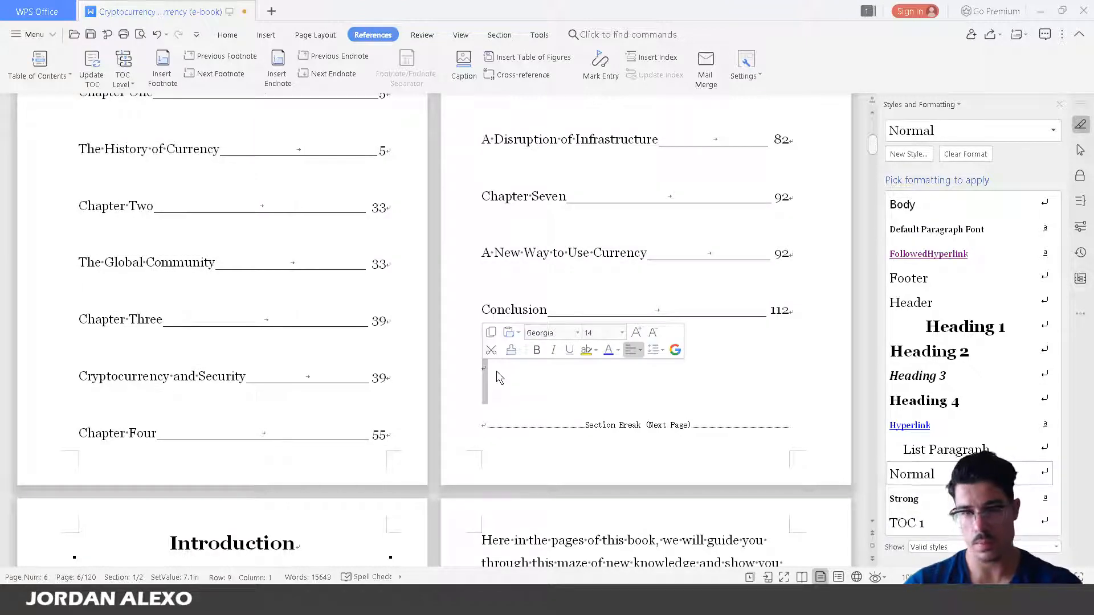
key(BackSpace)
scroll(392, 411, up, 7)
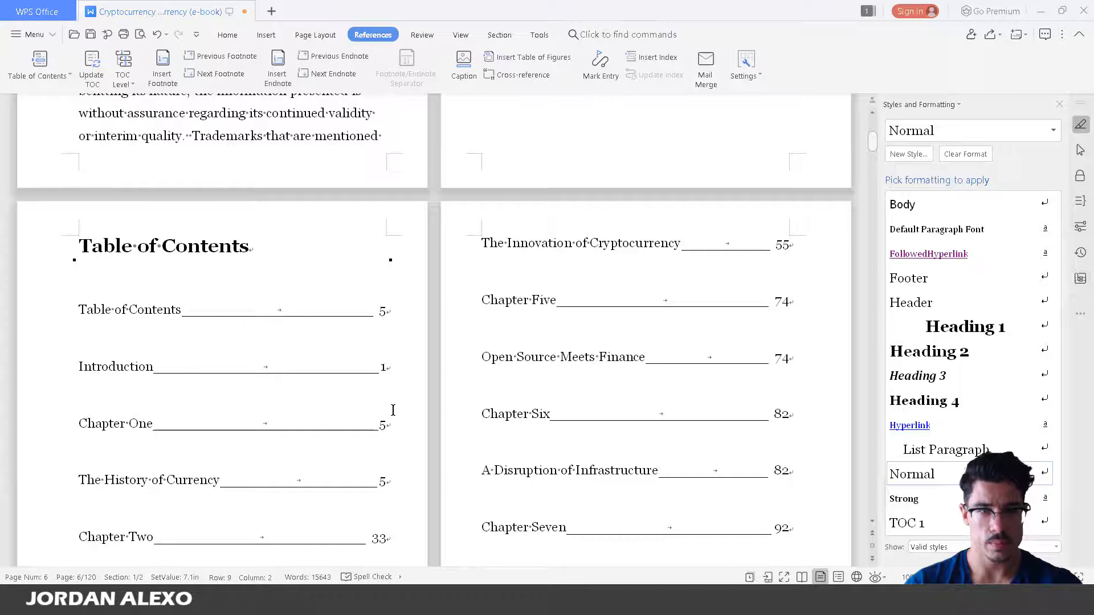
Step: Delete the Table of Contents entry from the generated table so that its first entry is Introduction
click(413, 310)
click(63, 319)
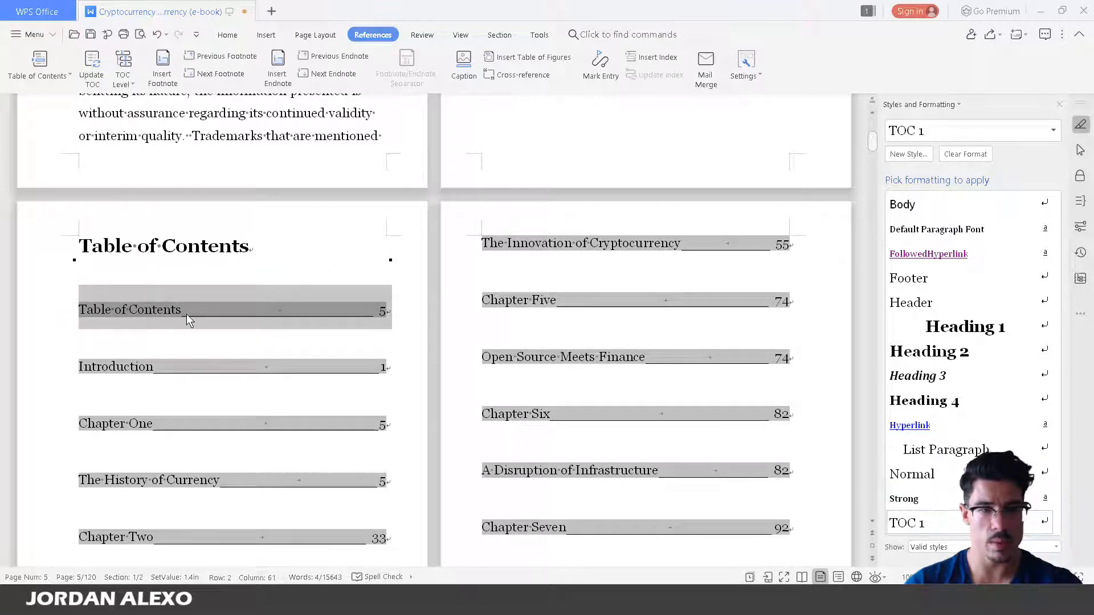
key(Delete)
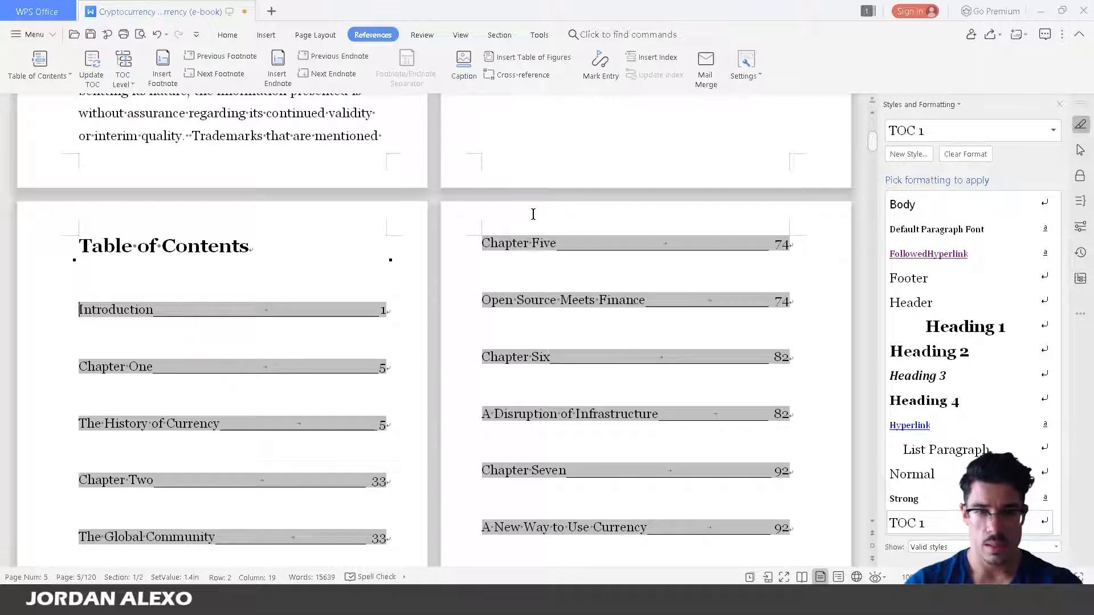
Step: Review the generated table's entries, page numbers and closing section break, and the start of the Introduction that follows it
scroll(533, 214, down, 4)
scroll(544, 305, down, 2)
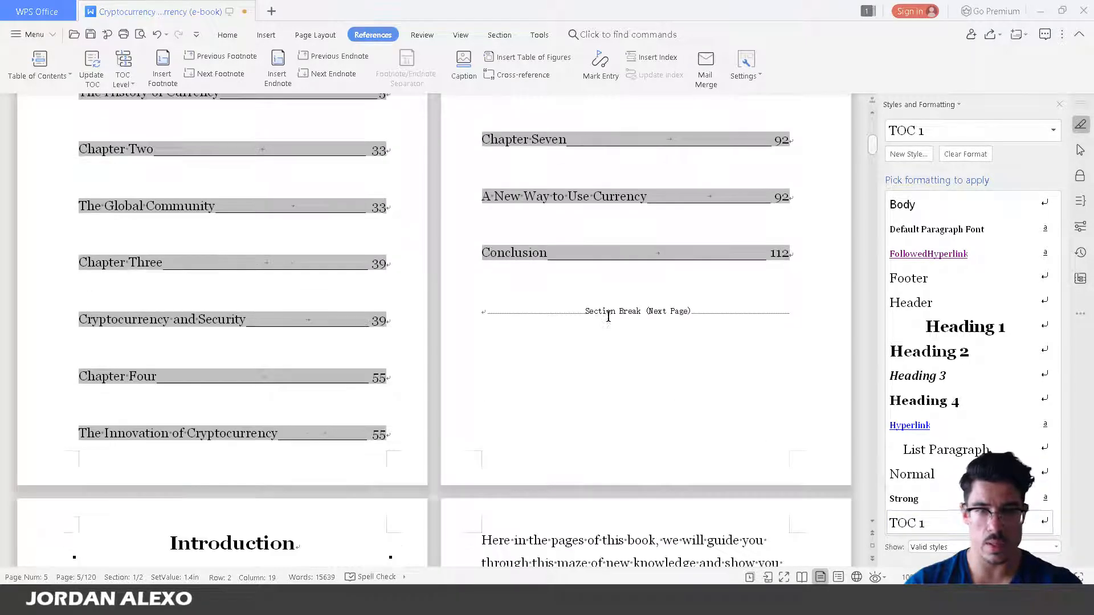
click(385, 429)
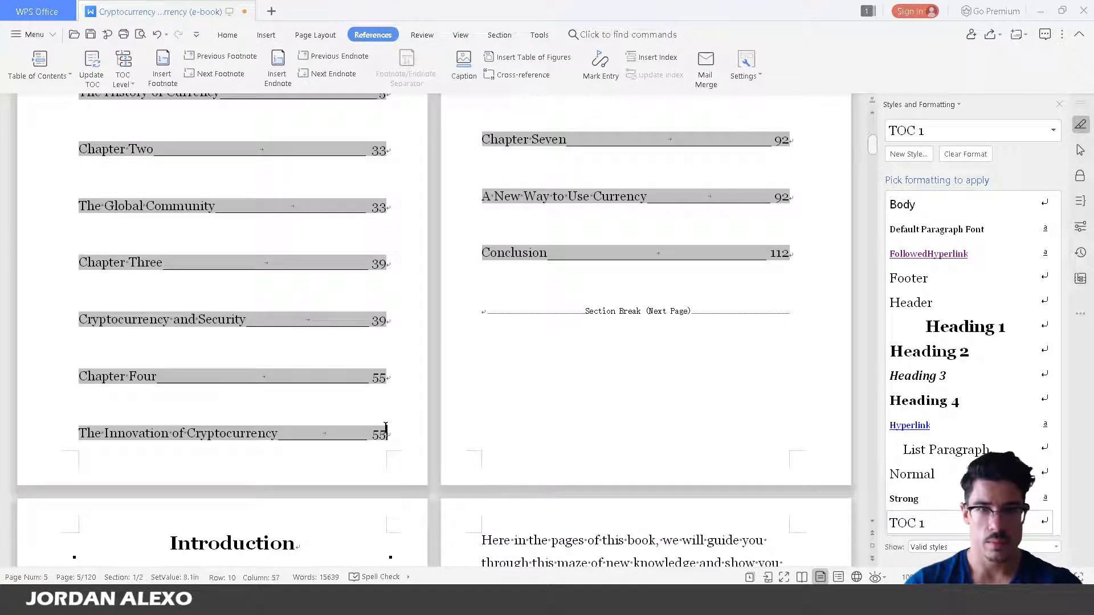
scroll(393, 424, up, 3)
scroll(415, 364, up, 3)
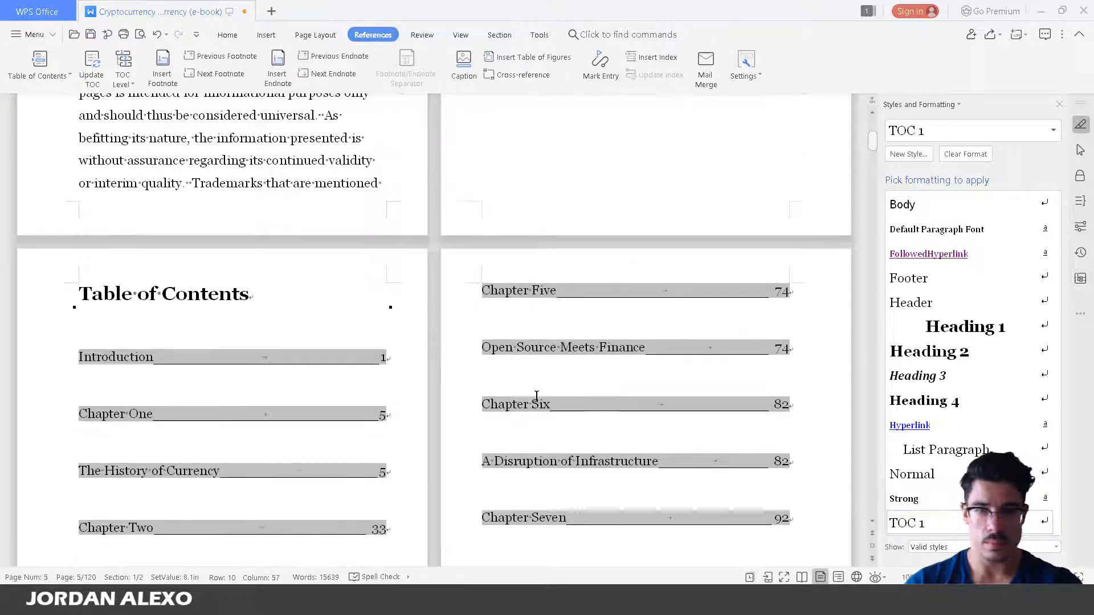
click(618, 393)
scroll(624, 401, down, 5)
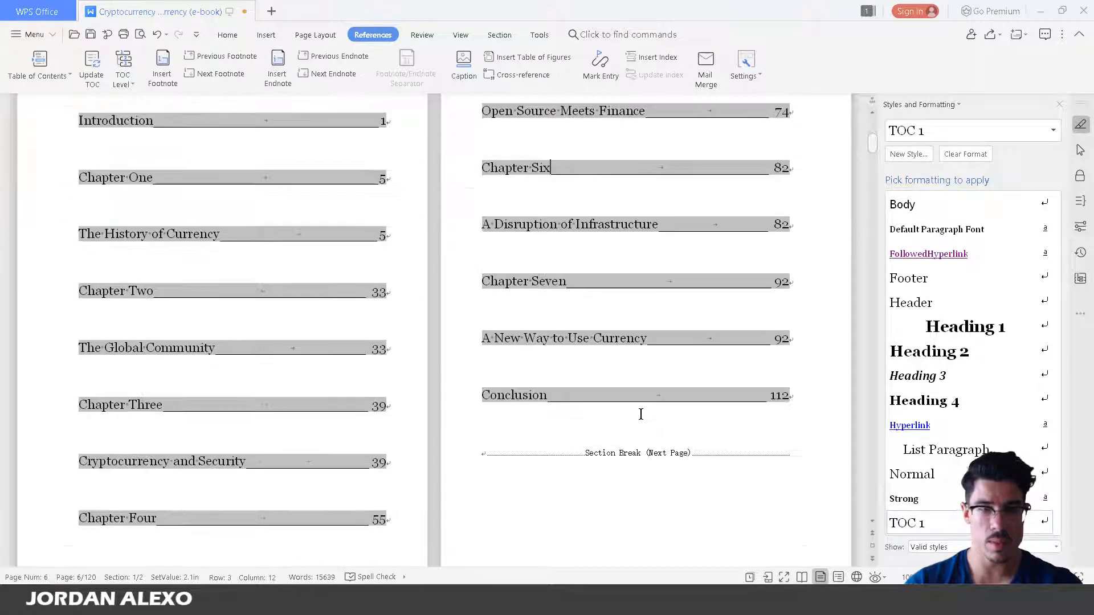
scroll(629, 416, down, 2)
scroll(464, 378, up, 4)
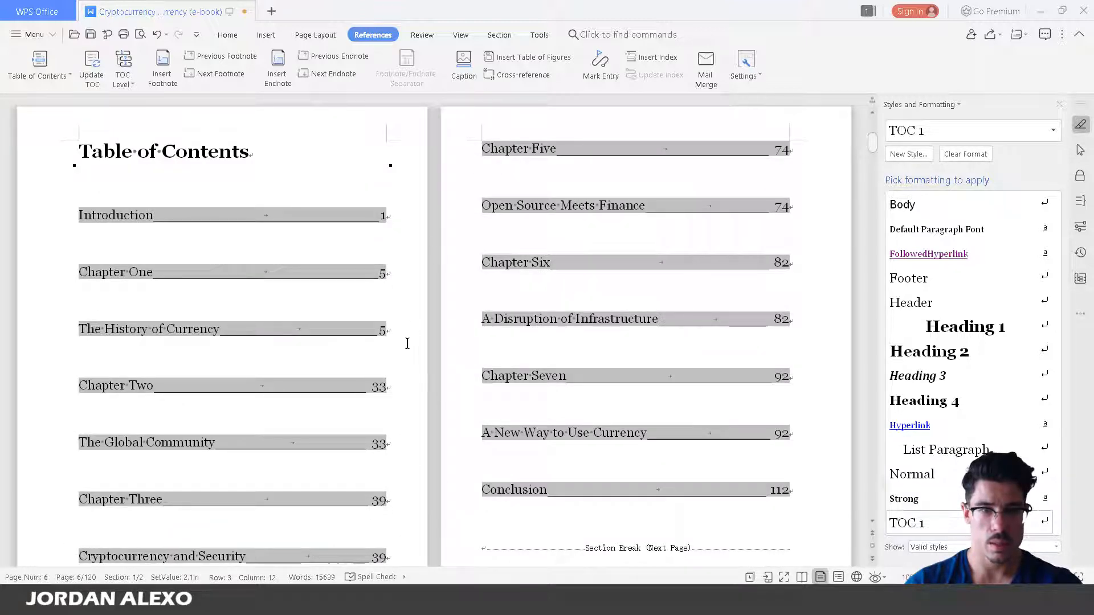
click(145, 232)
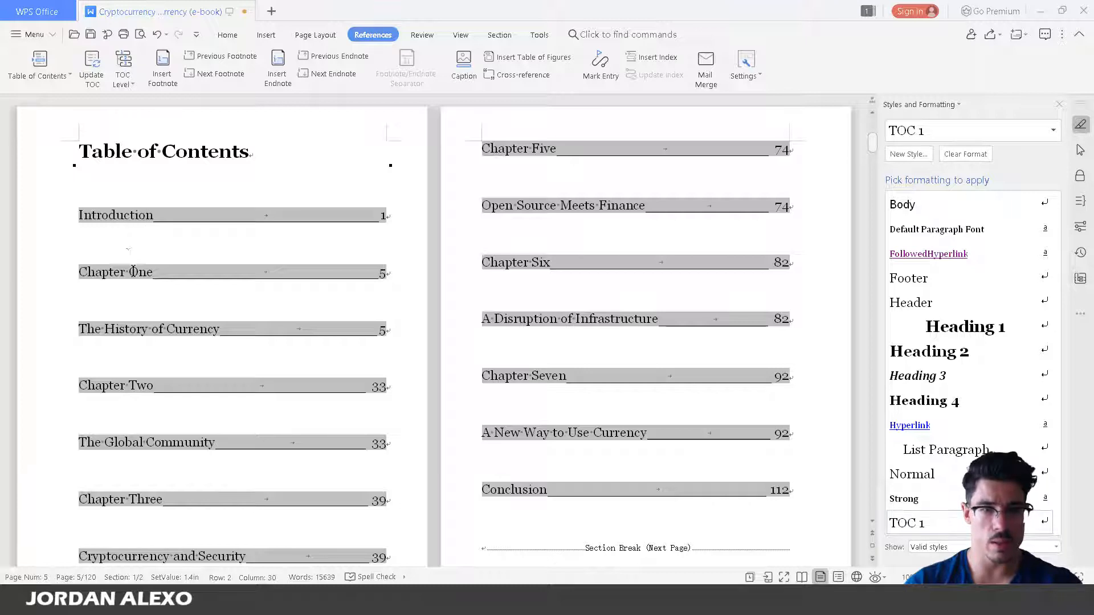
scroll(132, 279, down, 3)
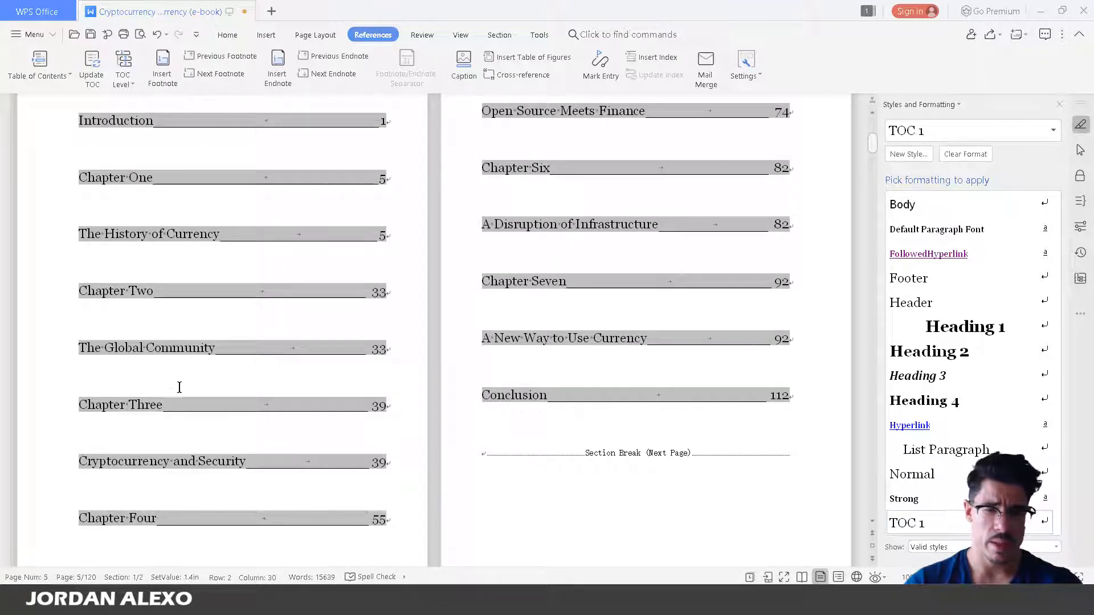
scroll(179, 385, up, 2)
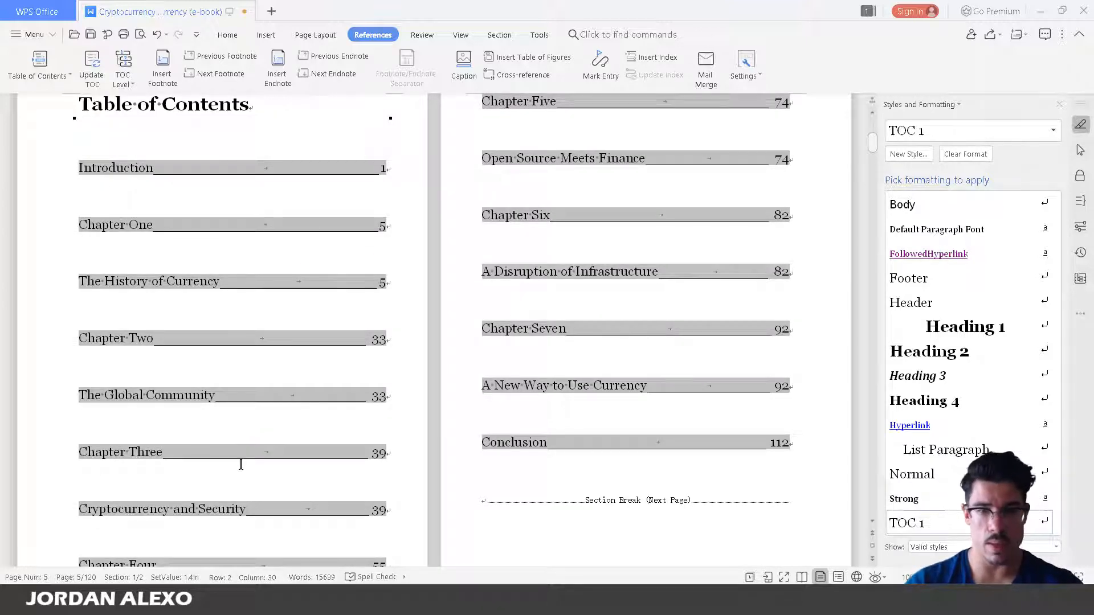
scroll(239, 465, up, 4)
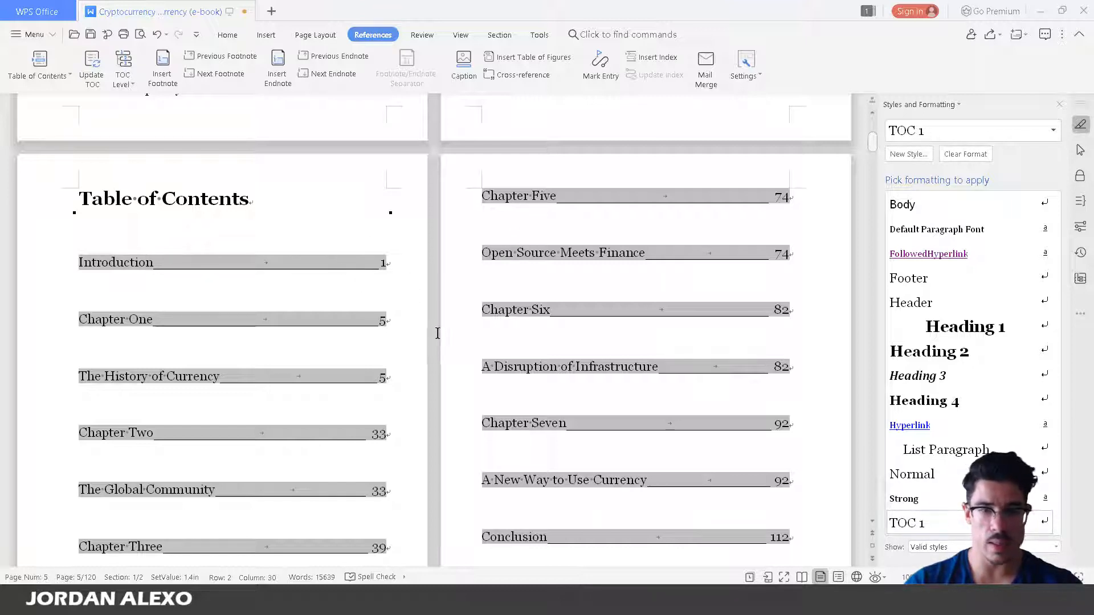
scroll(351, 307, down, 3)
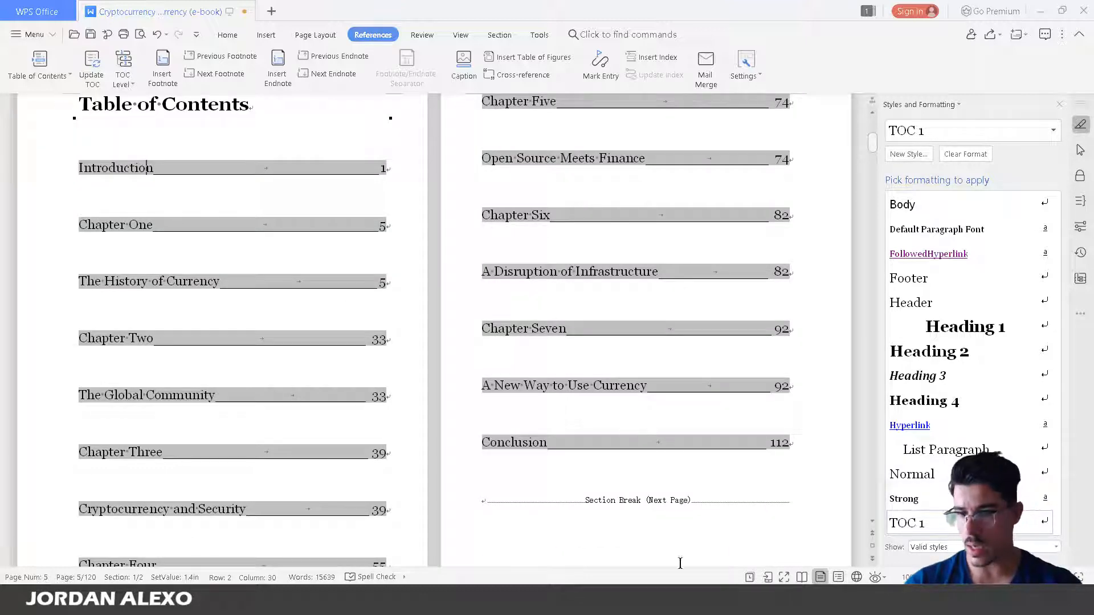
scroll(622, 520, down, 1)
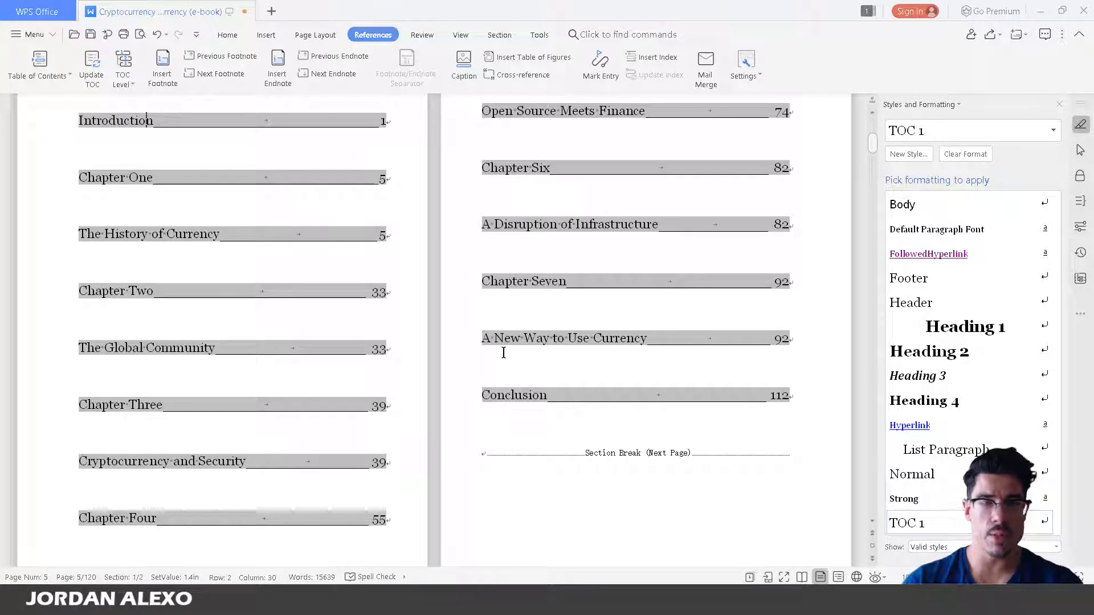
scroll(502, 363, down, 5)
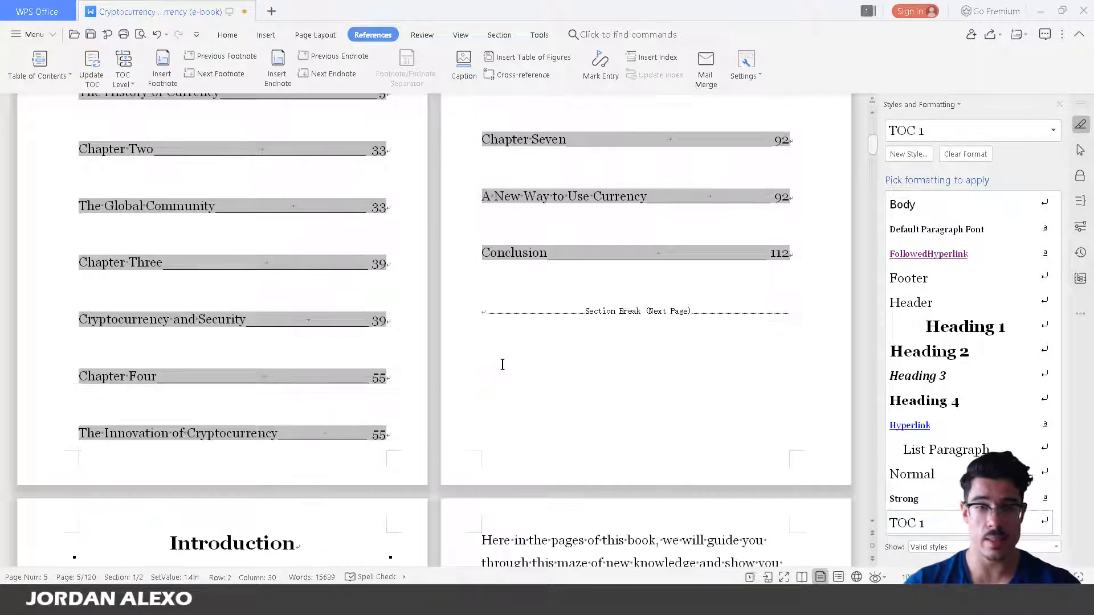
scroll(497, 358, down, 3)
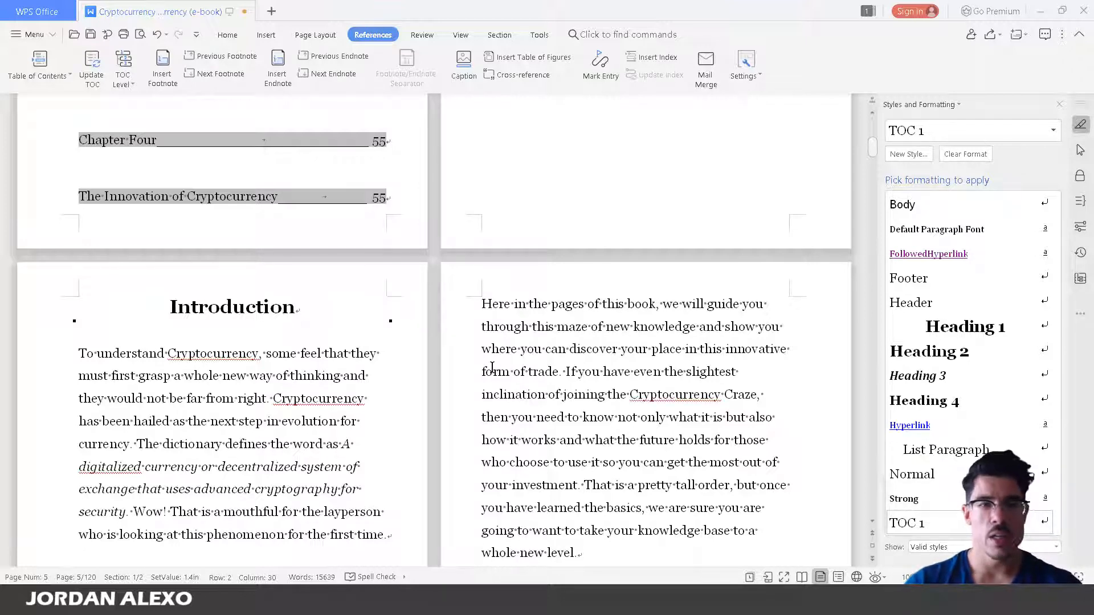
scroll(492, 368, up, 8)
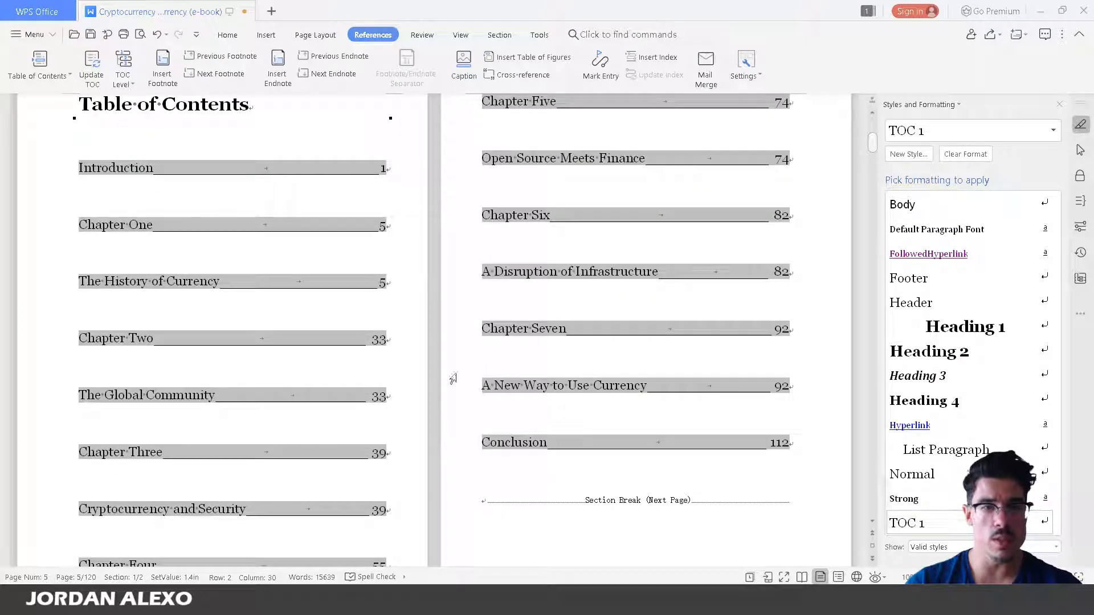
Step: Show the Update Field option for the table of contents and close it without updating
click(265, 169)
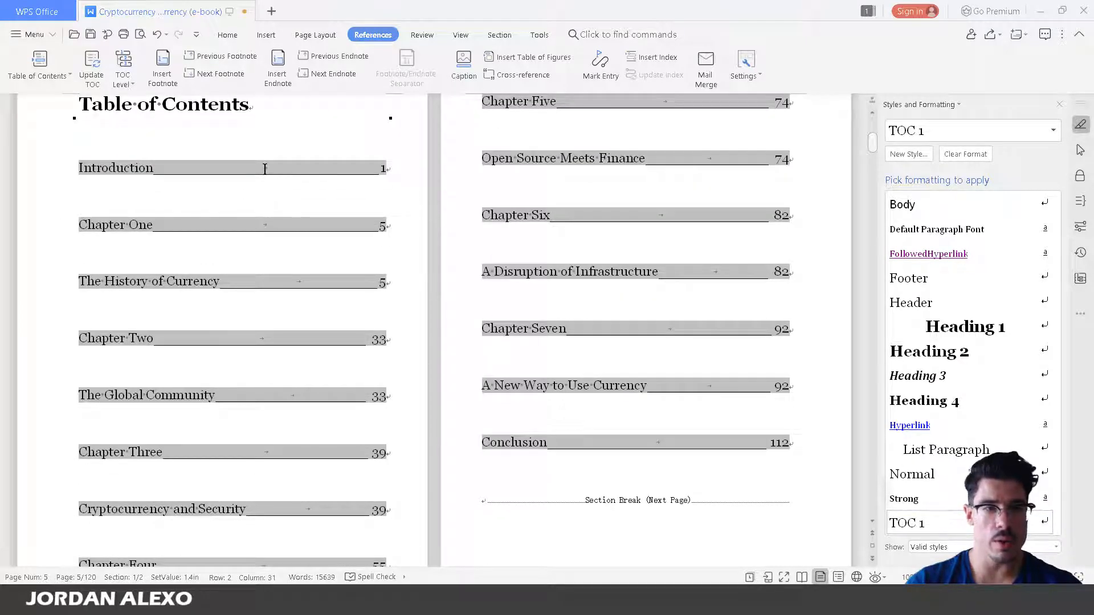
right_click(265, 170)
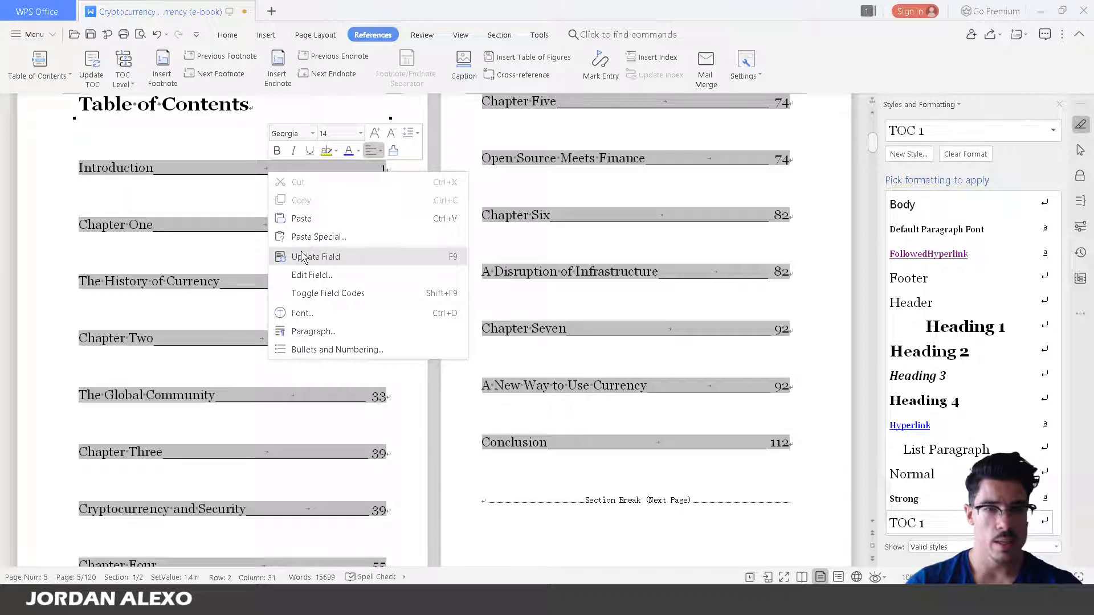
click(91, 136)
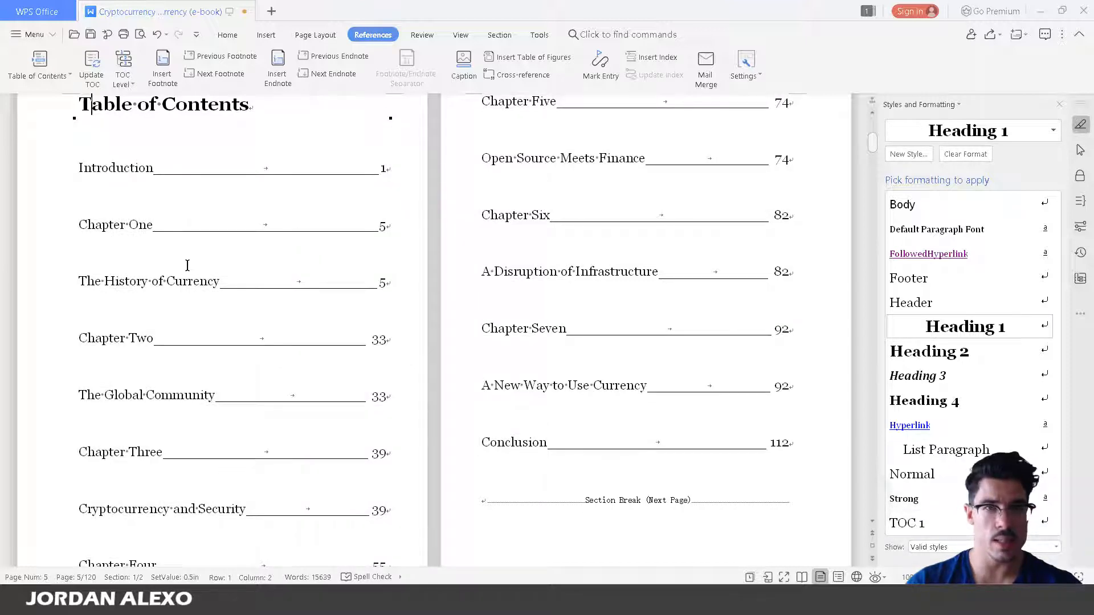
Step: Insert an additional page break at the end of the title page, leaving a blank page before the copyright text
scroll(187, 266, up, 5)
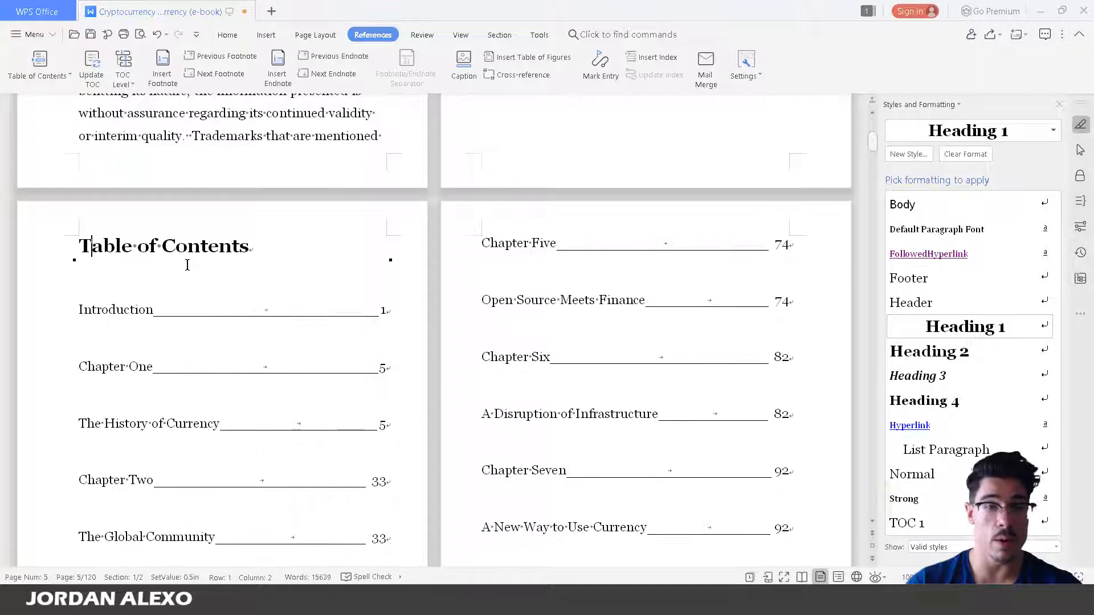
scroll(188, 263, up, 10)
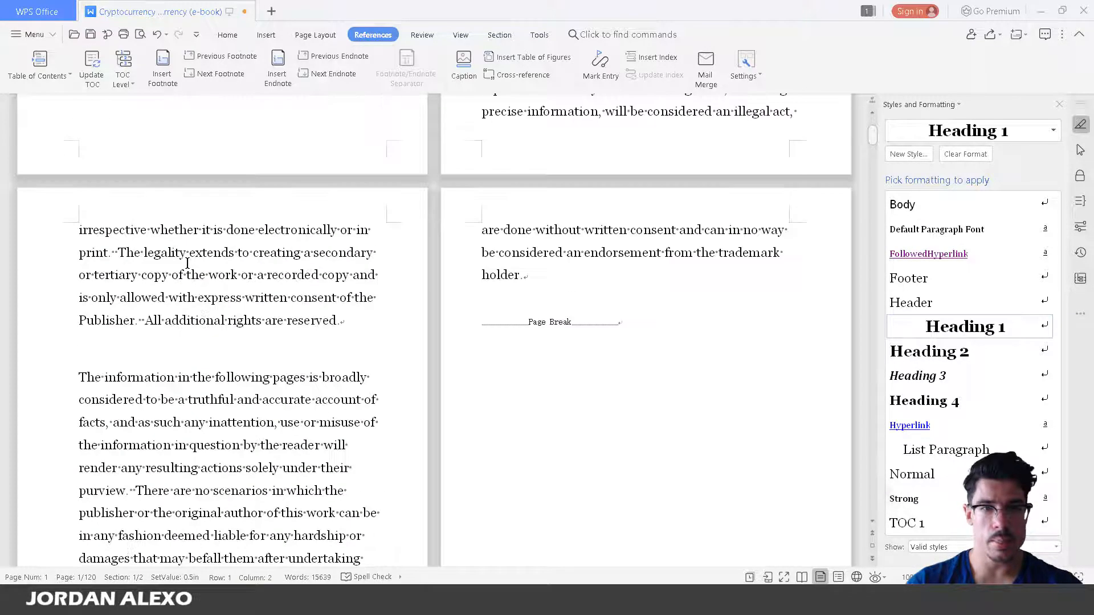
scroll(187, 262, up, 10)
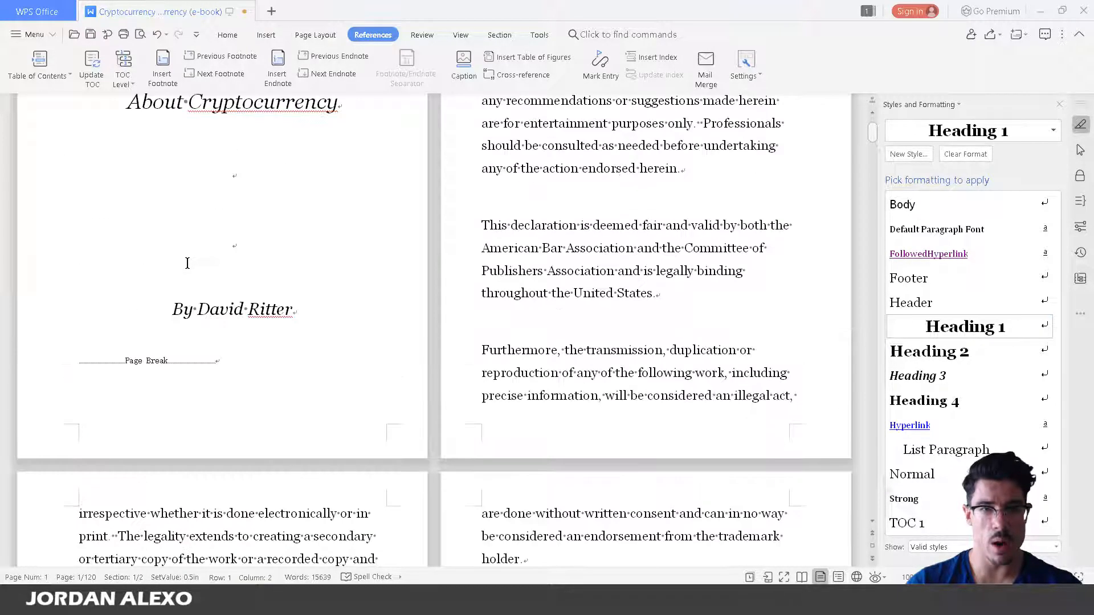
scroll(188, 259, down, 3)
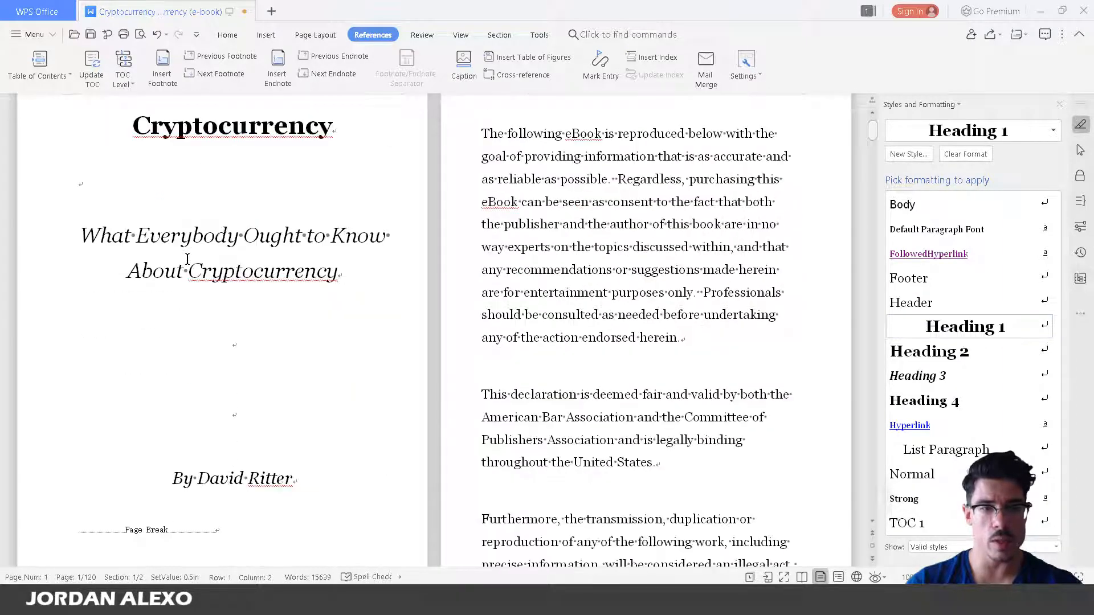
scroll(354, 298, up, 2)
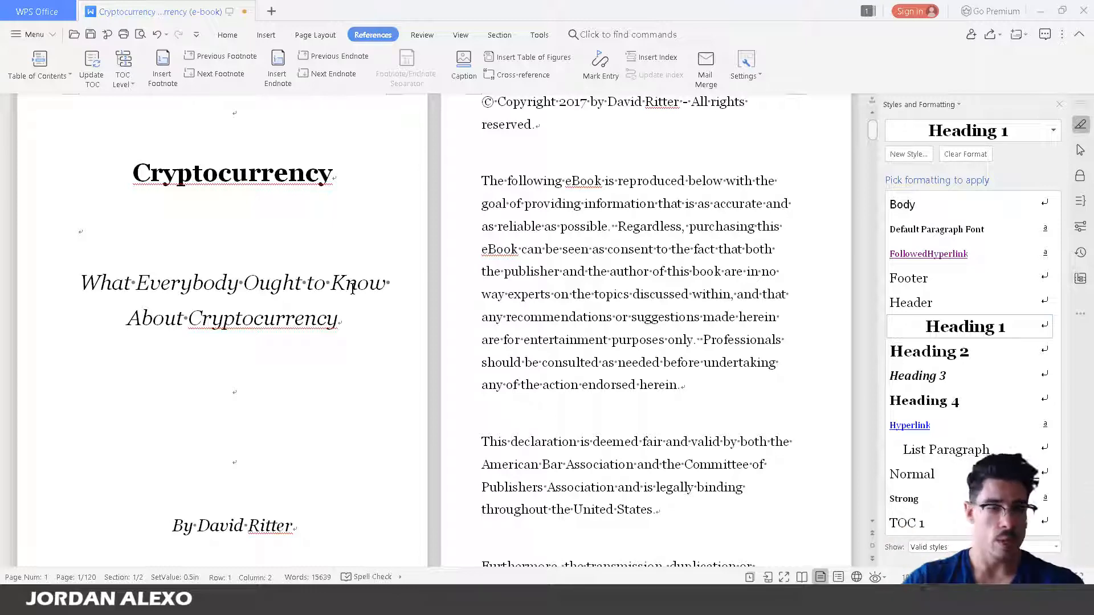
scroll(313, 304, down, 3)
click(267, 388)
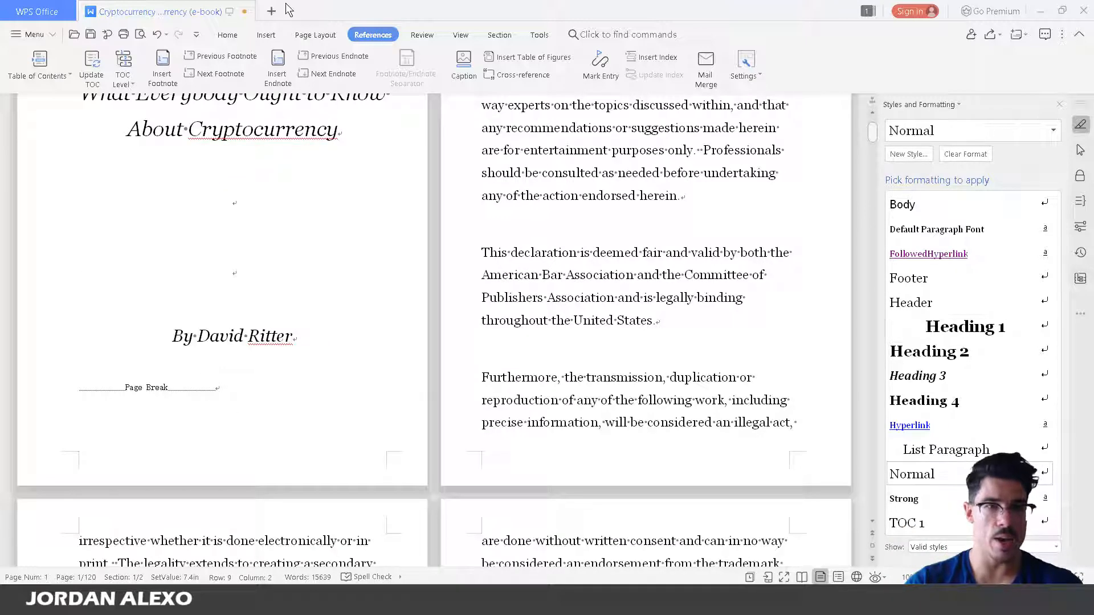
click(265, 35)
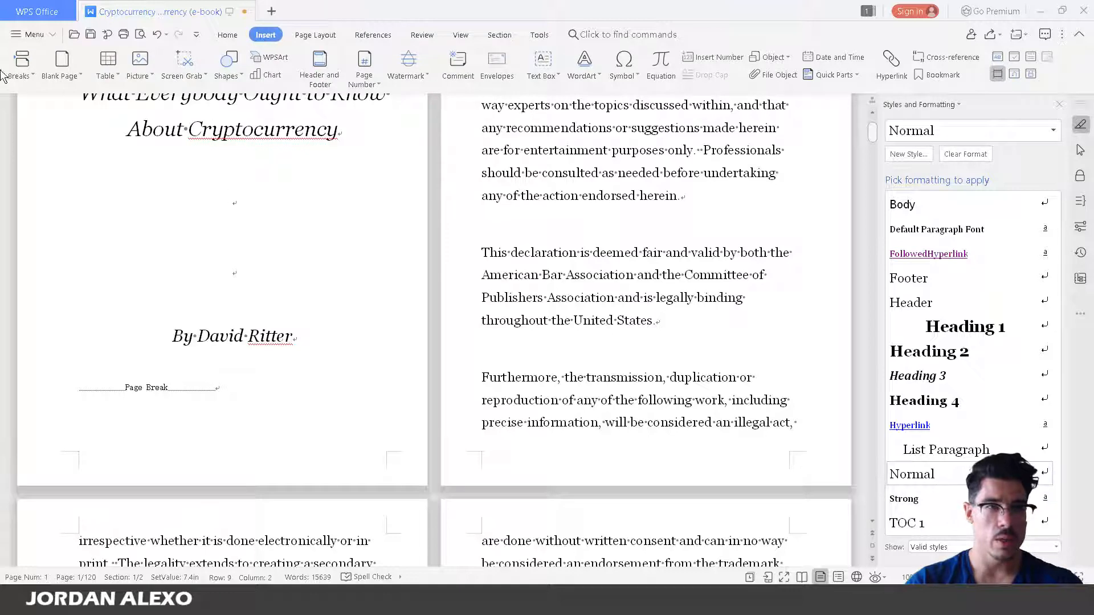
click(9, 86)
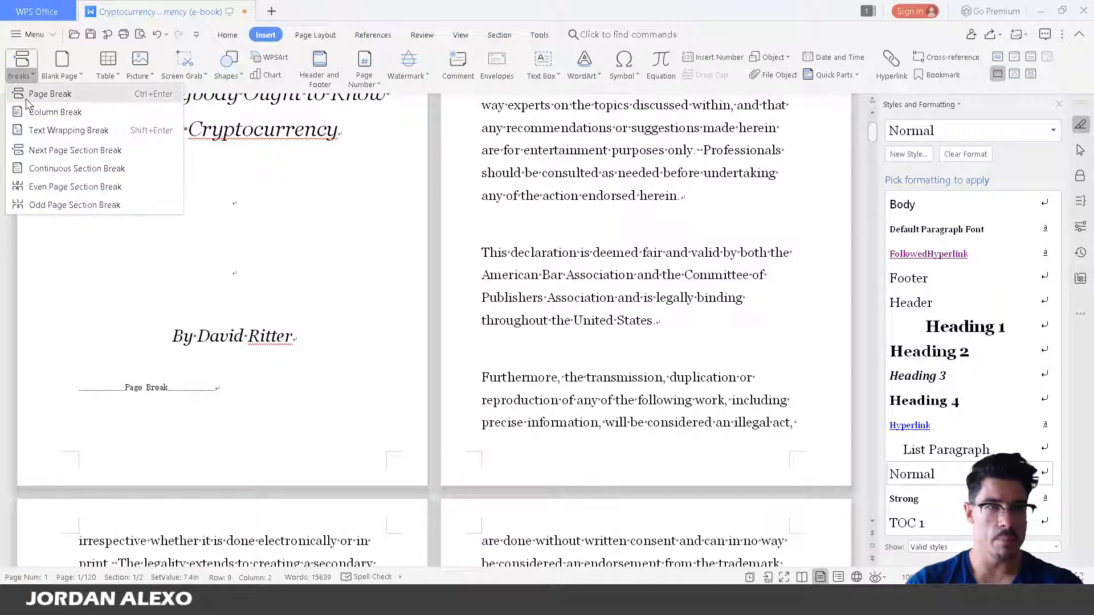
click(29, 92)
scroll(561, 252, up, 5)
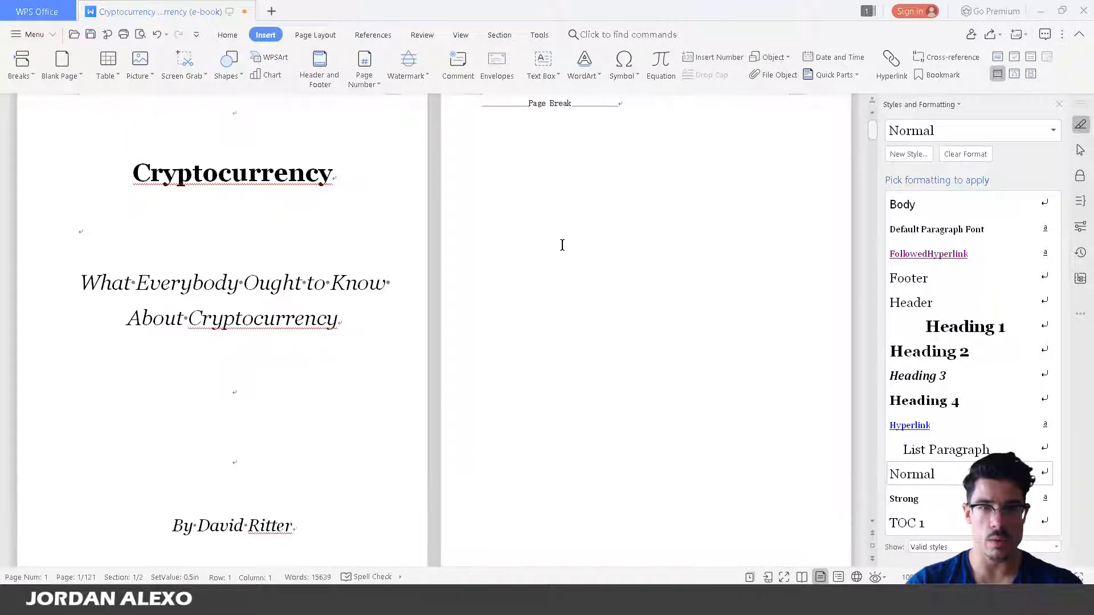
scroll(561, 319, down, 3)
scroll(561, 322, down, 2)
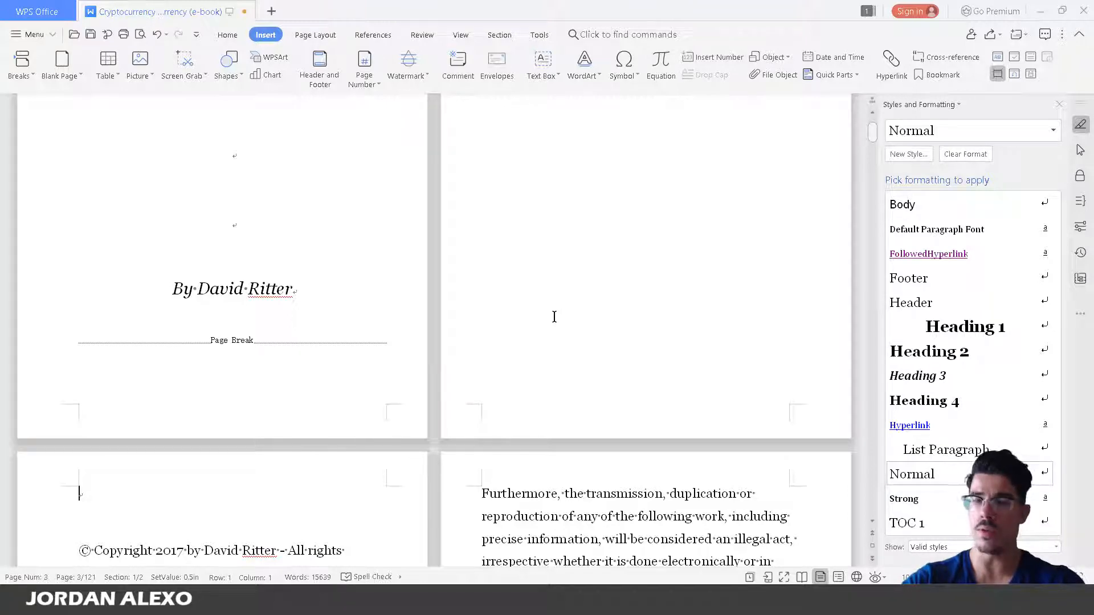
Step: Remove the empty paragraph above the copyright notice so the notice starts at the head of its page
scroll(554, 317, down, 7)
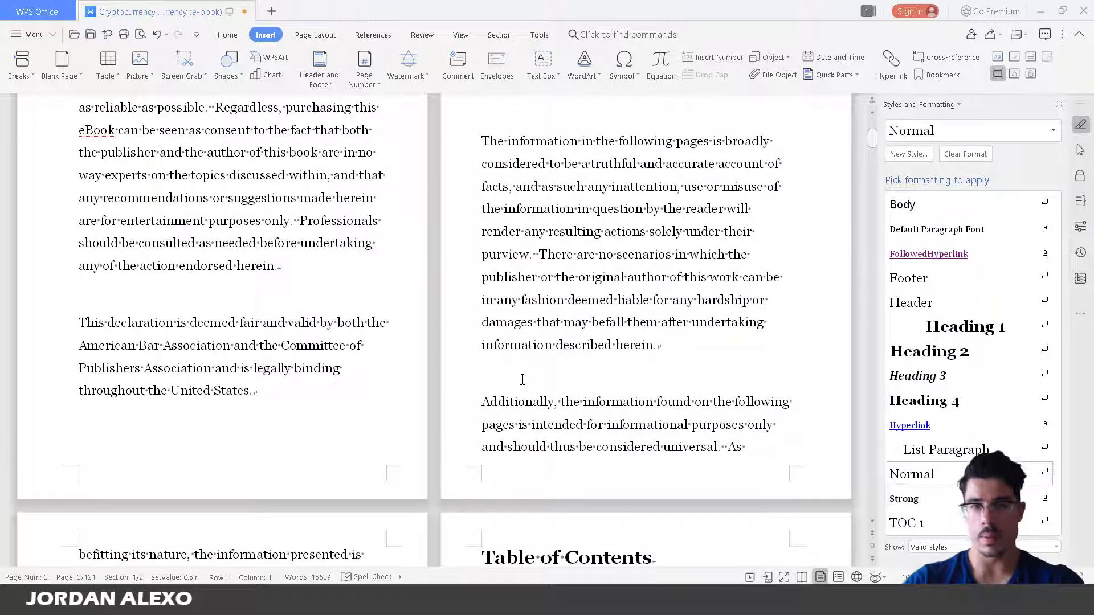
scroll(522, 379, down, 2)
scroll(514, 391, up, 6)
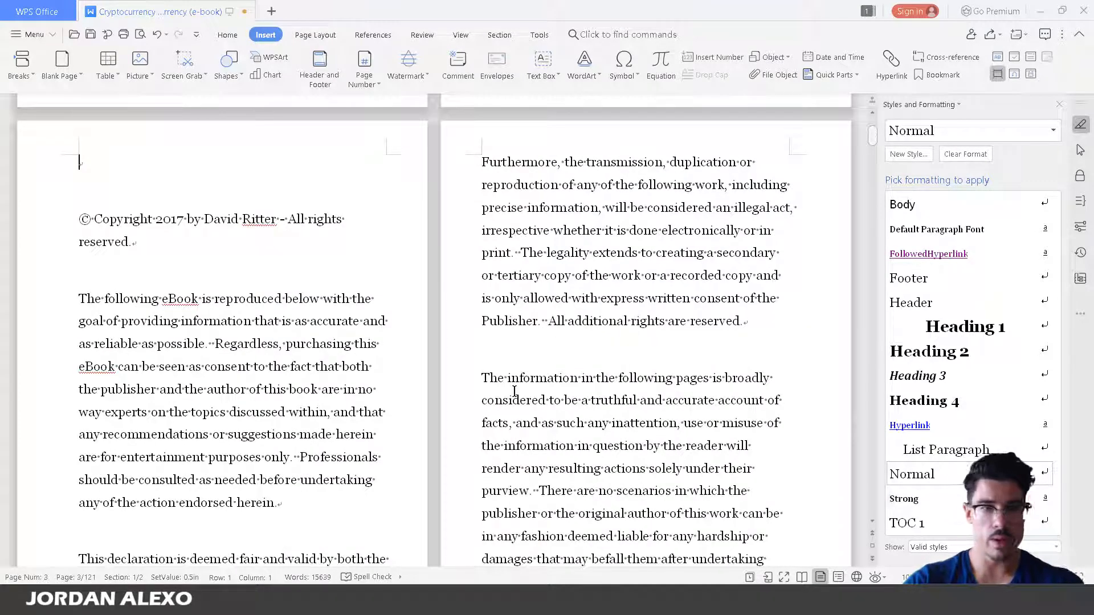
scroll(514, 391, down, 1)
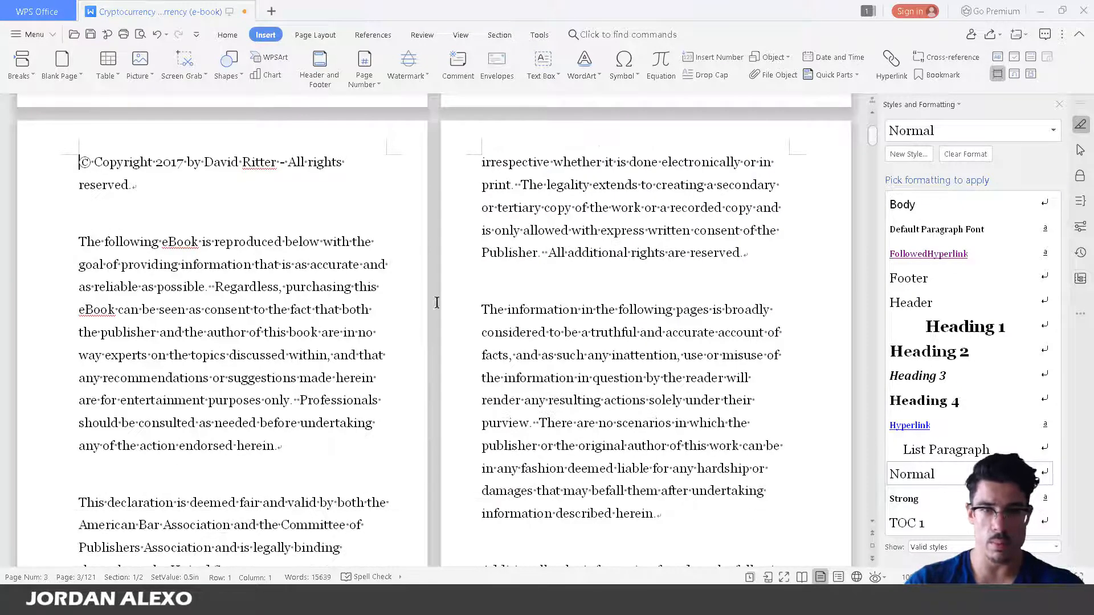
Step: Join the copyright paragraph starting "The information in the following pages" to the end of the one before it, separated by a space
scroll(349, 351, down, 2)
scroll(349, 352, down, 6)
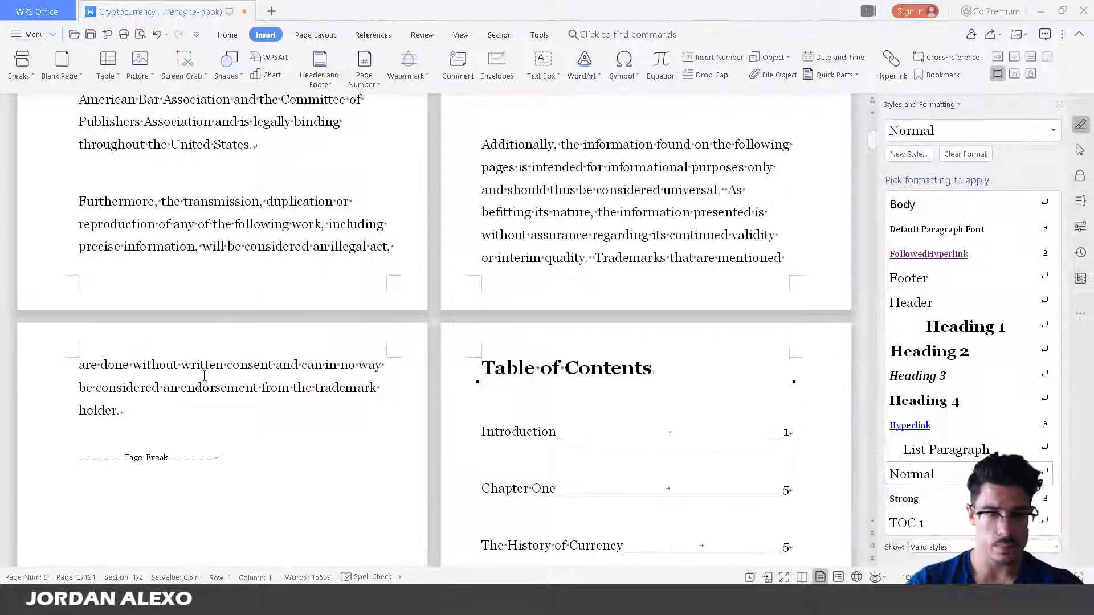
scroll(188, 405, up, 4)
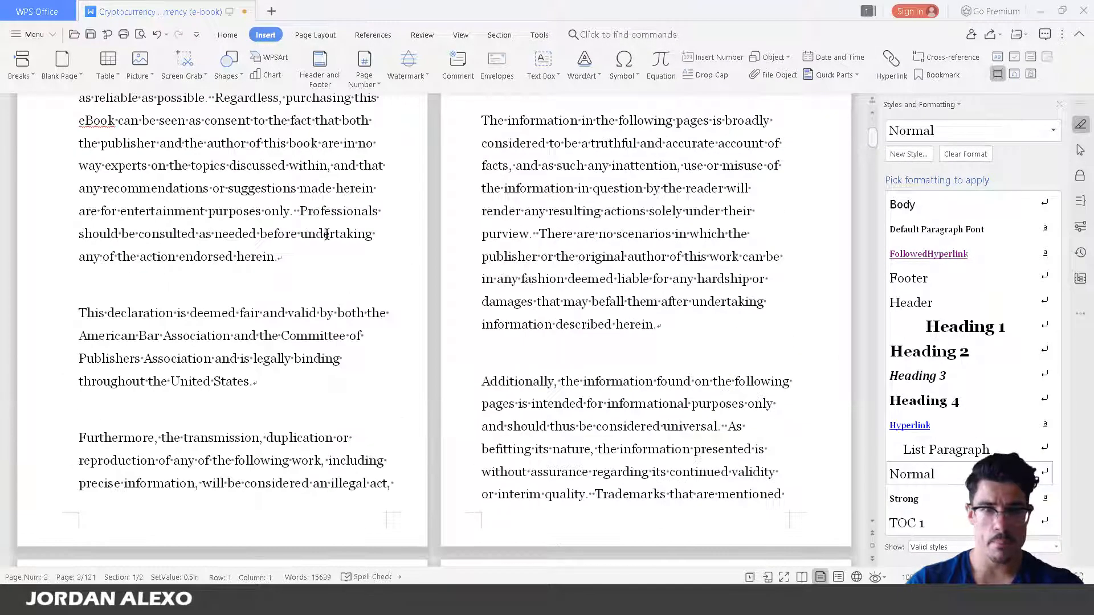
click(290, 190)
click(221, 31)
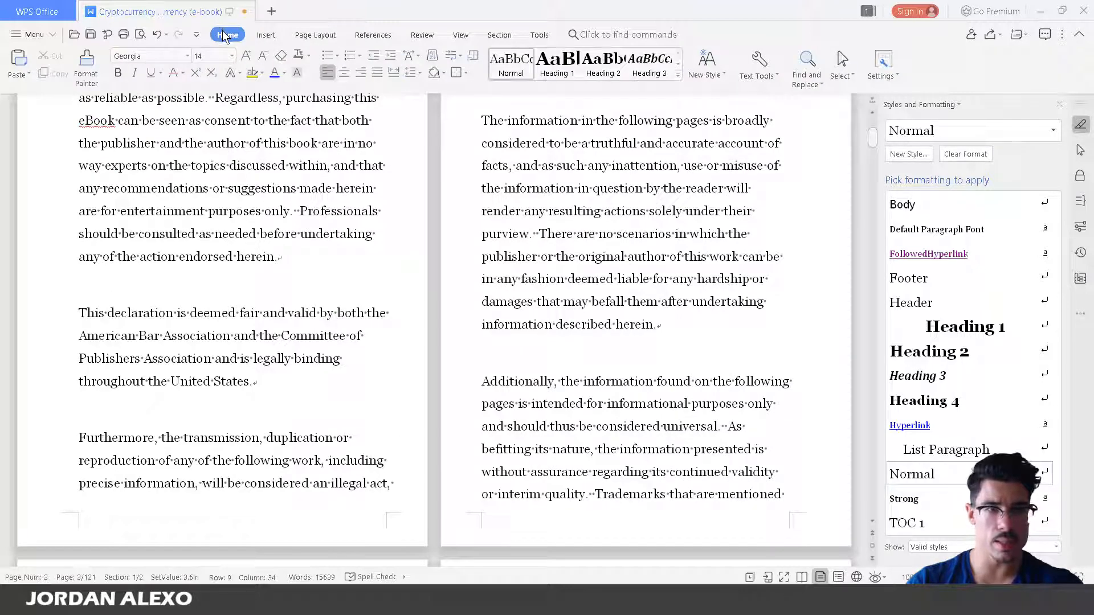
scroll(267, 318, up, 3)
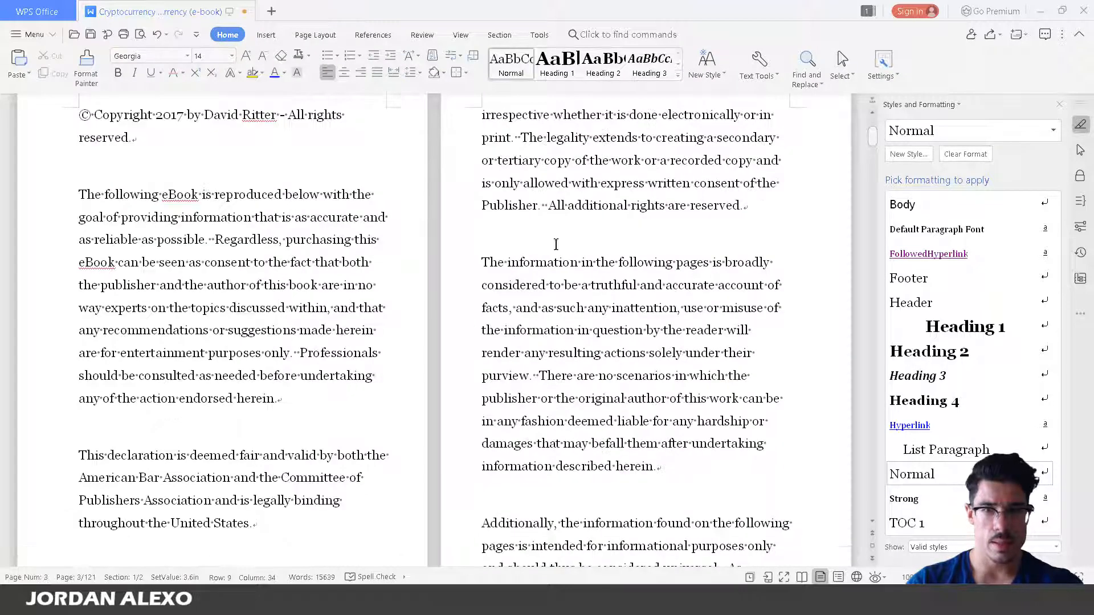
click(761, 206)
key(Delete)
key(Delete)
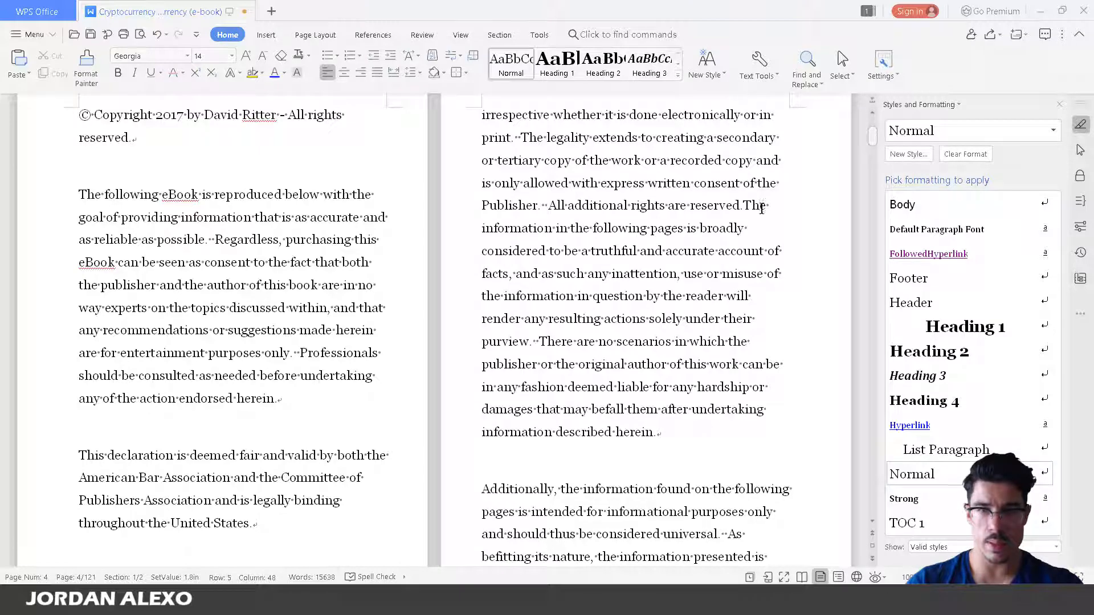
key(Return)
key(Return)
key(BackSpace)
key(BackSpace)
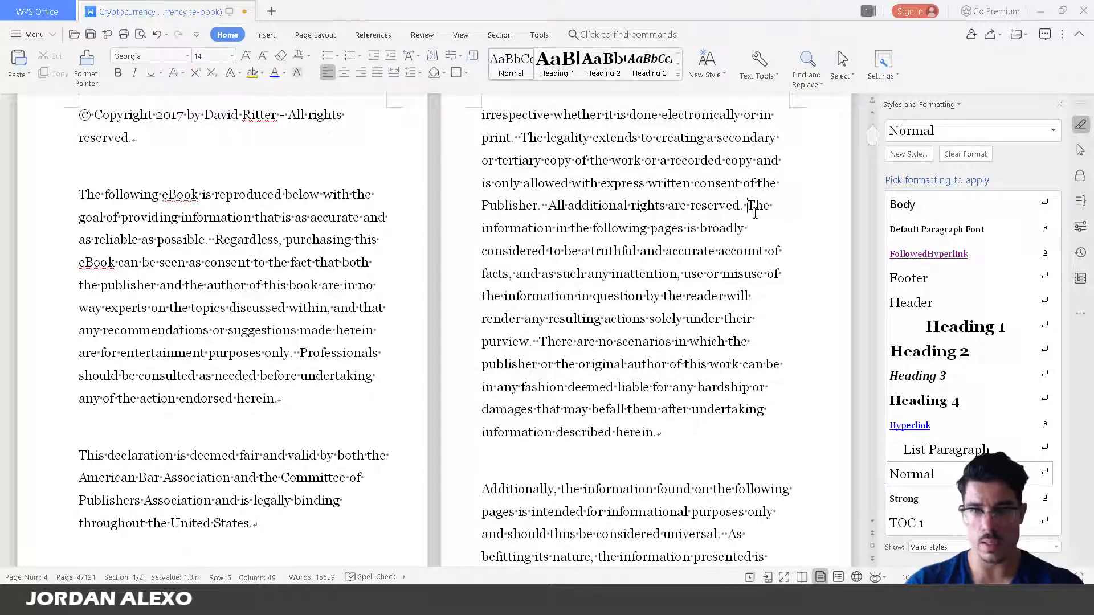
Step: Join the paragraph starting "Additionally" to the end of the preceding copyright paragraph, separated by a space
click(705, 431)
key(Delete)
key(Delete)
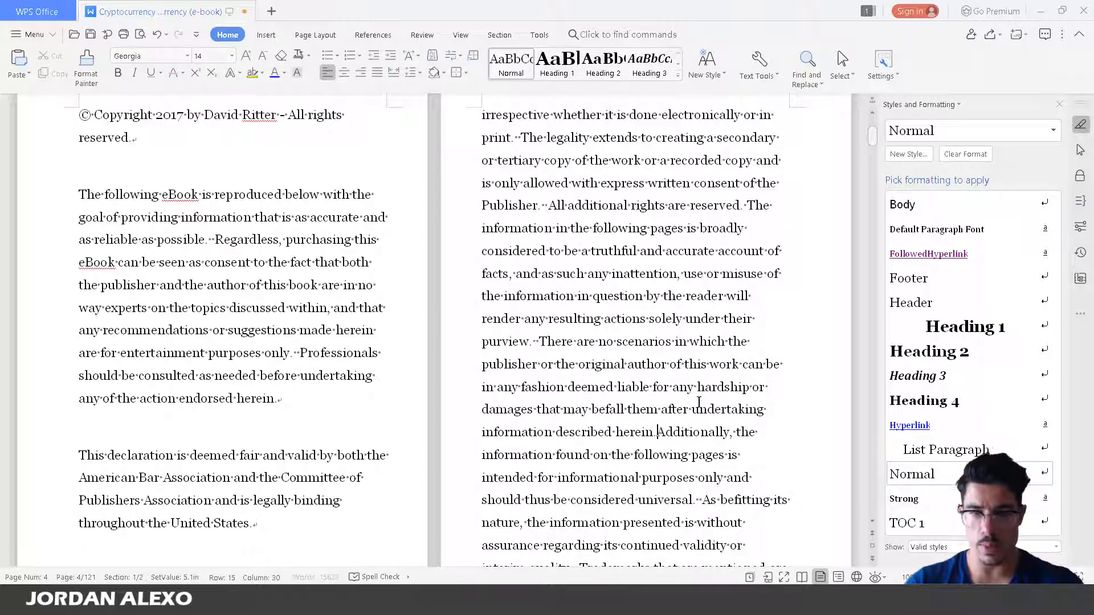
scroll(699, 402, down, 4)
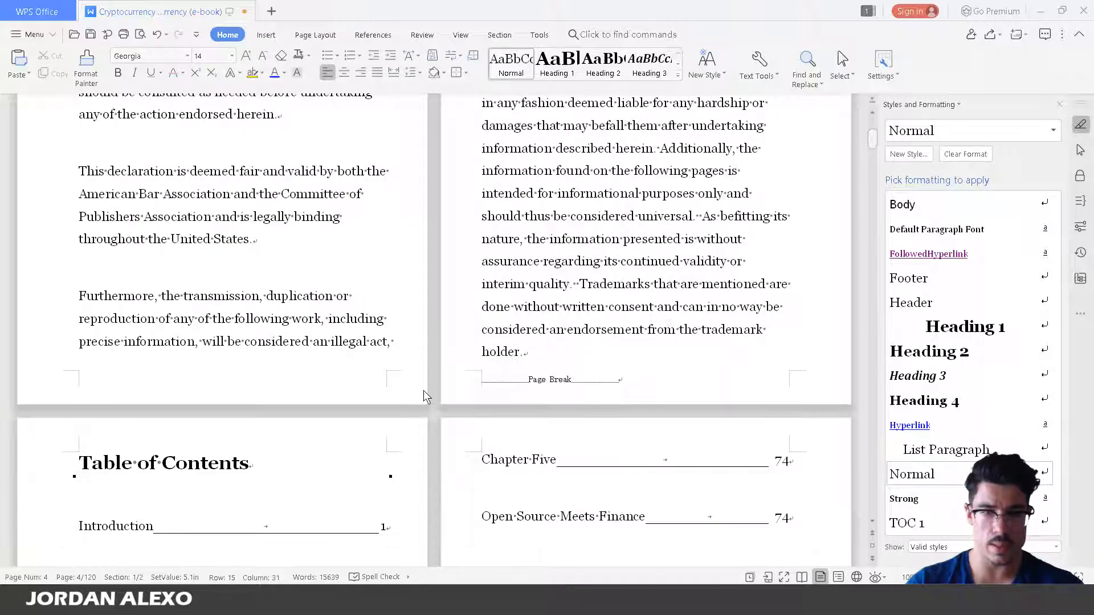
scroll(423, 391, down, 1)
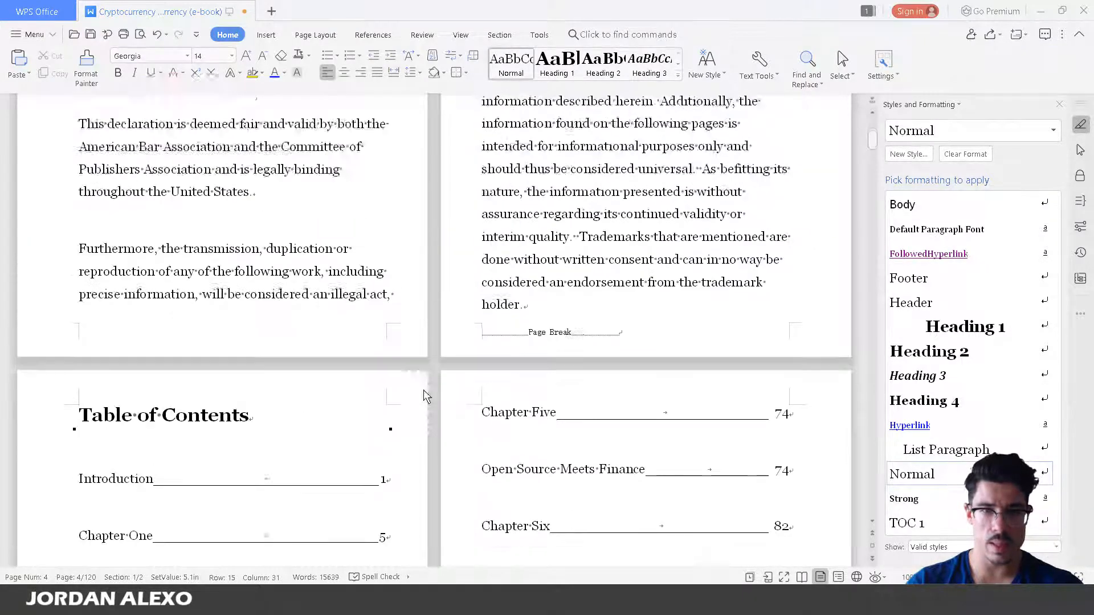
Step: Review how the title page, blank page, copyright text, table of contents and Introduction fall on their pages
scroll(423, 389, up, 9)
scroll(423, 389, up, 3)
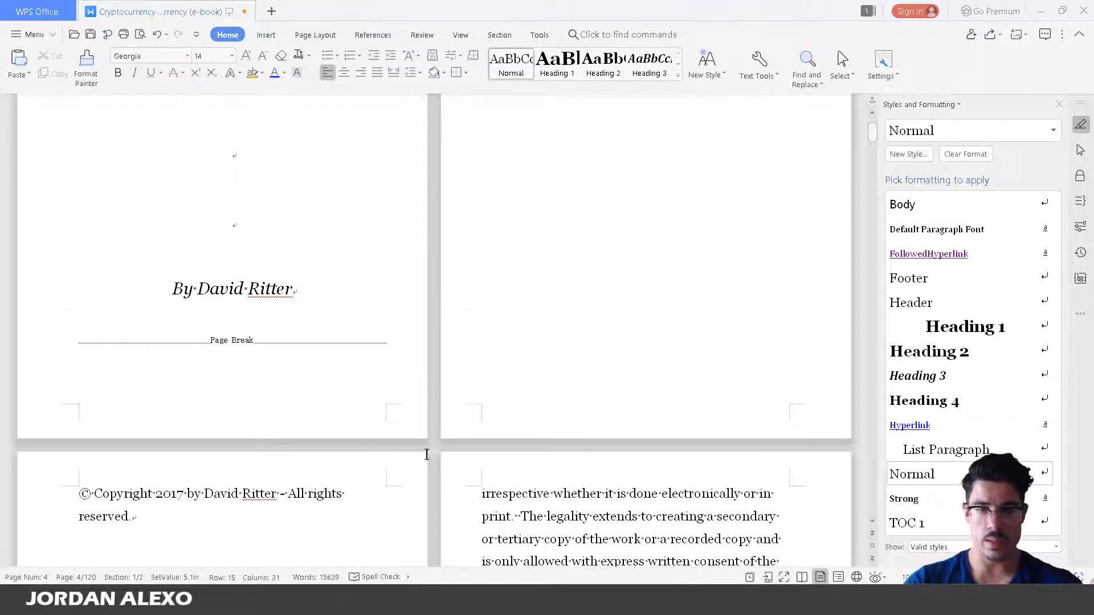
scroll(424, 454, down, 11)
scroll(644, 325, down, 1)
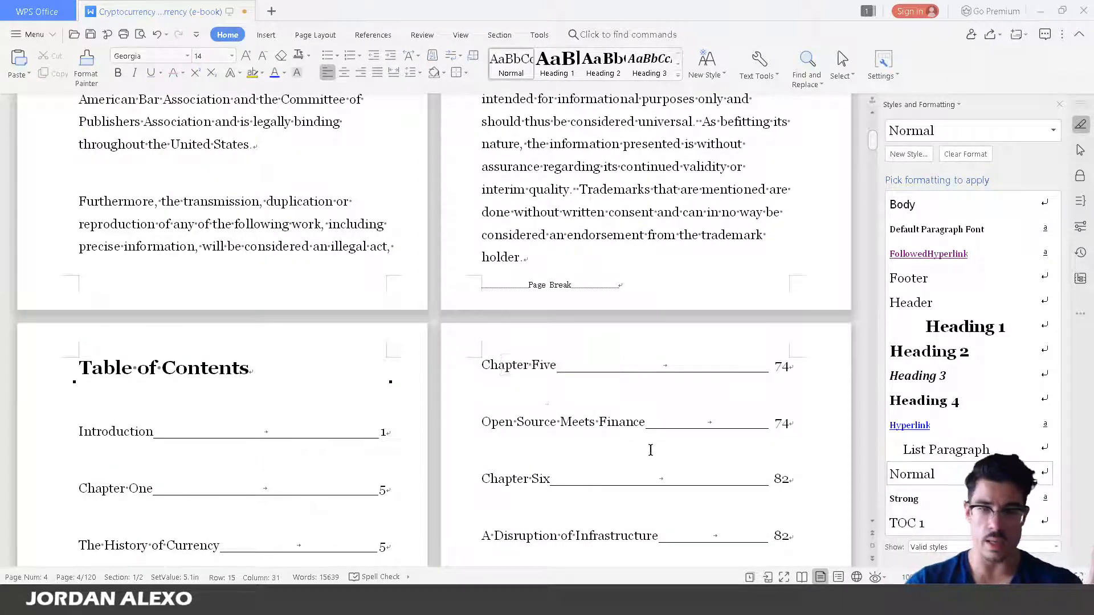
scroll(498, 346, down, 9)
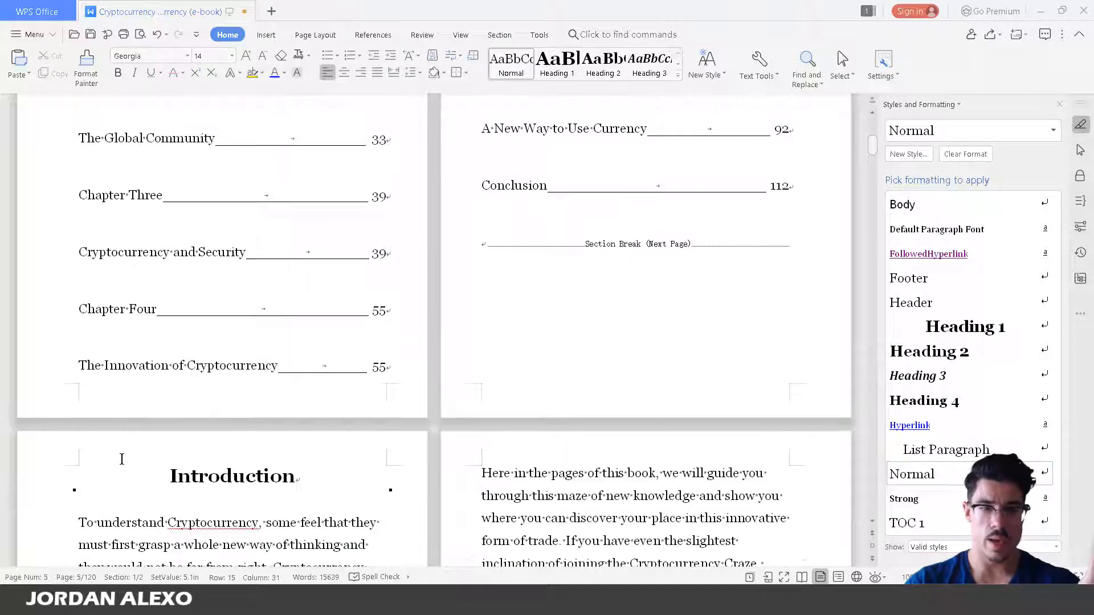
scroll(123, 456, down, 1)
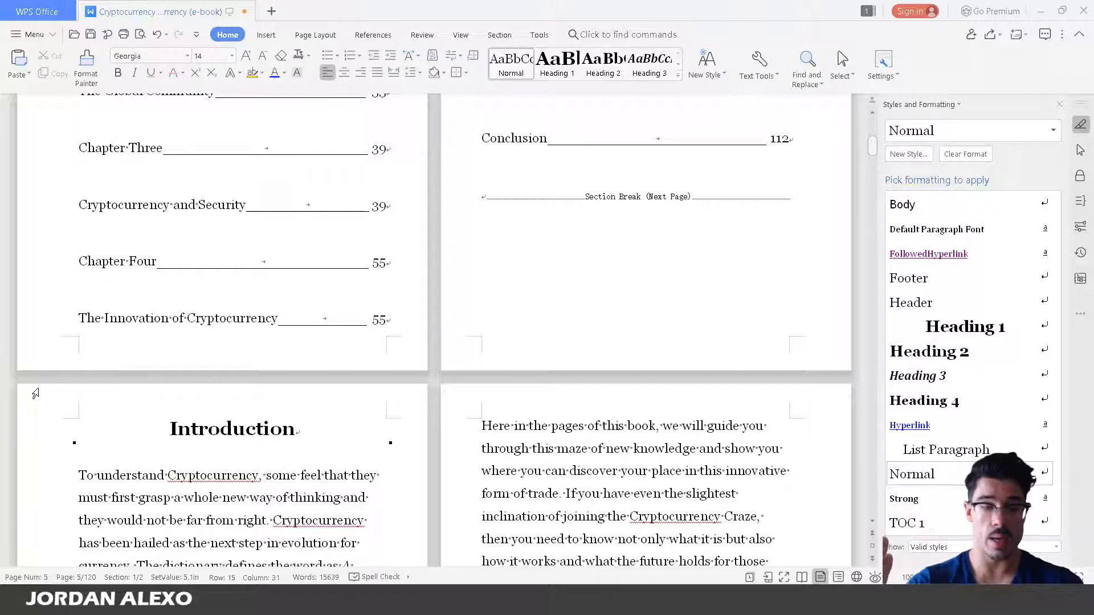
scroll(86, 356, down, 2)
scroll(93, 353, up, 5)
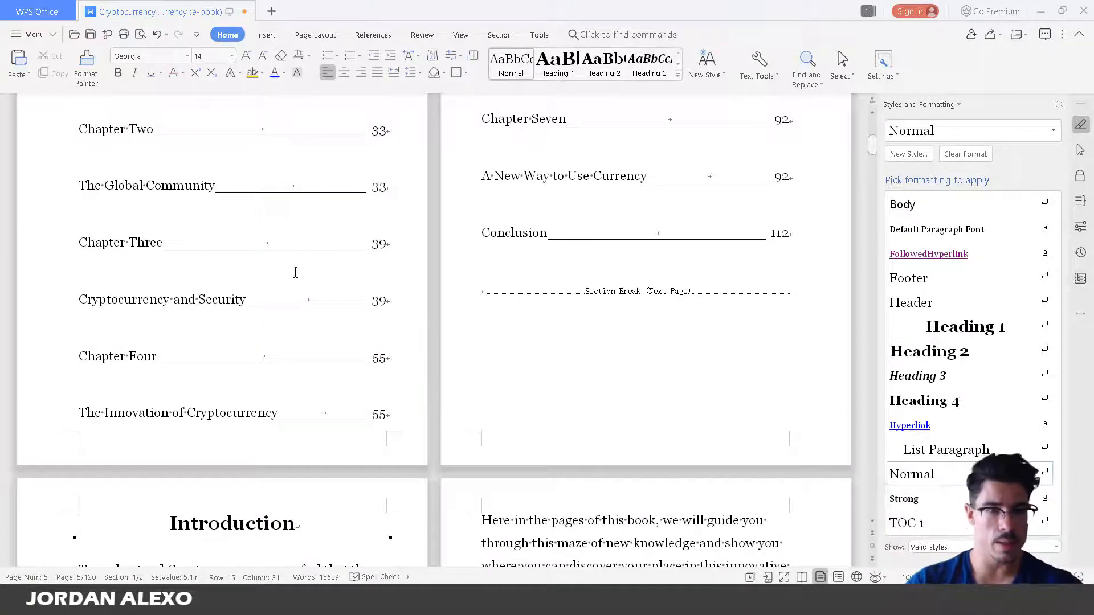
scroll(302, 320, up, 5)
scroll(330, 355, up, 20)
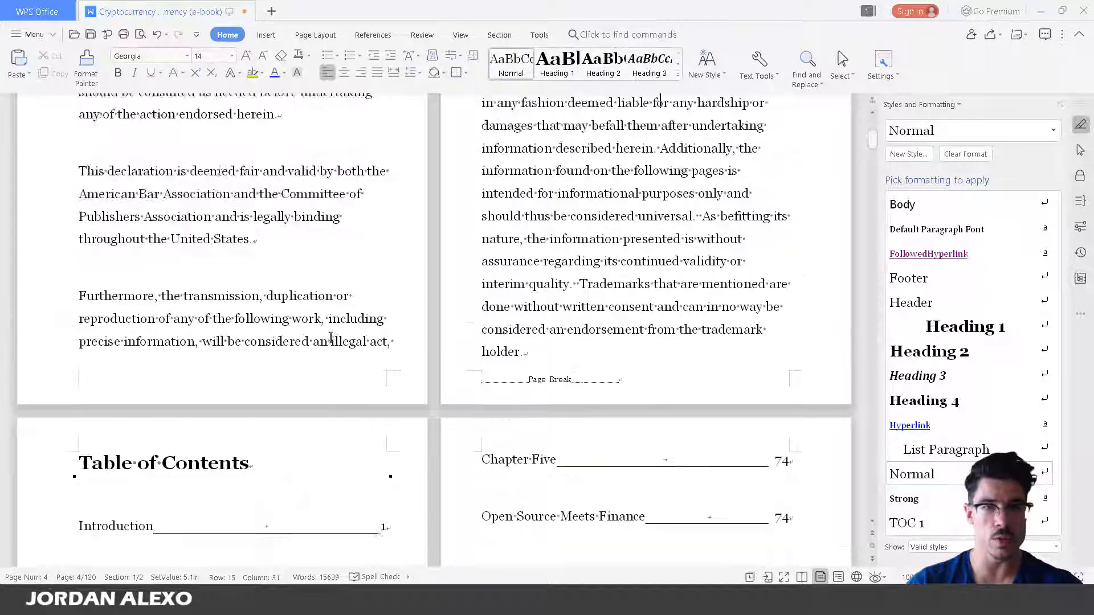
scroll(331, 336, up, 3)
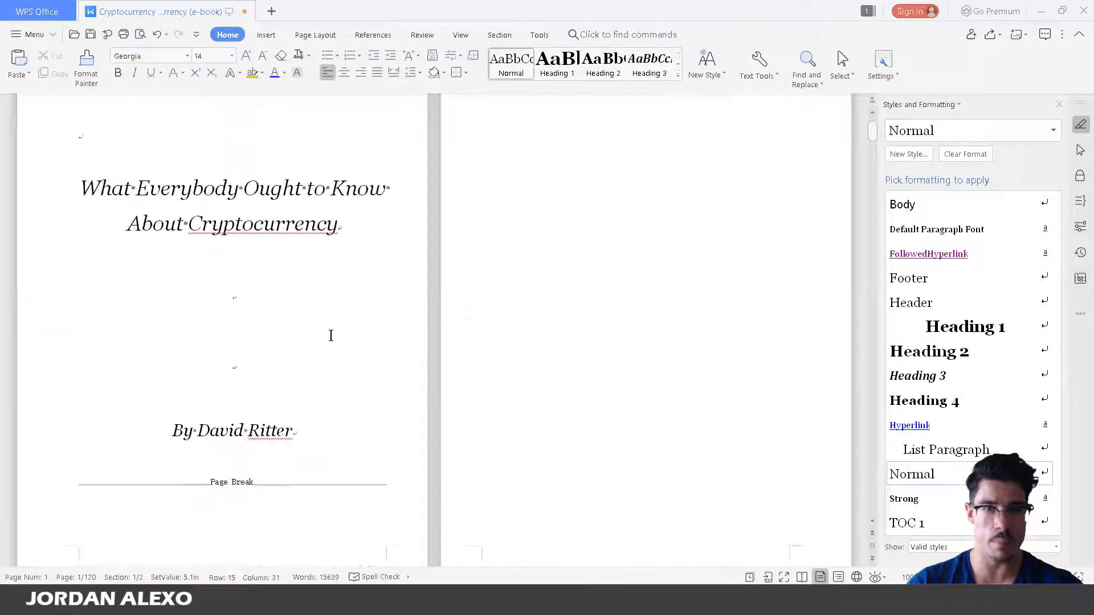
scroll(331, 335, up, 2)
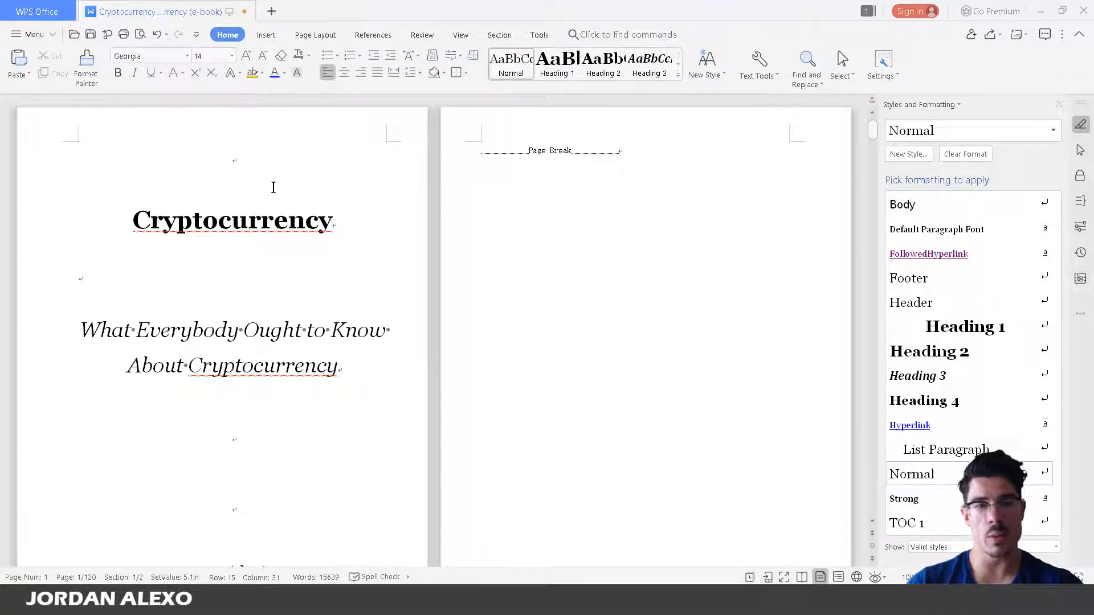
Step: Go through the book from the title page to the start of Chapter One, checking page breaks and page numbers
scroll(273, 188, down, 2)
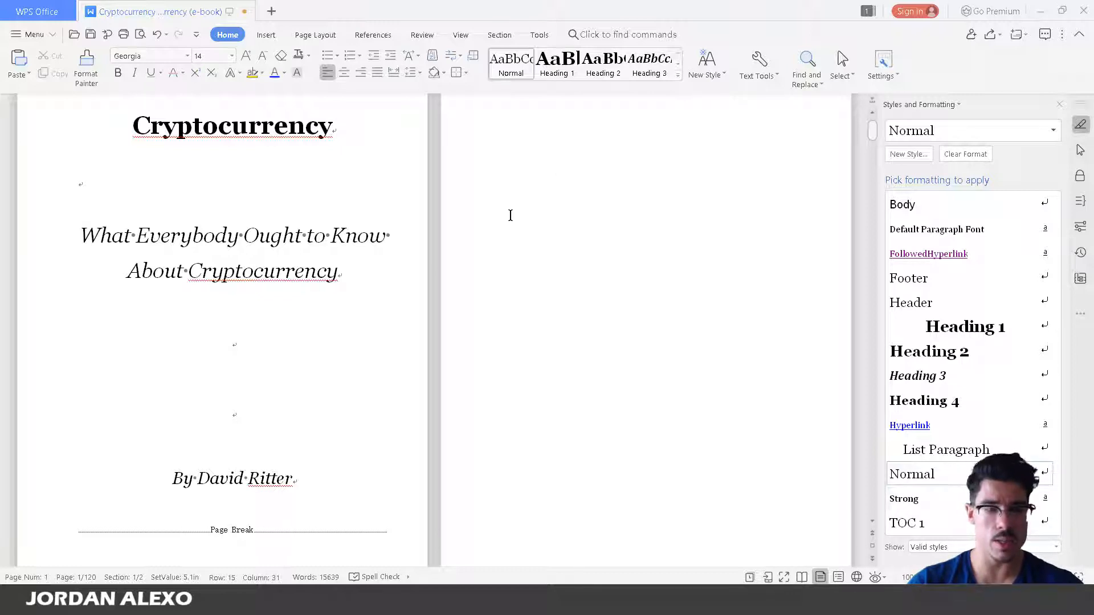
scroll(511, 215, down, 5)
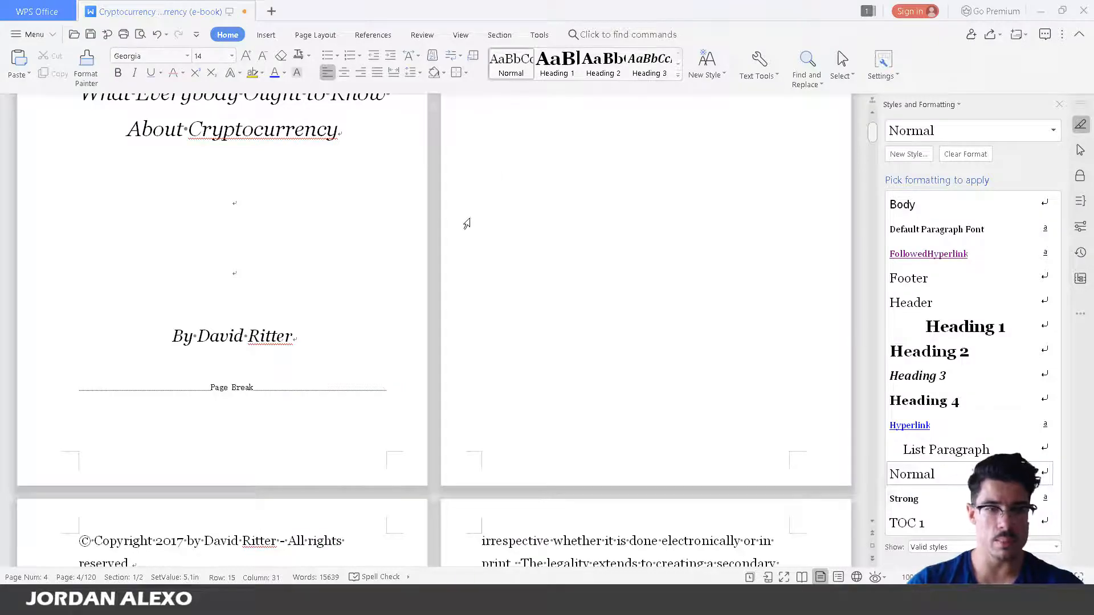
scroll(464, 222, down, 5)
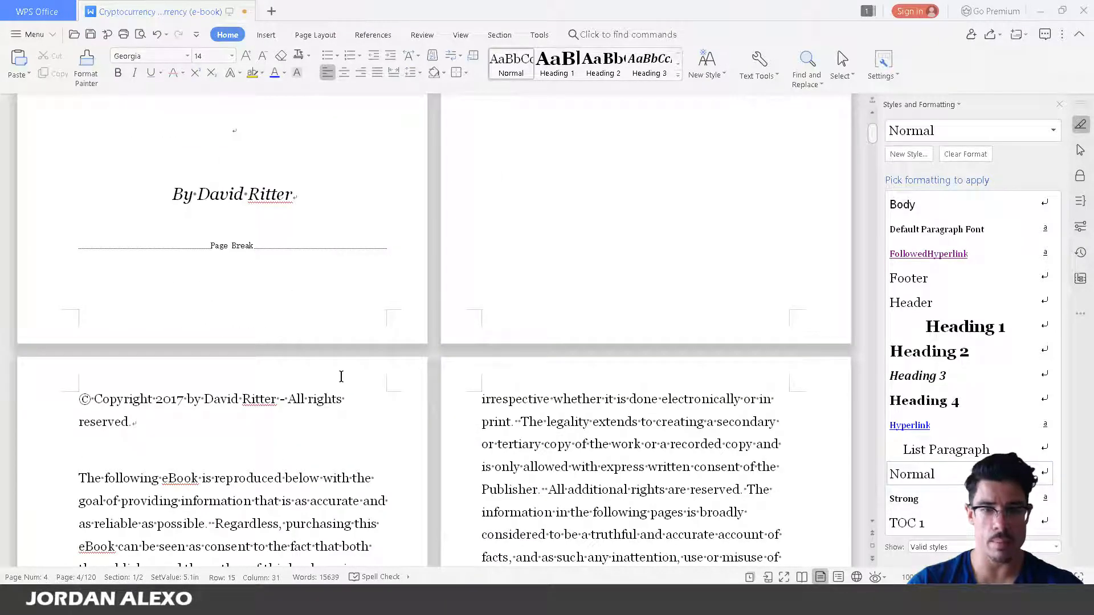
scroll(345, 376, down, 12)
scroll(381, 325, down, 5)
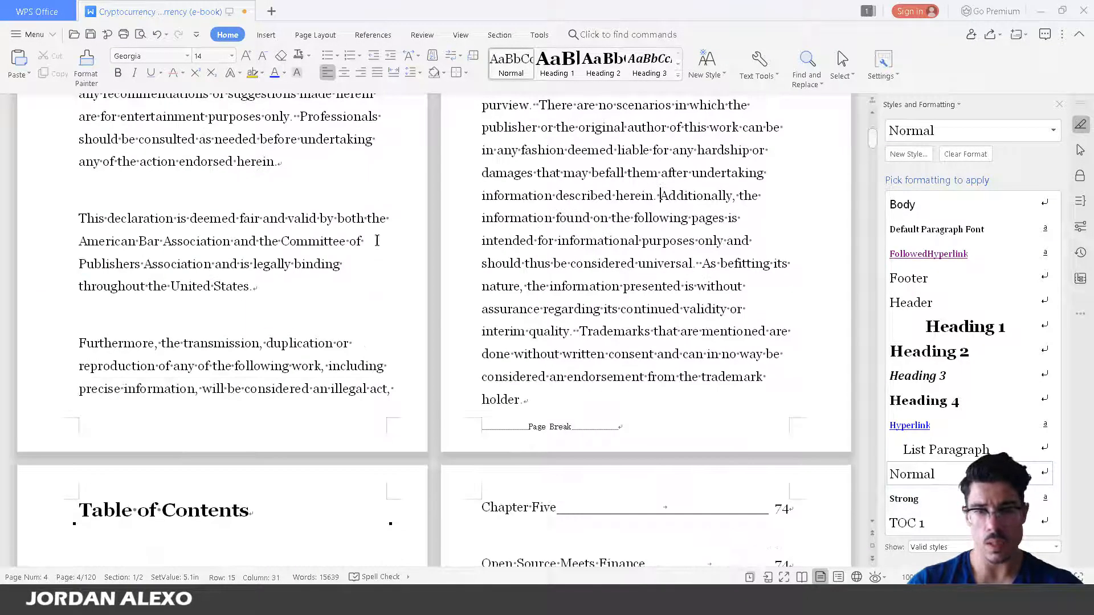
scroll(418, 290, down, 10)
scroll(409, 292, down, 12)
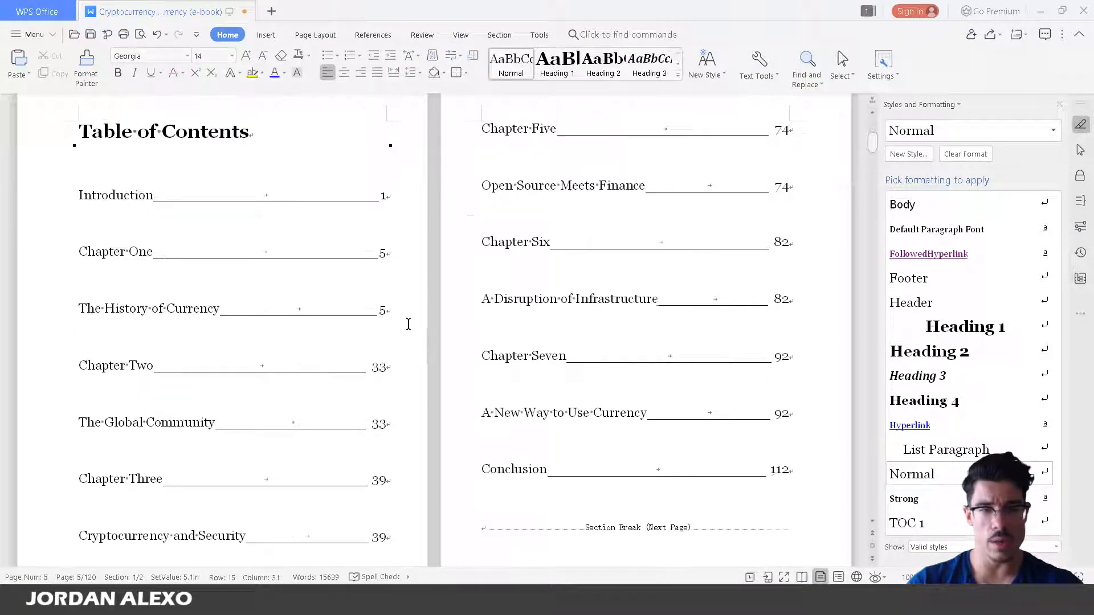
scroll(409, 323, down, 5)
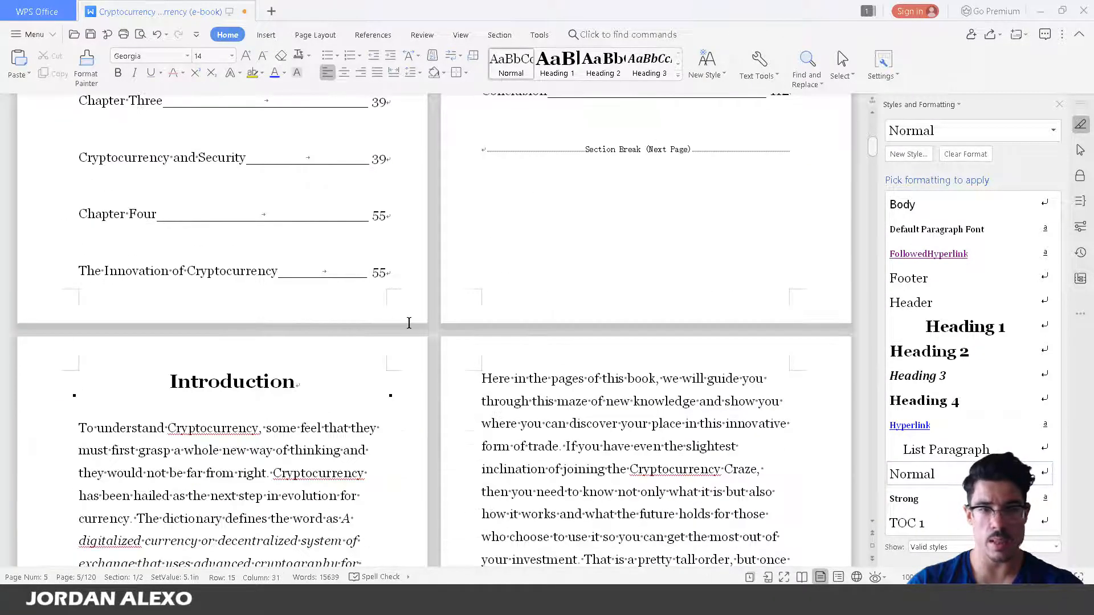
scroll(409, 321, down, 12)
scroll(403, 308, down, 7)
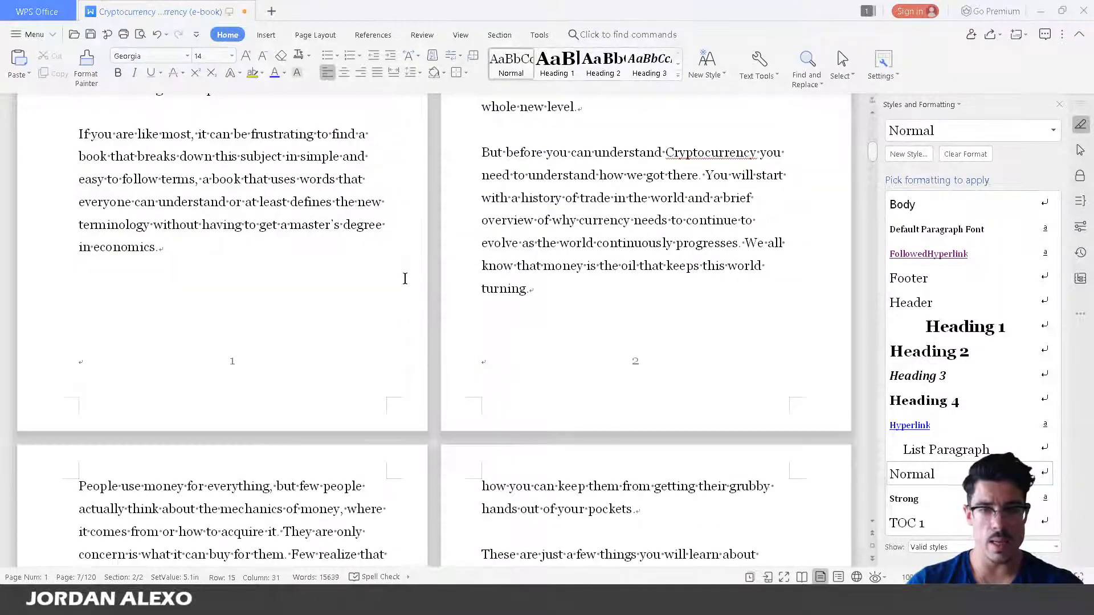
scroll(405, 276, down, 20)
scroll(404, 365, down, 7)
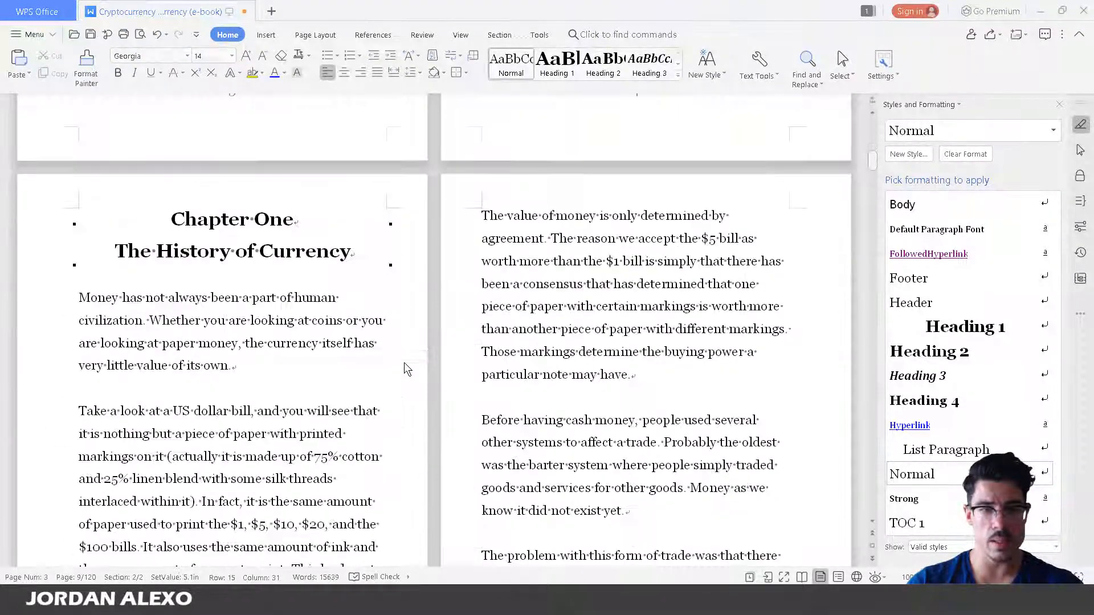
Step: Try to remove the paragraph mark between the Introduction's last line and the page break before Chapter One, and undo the deletion
scroll(404, 366, up, 7)
scroll(383, 196, up, 10)
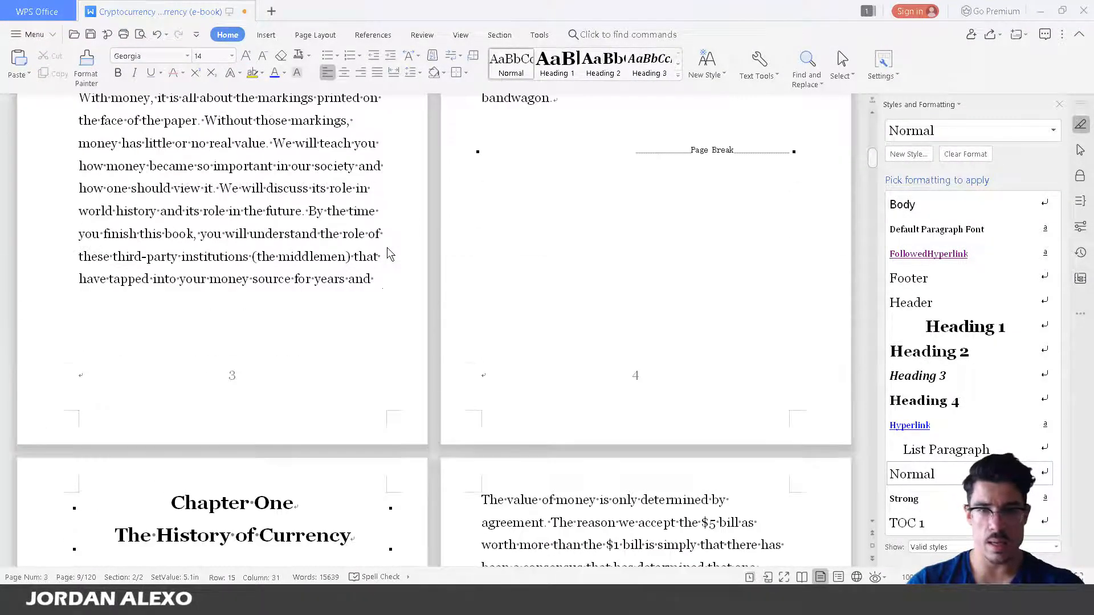
click(655, 292)
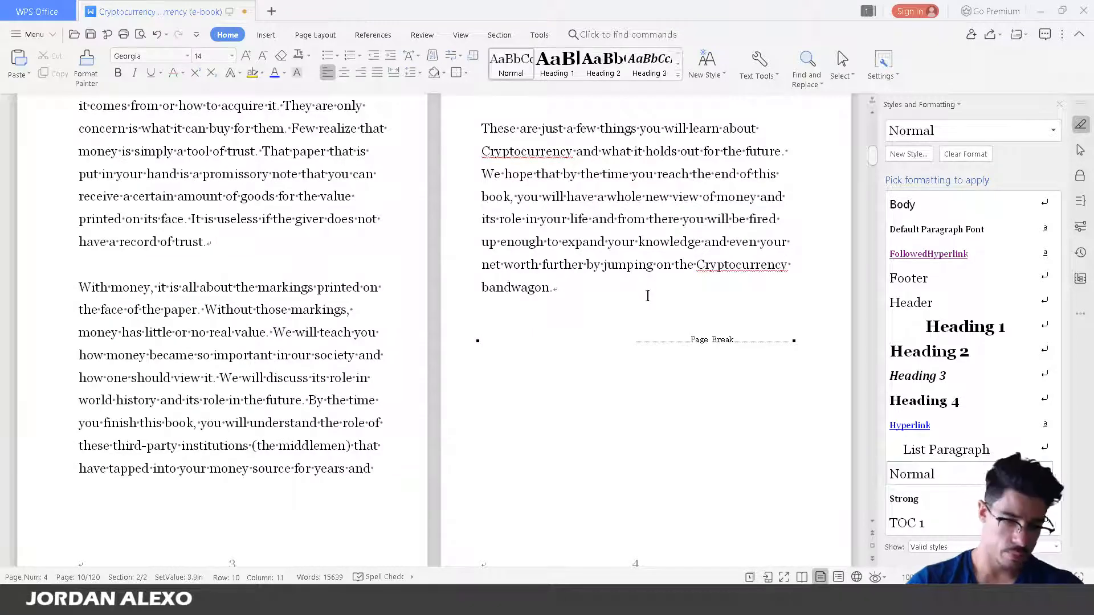
key(Delete)
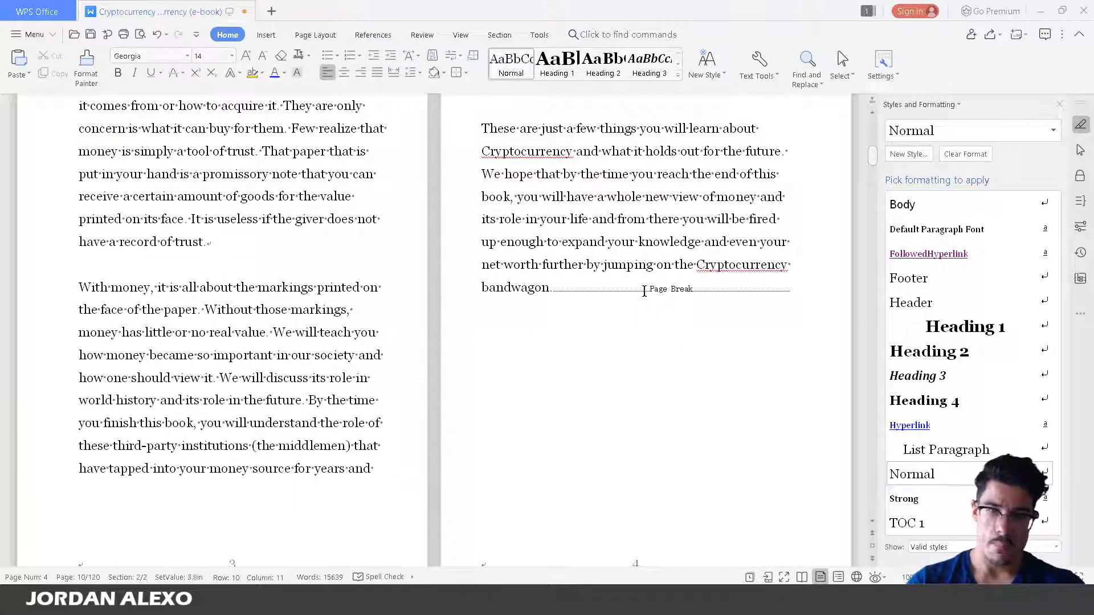
scroll(545, 220, down, 3)
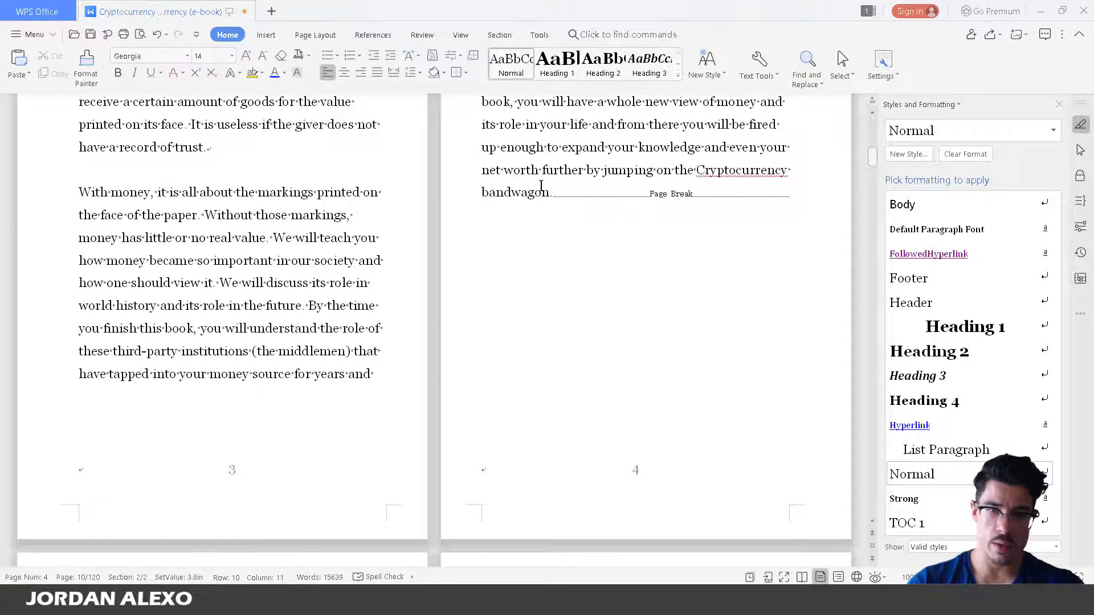
scroll(545, 220, up, 11)
scroll(537, 272, down, 11)
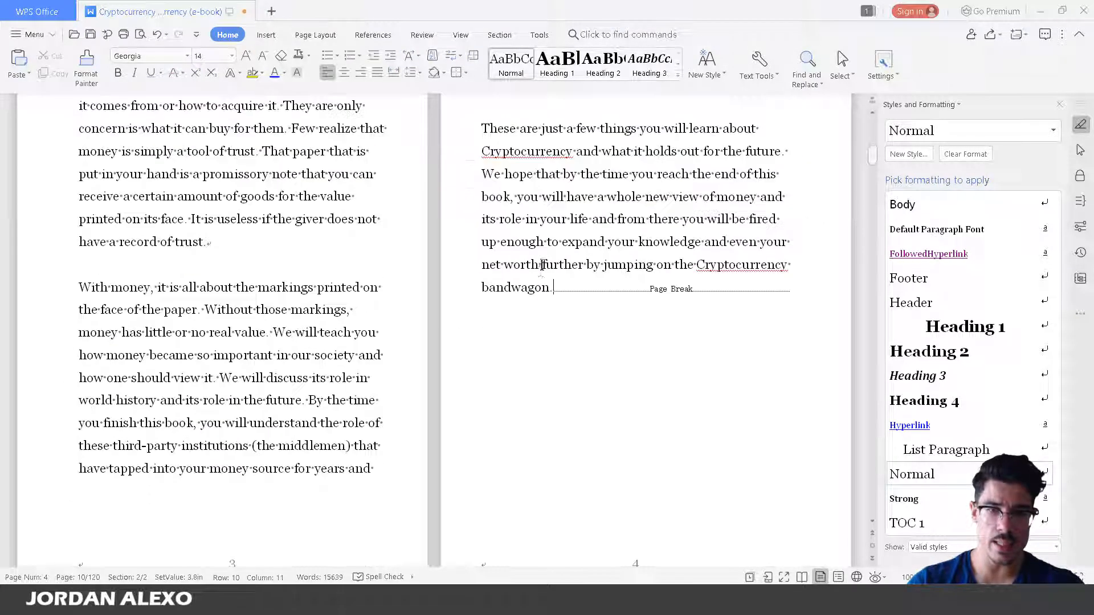
scroll(566, 178, down, 7)
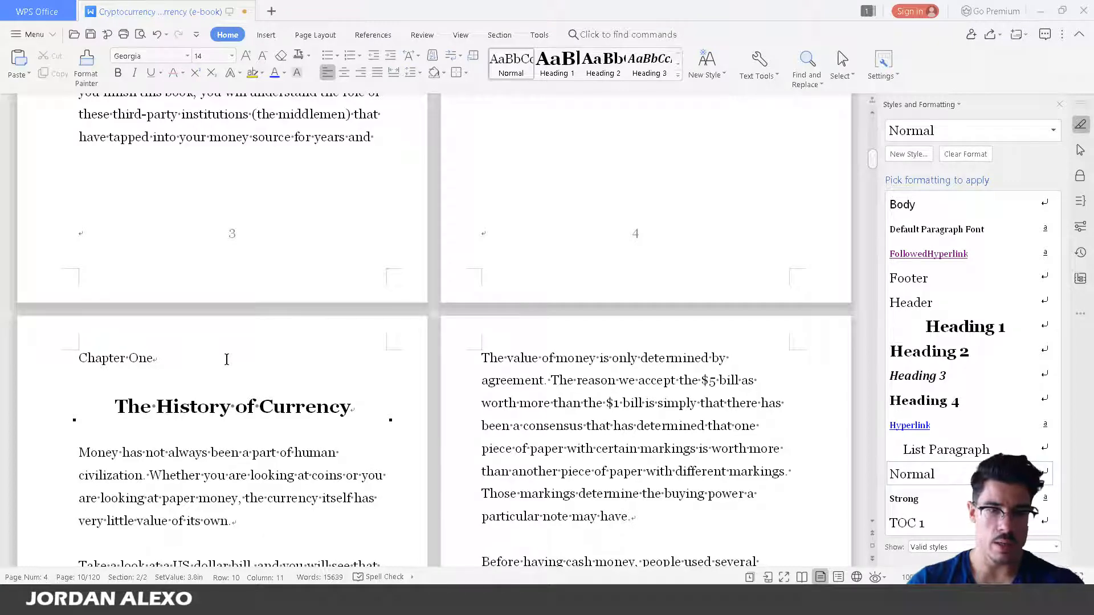
scroll(229, 352, up, 4)
scroll(234, 350, down, 1)
scroll(285, 330, up, 4)
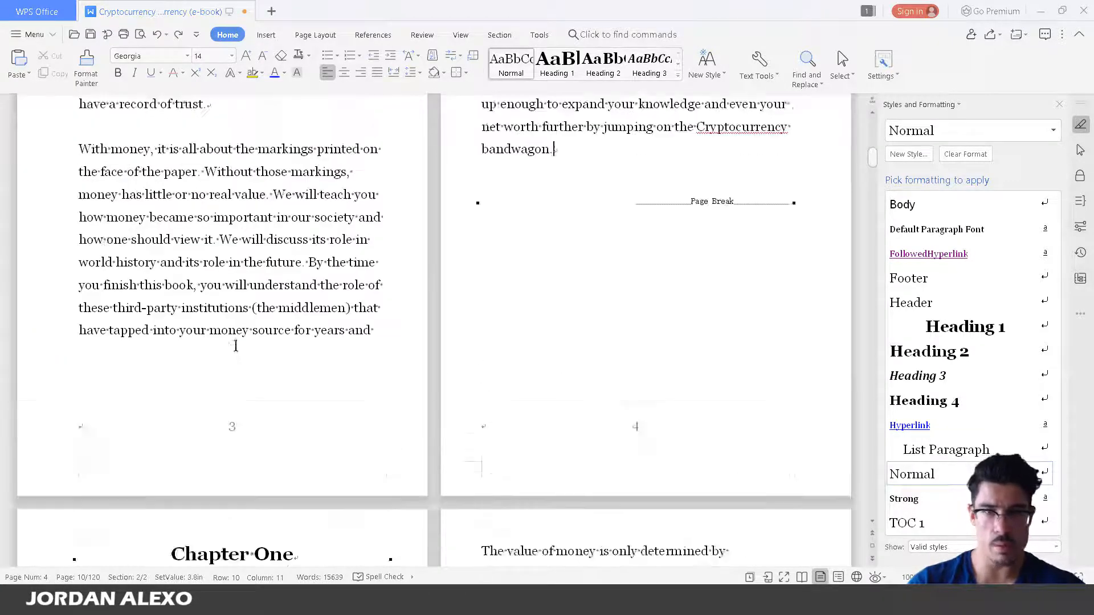
scroll(379, 322, down, 8)
scroll(538, 309, up, 7)
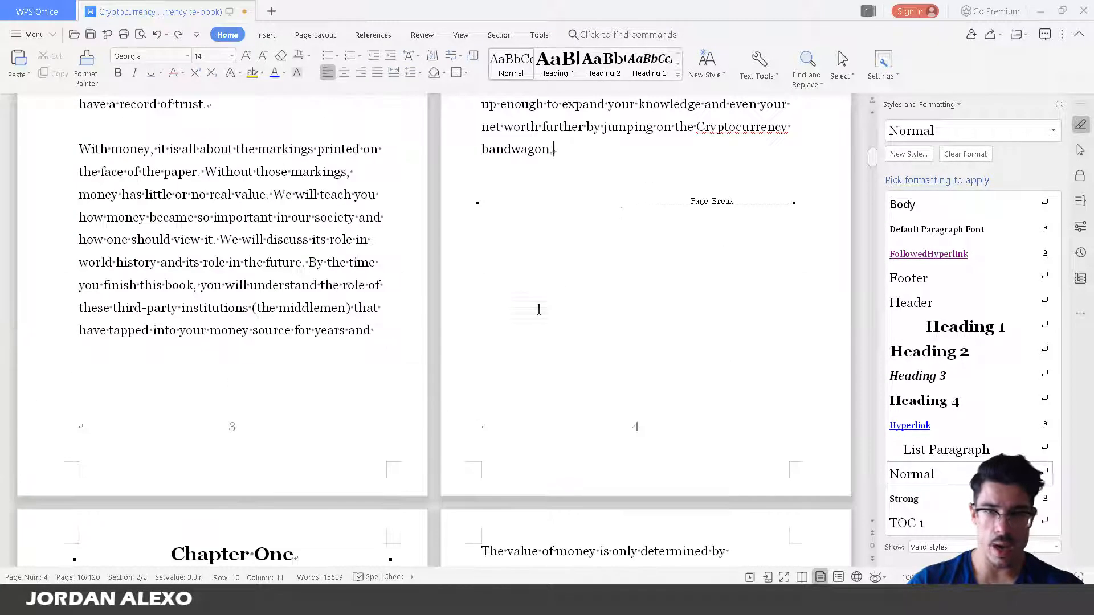
scroll(576, 135, up, 5)
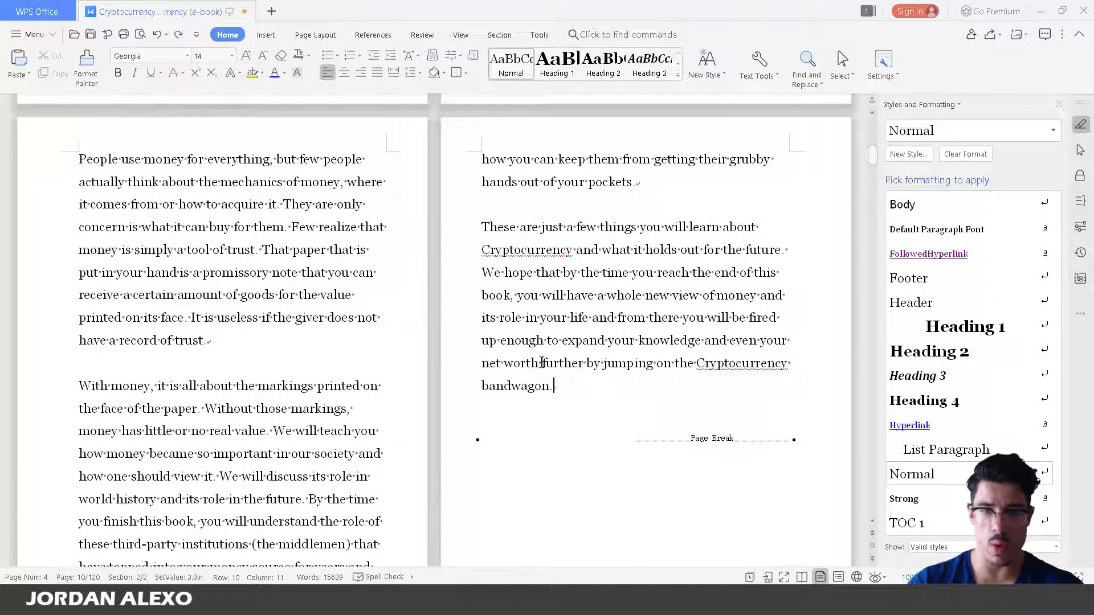
scroll(541, 392, down, 3)
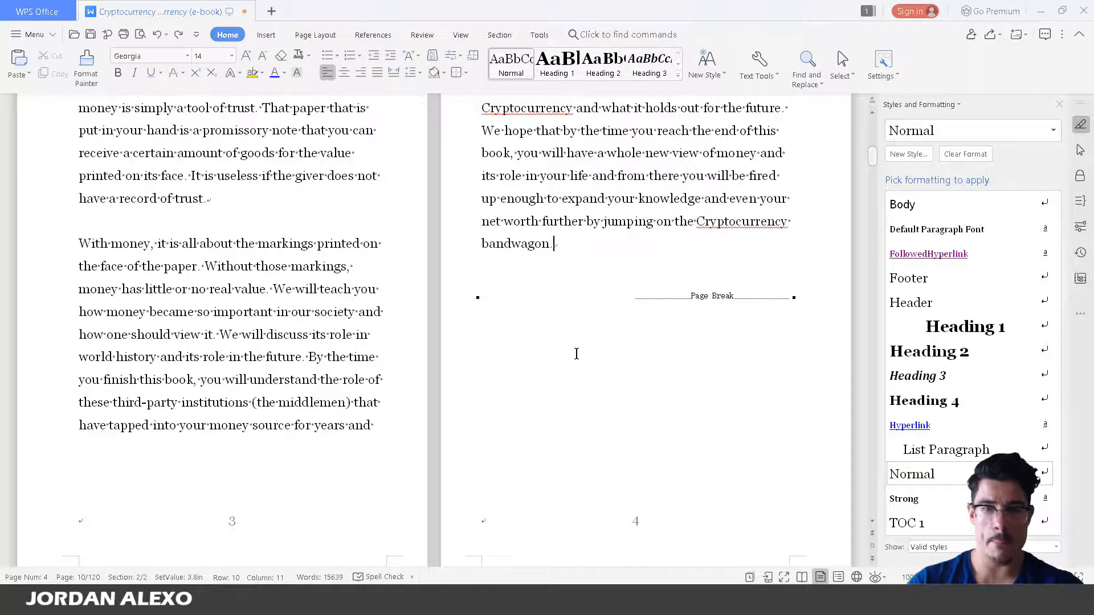
Step: Remove the page break before the "Bitcoin" heading in Chapter One so the section follows directly after the preceding paragraph
scroll(563, 366, down, 5)
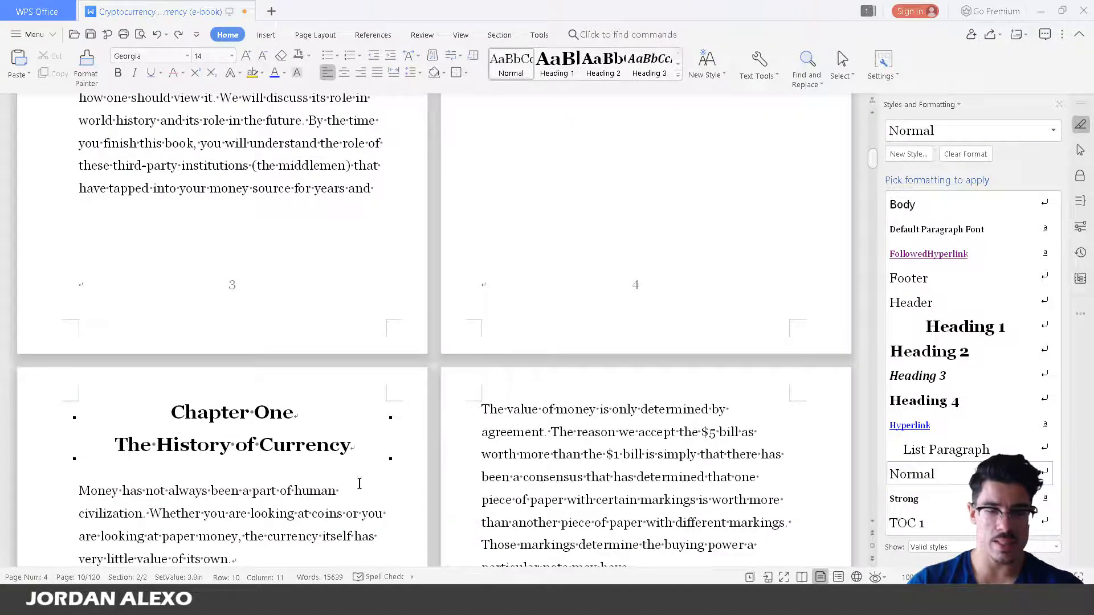
scroll(359, 484, down, 20)
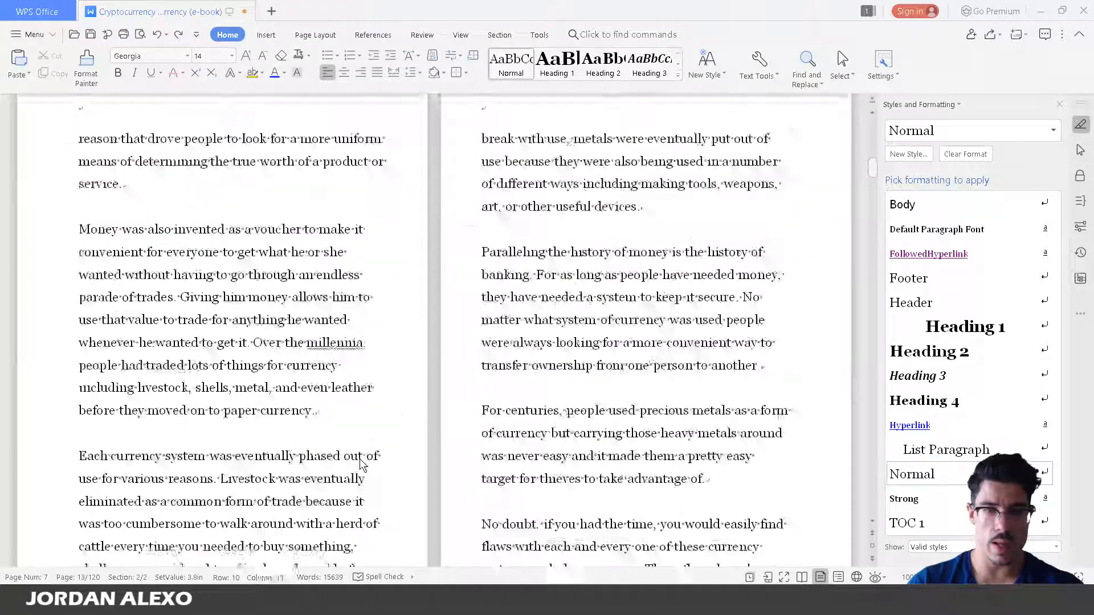
scroll(358, 460, down, 10)
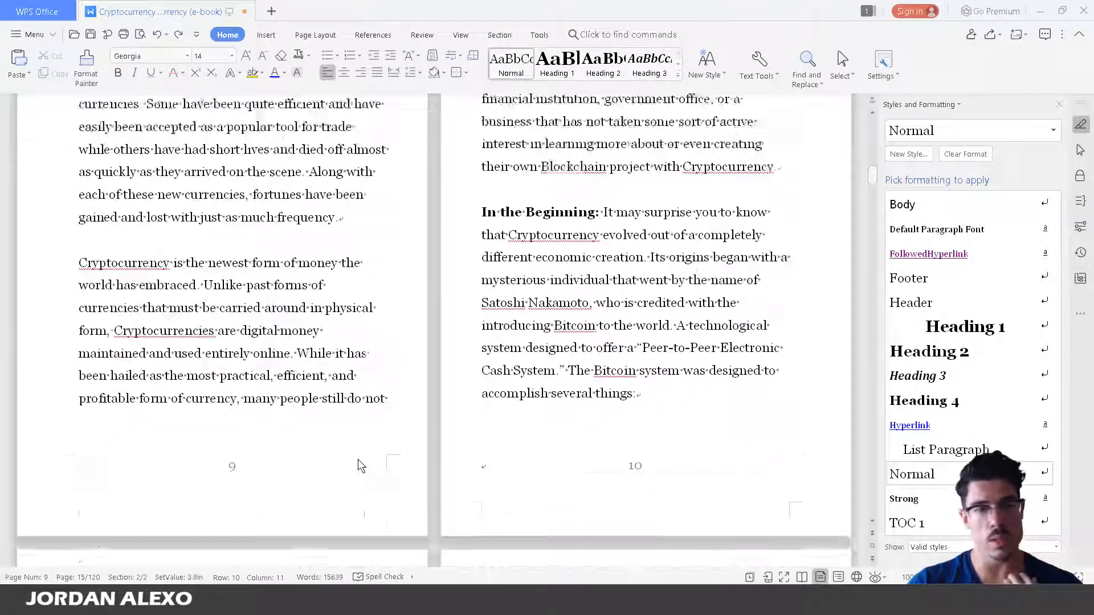
scroll(358, 465, down, 10)
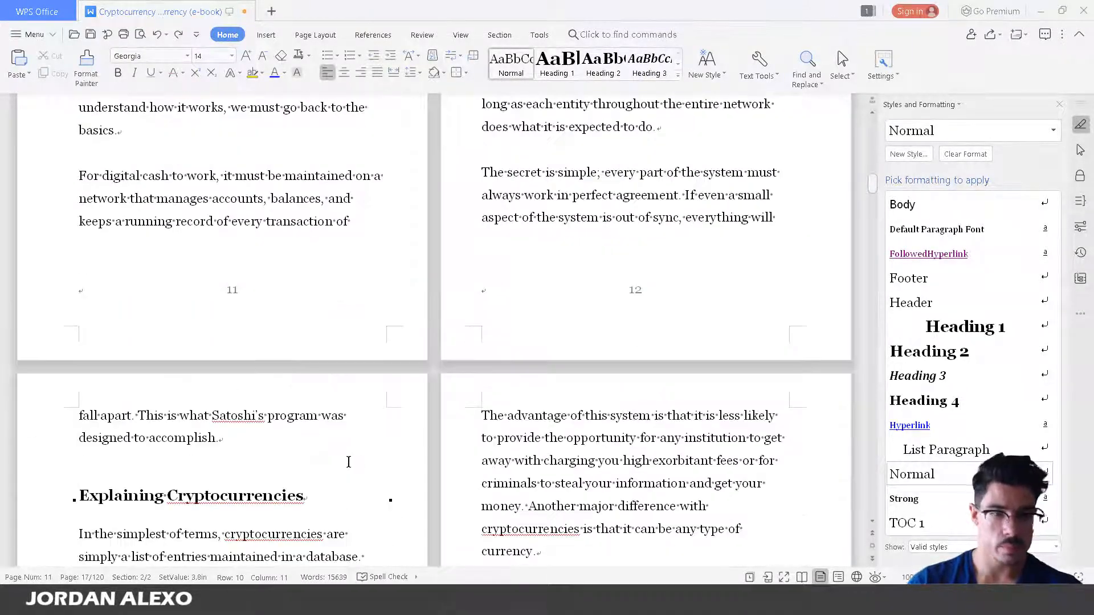
scroll(348, 462, down, 8)
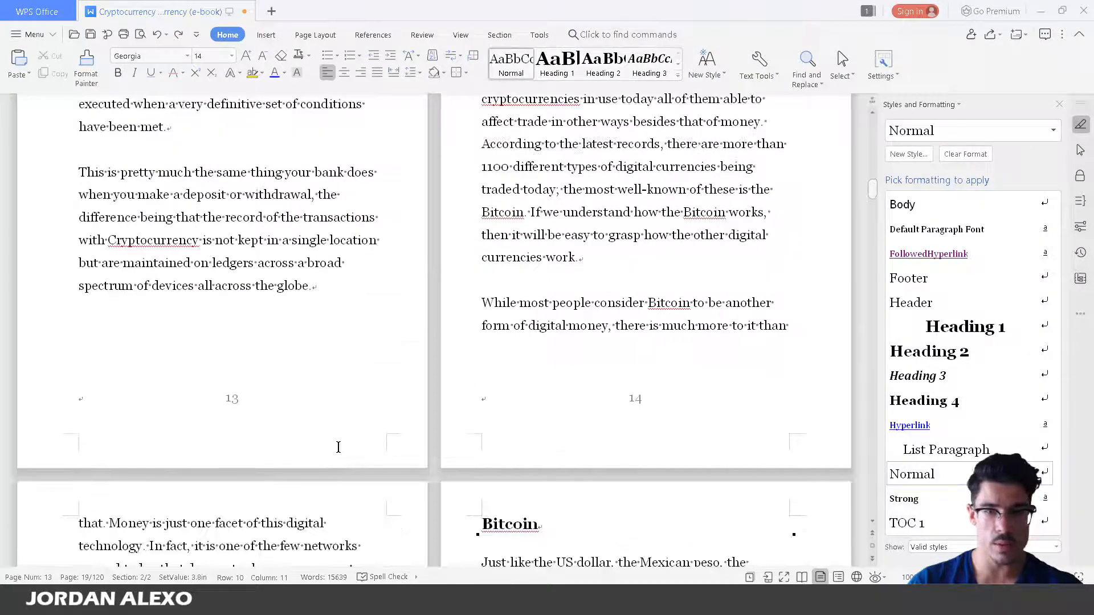
scroll(338, 447, up, 4)
scroll(339, 448, up, 5)
scroll(339, 447, down, 15)
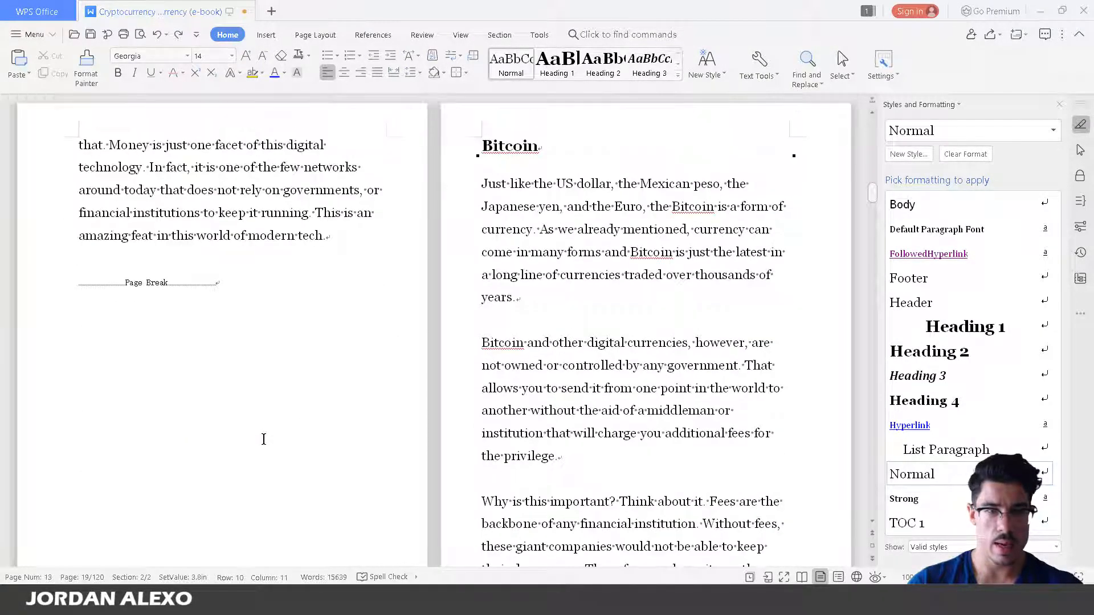
scroll(264, 439, up, 5)
scroll(263, 439, down, 3)
click(292, 400)
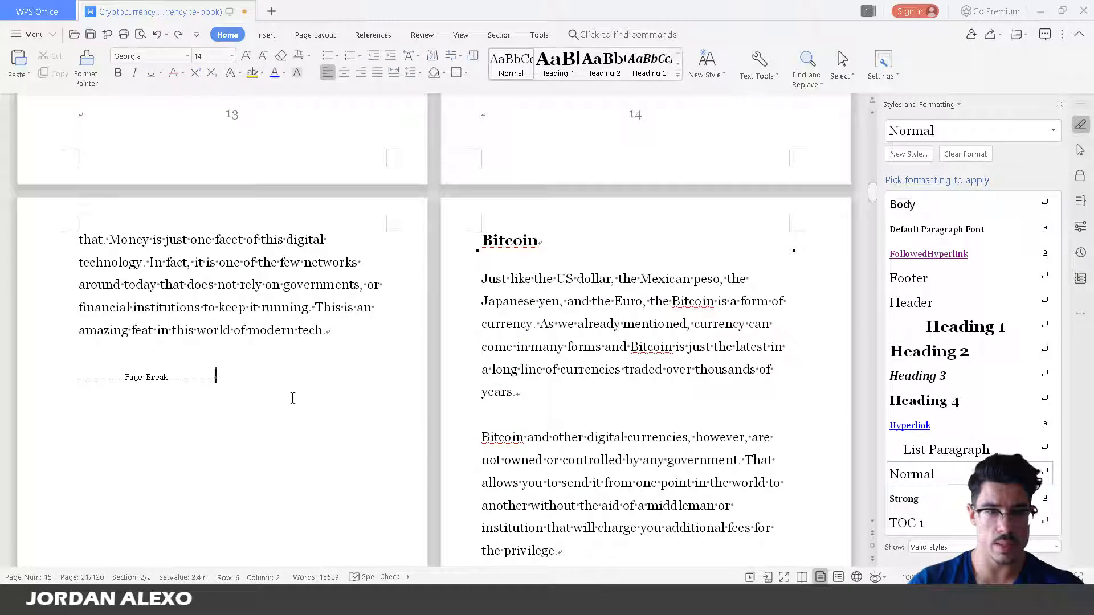
key(BackSpace)
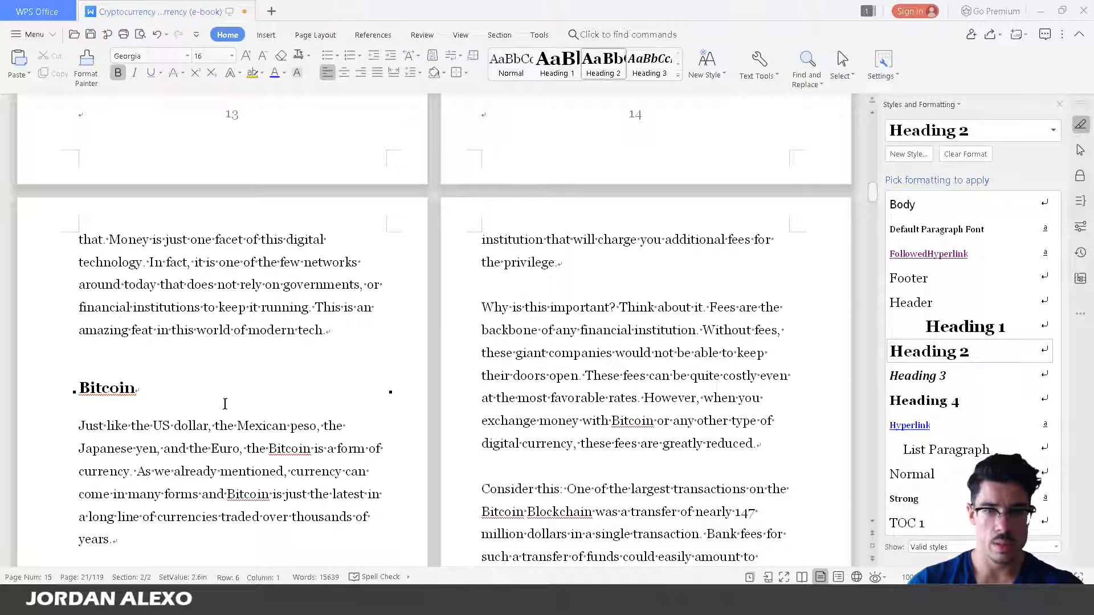
Step: Go through the pages from the "Bitcoin" section to the start of Chapter Three, checking headings and page breaks
scroll(429, 367, down, 2)
scroll(429, 367, up, 4)
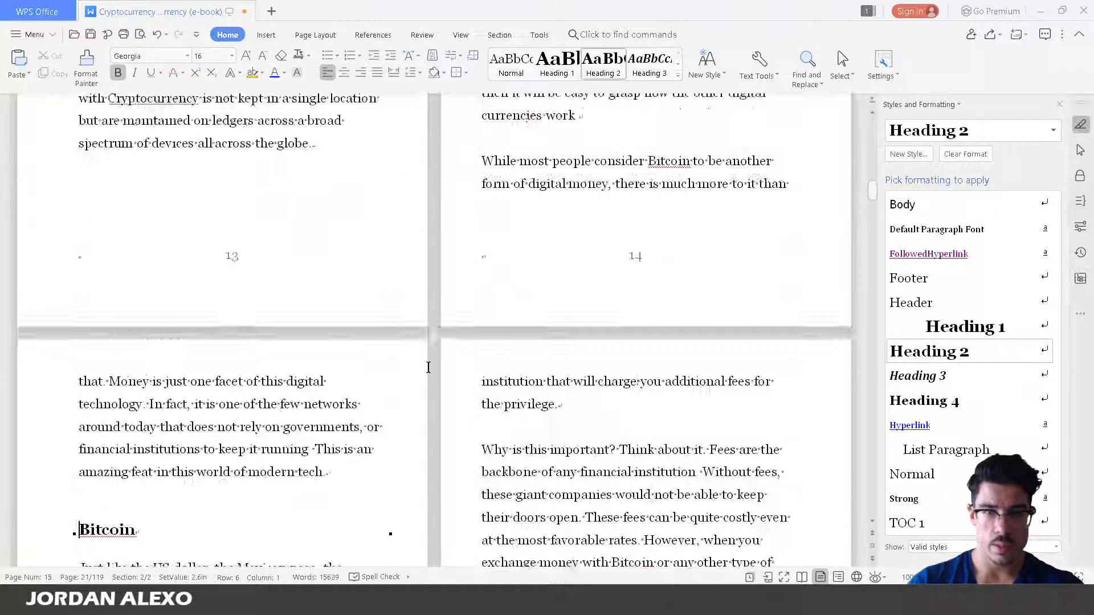
scroll(428, 368, up, 8)
scroll(420, 398, down, 4)
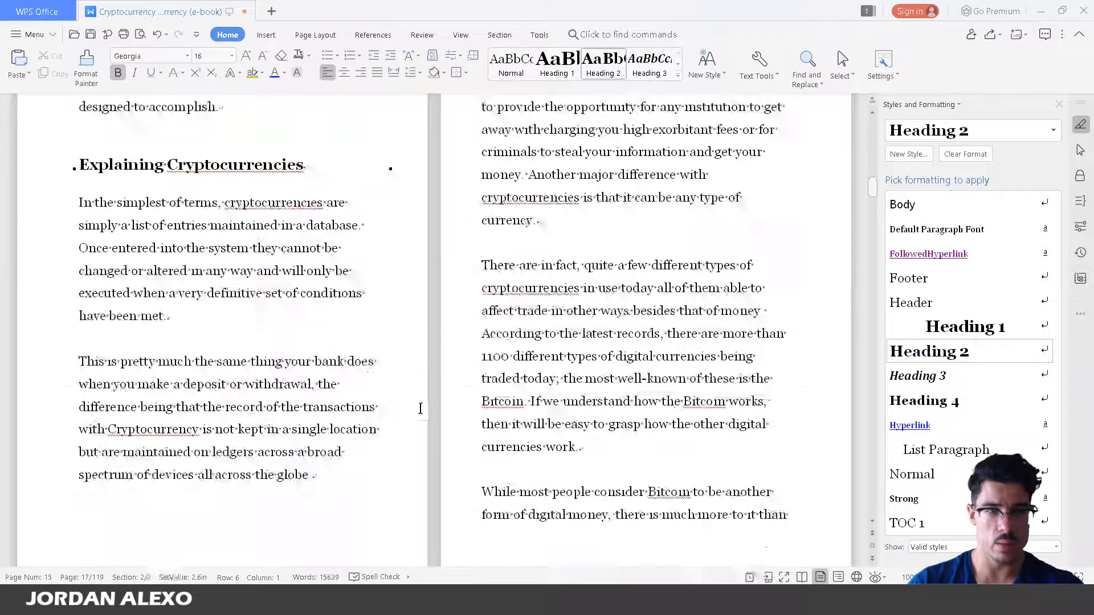
scroll(420, 408, down, 15)
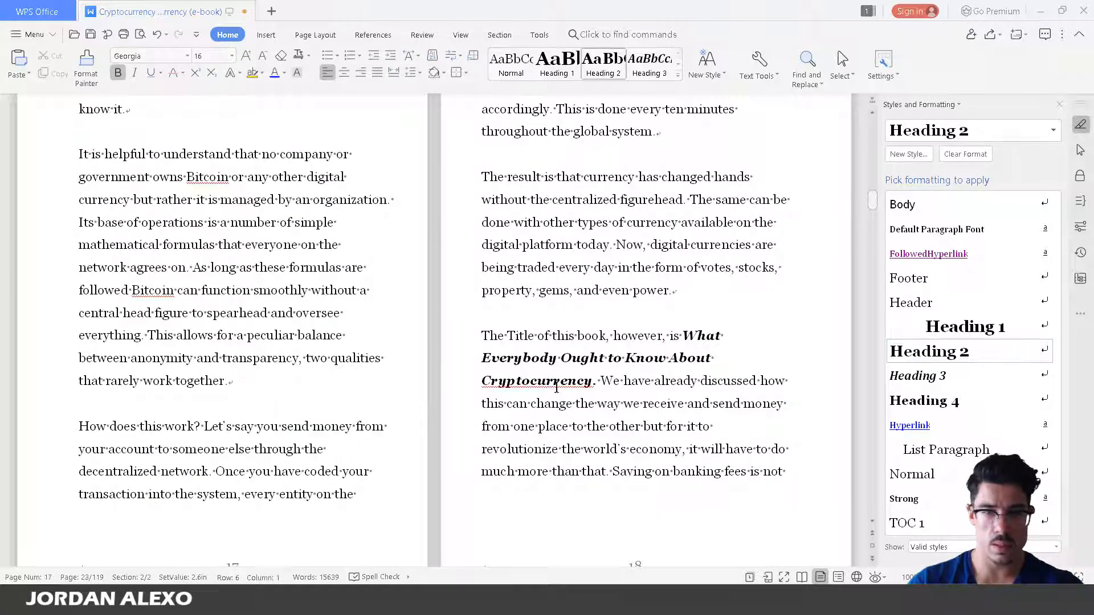
scroll(561, 415, down, 12)
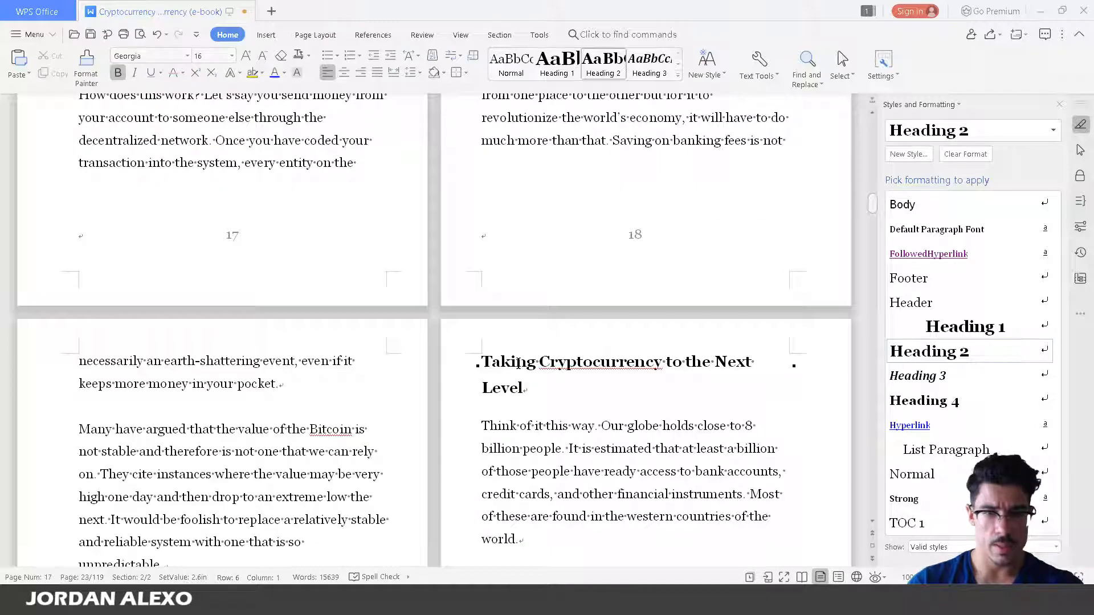
scroll(518, 363, down, 15)
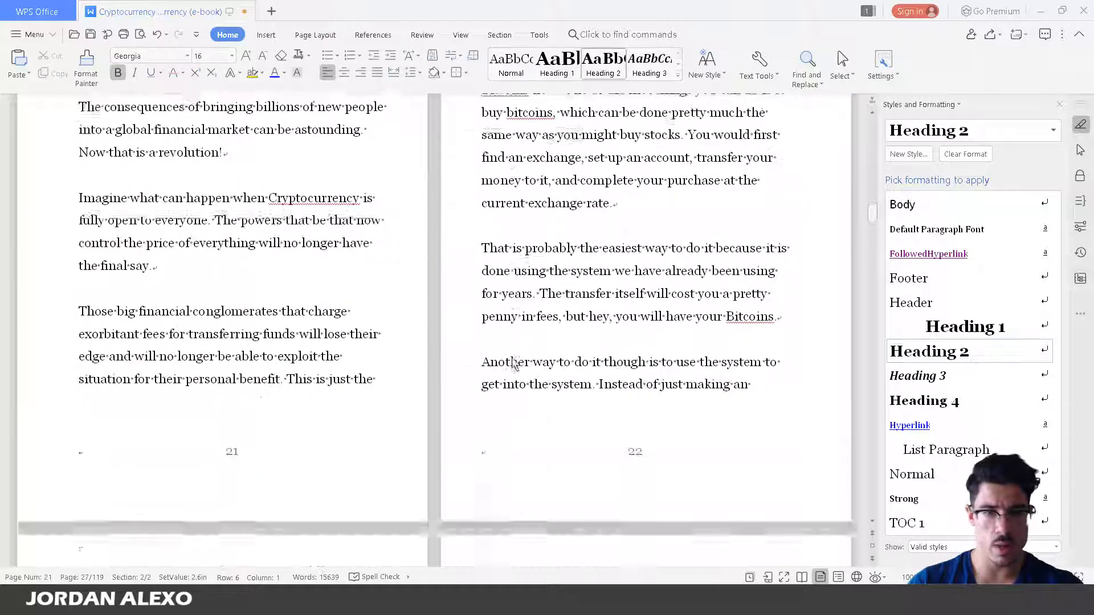
scroll(511, 348, down, 10)
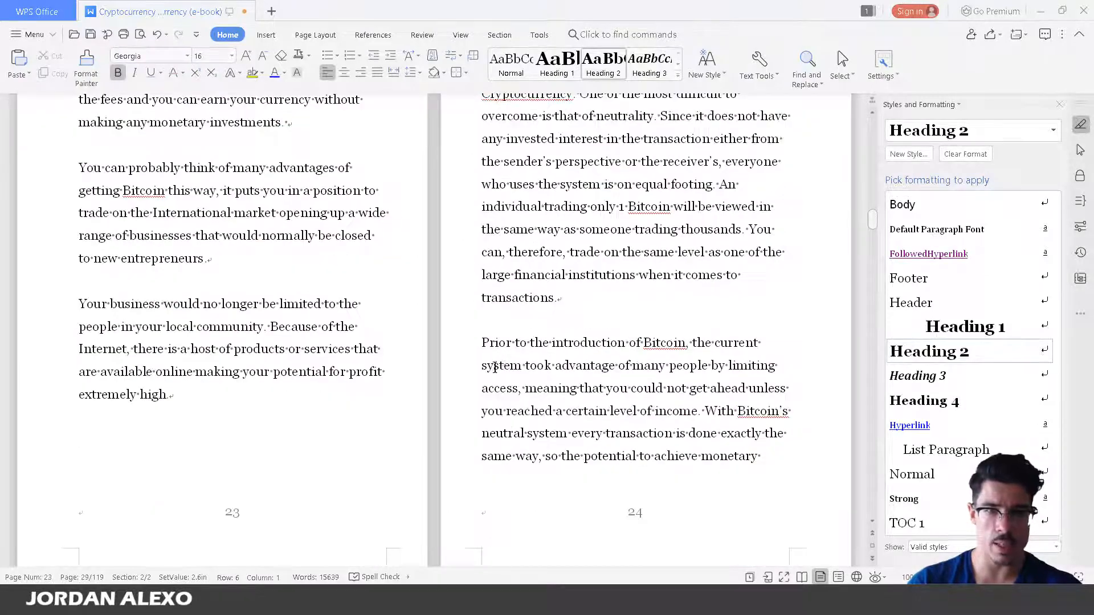
scroll(492, 371, down, 20)
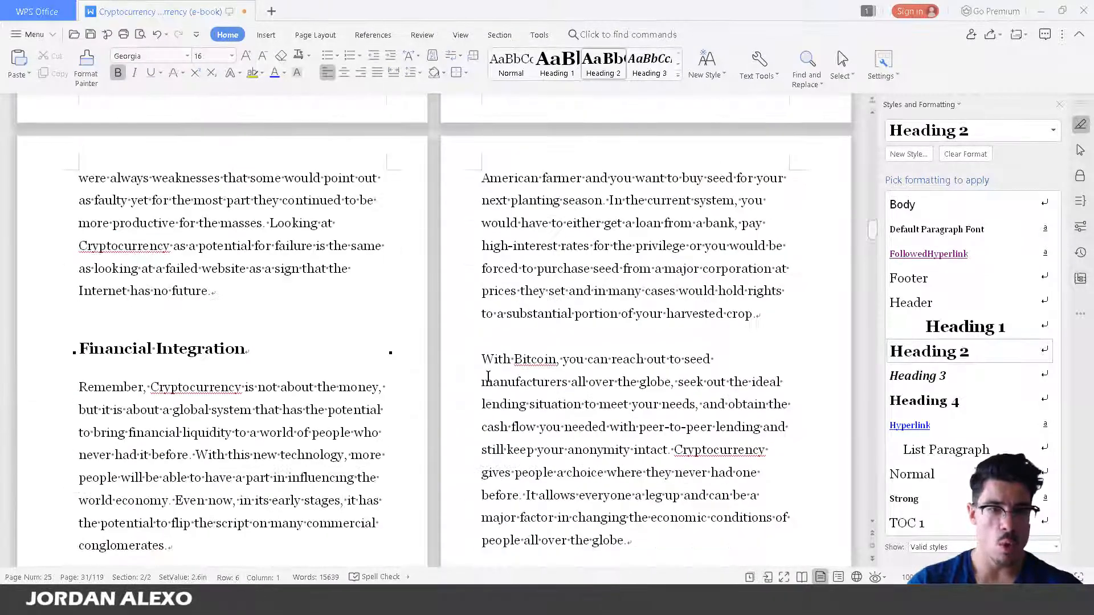
scroll(501, 538, down, 3)
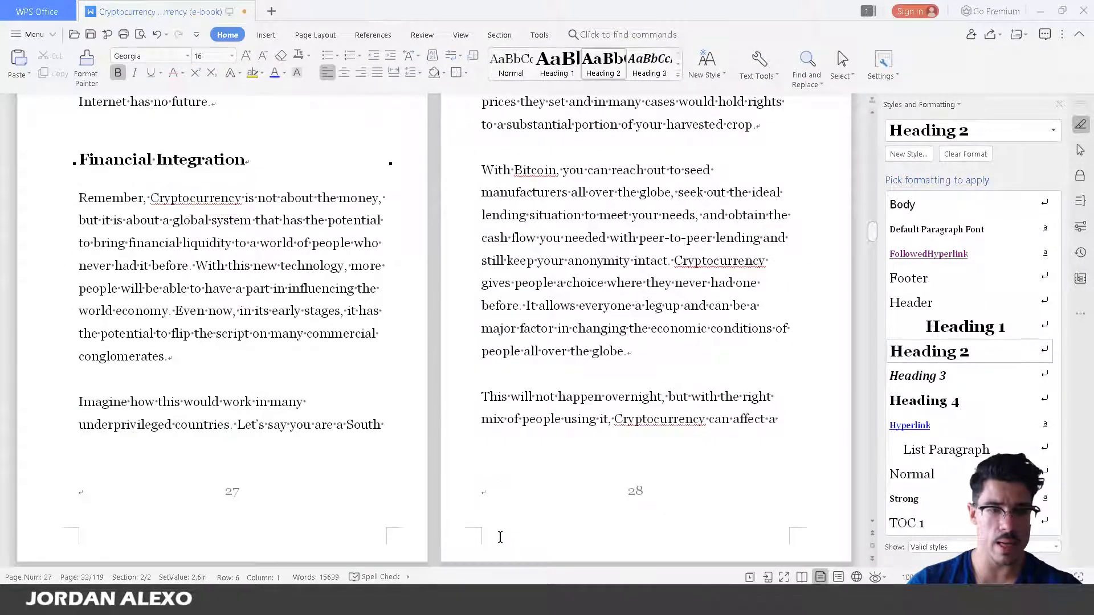
scroll(402, 466, down, 6)
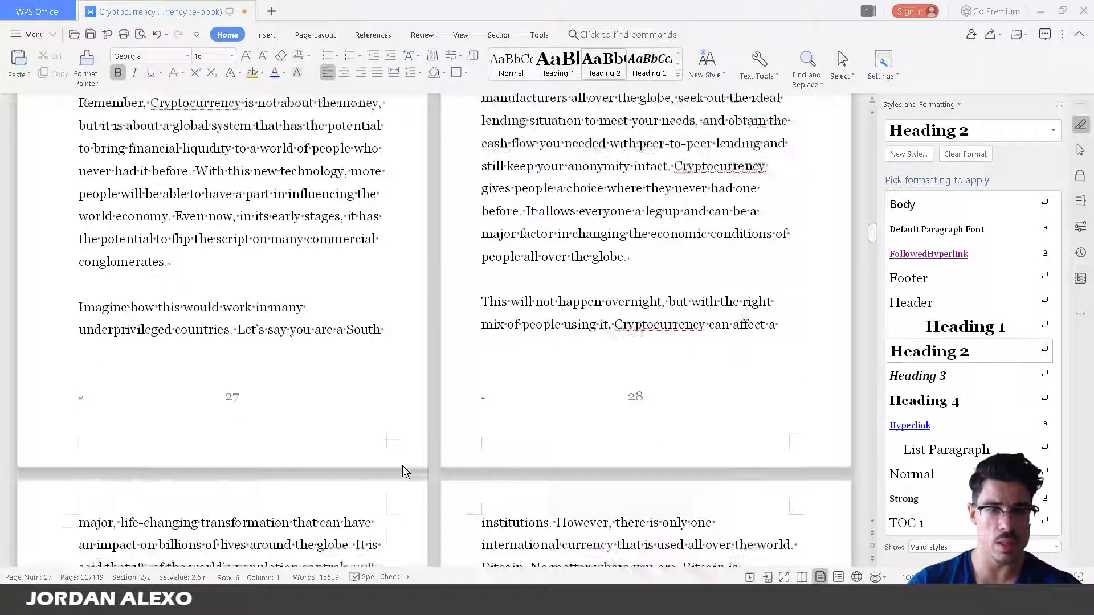
scroll(401, 467, down, 8)
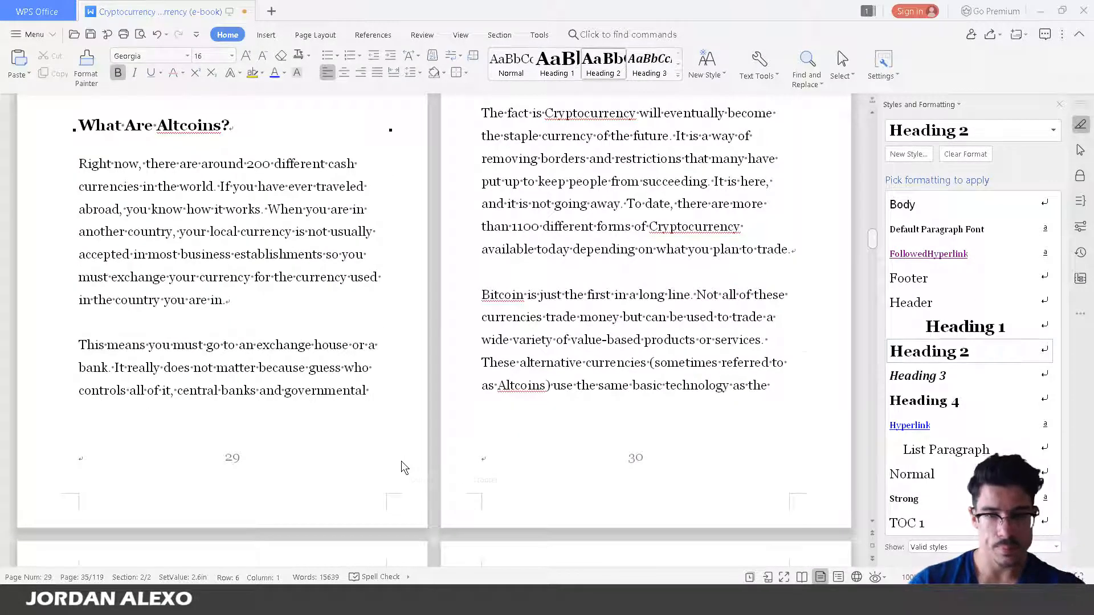
scroll(401, 466, down, 8)
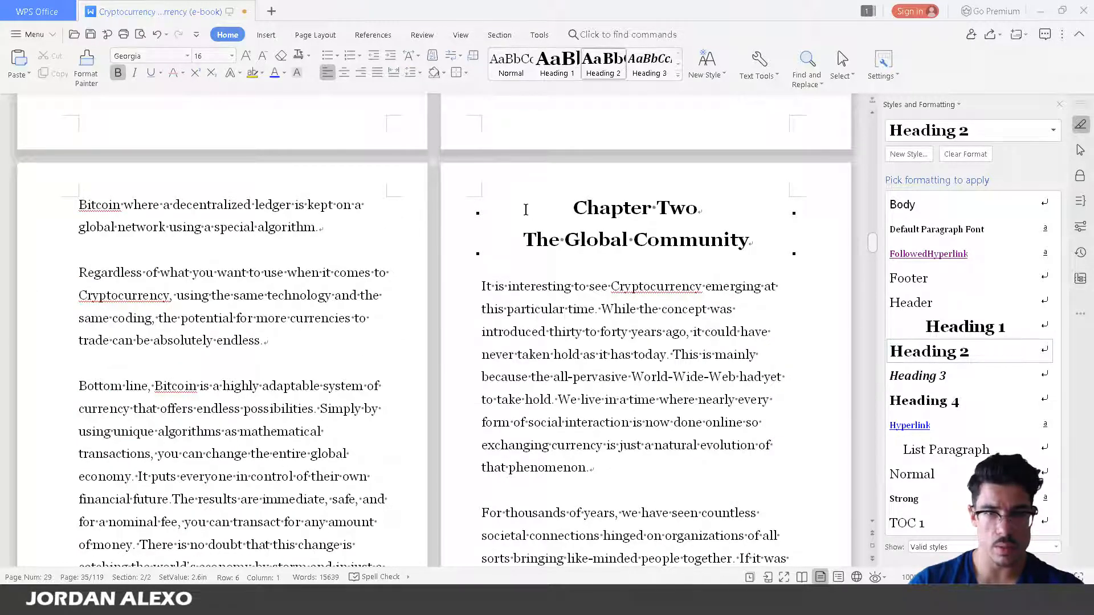
scroll(528, 216, up, 3)
scroll(554, 298, down, 5)
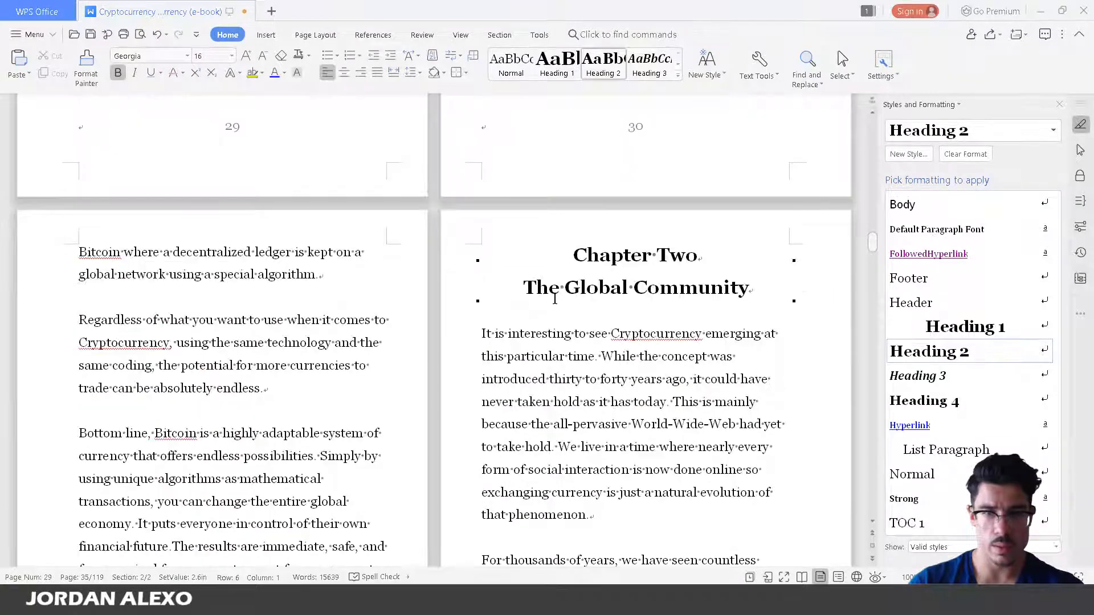
scroll(555, 298, down, 2)
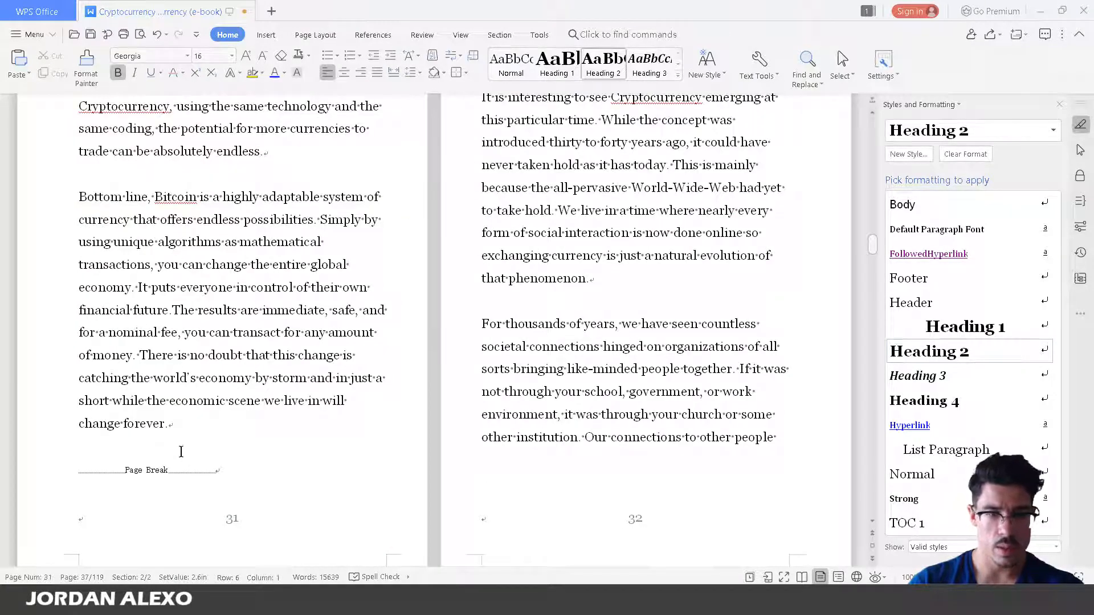
scroll(181, 452, down, 15)
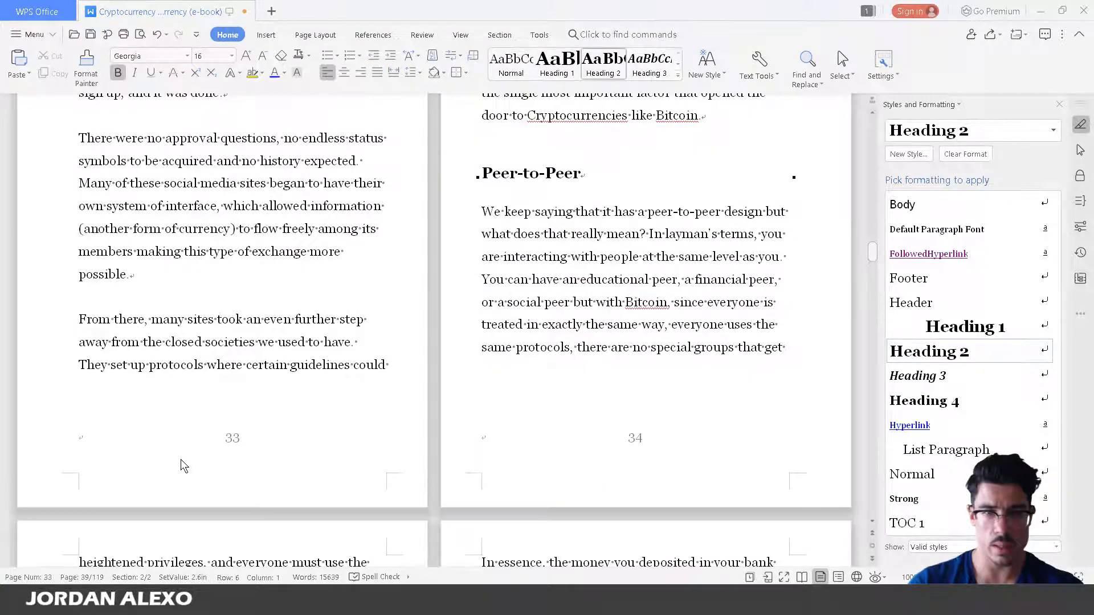
scroll(180, 466, down, 15)
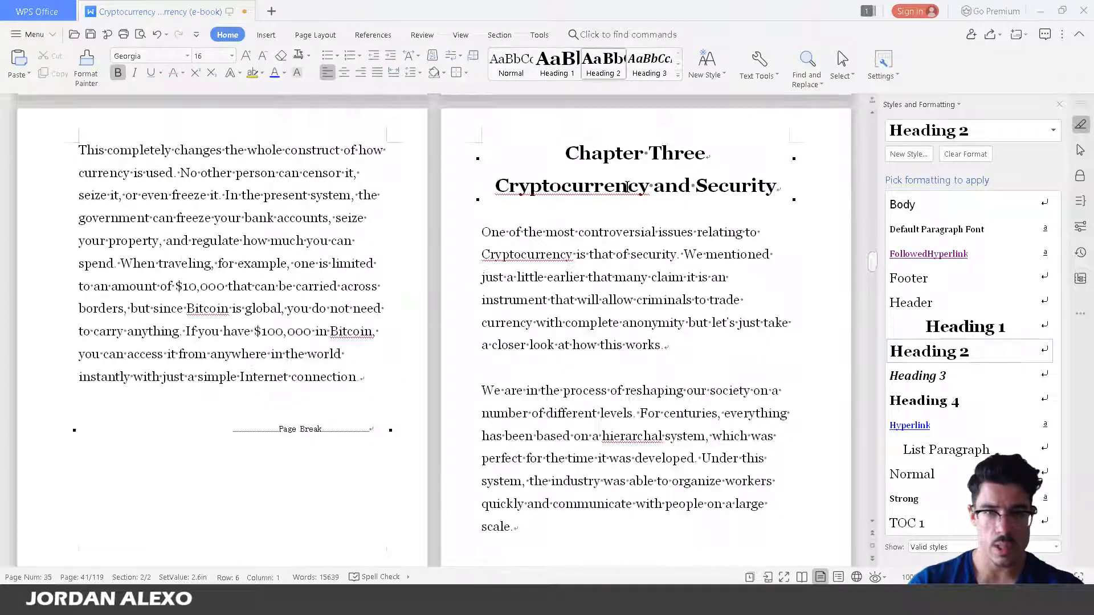
click(211, 483)
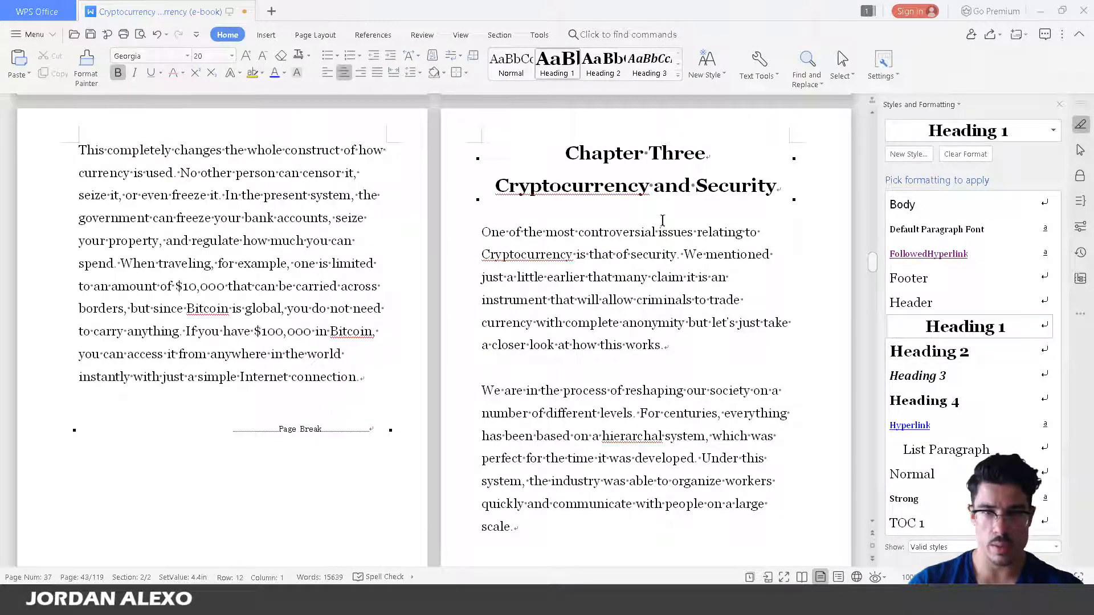
Step: Delete the extra blank lines above the "Open" heading on page 60
scroll(633, 459, down, 20)
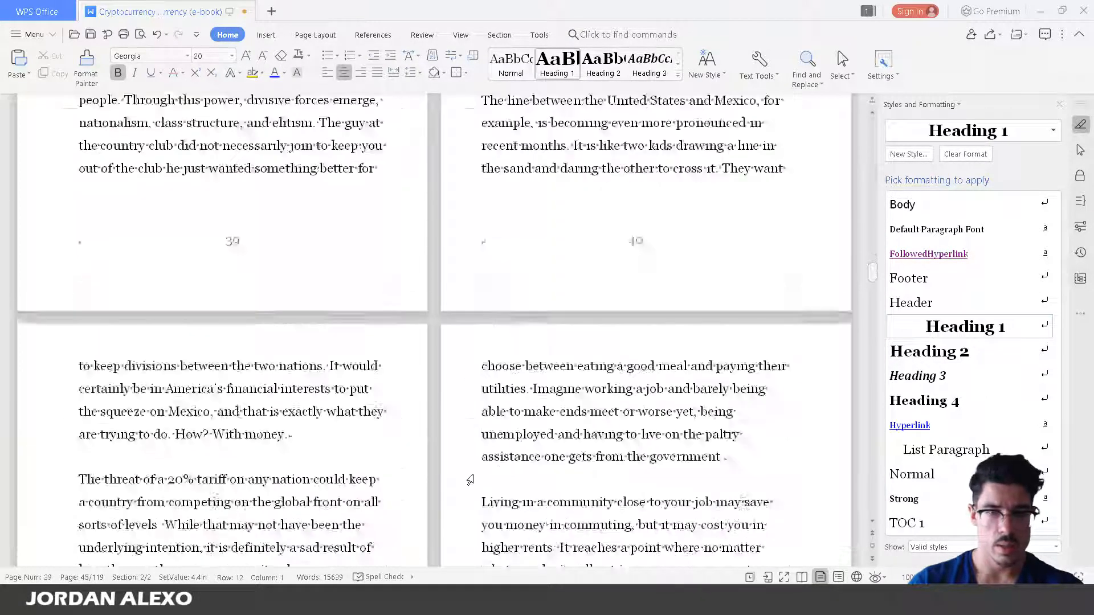
scroll(471, 474, down, 20)
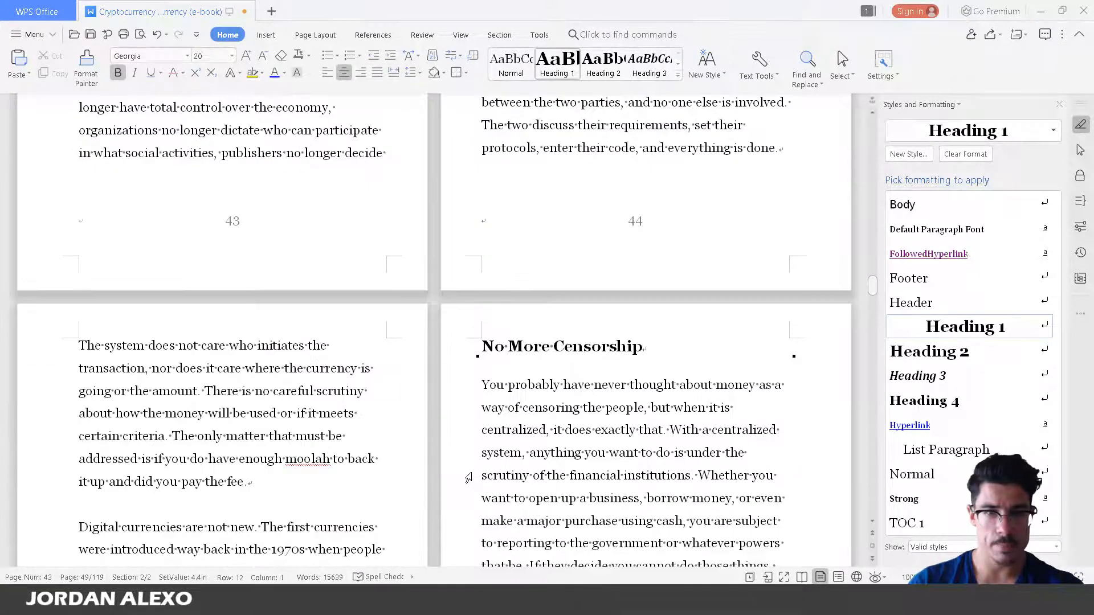
scroll(468, 478, down, 5)
scroll(467, 477, down, 1)
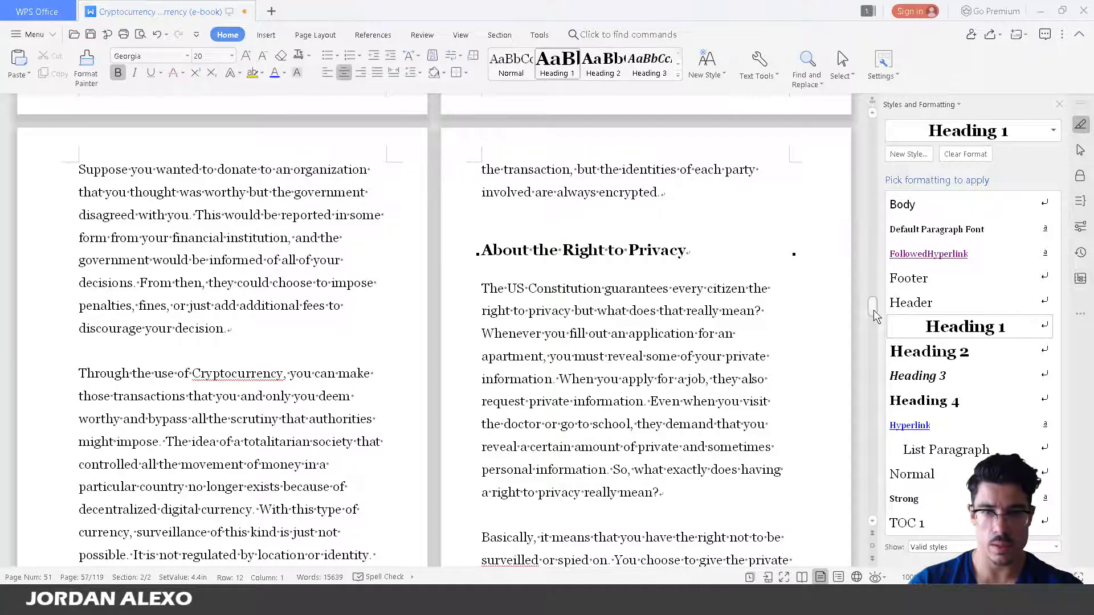
scroll(827, 438, down, 15)
scroll(827, 437, down, 20)
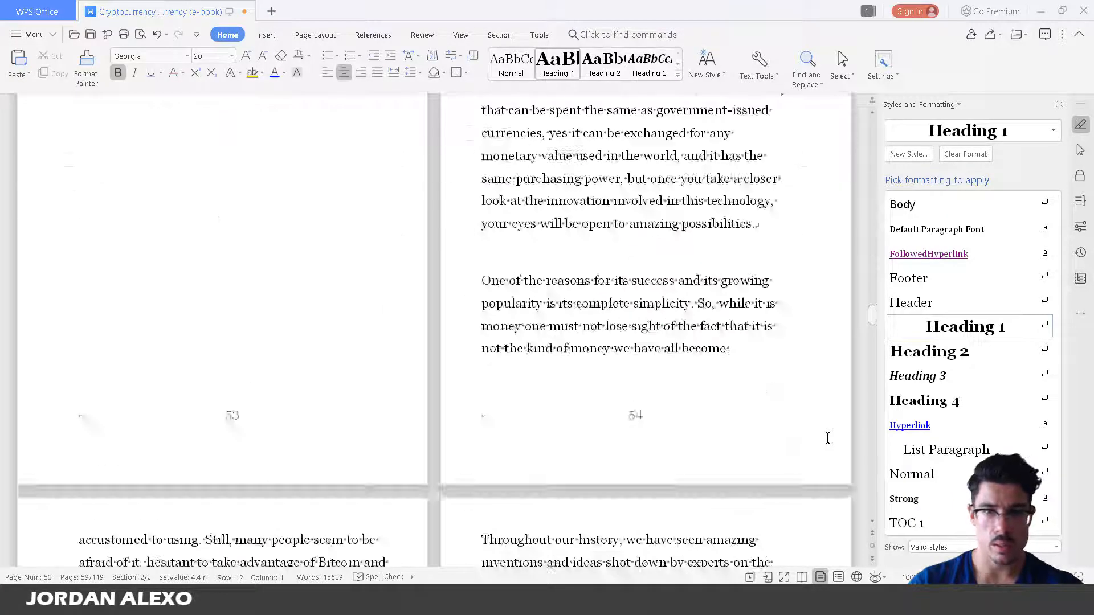
scroll(826, 441, down, 12)
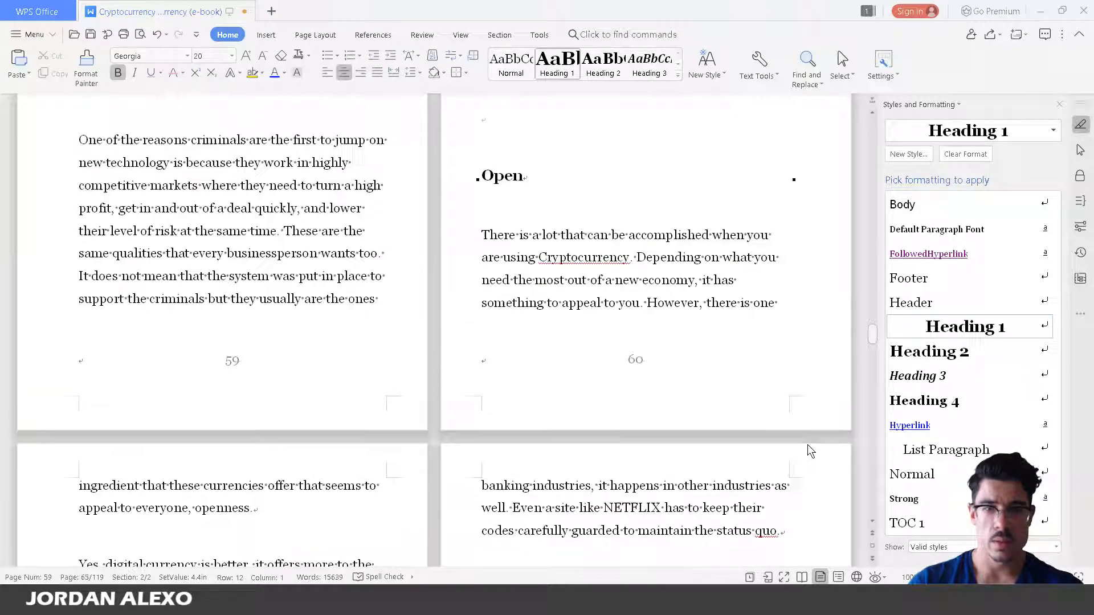
scroll(808, 445, up, 5)
click(568, 373)
key(Delete)
key(Delete)
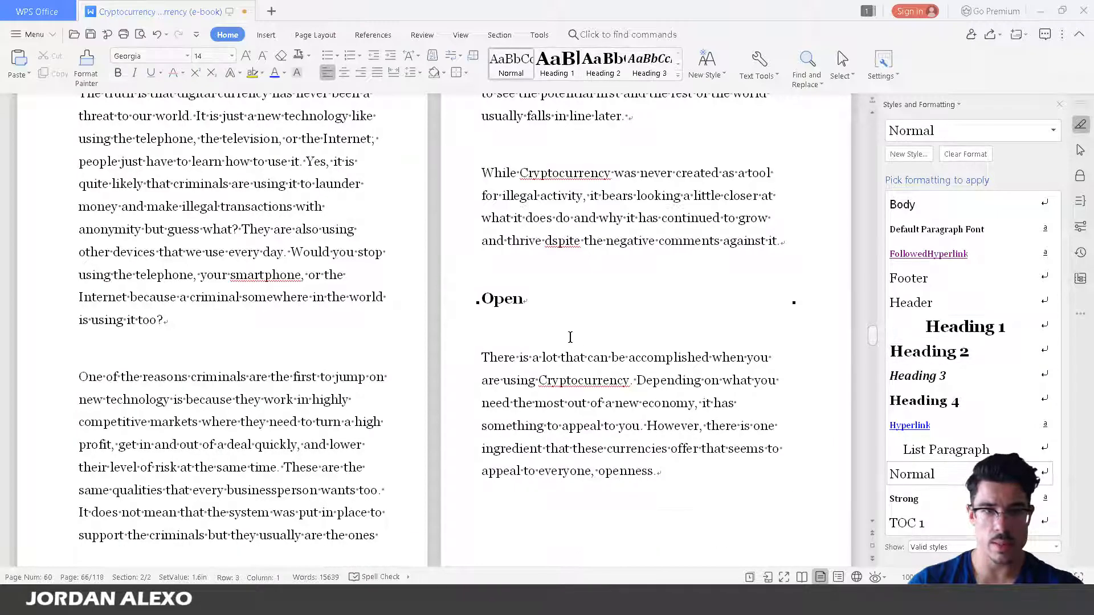
Step: Go through the pages from the "Open" section to the start of Chapter Six, checking headings, spacing and page breaks
scroll(569, 336, down, 8)
scroll(550, 348, down, 20)
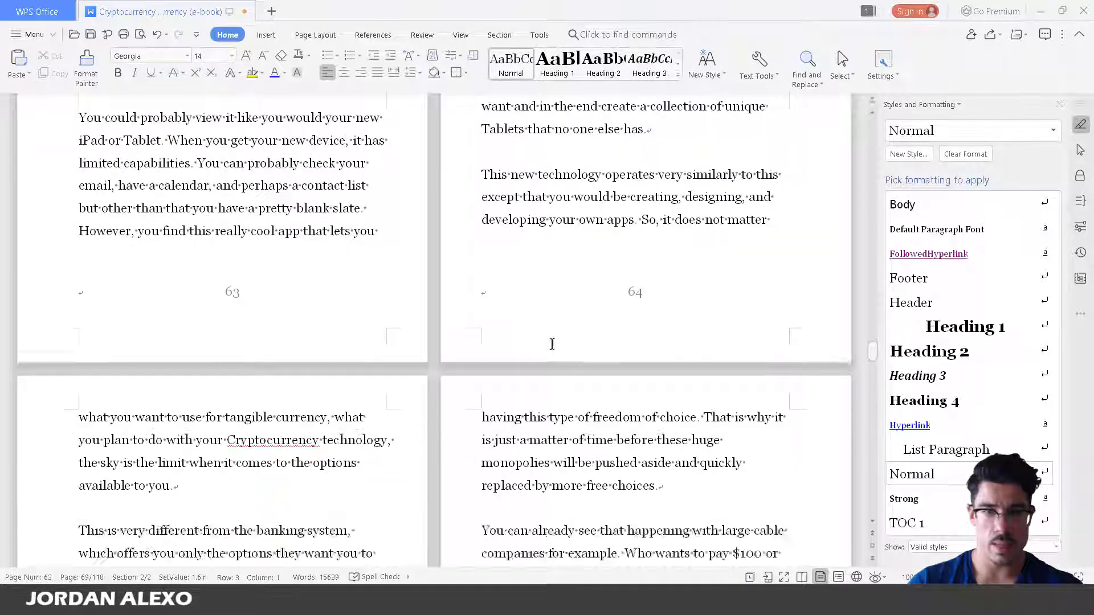
scroll(558, 337, down, 15)
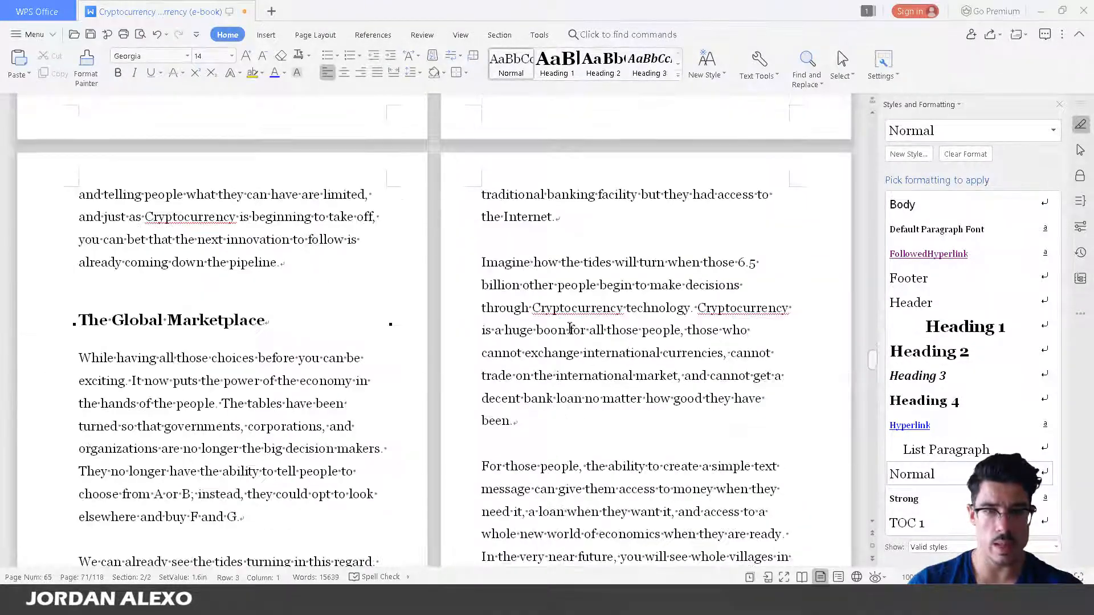
scroll(559, 342, down, 12)
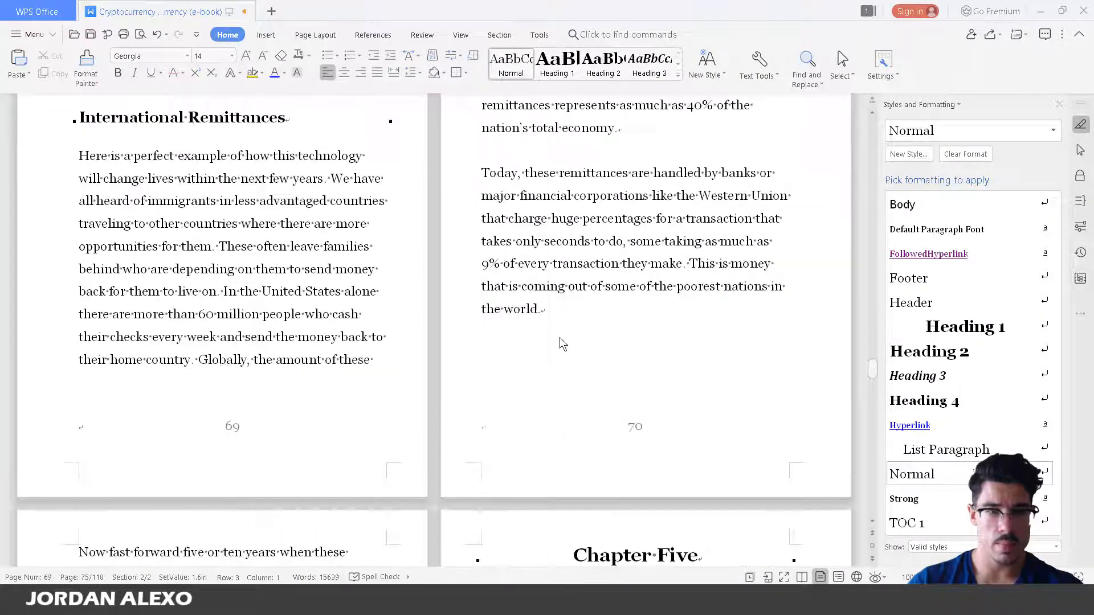
scroll(558, 342, down, 20)
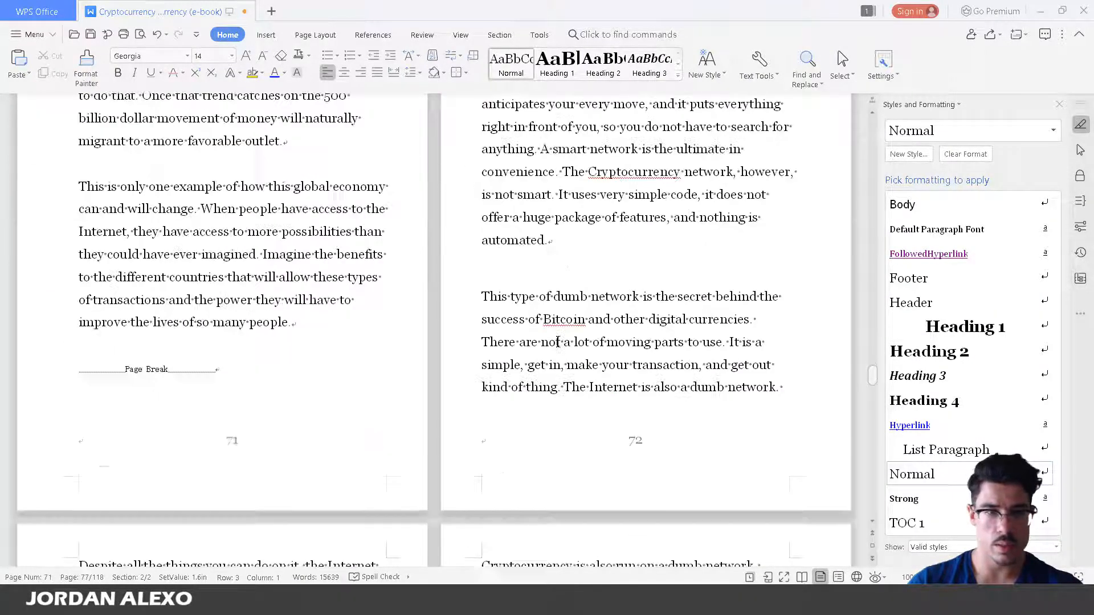
scroll(550, 364, down, 8)
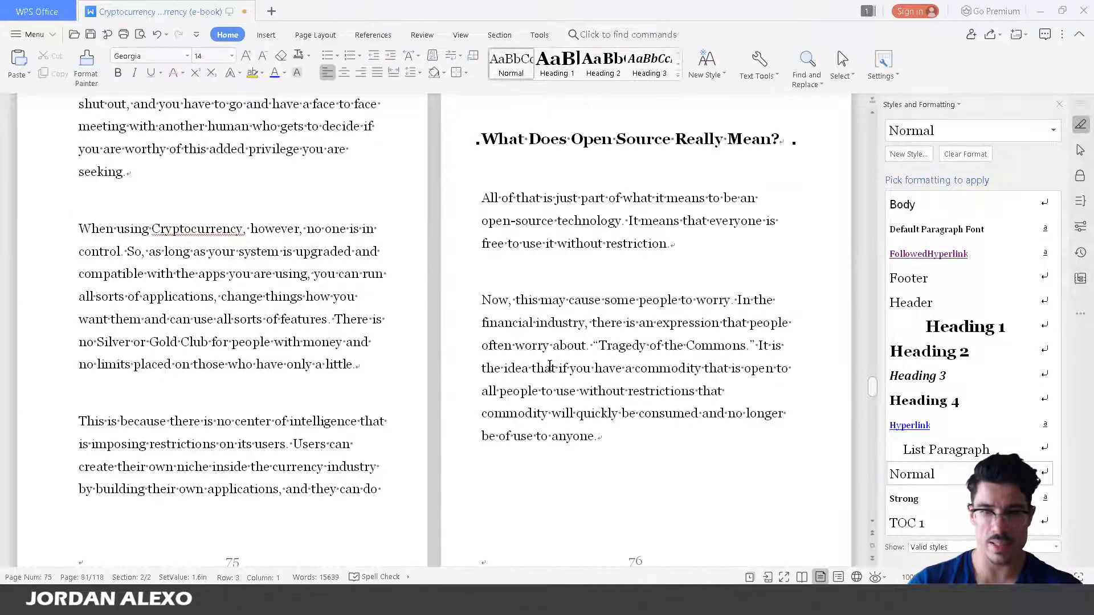
scroll(549, 366, up, 5)
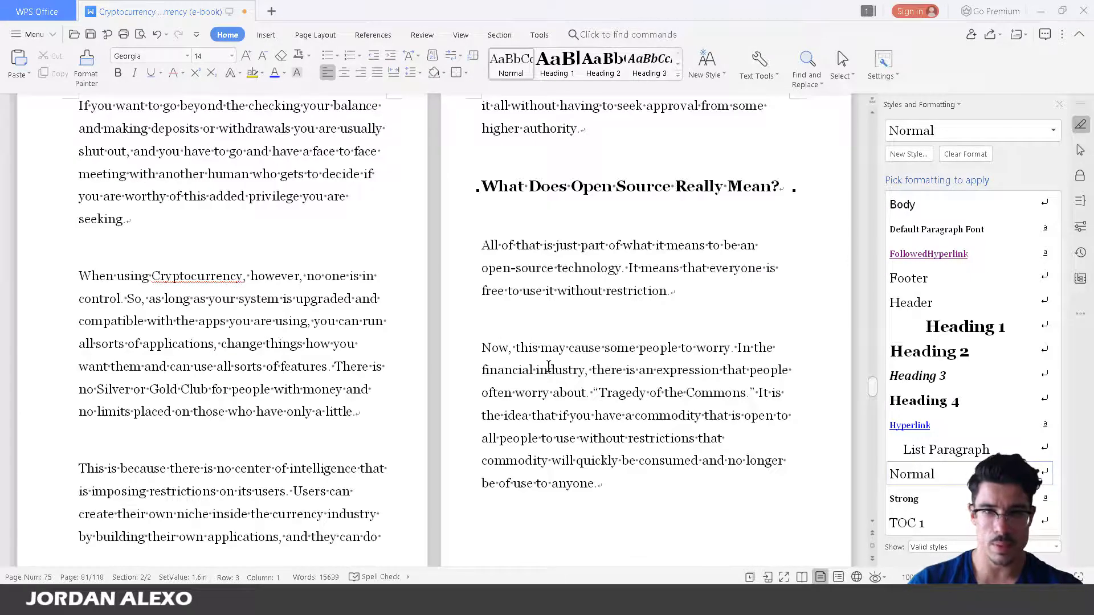
scroll(549, 365, down, 10)
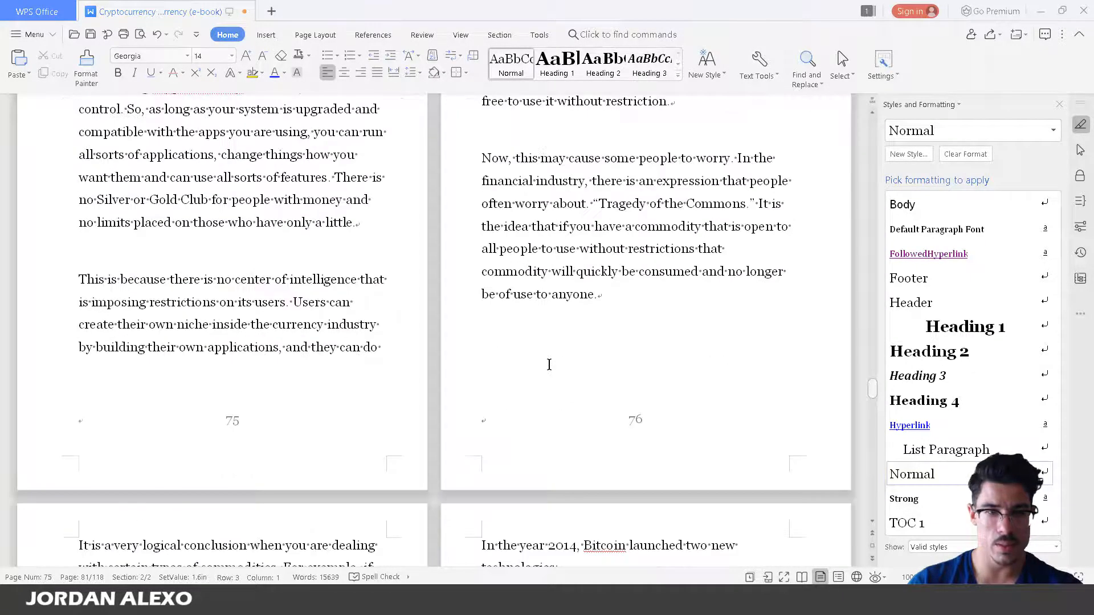
scroll(549, 363, down, 7)
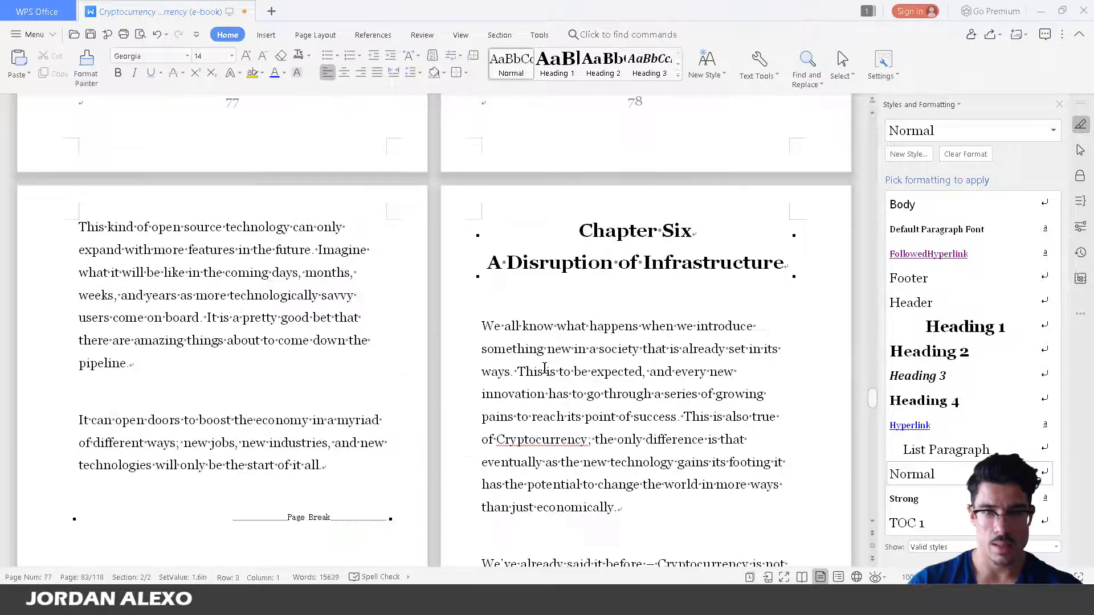
Step: Review the pages from Chapter Six through the end of the Conclusion, checking headings, page breaks and page numbers
scroll(544, 365, down, 10)
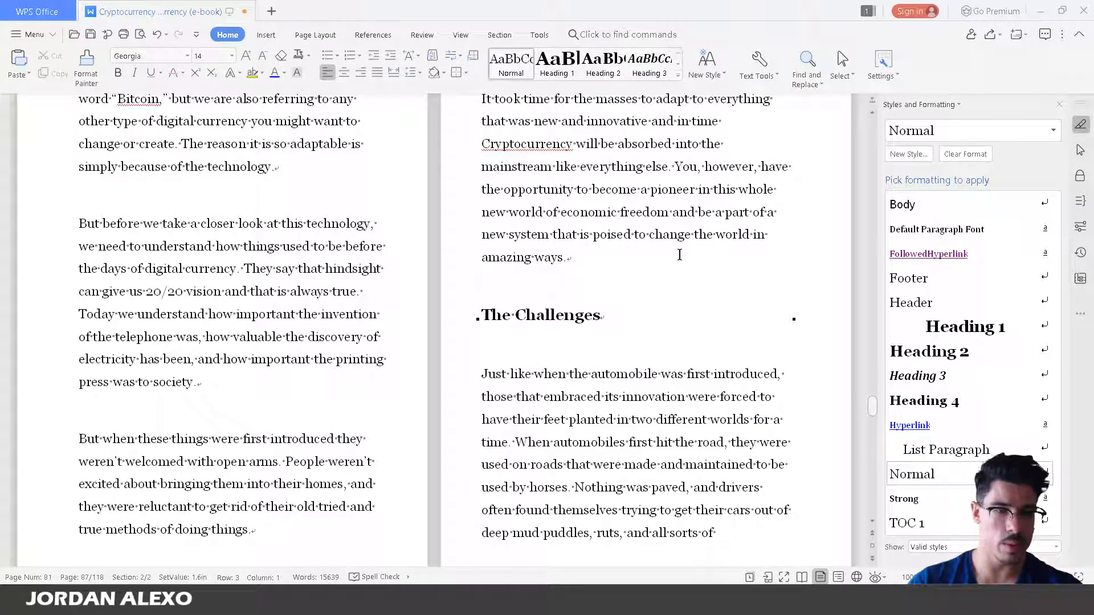
scroll(679, 255, down, 1)
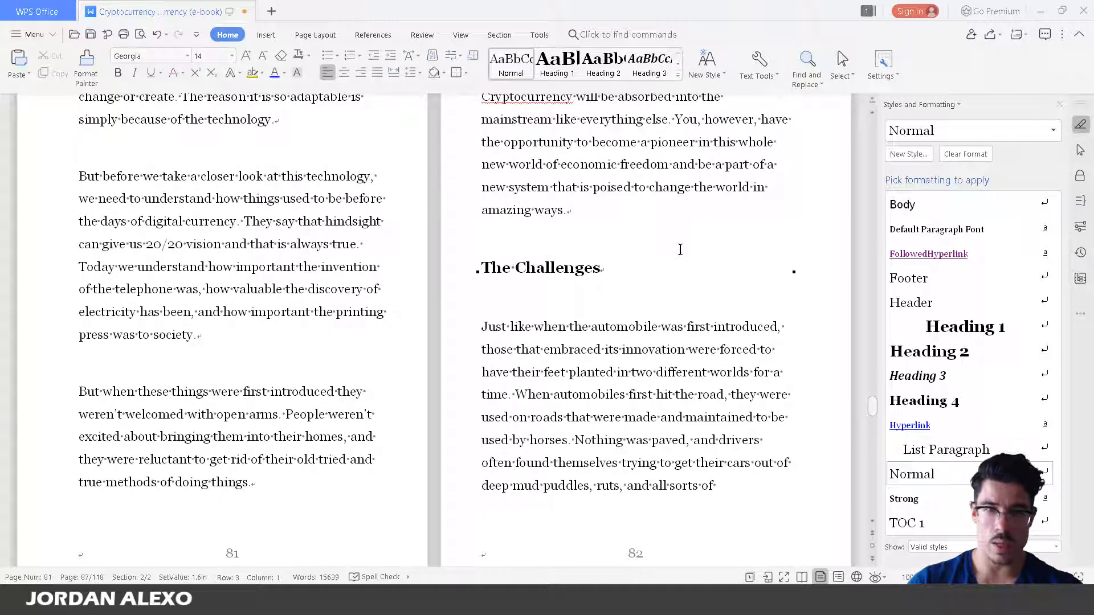
scroll(639, 315, down, 10)
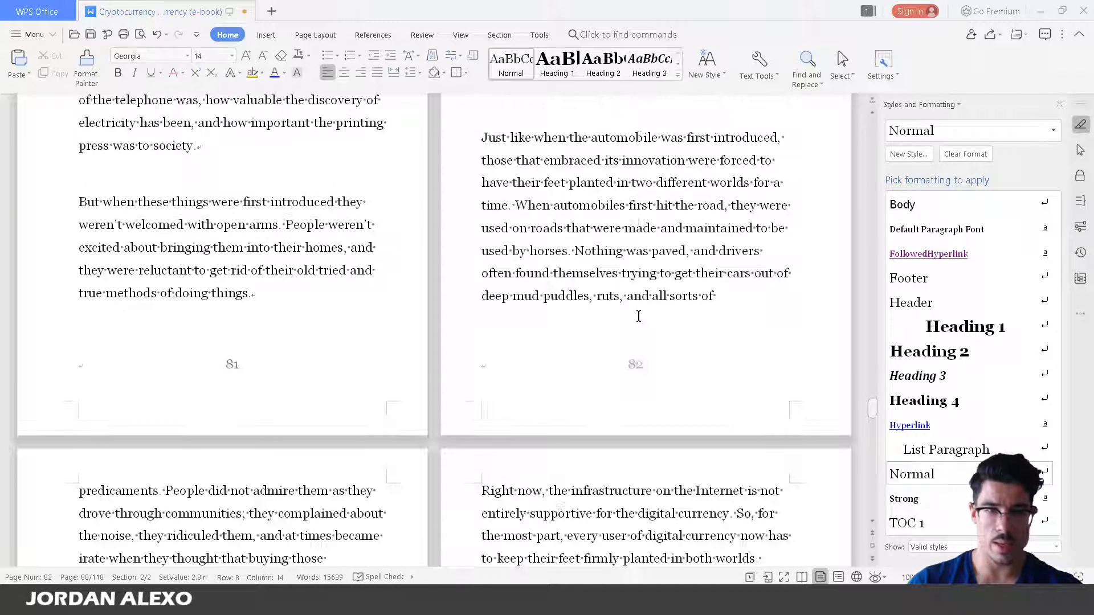
scroll(638, 317, down, 18)
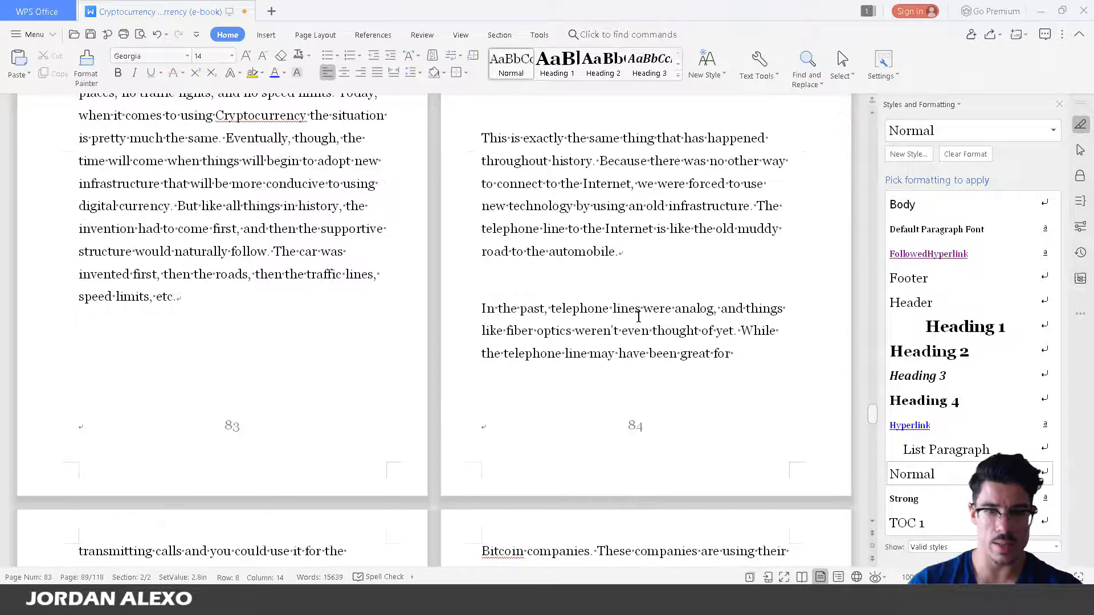
scroll(638, 322, down, 6)
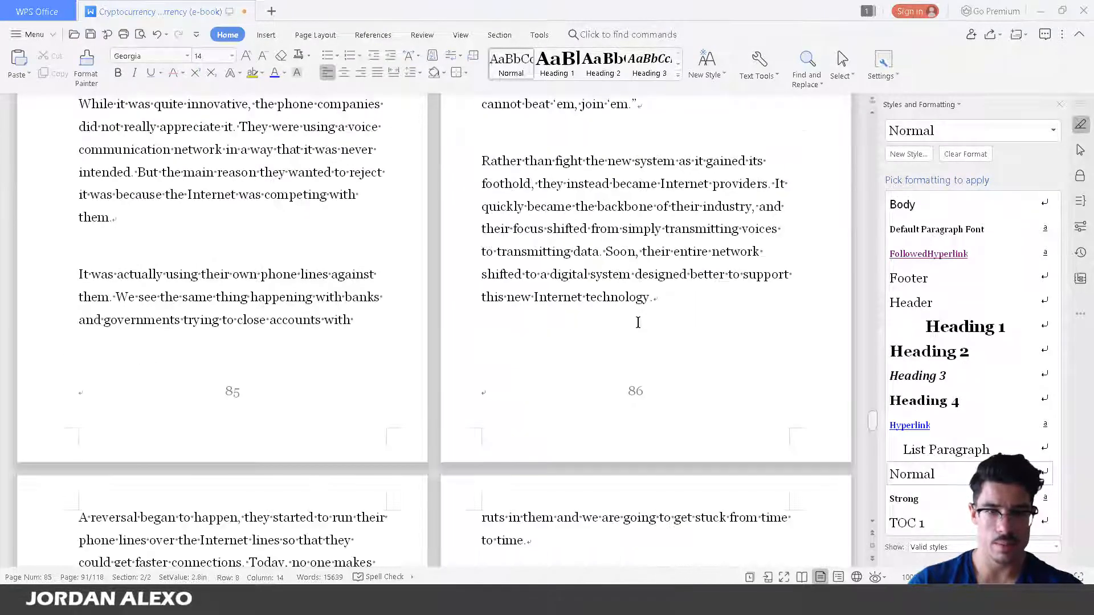
scroll(638, 321, down, 10)
scroll(635, 318, down, 20)
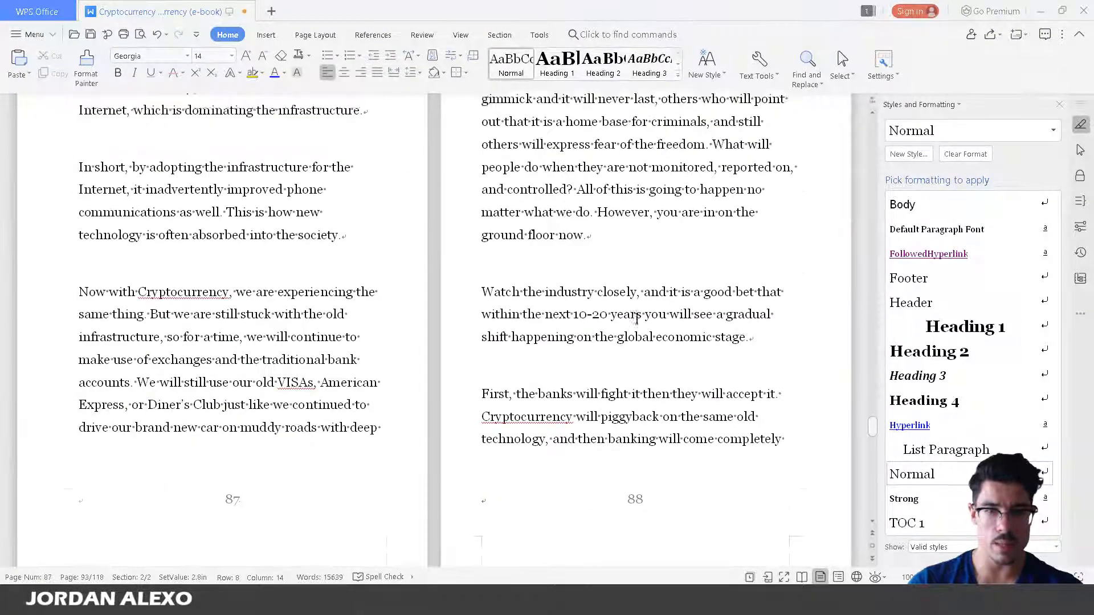
scroll(632, 317, down, 4)
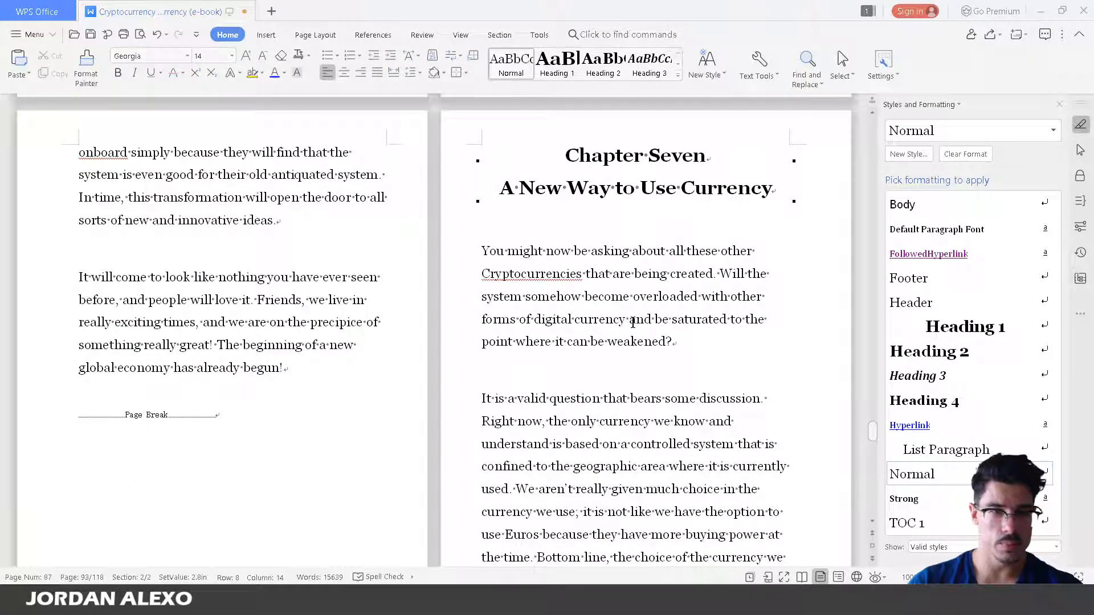
scroll(633, 322, down, 16)
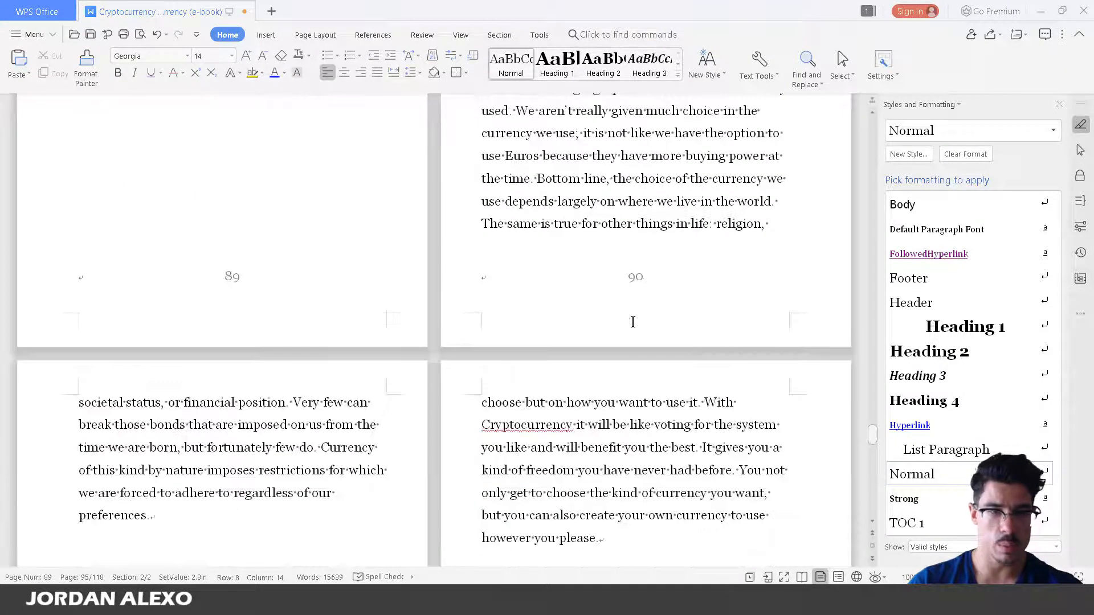
scroll(632, 322, down, 20)
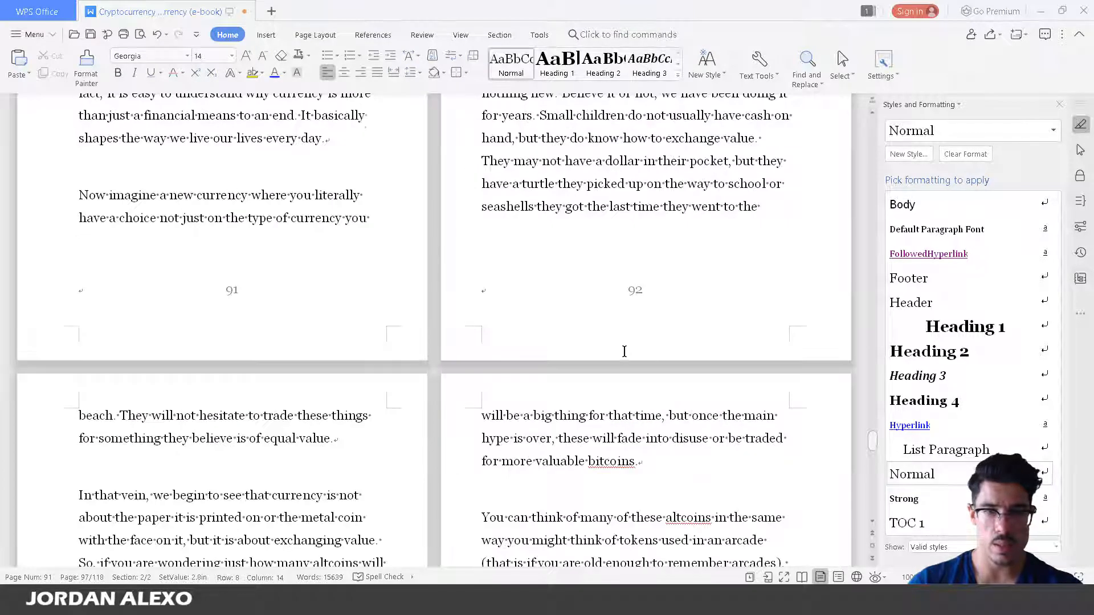
scroll(623, 352, down, 20)
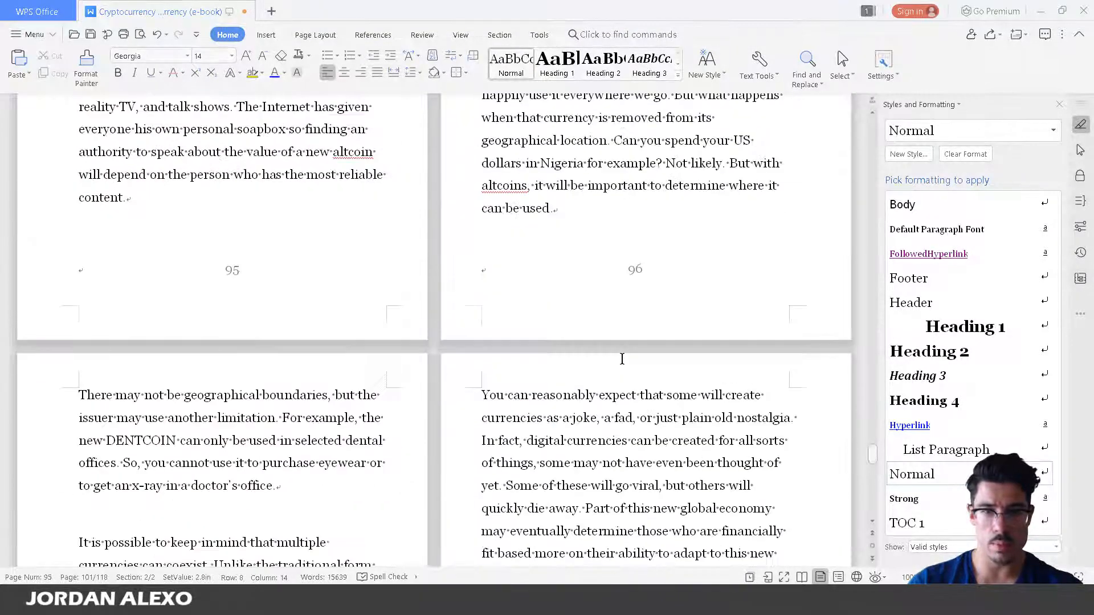
scroll(624, 355, down, 20)
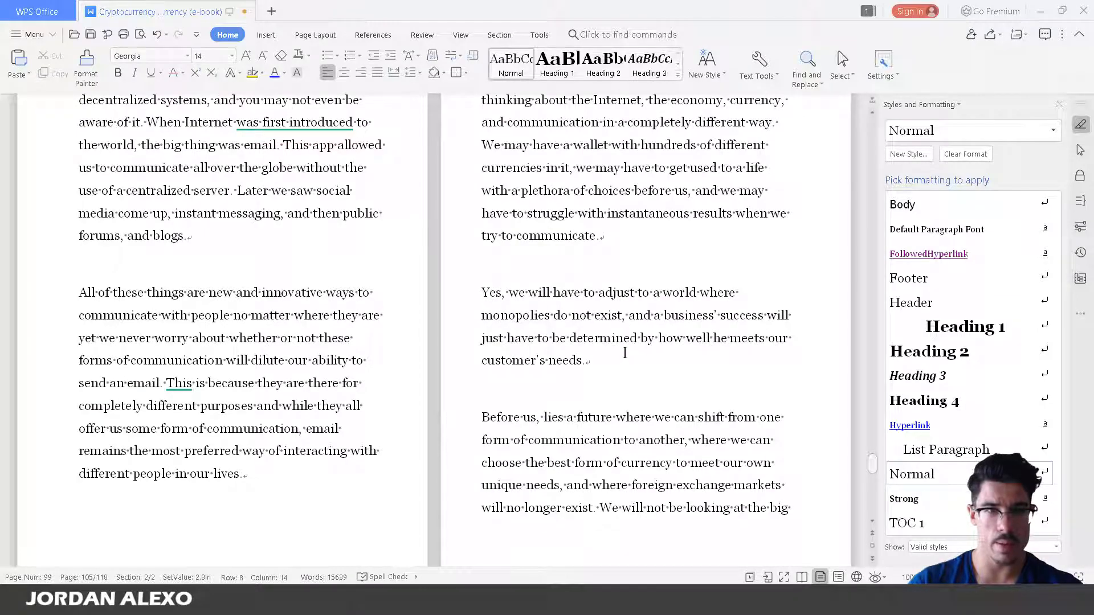
scroll(625, 353, down, 20)
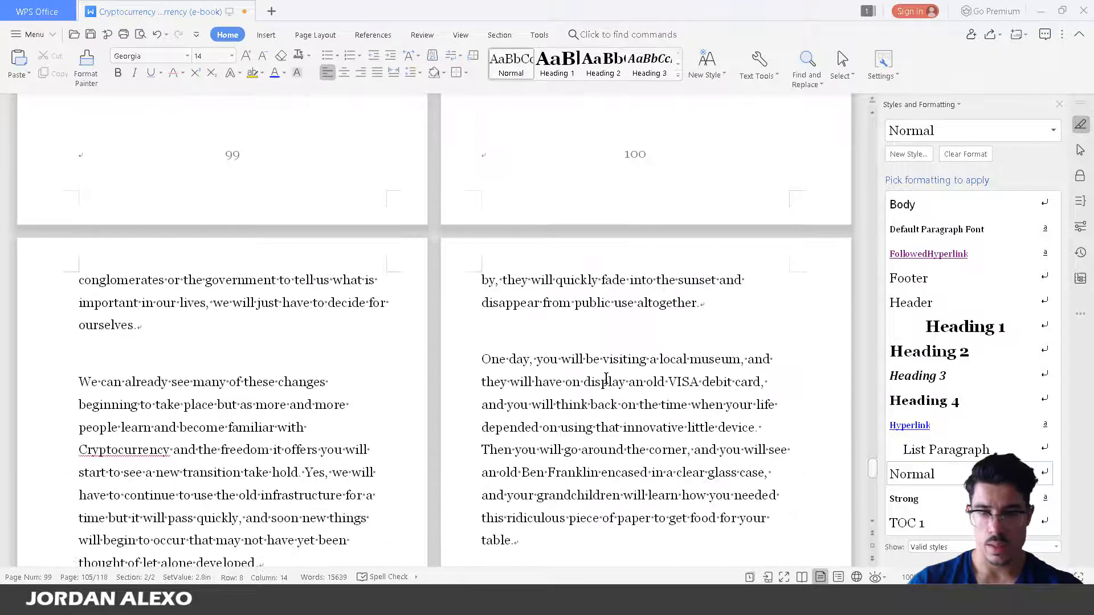
scroll(605, 378, down, 20)
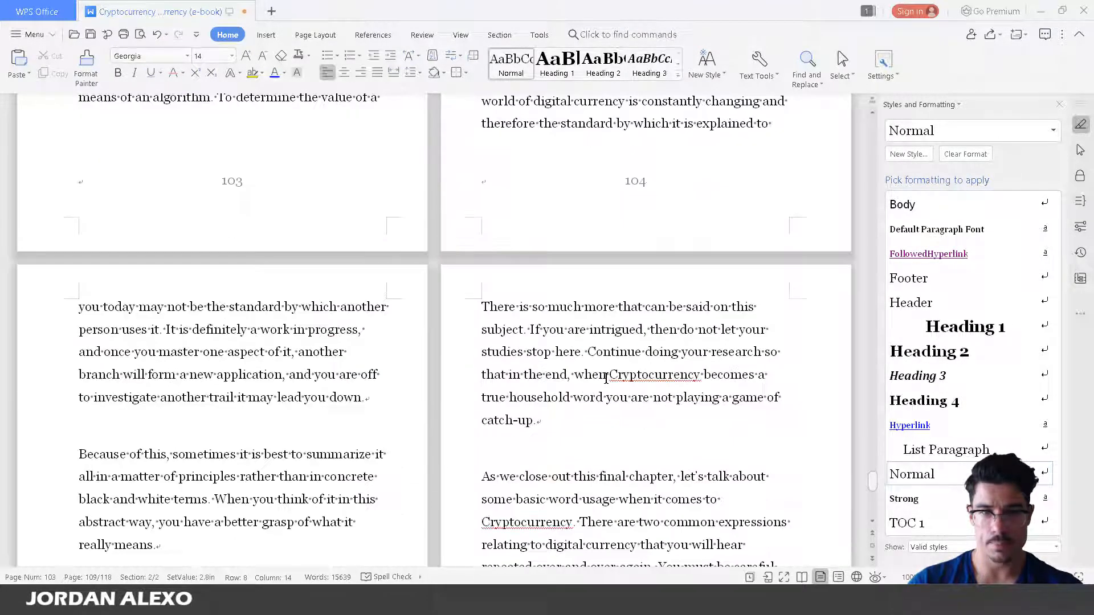
scroll(606, 378, down, 20)
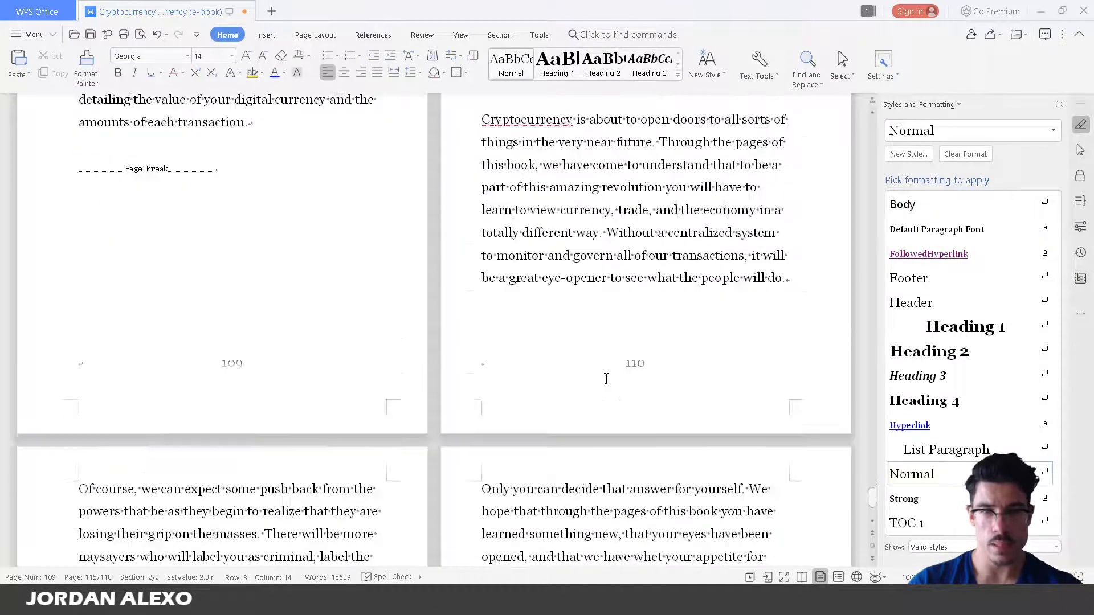
scroll(605, 378, down, 10)
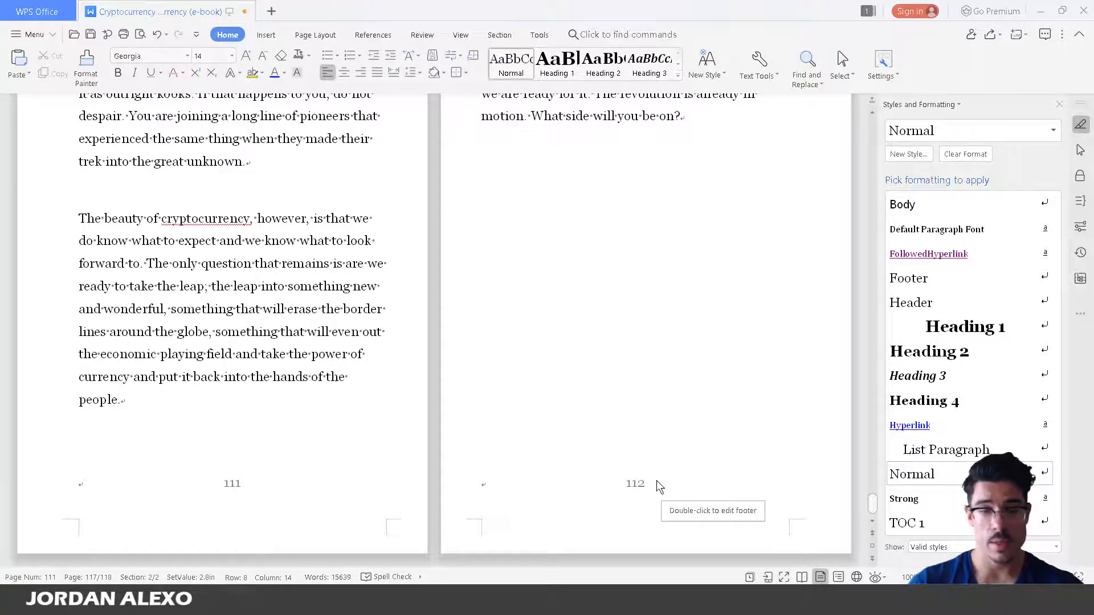
Step: Try adding a page break after the Conclusion's closing line on page 112, and undo the break
click(742, 120)
click(266, 35)
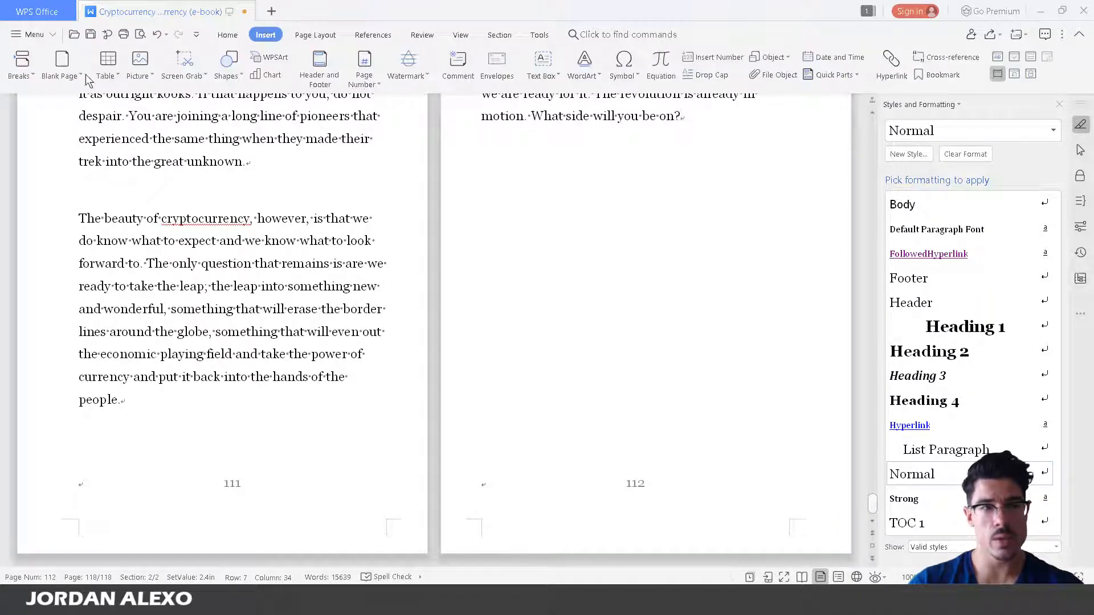
click(21, 65)
click(27, 97)
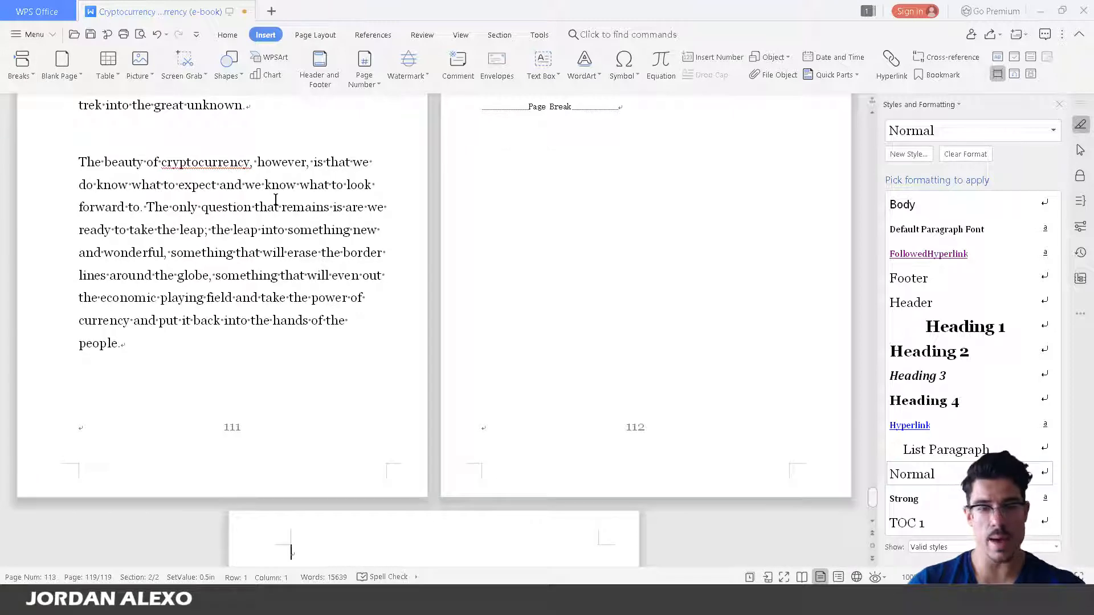
scroll(275, 204, down, 1)
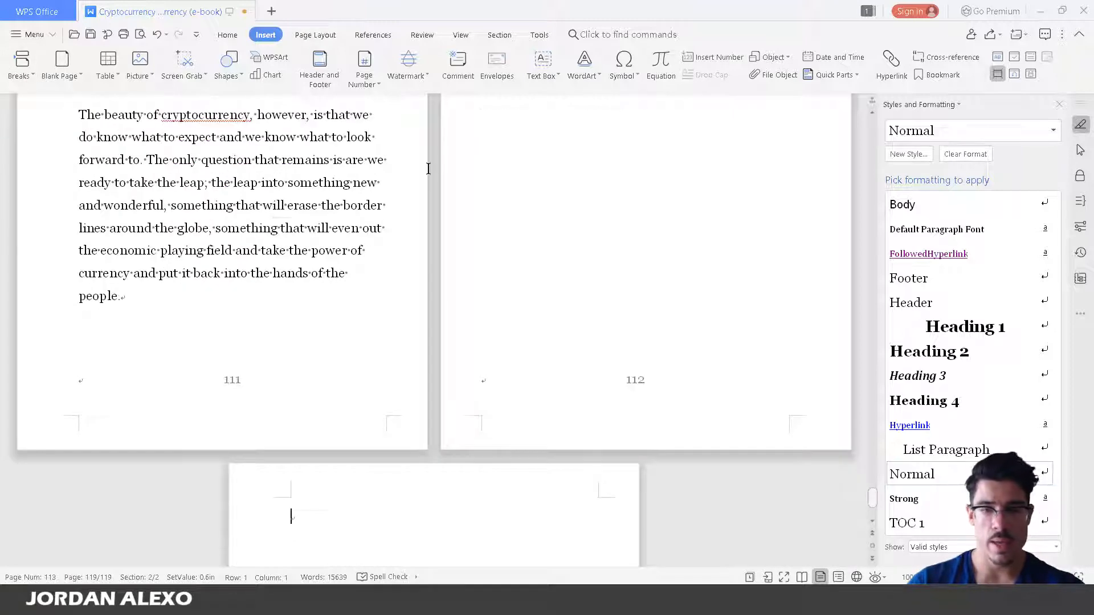
scroll(440, 167, up, 2)
key(ctrl+z)
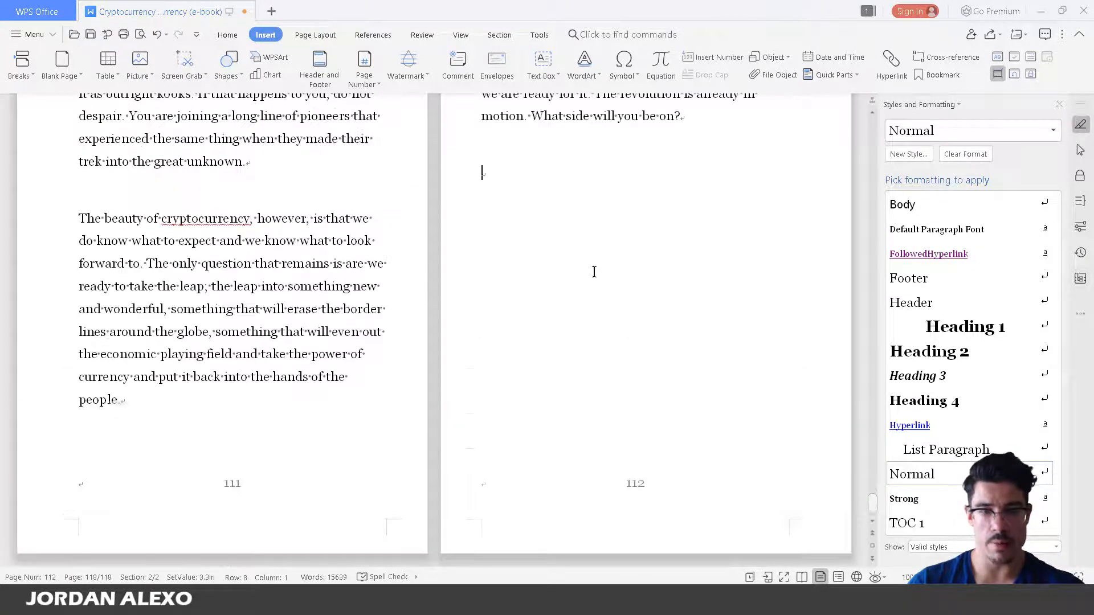
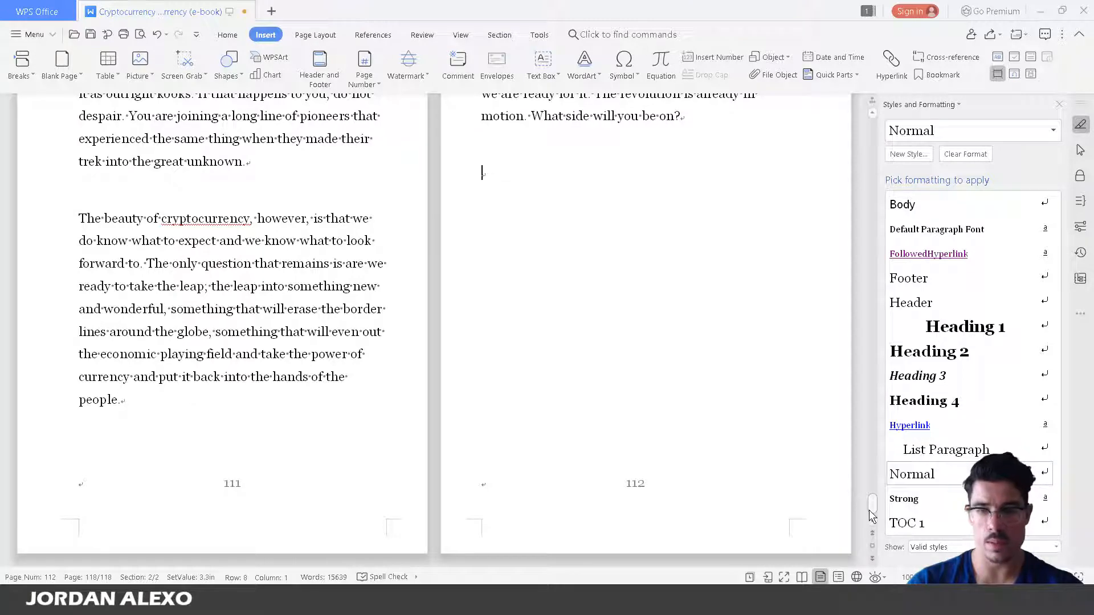
Step: Return through the opening pages to the table of contents and check its listed page numbers
scroll(762, 402, up, 5)
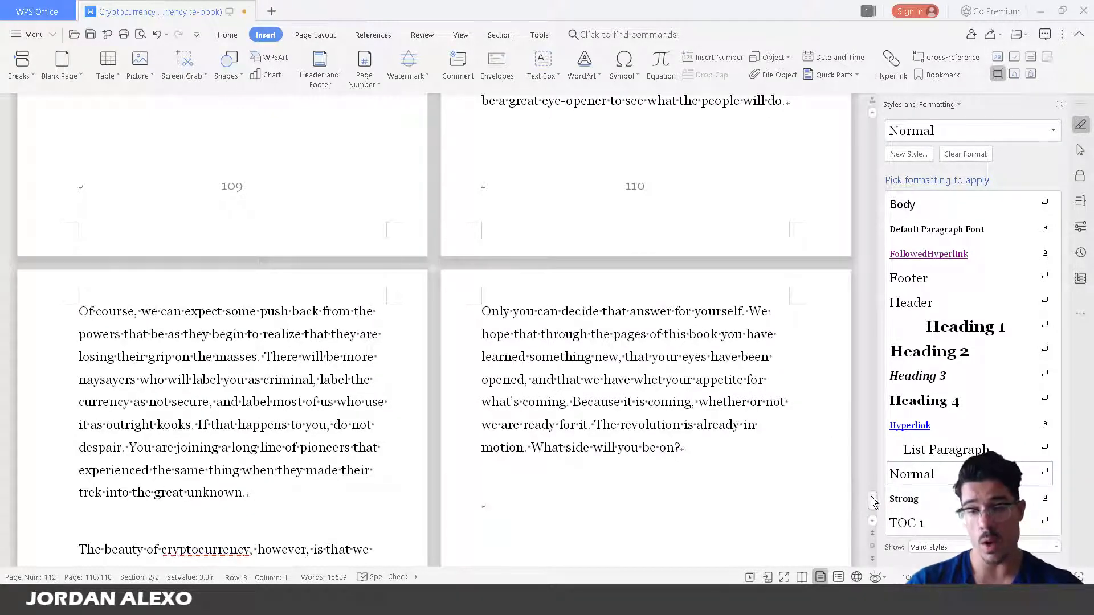
drag(871, 495, 870, 194)
scroll(784, 310, up, 4)
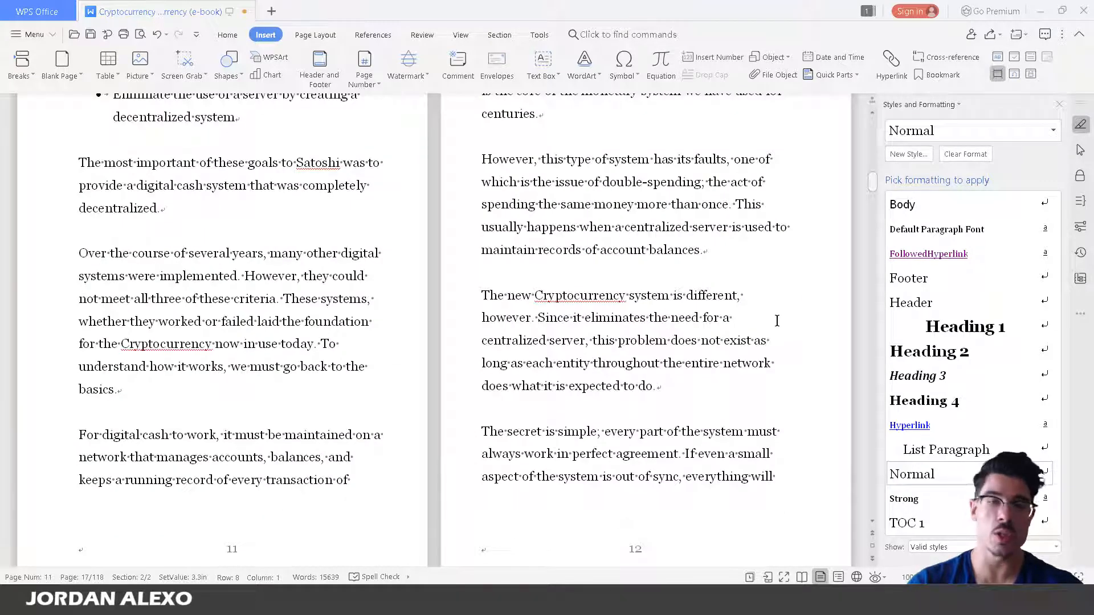
scroll(775, 336, up, 4)
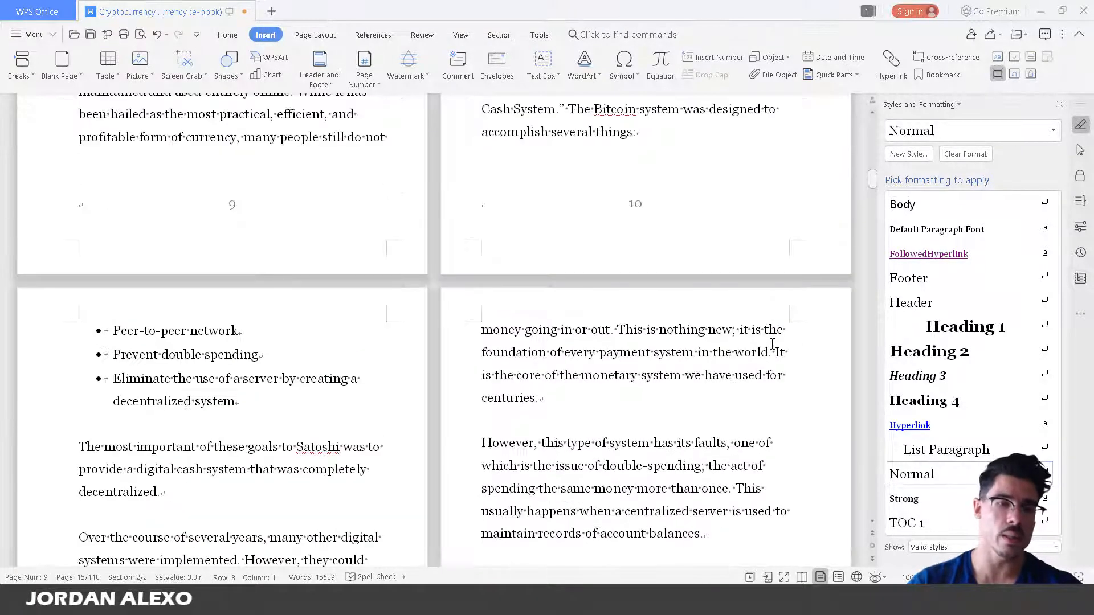
scroll(772, 343, up, 5)
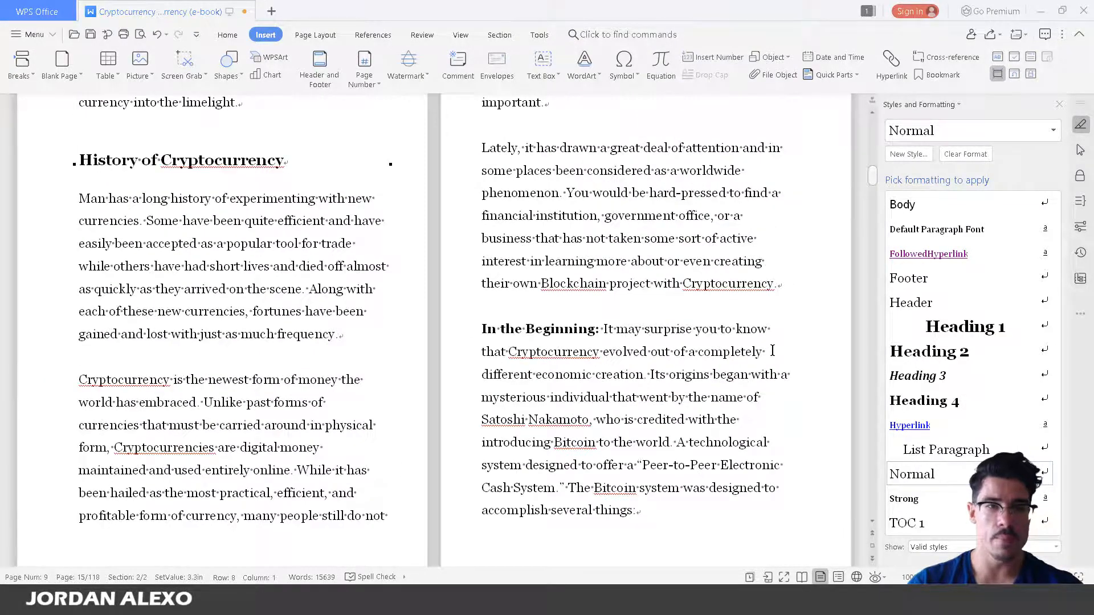
scroll(773, 350, up, 15)
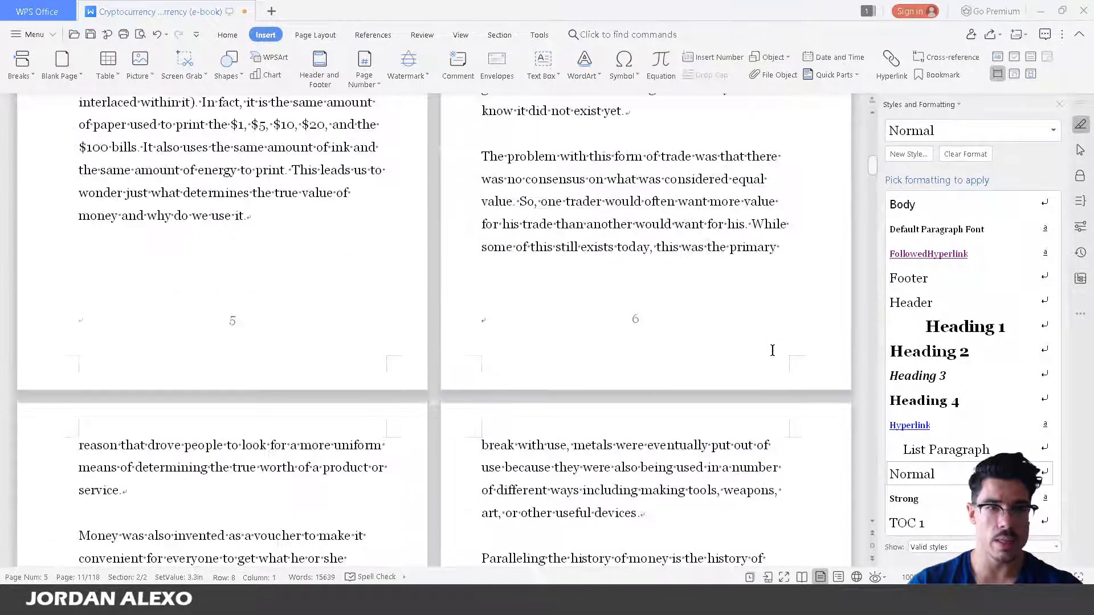
scroll(772, 350, up, 10)
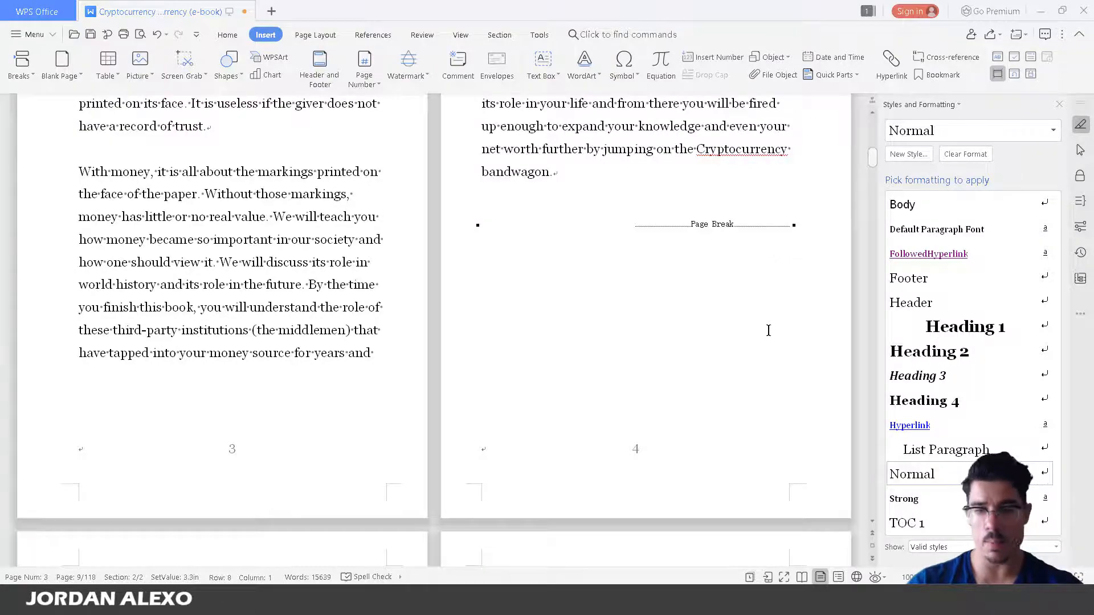
scroll(768, 330, up, 15)
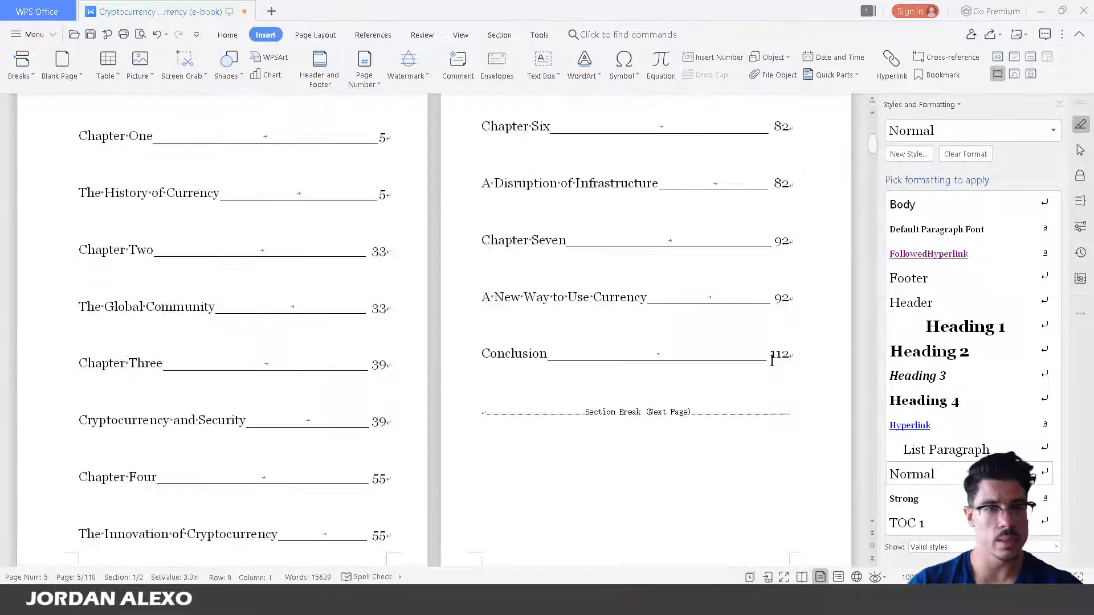
Step: Update the page numbers in the table of contents field
scroll(771, 360, up, 3)
scroll(772, 360, down, 4)
click(330, 330)
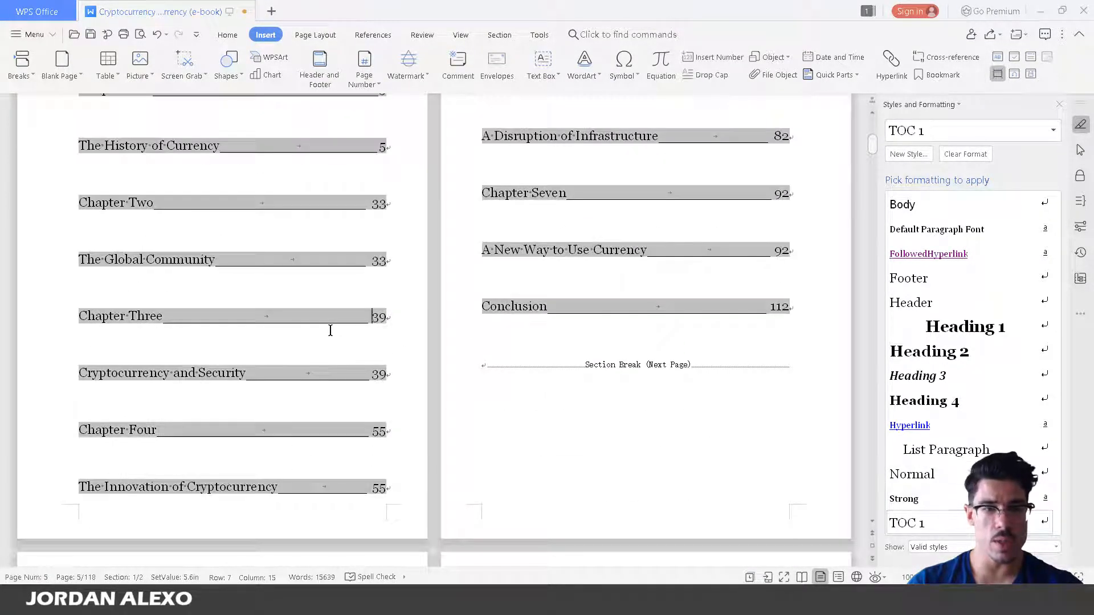
right_click(238, 318)
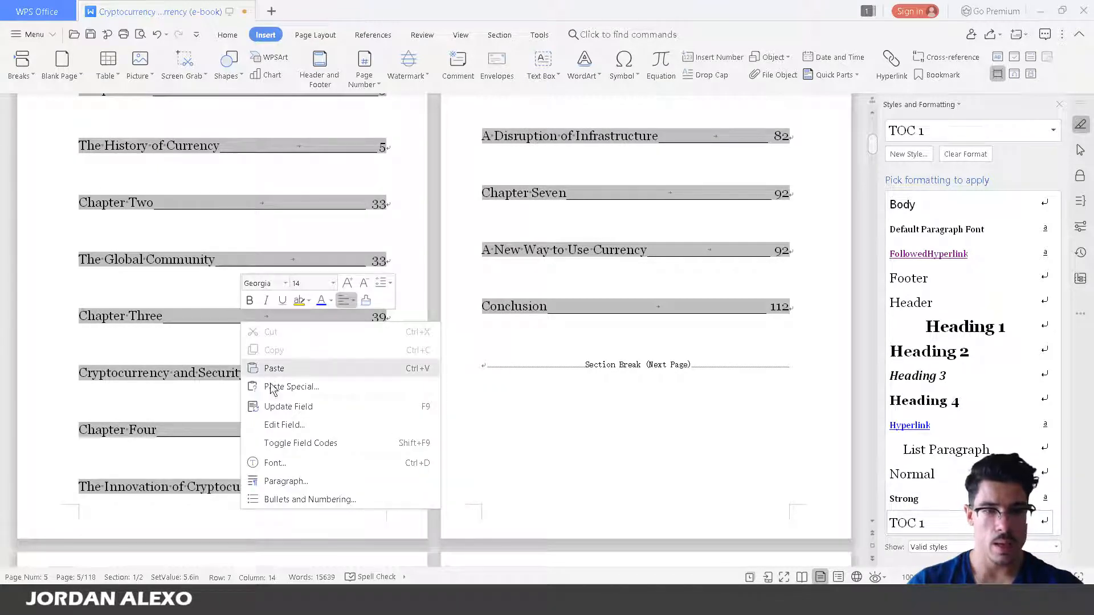
click(280, 407)
click(548, 344)
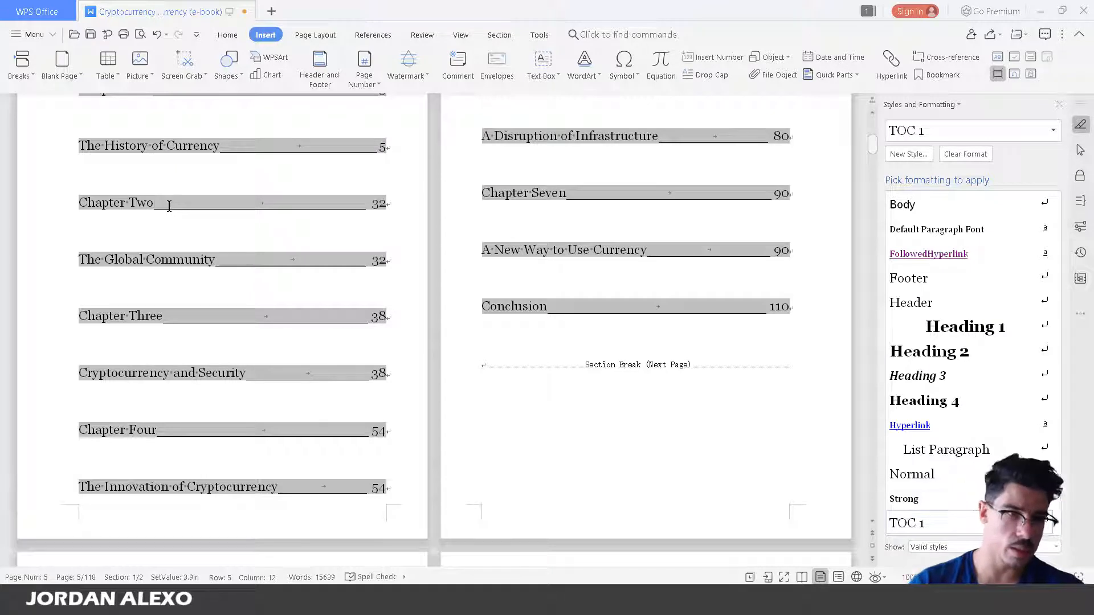
Step: Merge the Chapter Two number and title lines in the table of contents into "Chapter Two: The Global Community"
key(Delete)
key(Delete)
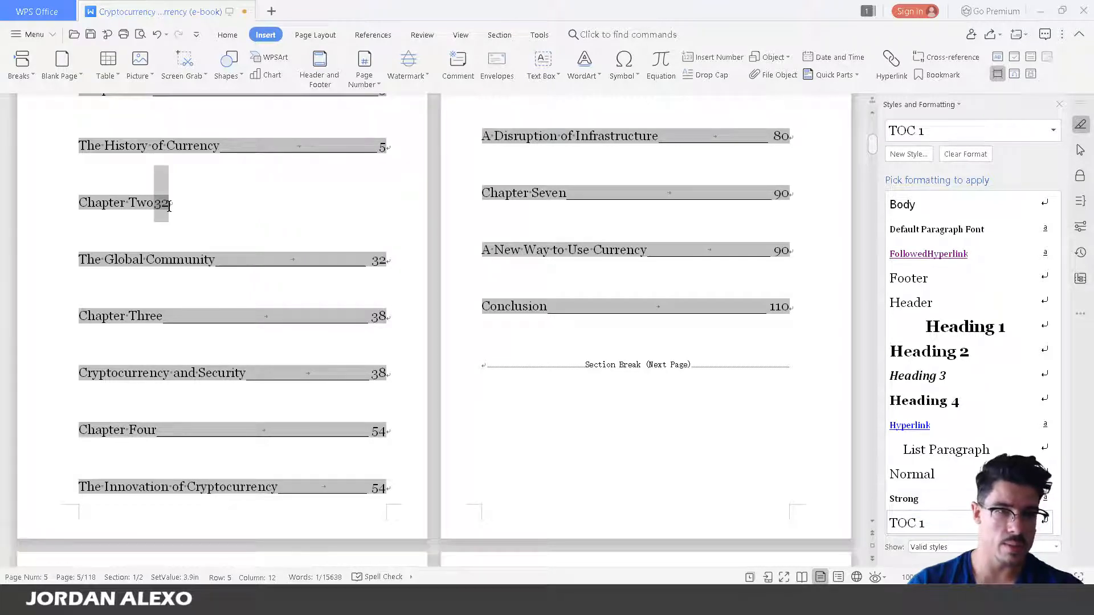
key(Delete)
key(Delete)
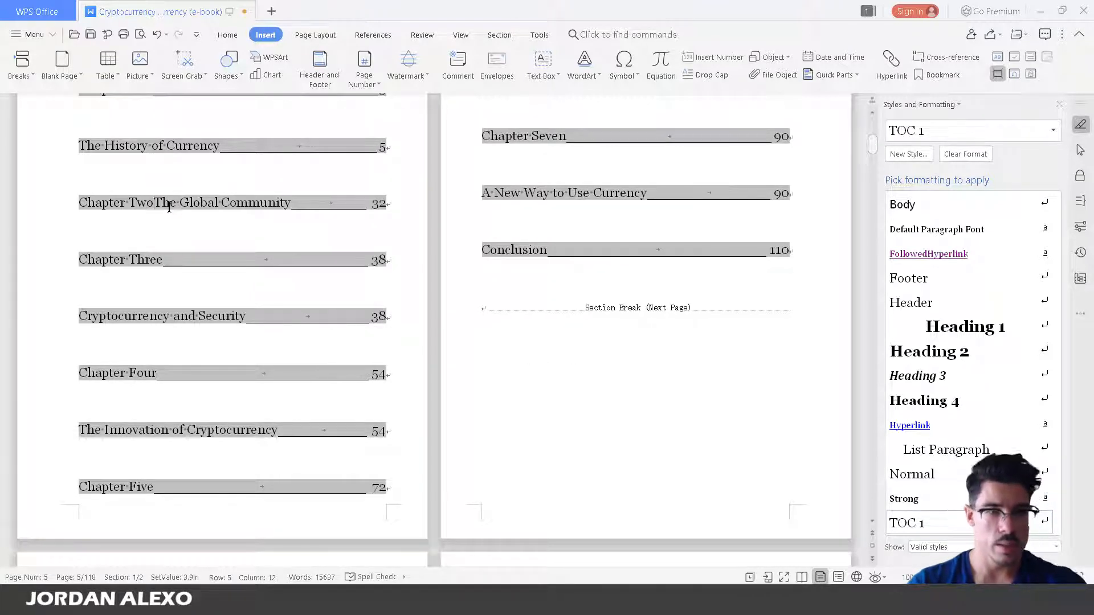
key(BackSpace)
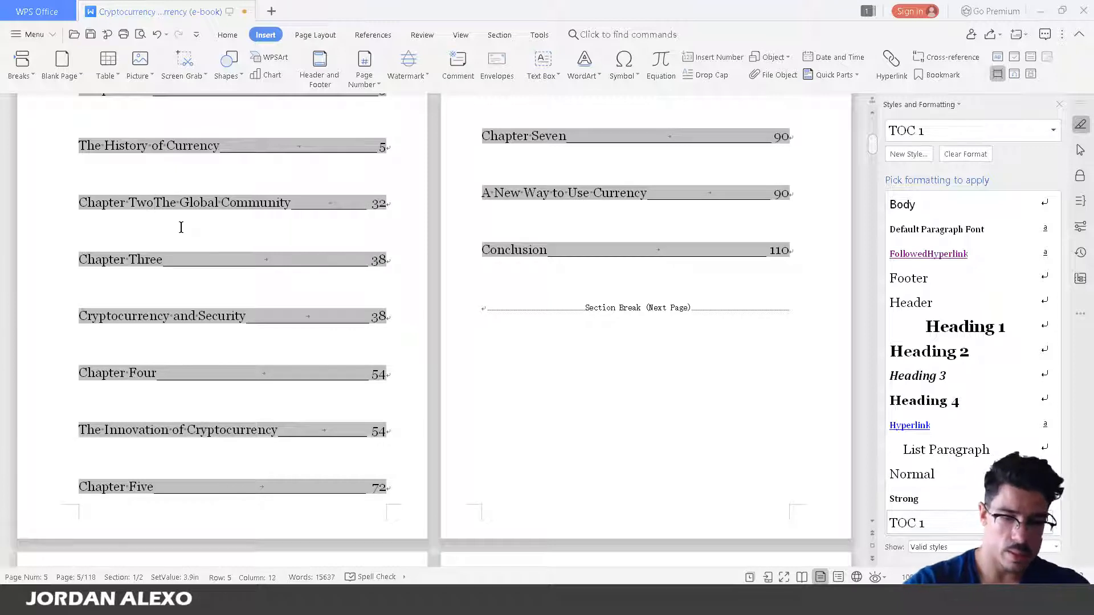
text(:)
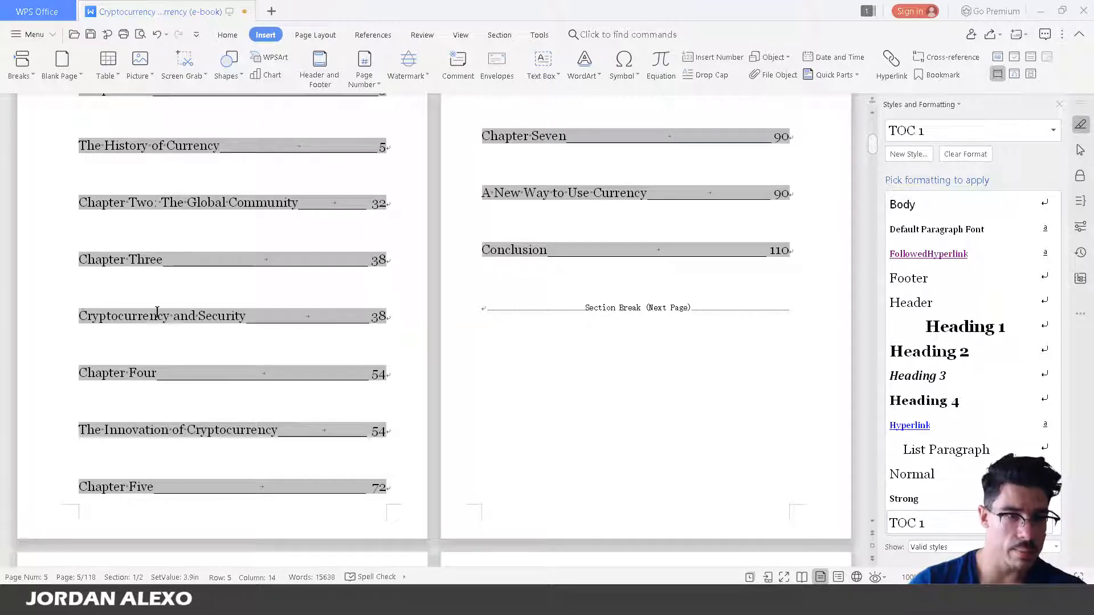
Step: Combine the two Chapter Three lines in the table of contents into "Chapter Three: Cryptocurrency and Security"
click(162, 260)
key(Delete)
key(shift+End)
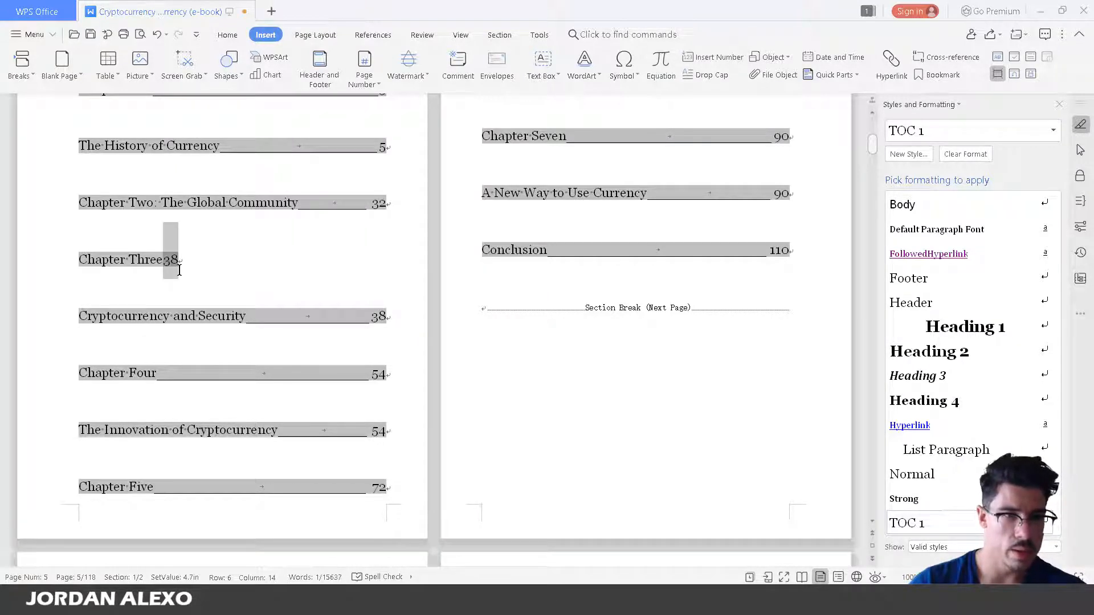
key(Delete)
key(Delete)
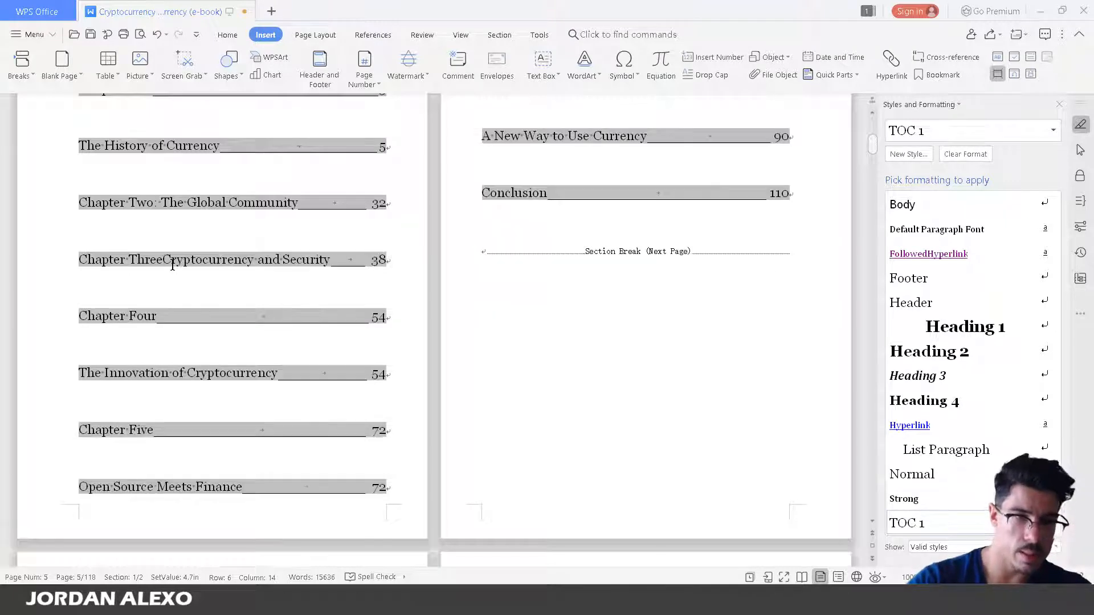
text(:)
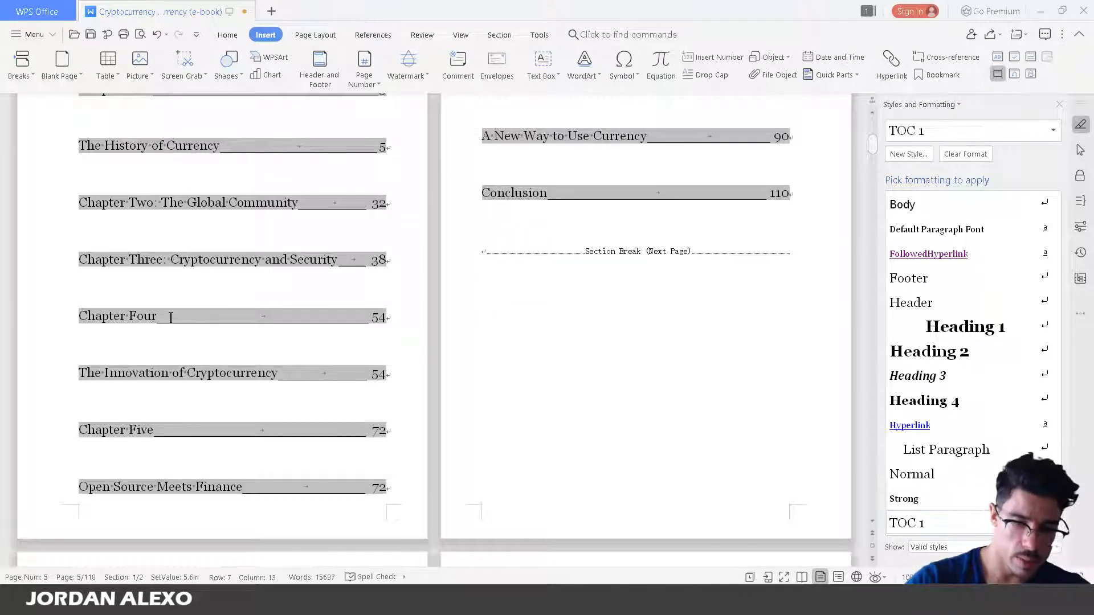
Step: Combine the two Chapter Four lines in the table of contents into "Chapter Four: The Innovation of Cryptocurrency"
key(Delete)
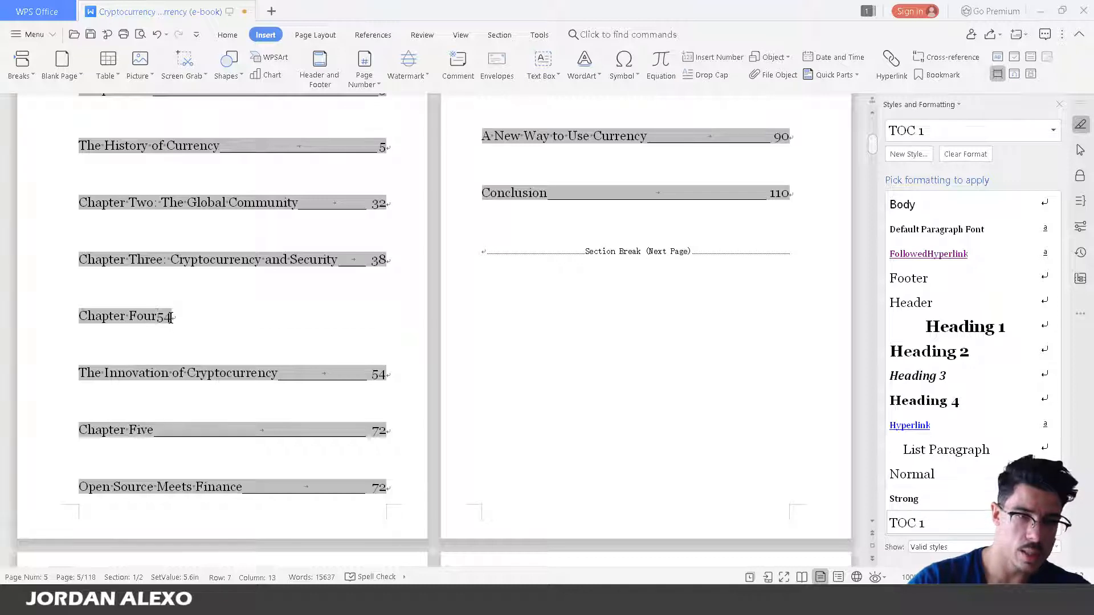
key(shift+End)
key(Delete)
text(:)
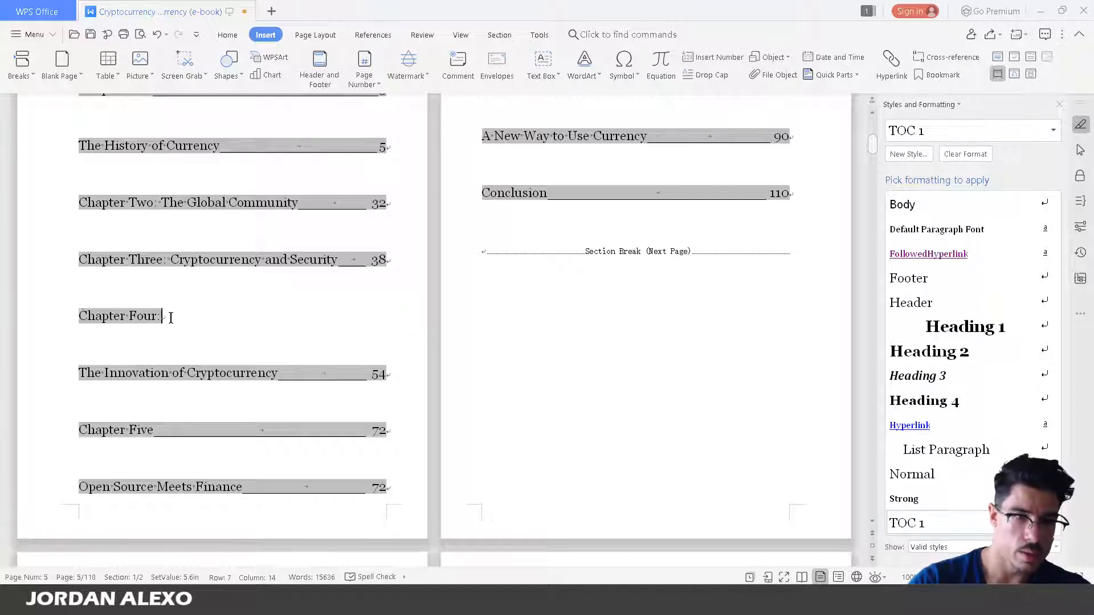
key(Delete)
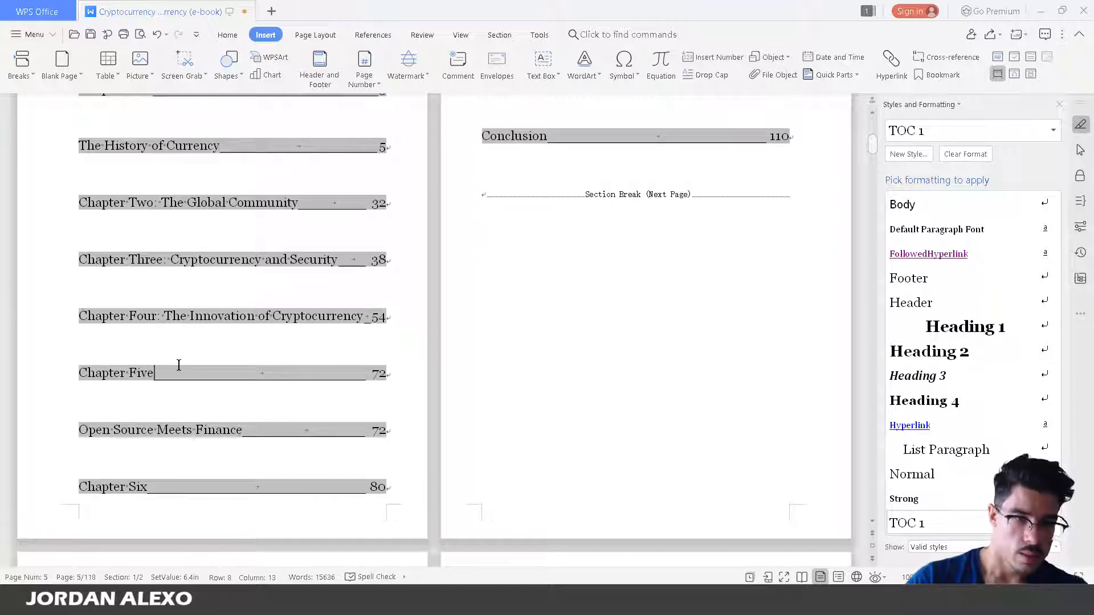
Step: Combine the two Chapter Five lines in the table of contents into "Chapter Five: Open Source Meets Finance"
key(Delete)
key(shift+End)
key(Delete)
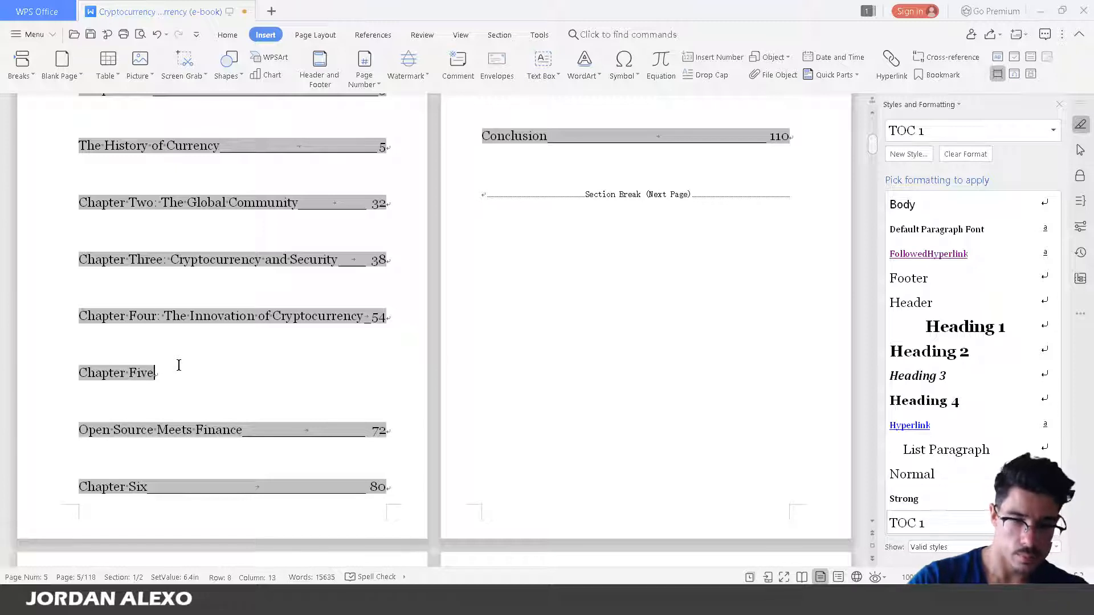
key(Delete)
text(: Open Source Meets Finance 72)
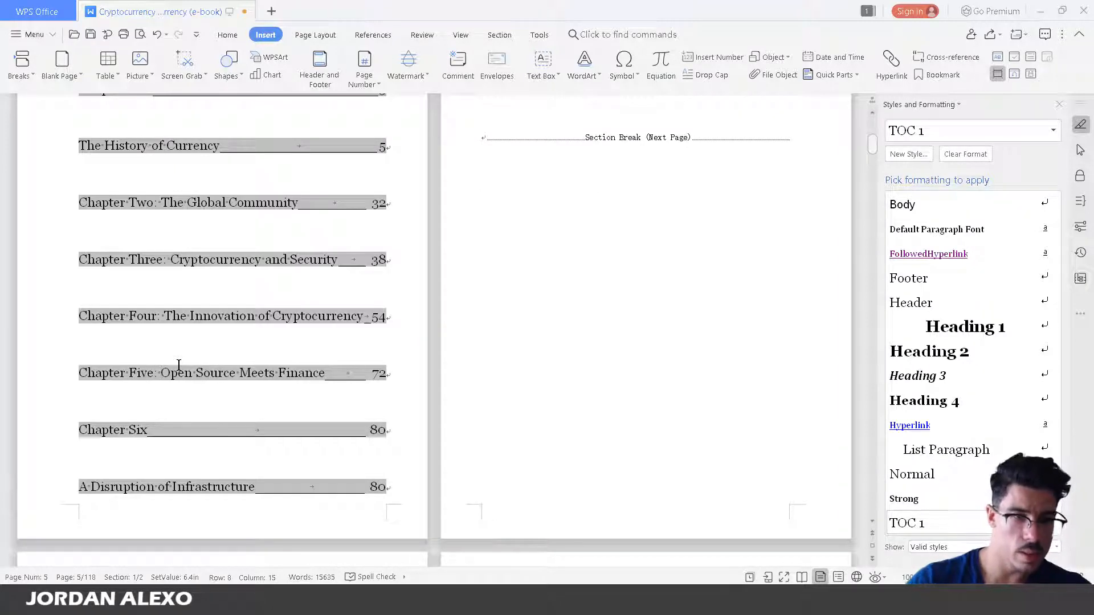
Step: Combine the two Chapter Six lines in the table of contents into "Chapter Six: A Disruption of Infrastructure"
click(154, 430)
key(shift+End)
key(Delete)
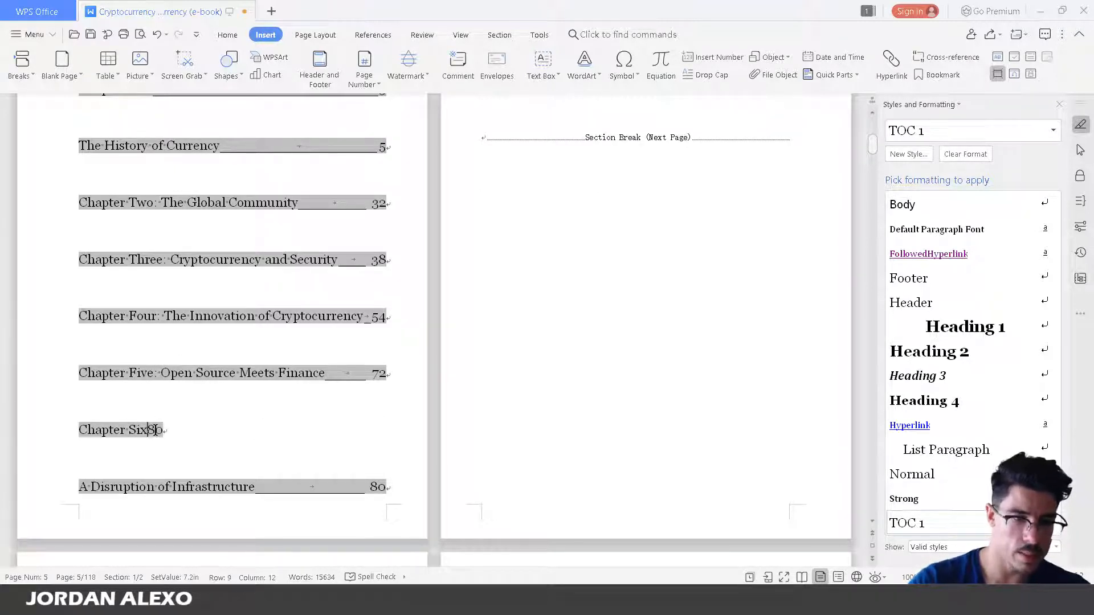
text(:)
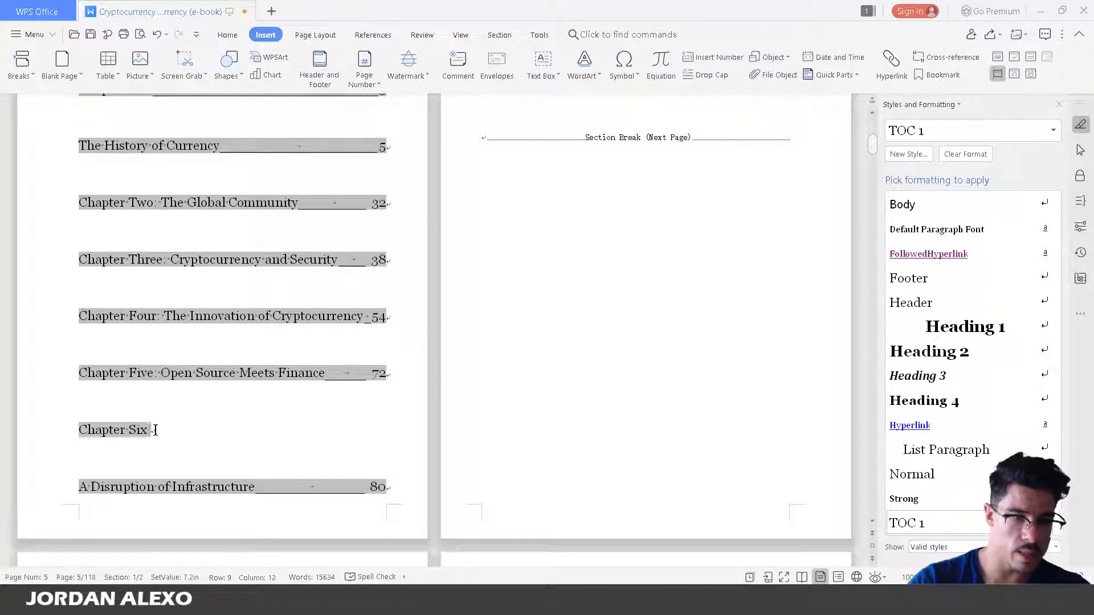
key(Delete)
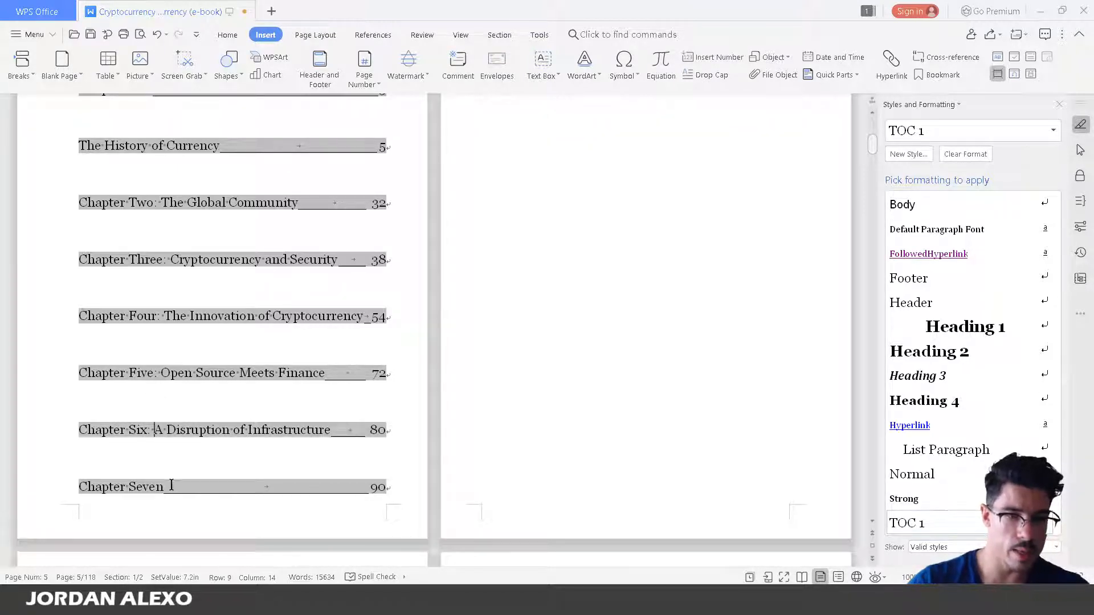
Step: Combine the two Chapter Seven lines in the table of contents into "Chapter Seven: A New Way to Use Currency"
click(173, 487)
key(Delete)
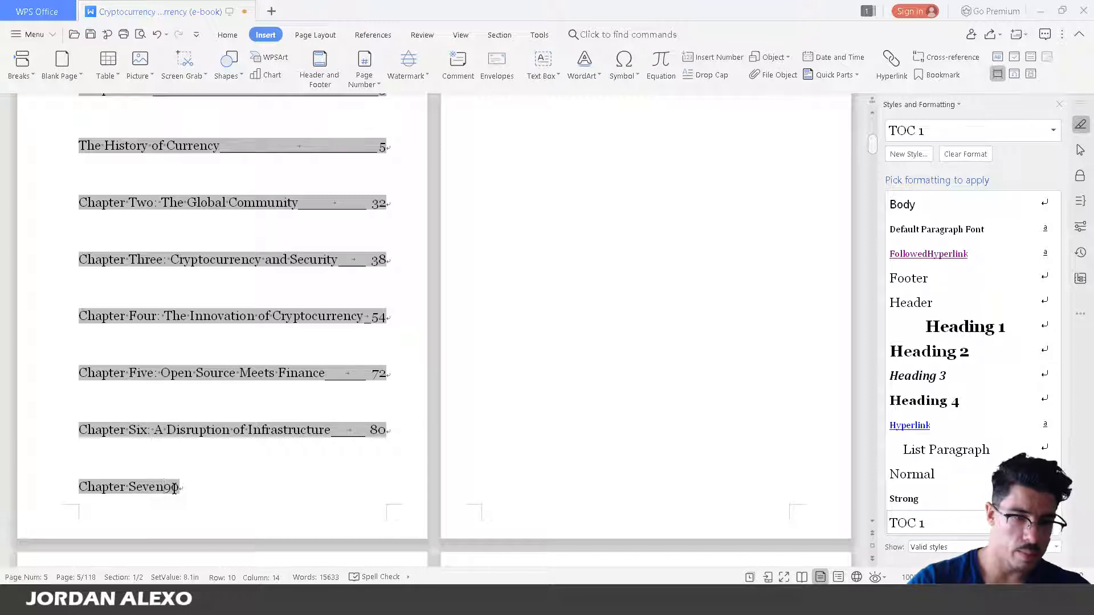
key(Delete)
key(Delete)
text(:)
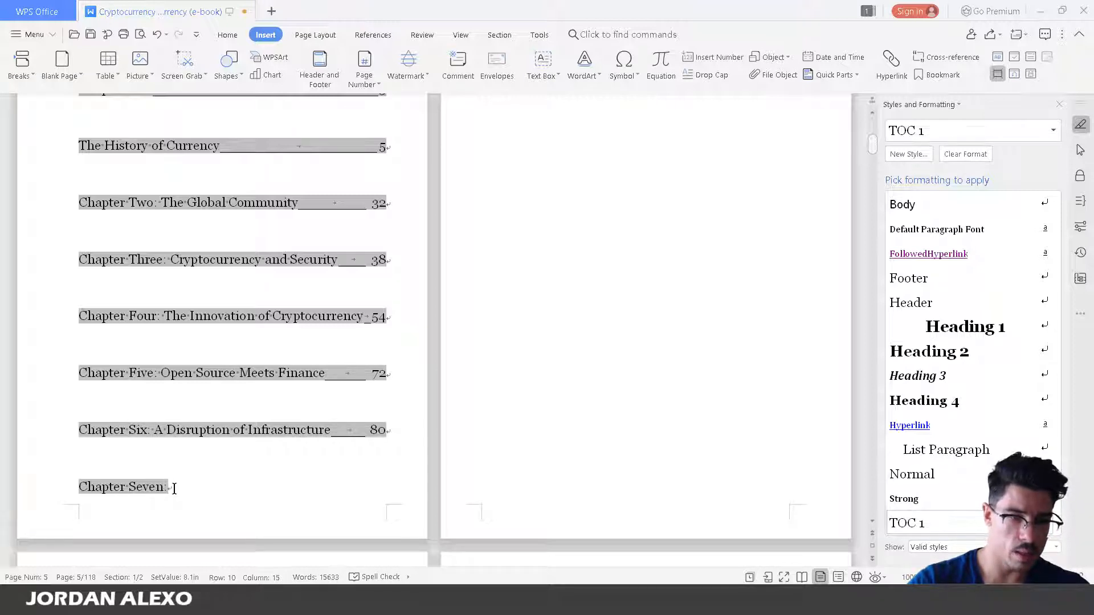
key(Delete)
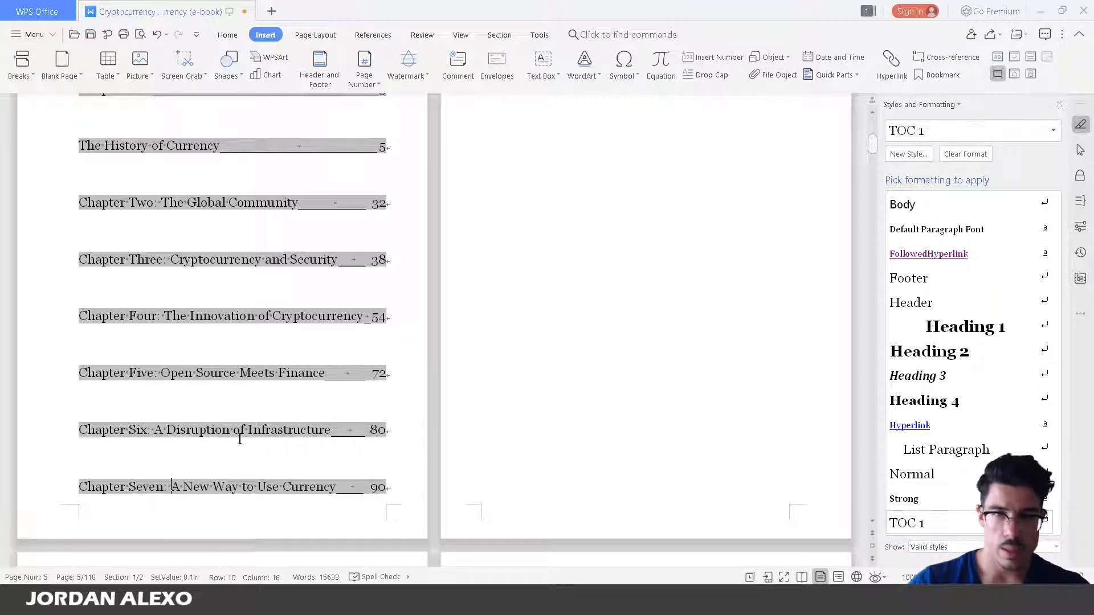
Step: Combine the two Chapter One lines in the table of contents into "Chapter One: The History of Currency"
scroll(240, 438, up, 3)
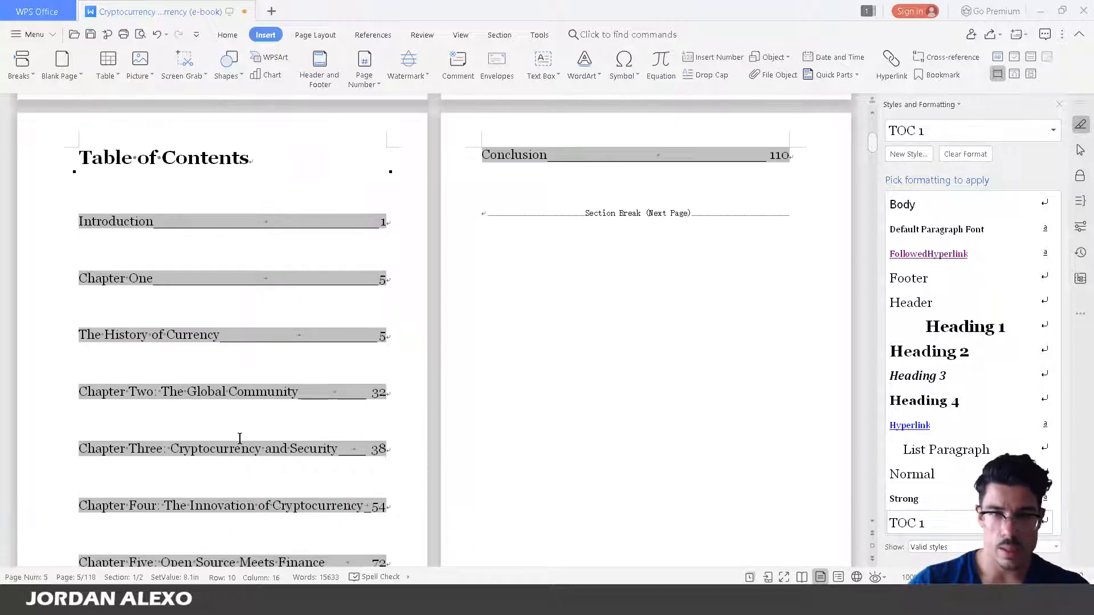
click(173, 278)
key(Delete)
key(Delete)
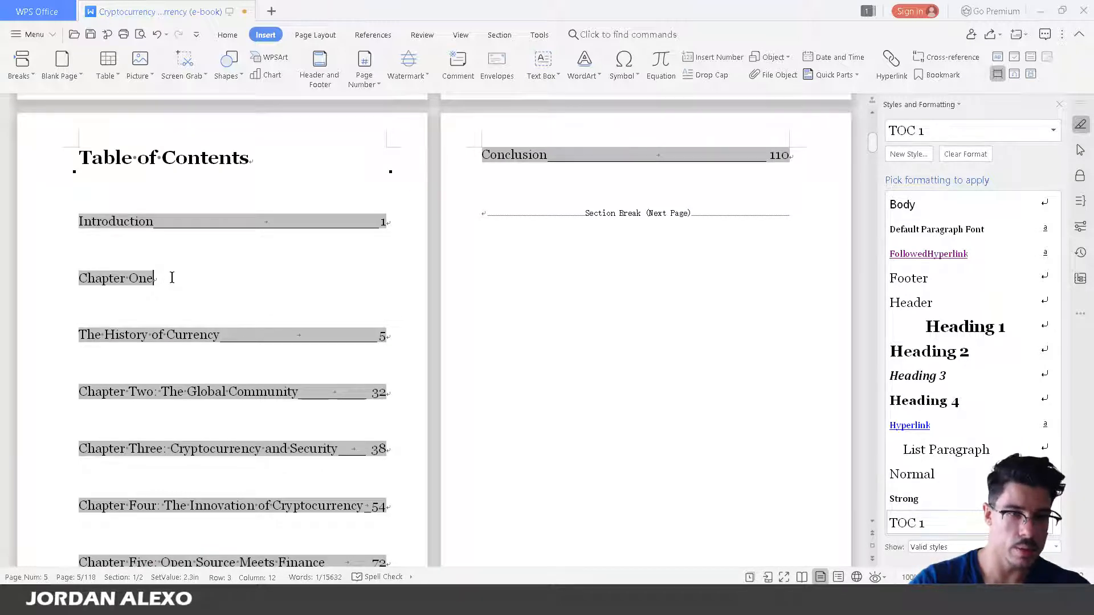
key(Delete)
text(: The History of Currency 5)
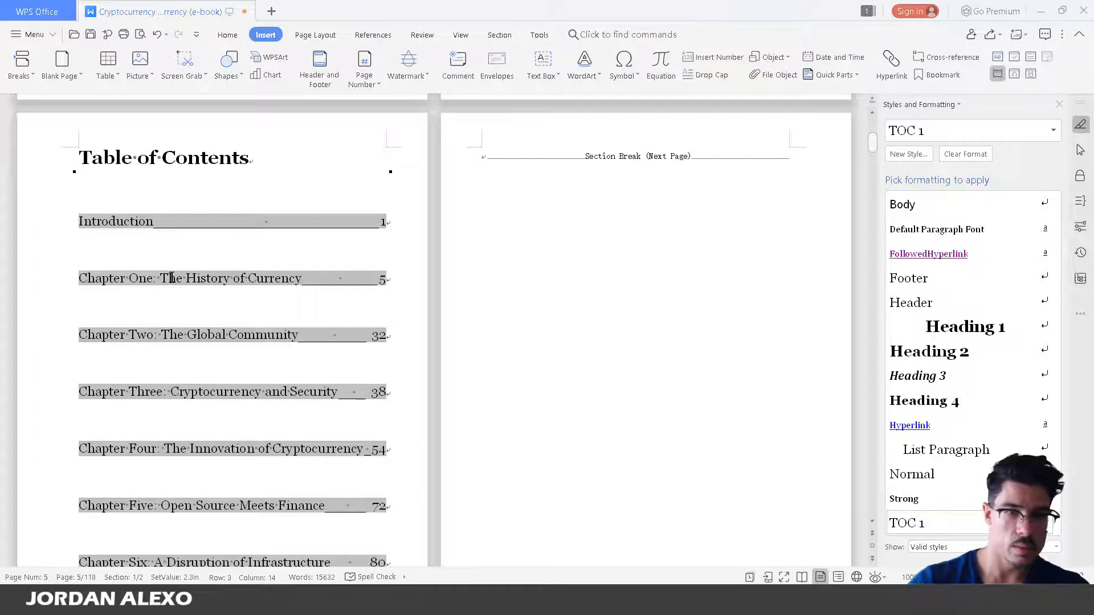
Step: Update the edited table of contents field again, refreshing the page numbers only
scroll(205, 279, down, 2)
scroll(205, 279, down, 4)
click(200, 336)
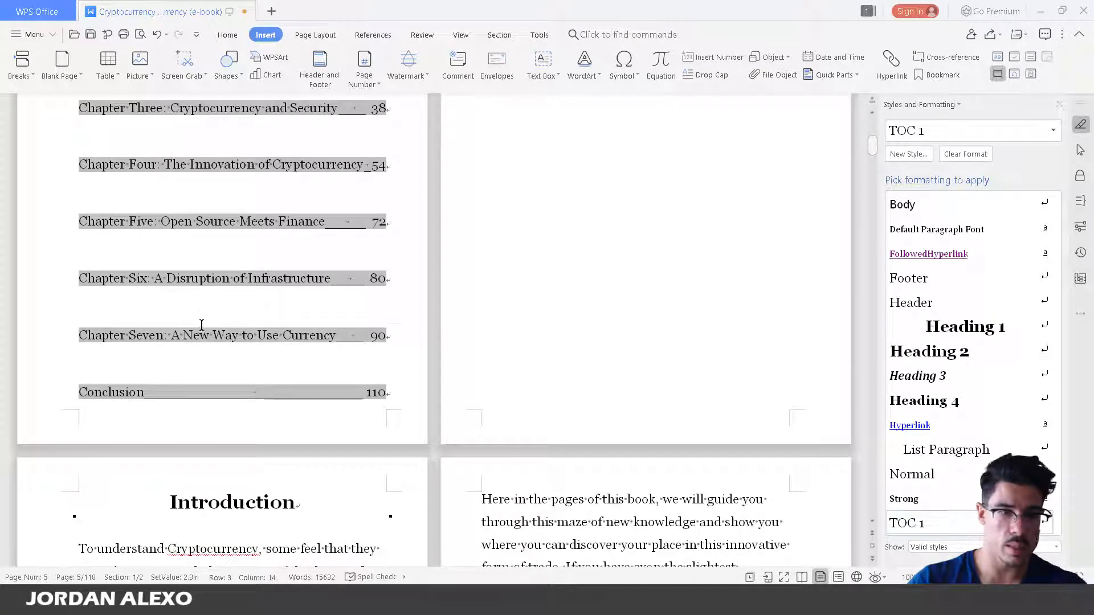
right_click(201, 340)
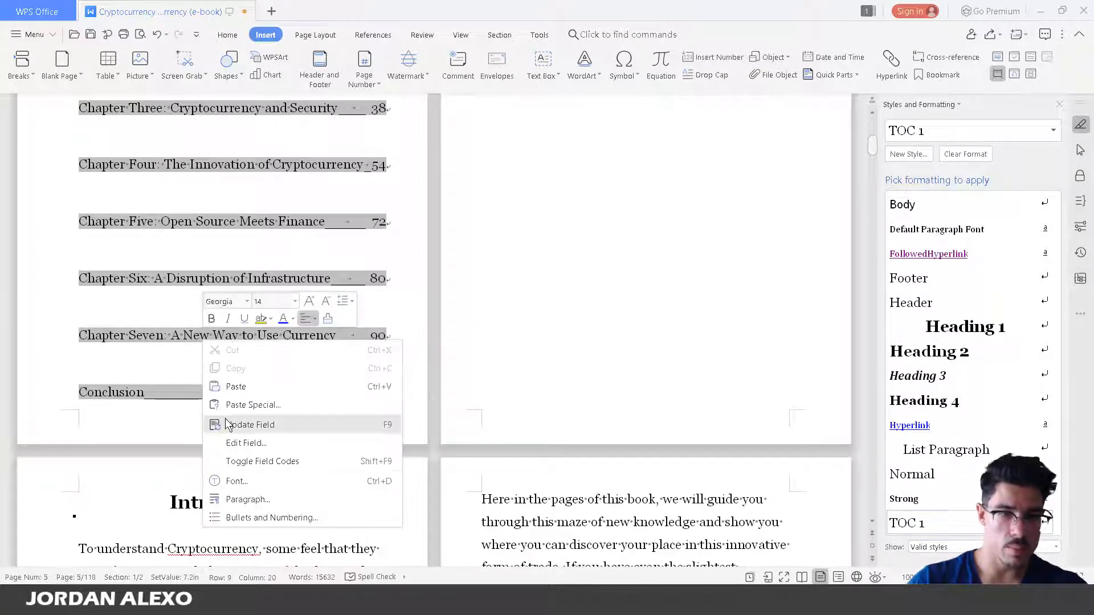
click(208, 422)
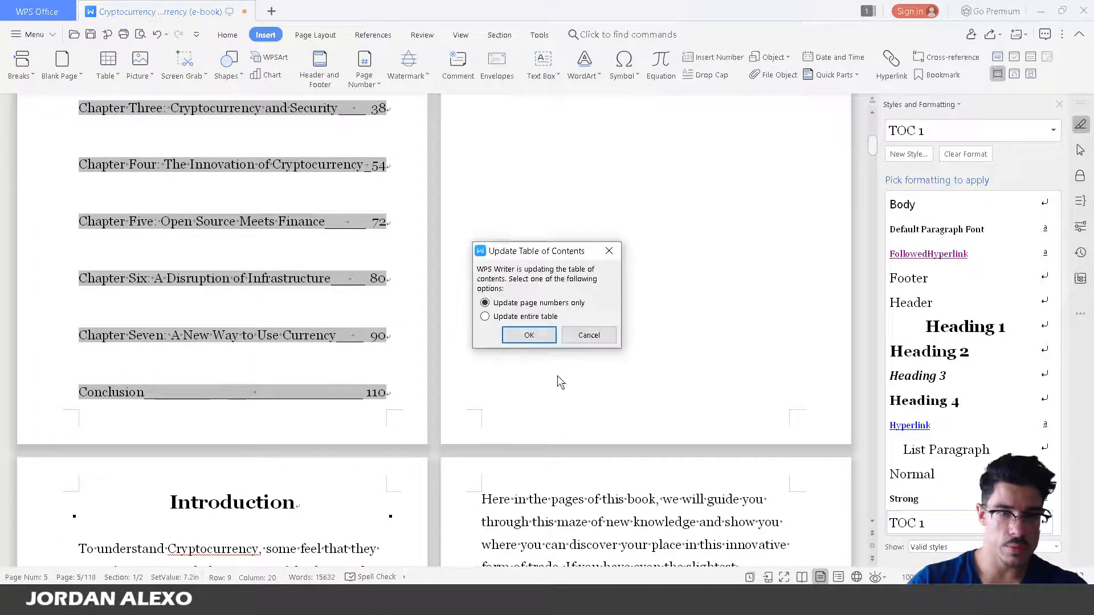
click(542, 339)
Step: Review the merged table of contents and the pages around it, from the copyright text to the Introduction
scroll(294, 365, up, 7)
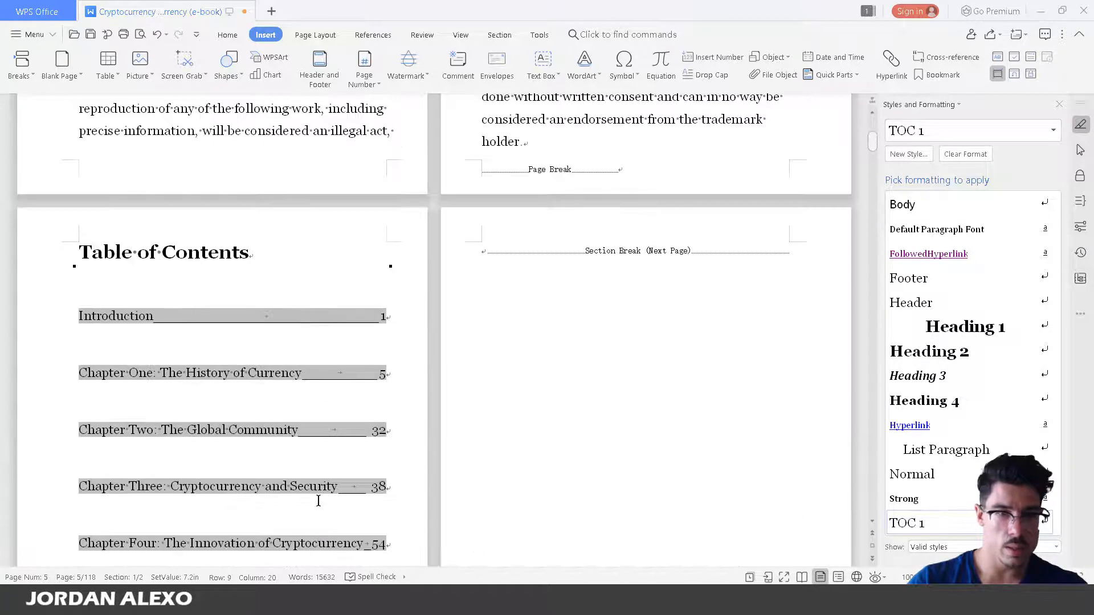
scroll(345, 481, down, 10)
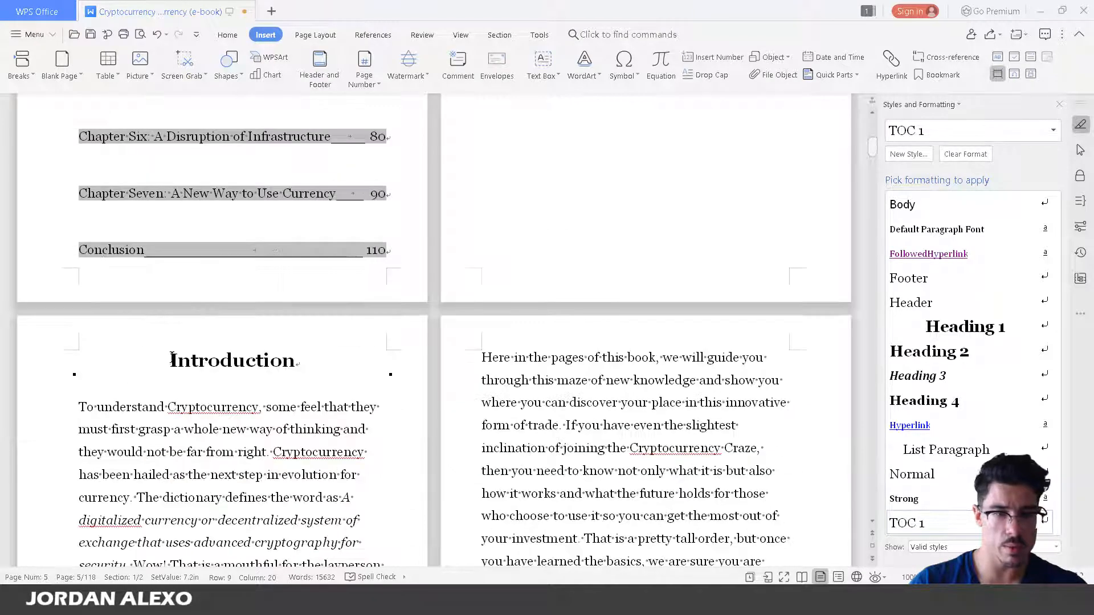
scroll(252, 390, up, 9)
scroll(577, 192, down, 6)
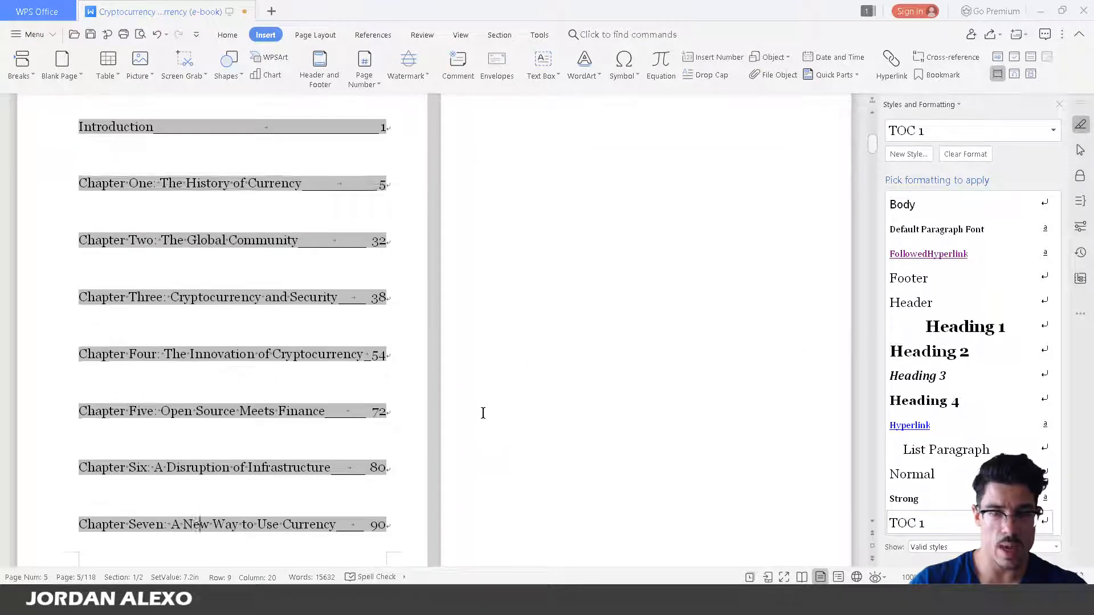
scroll(459, 442, up, 14)
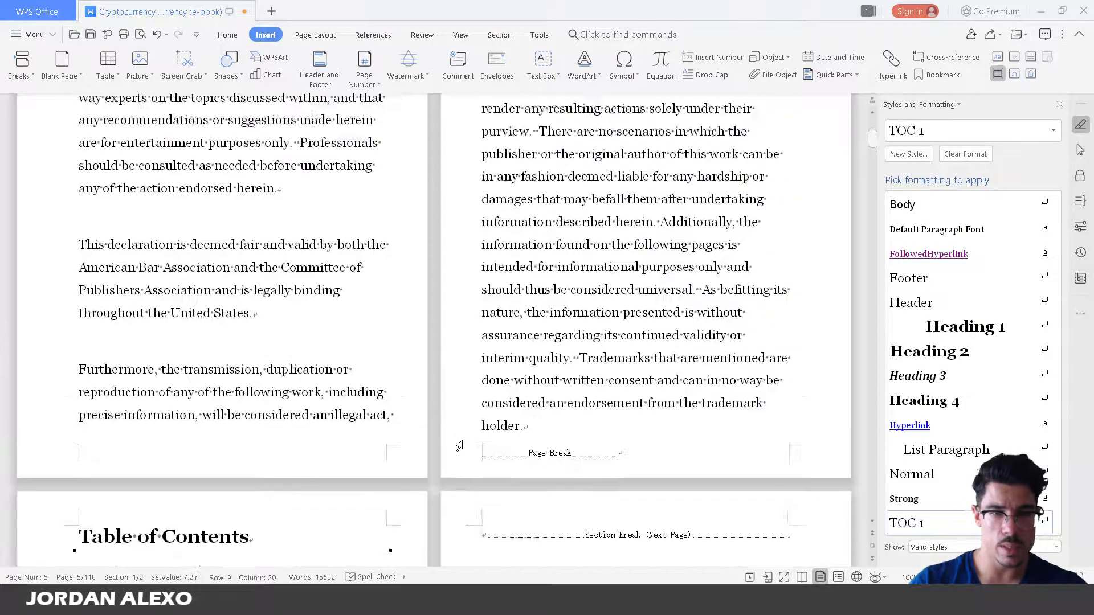
scroll(454, 450, down, 7)
scroll(454, 451, down, 5)
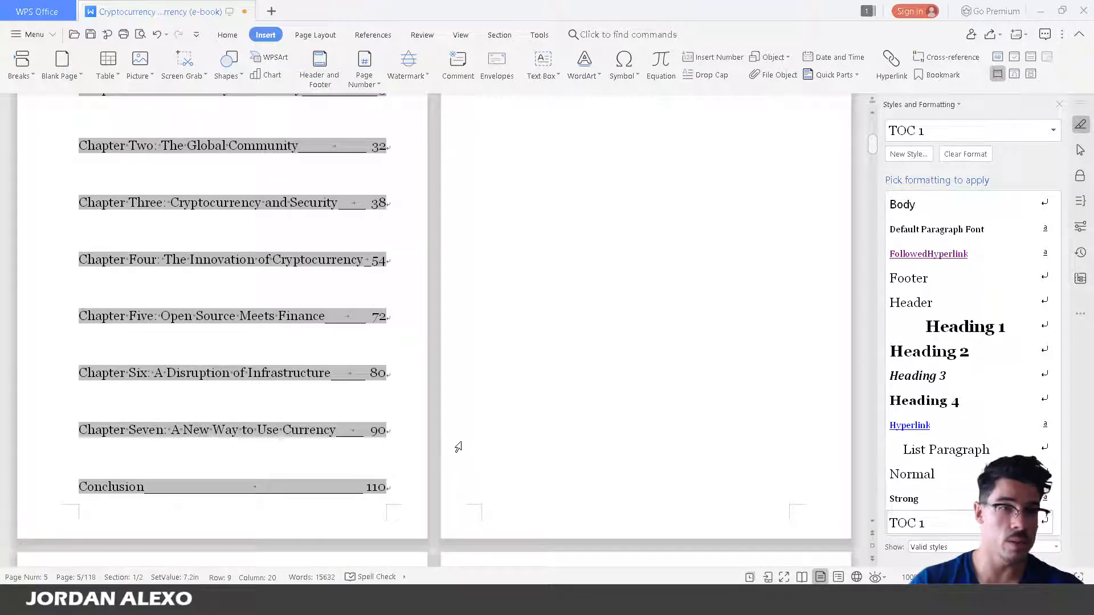
scroll(354, 282, down, 5)
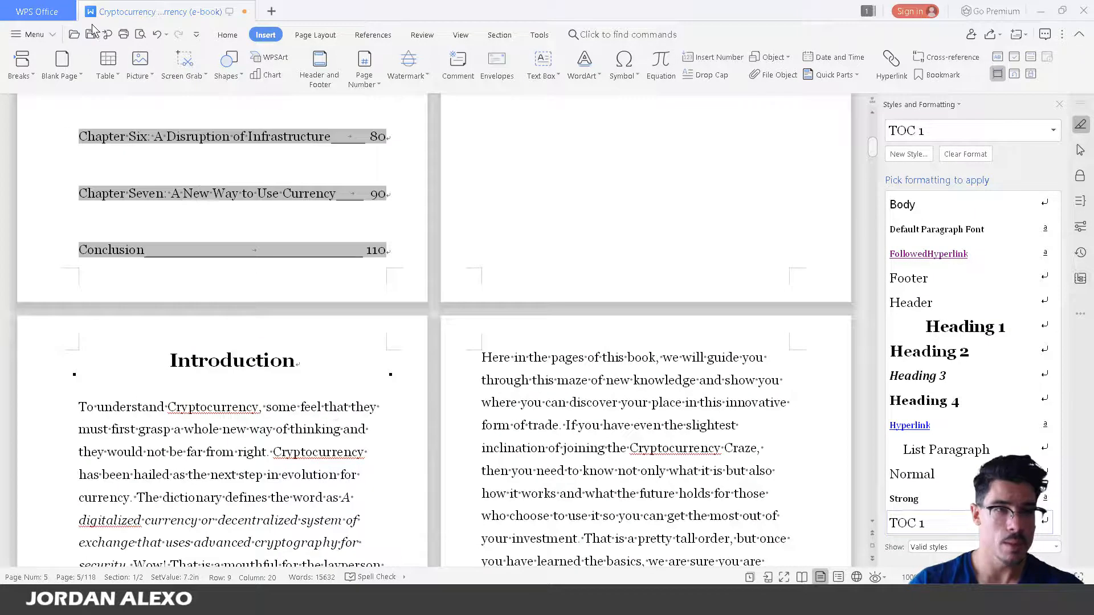
Step: Save a copy of the document in the book folder as "Cryptocurrency - What Everyone Ought To Know About Cryptocurrency (paperback).docx"
click(53, 35)
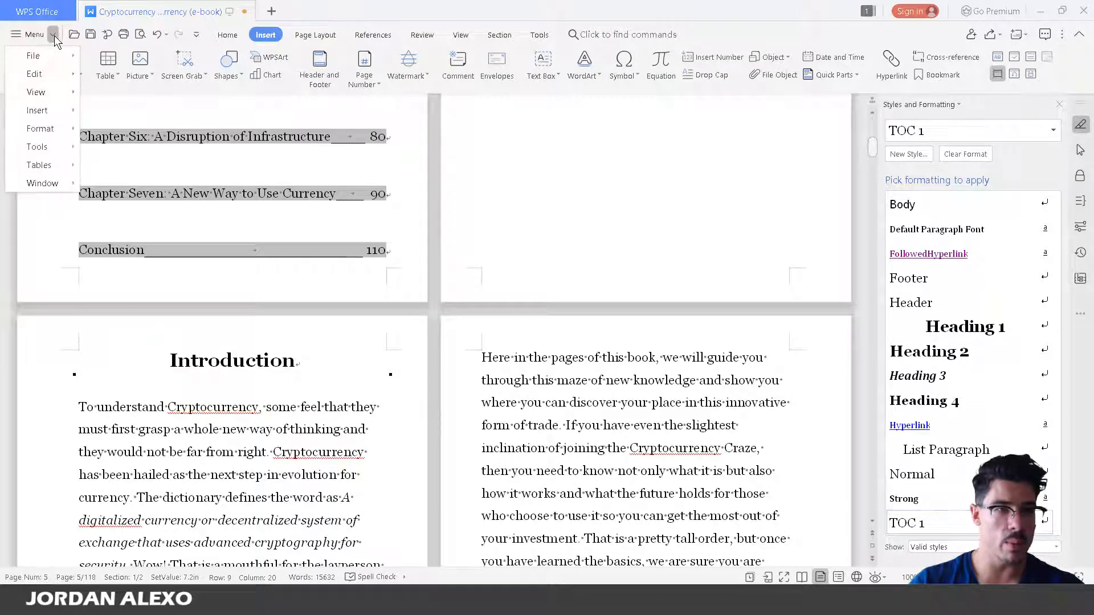
mouse_move(53, 52)
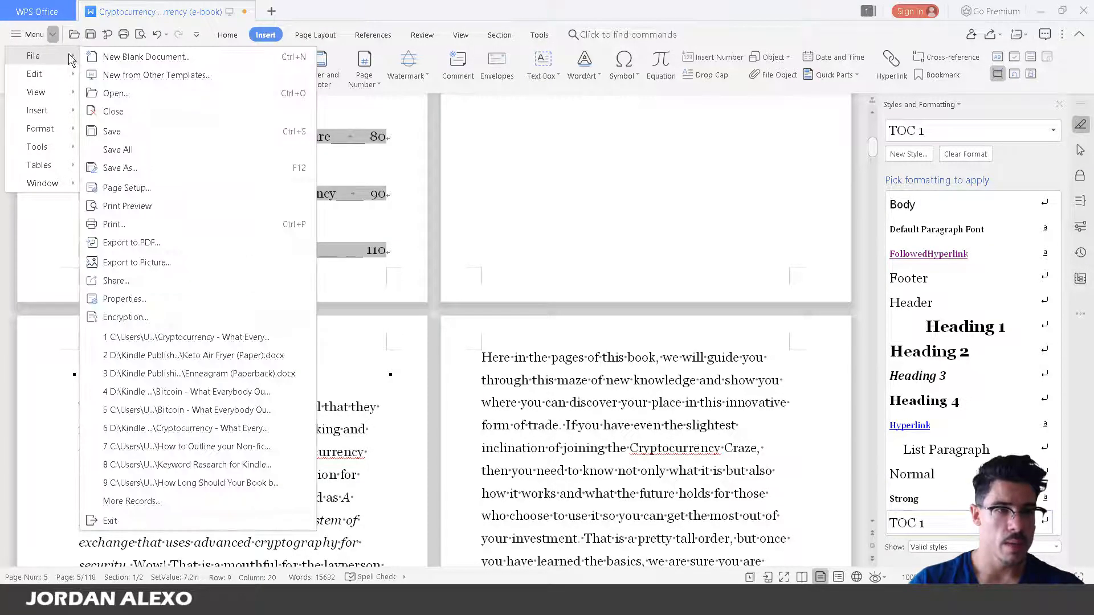
click(193, 168)
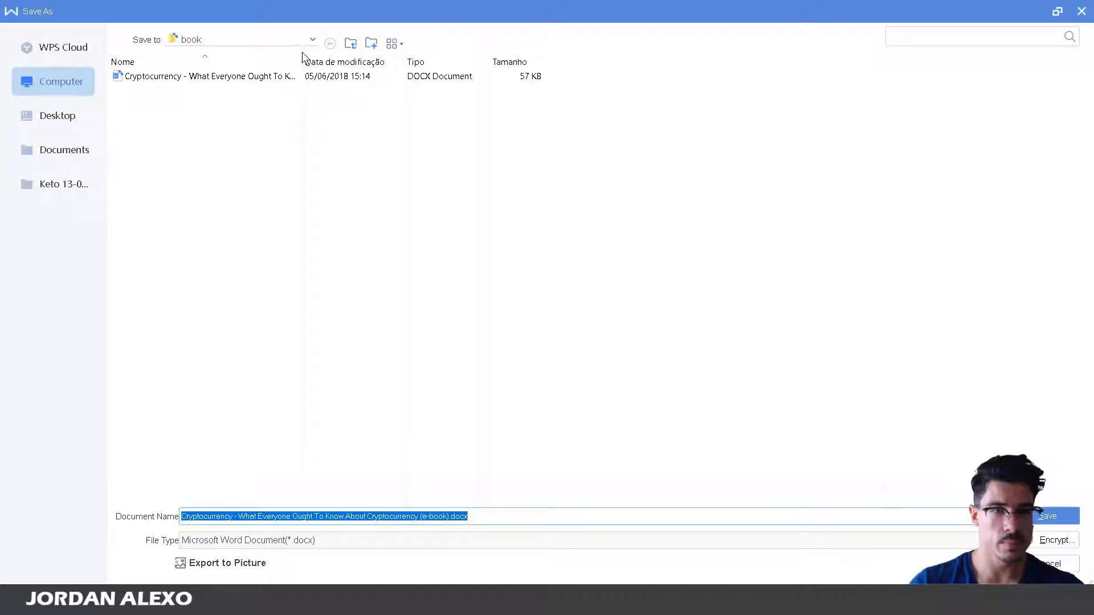
drag(302, 57, 625, 61)
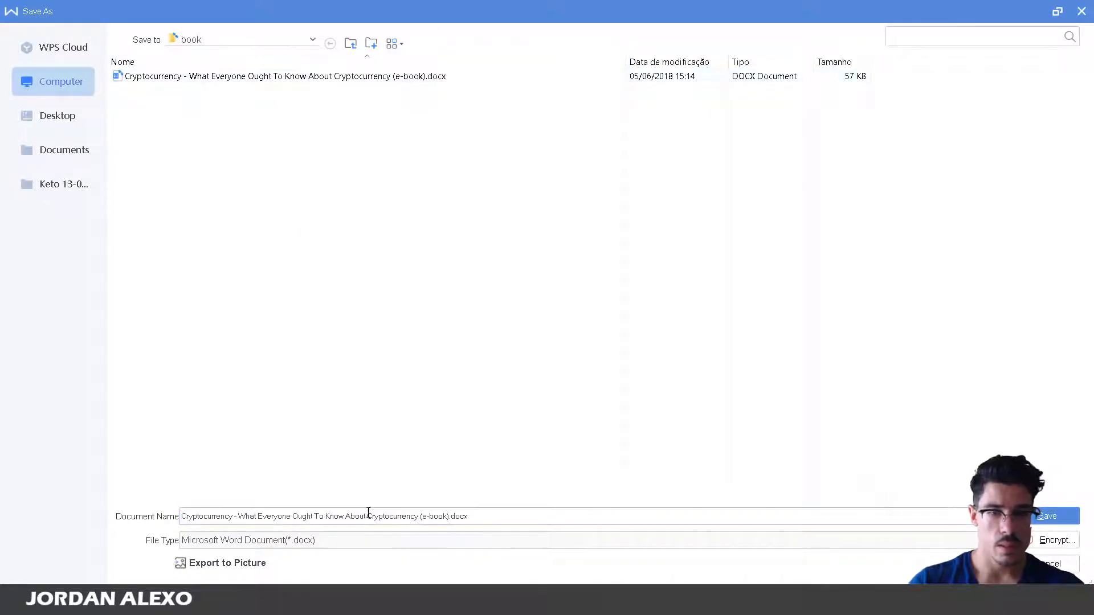
double_click(433, 518)
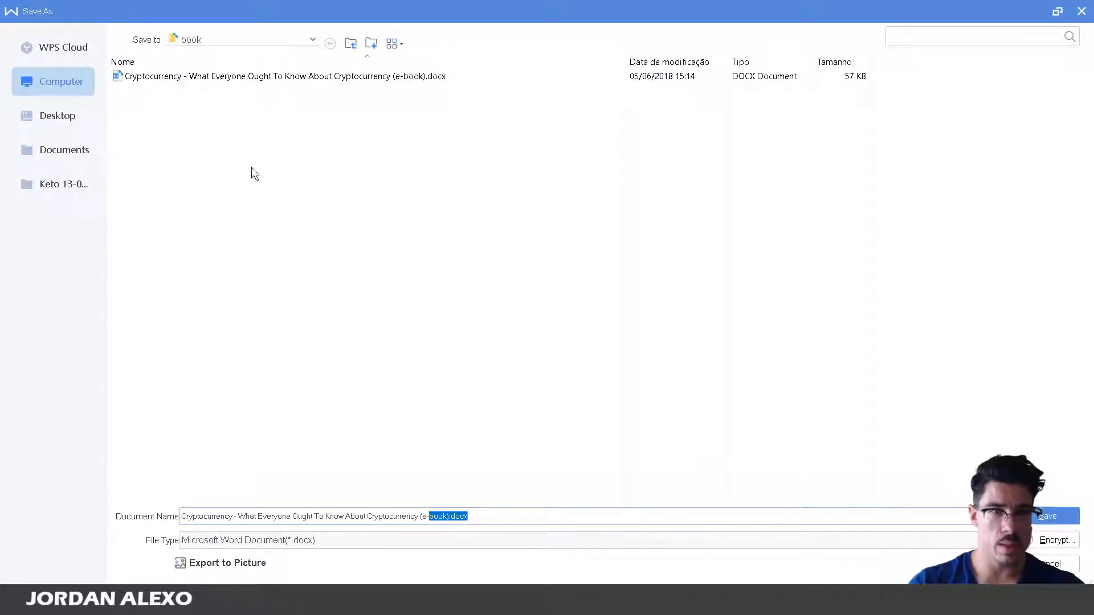
click(448, 517)
drag(447, 517, 419, 514)
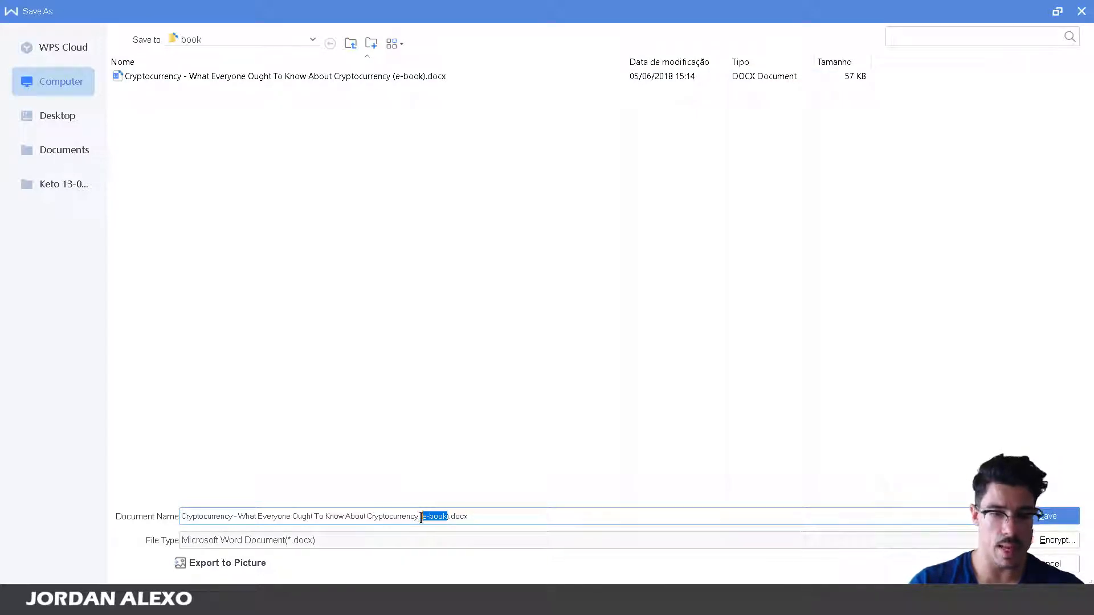
text(paperbac)
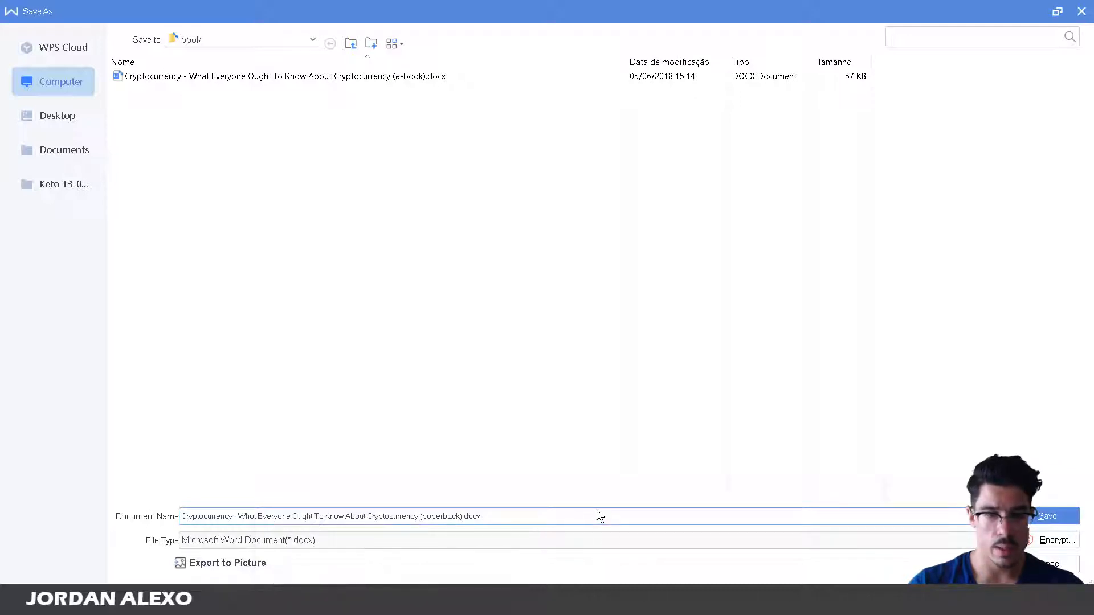
click(462, 517)
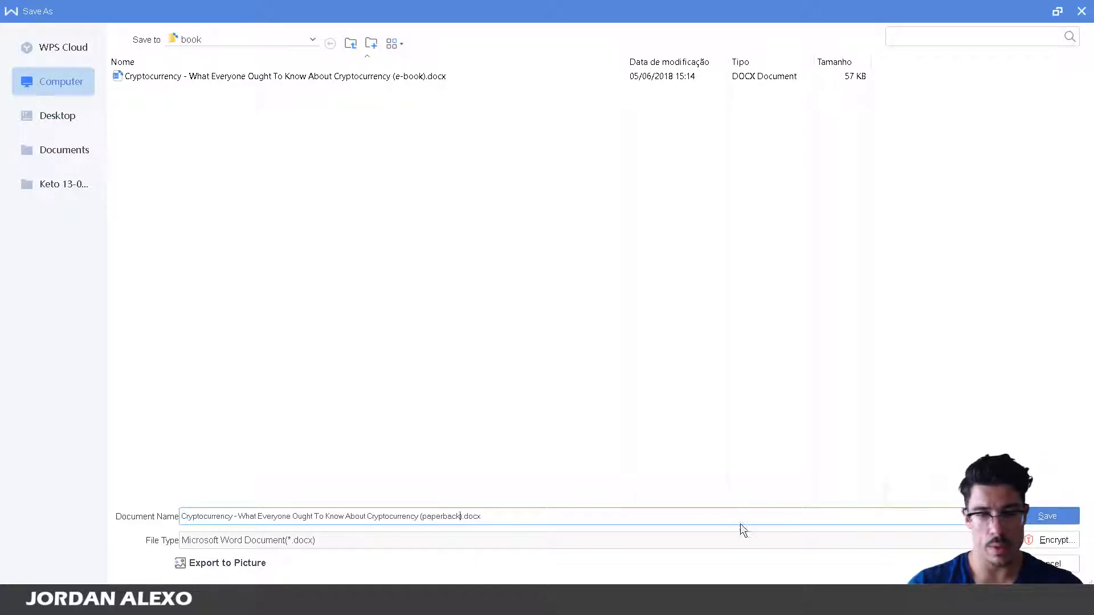
click(1031, 511)
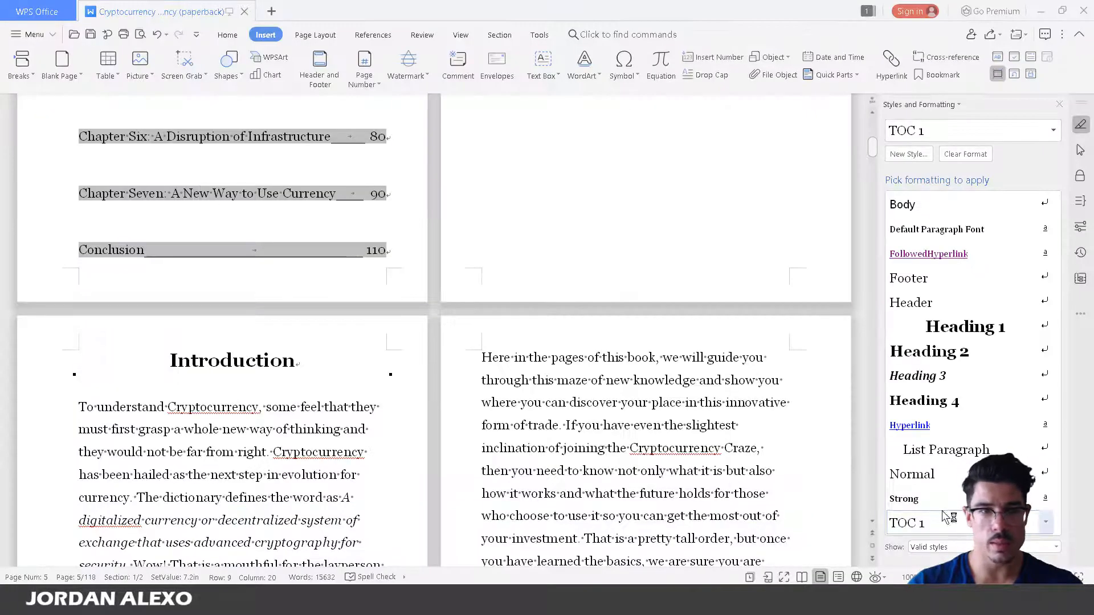
Step: Export pages 1 to 118 of the paperback document as a normal PDF in the same directory as the source file
click(53, 34)
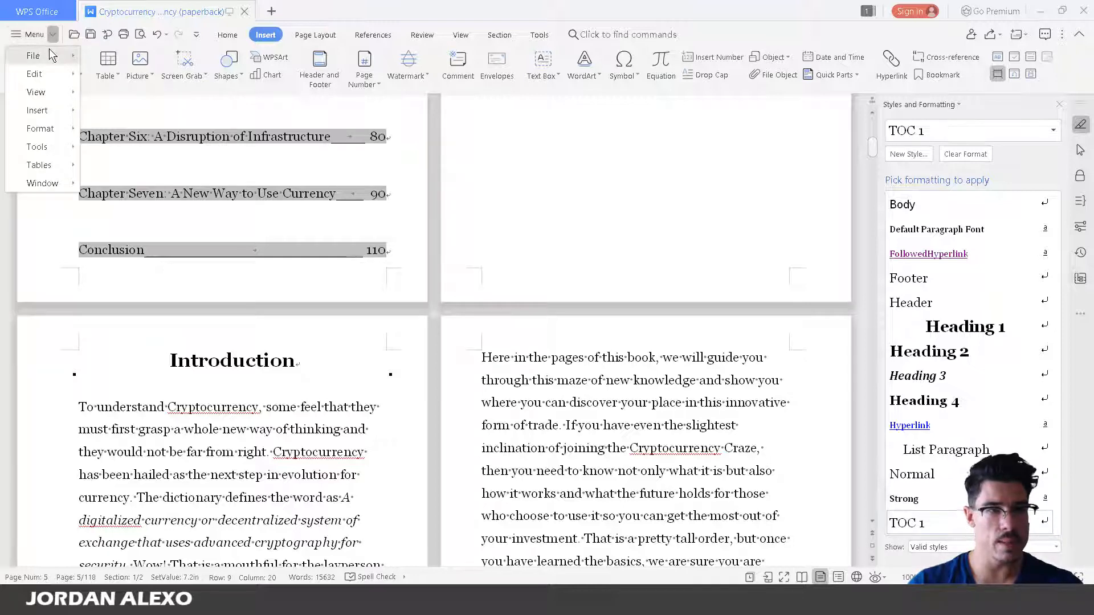
mouse_move(50, 55)
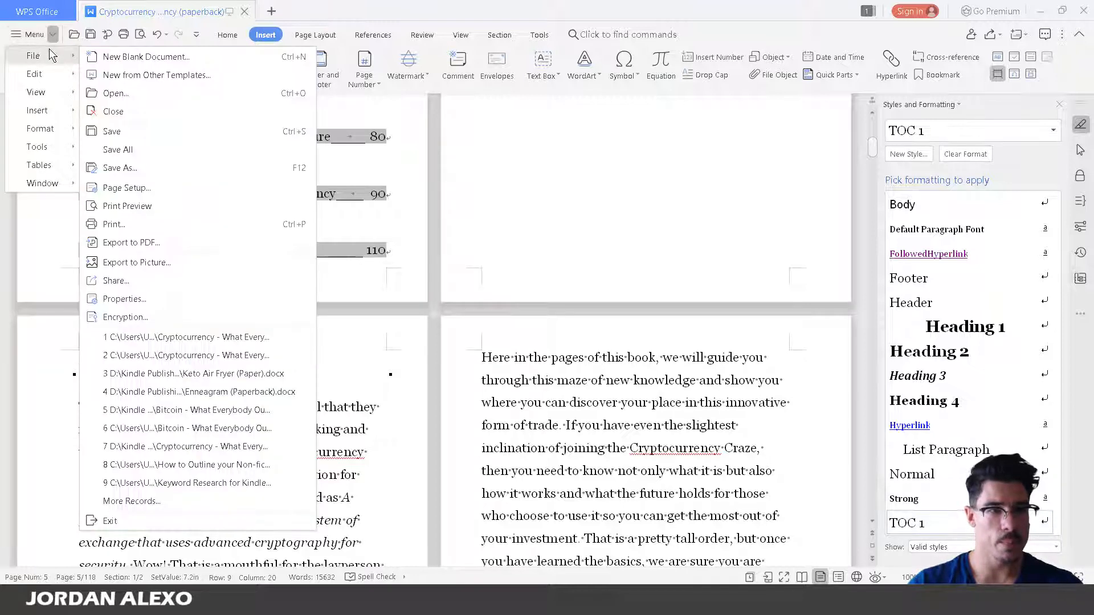
click(146, 243)
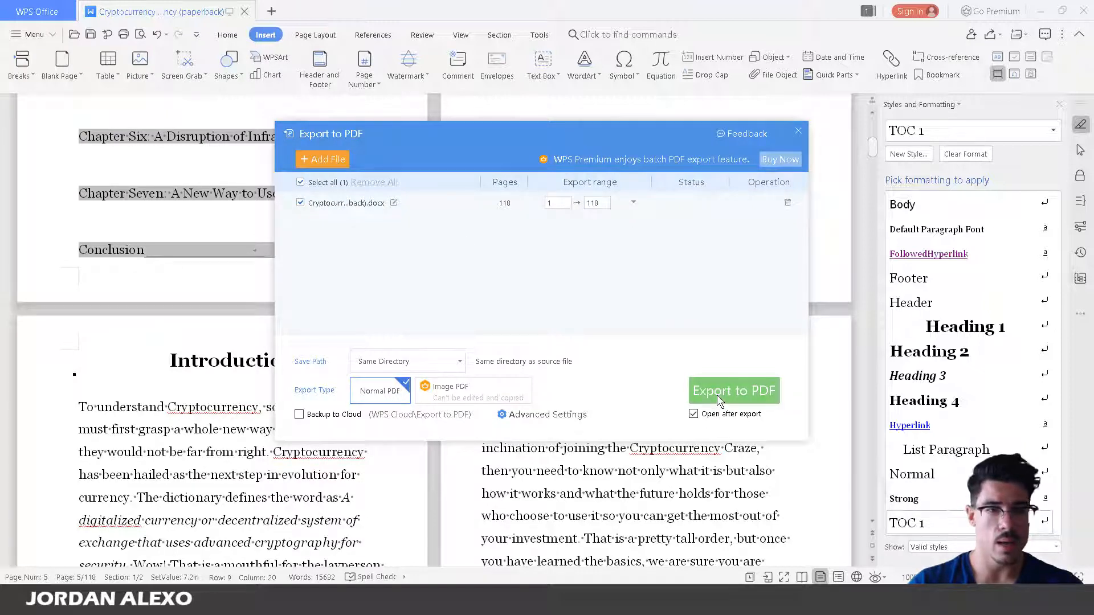
click(717, 395)
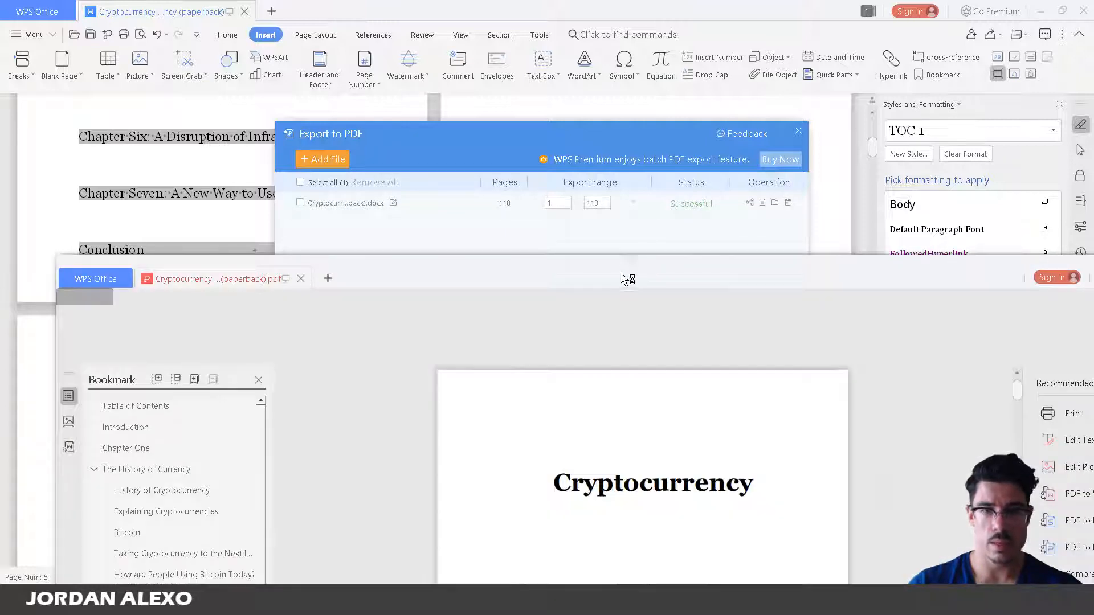
Step: Look through the exported paperback PDF from the title page to the end and close it
drag(620, 272, 540, 84)
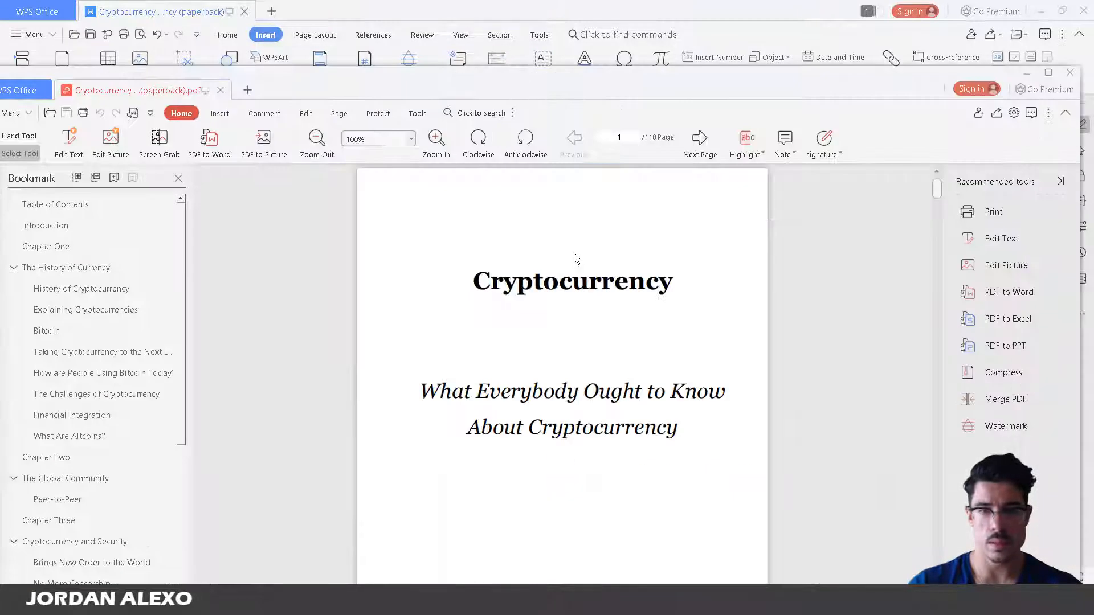
scroll(574, 319, down, 6)
drag(937, 192, 935, 555)
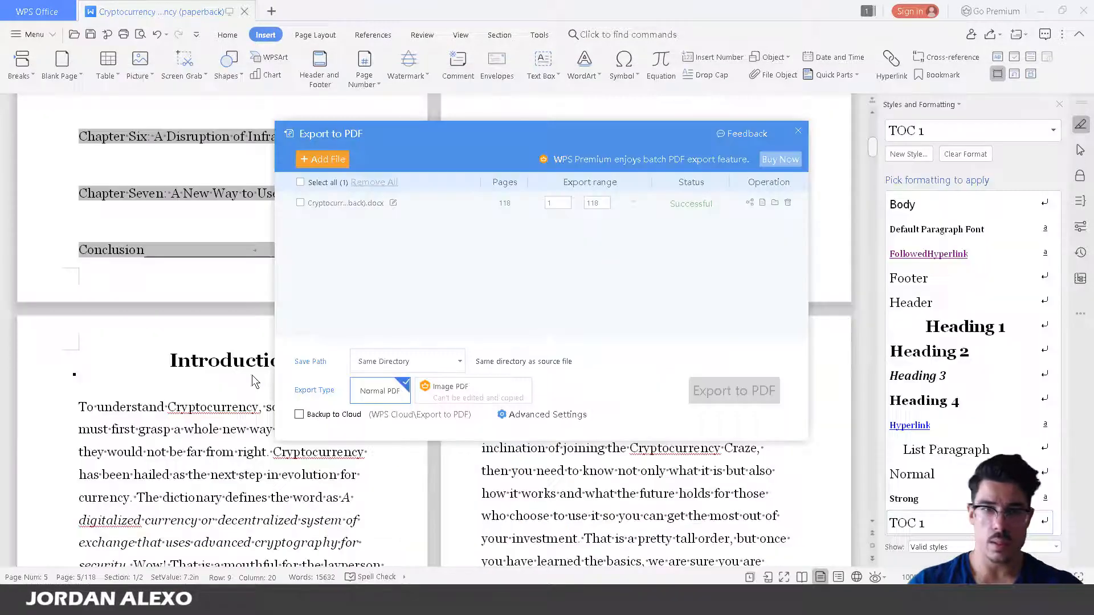
click(1070, 73)
Step: Switch to the KDP paperback content page in Chrome and open the manuscript upload's file chooser, dismissing it without choosing a file
click(88, 604)
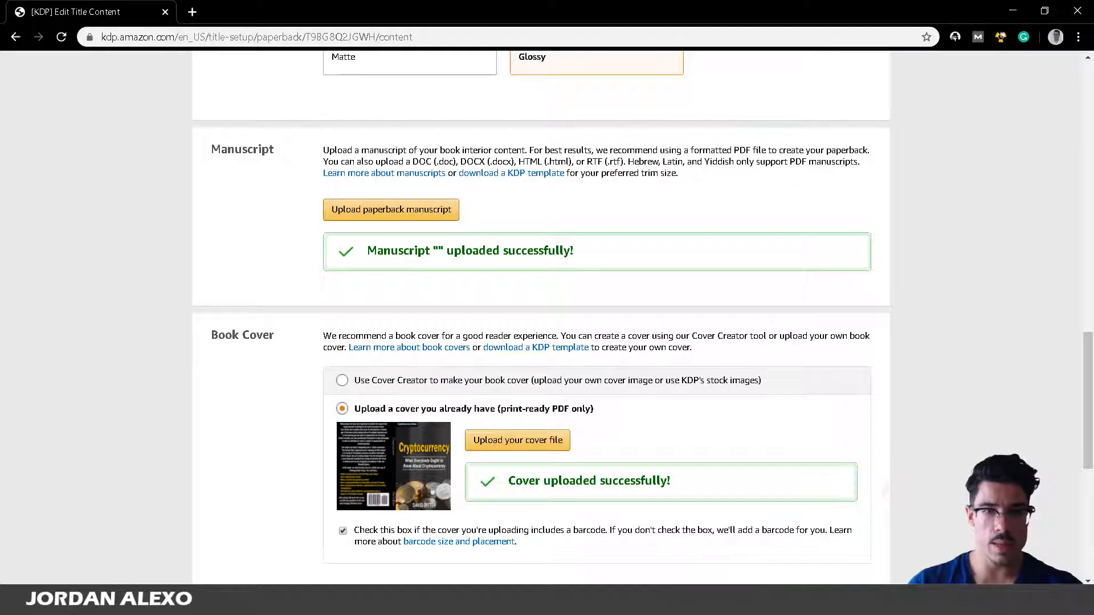
scroll(223, 489, up, 1)
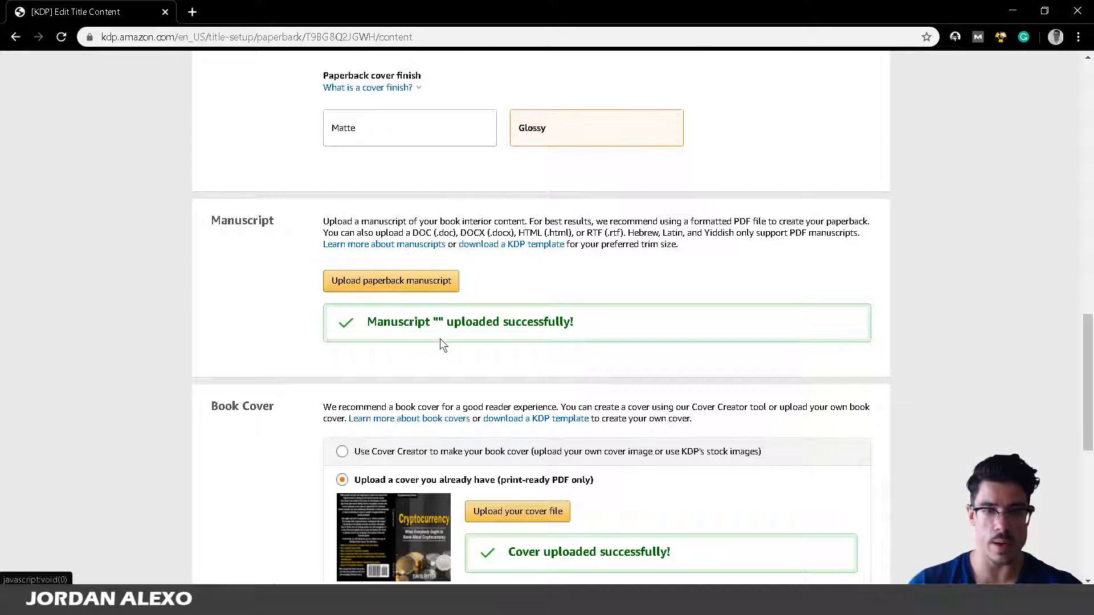
click(418, 286)
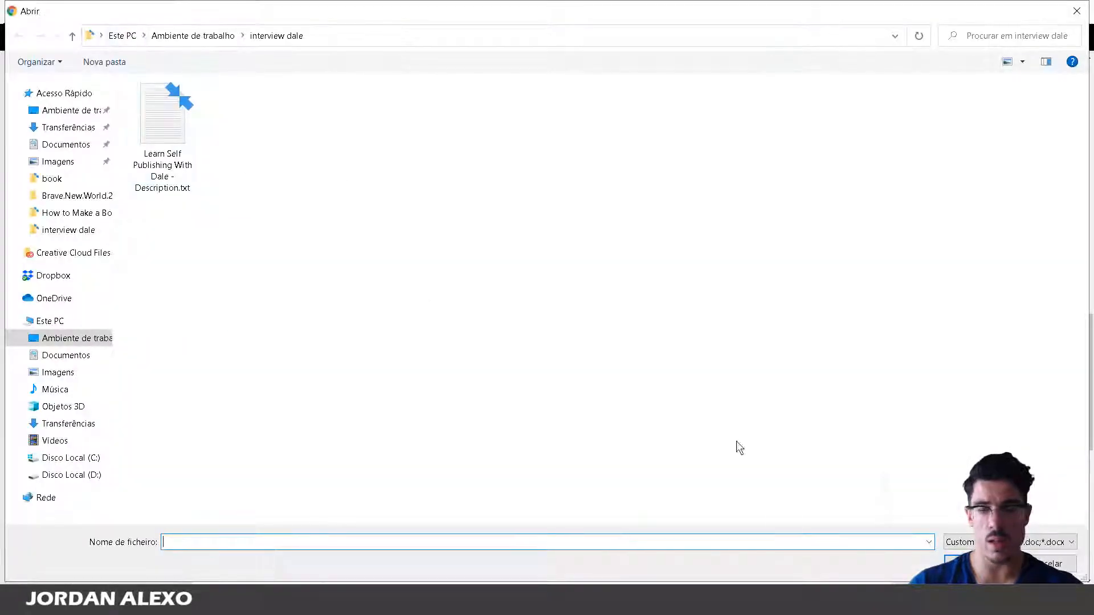
click(1062, 564)
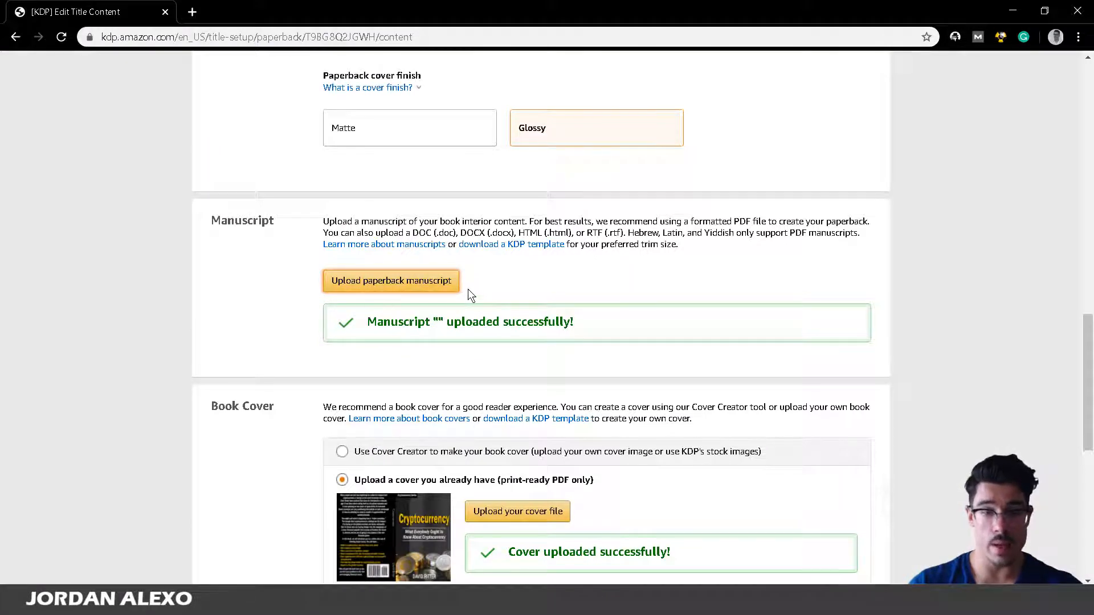
Step: Review the Manuscript, Book Cover and Book Preview sections of the KDP content page
scroll(502, 410, down, 4)
scroll(503, 410, down, 4)
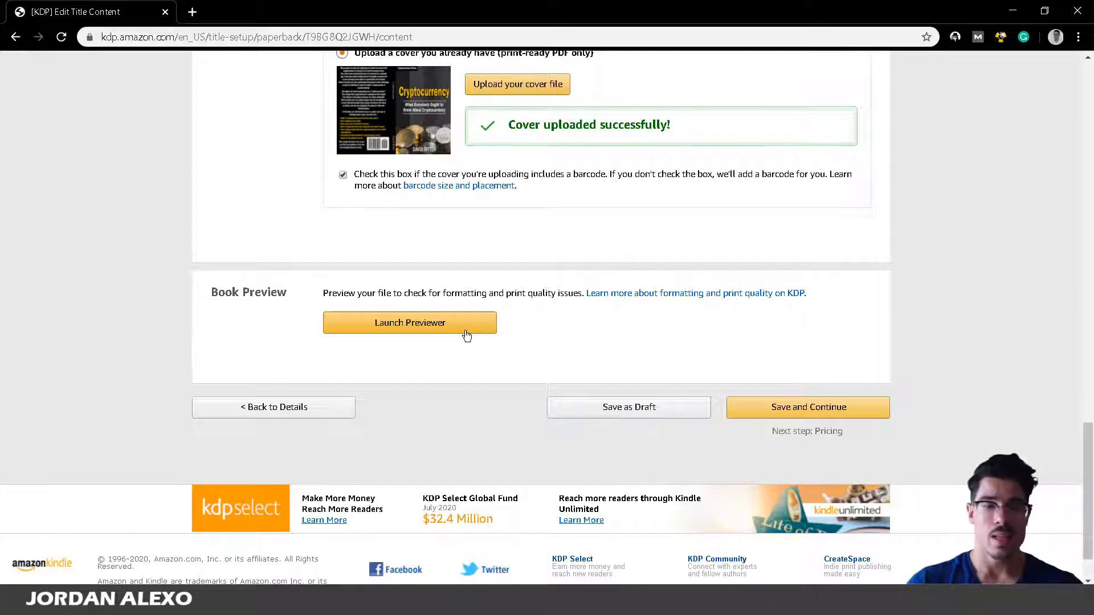
scroll(360, 170, up, 3)
scroll(388, 171, up, 4)
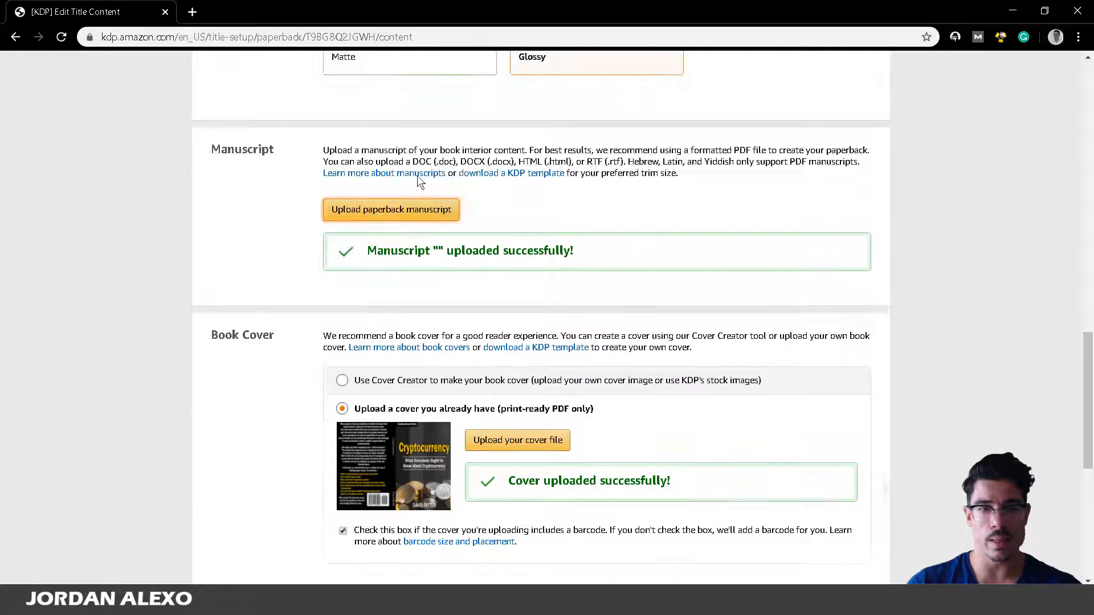
scroll(531, 370, down, 5)
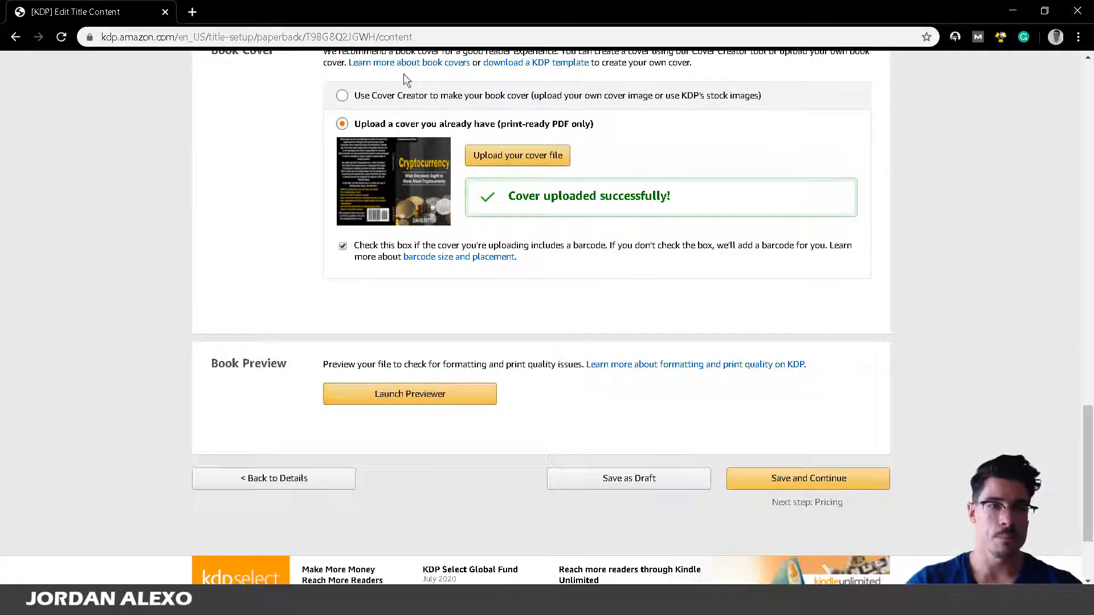
Step: Go to the presenter's own website and view the free "7 Step Formula" book offer on its home page
click(395, 36)
text(jord)
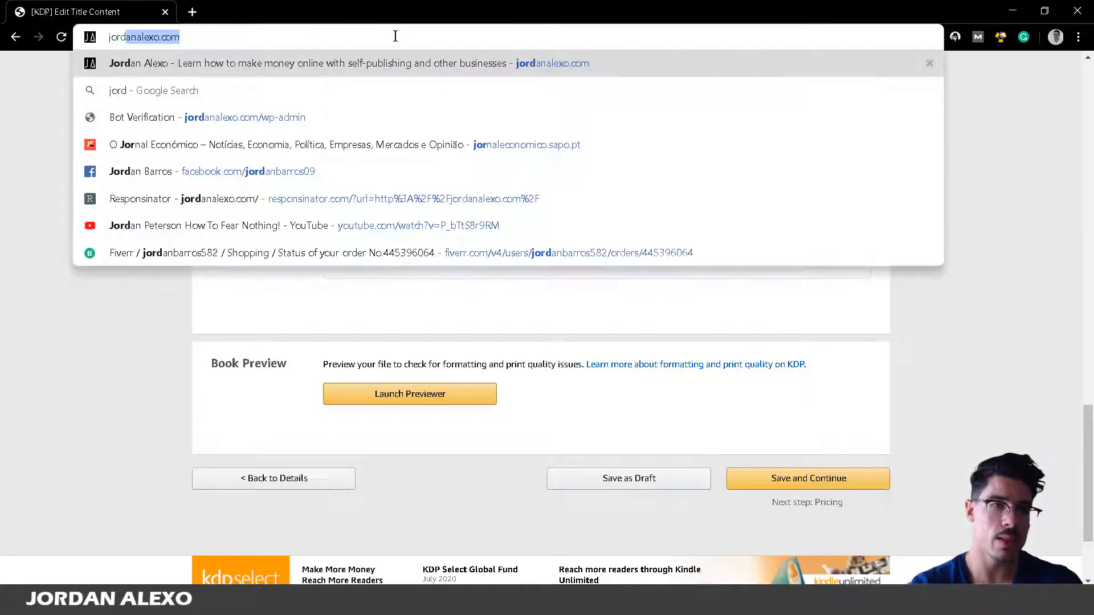
key(Return)
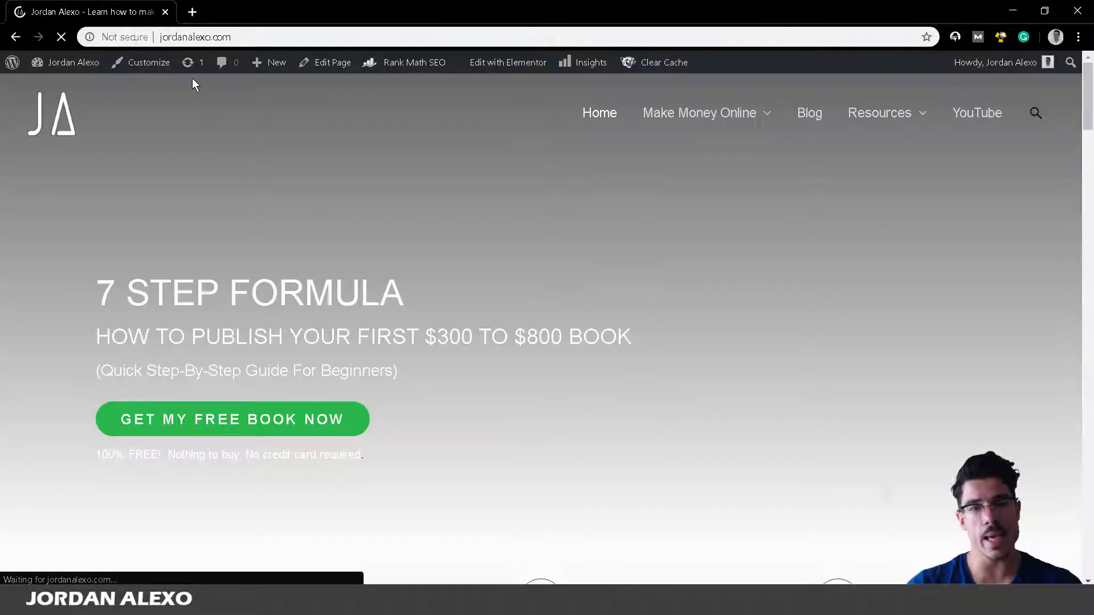
scroll(308, 250, down, 1)
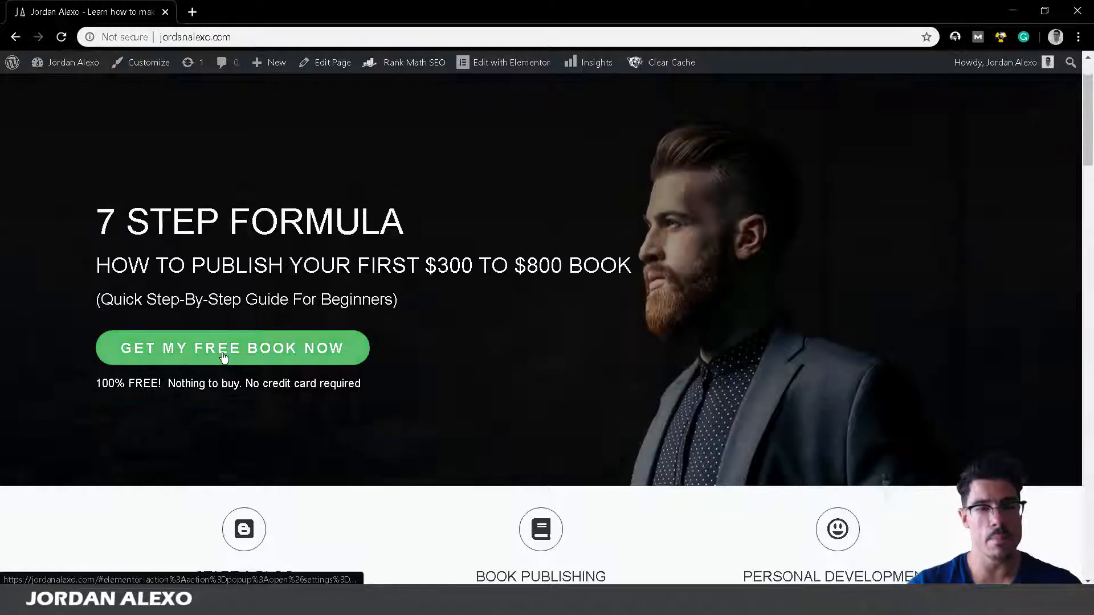